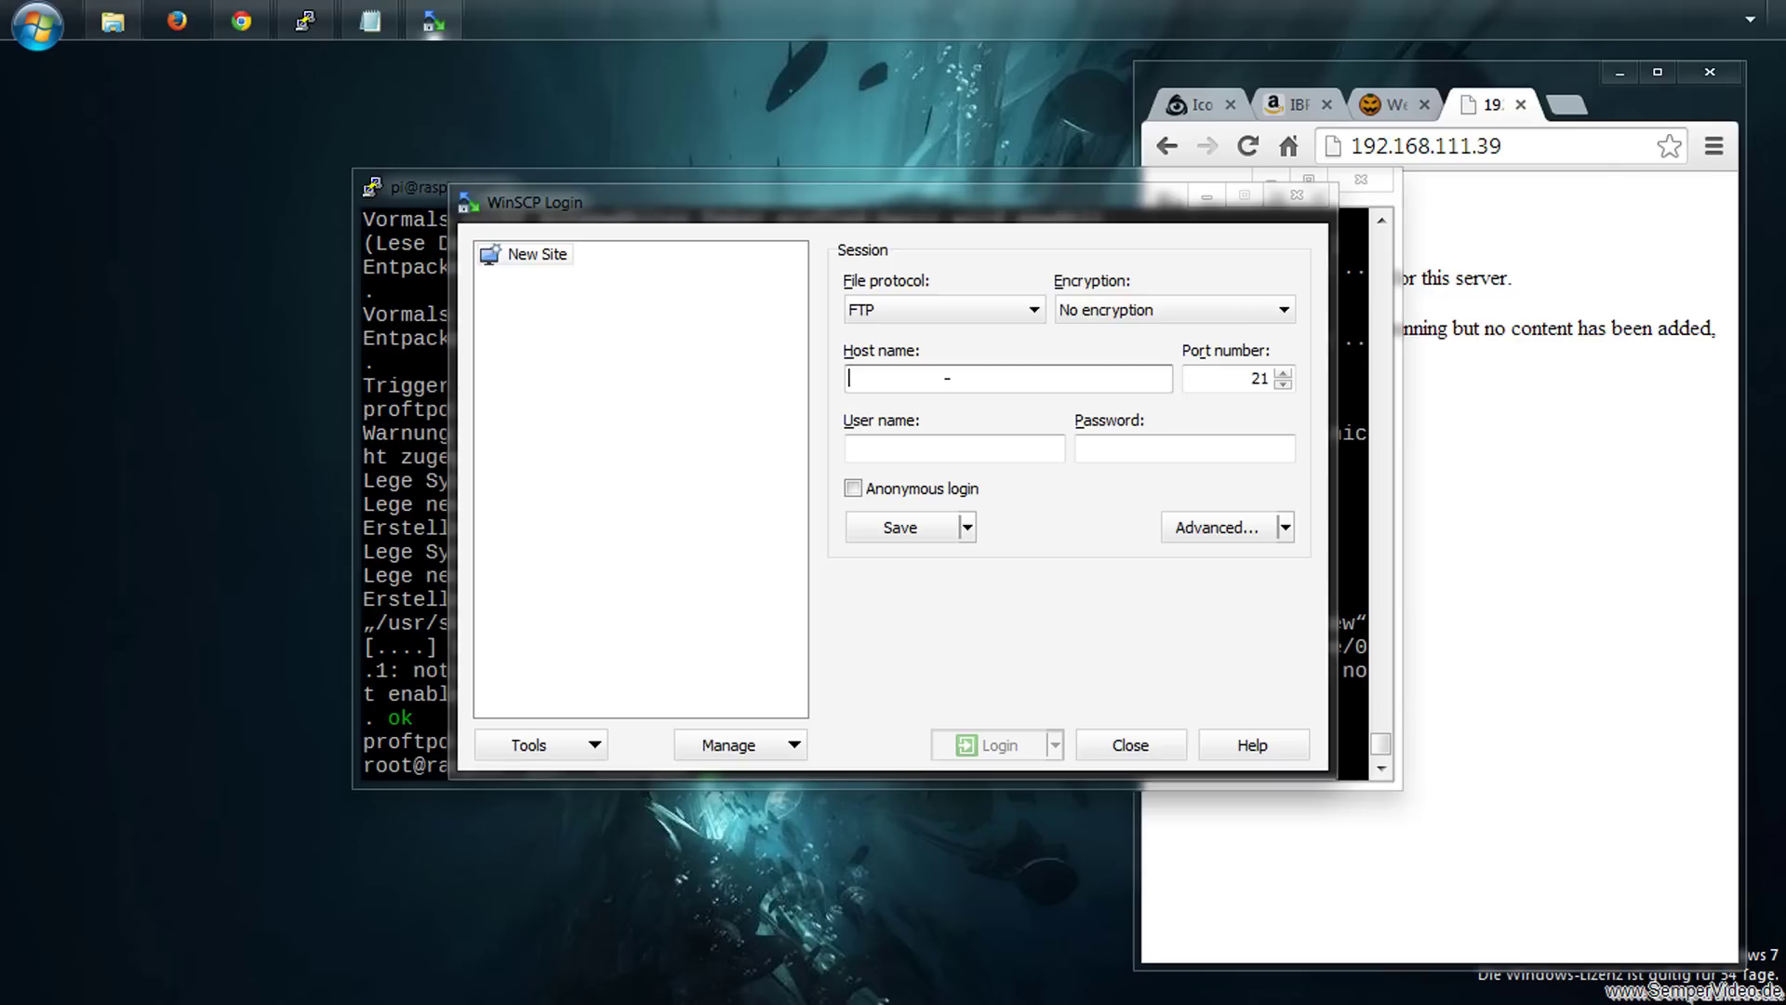
# Enter host 192.168.111.39 with the Pi's user name and account password
pyautogui.write('192')
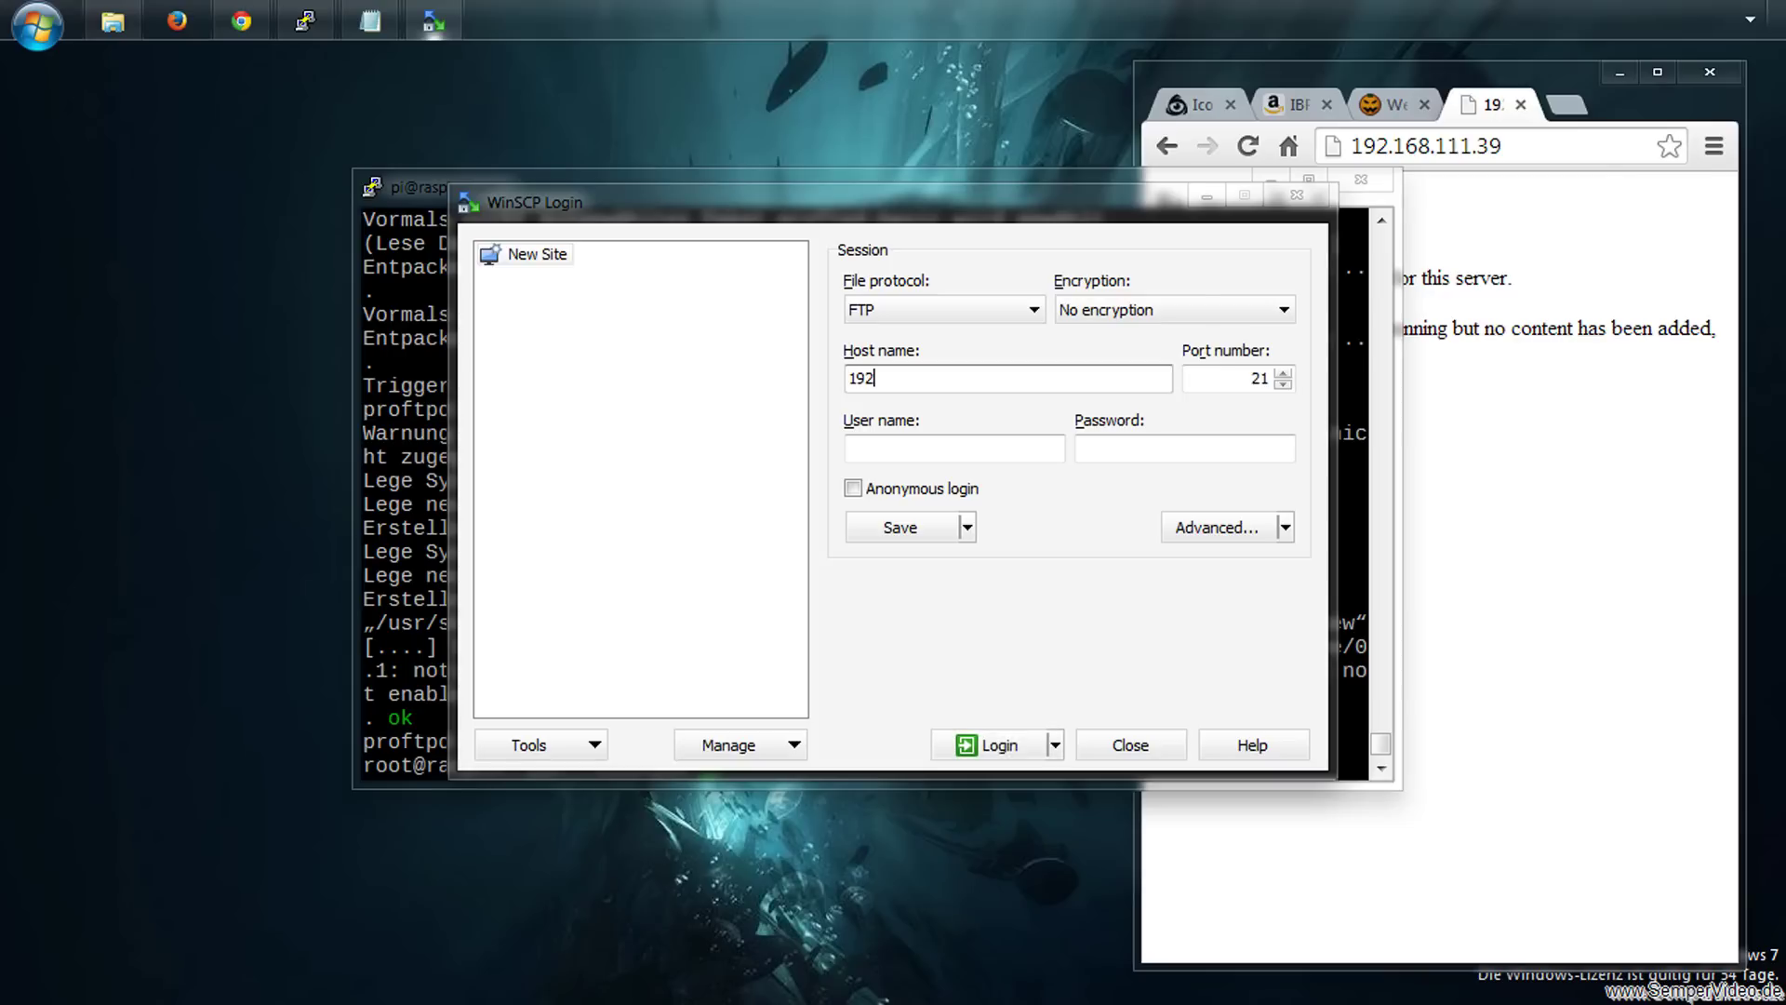
pyautogui.write('.168.111.39')
pyautogui.click(984, 448)
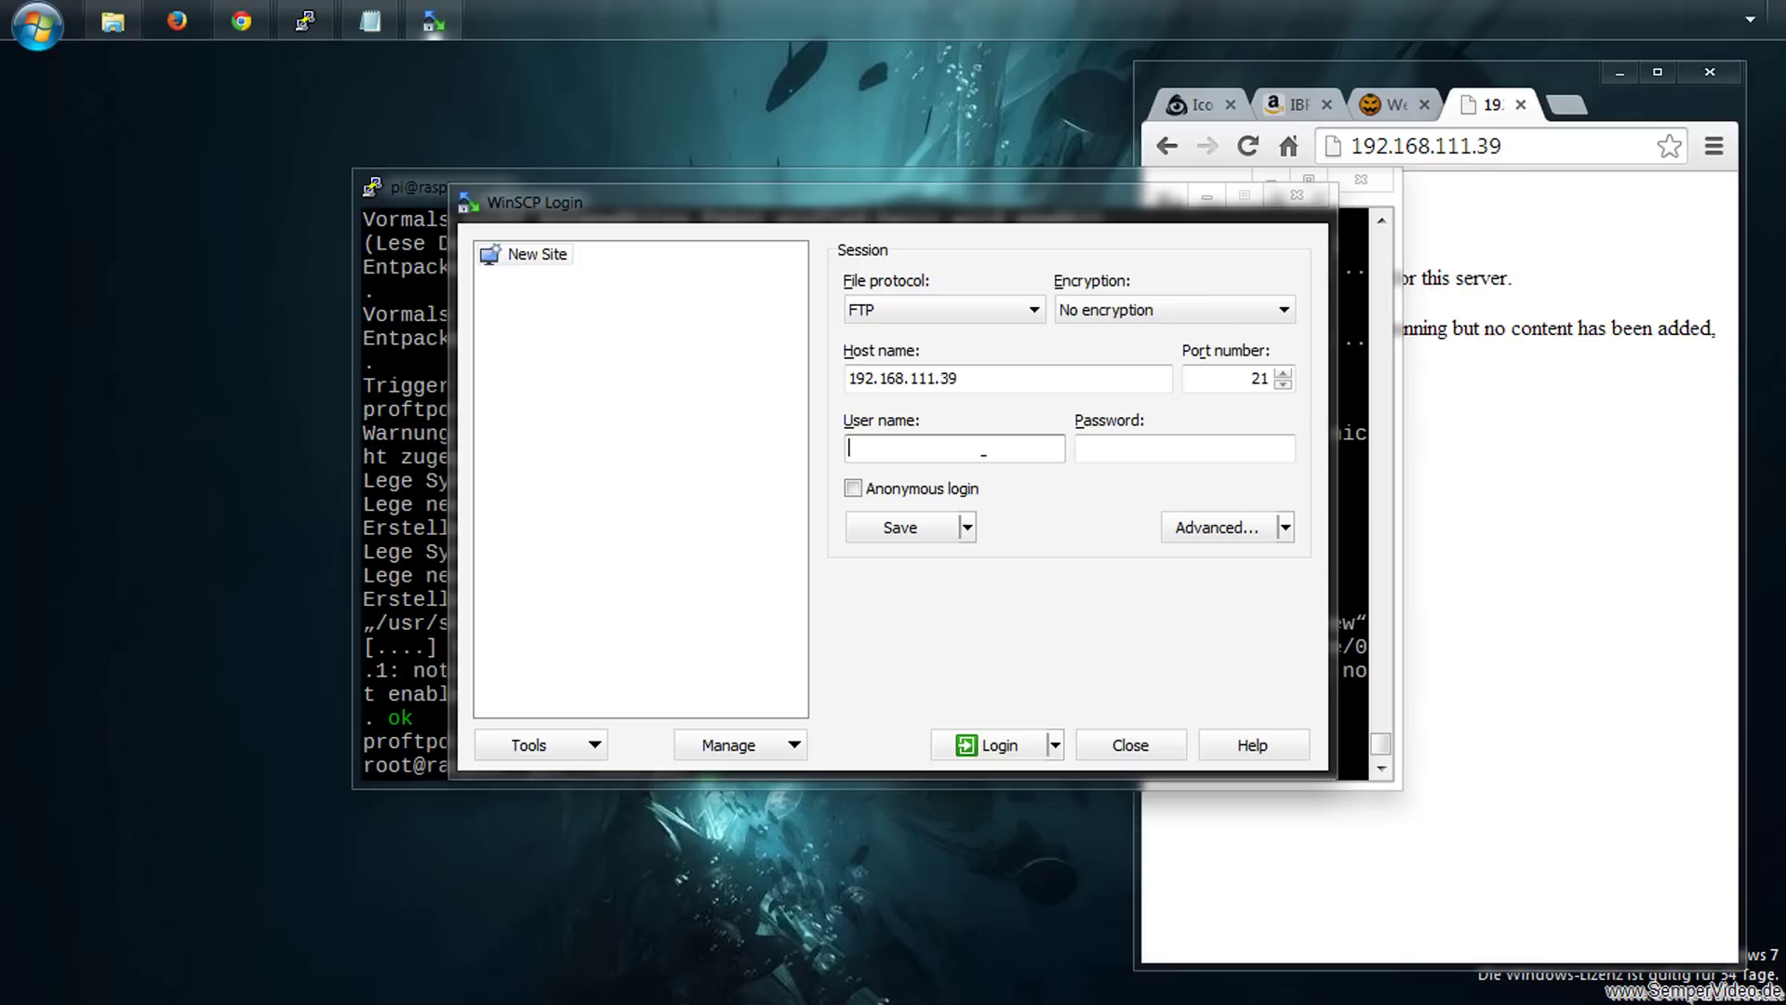
pyautogui.click(1116, 448)
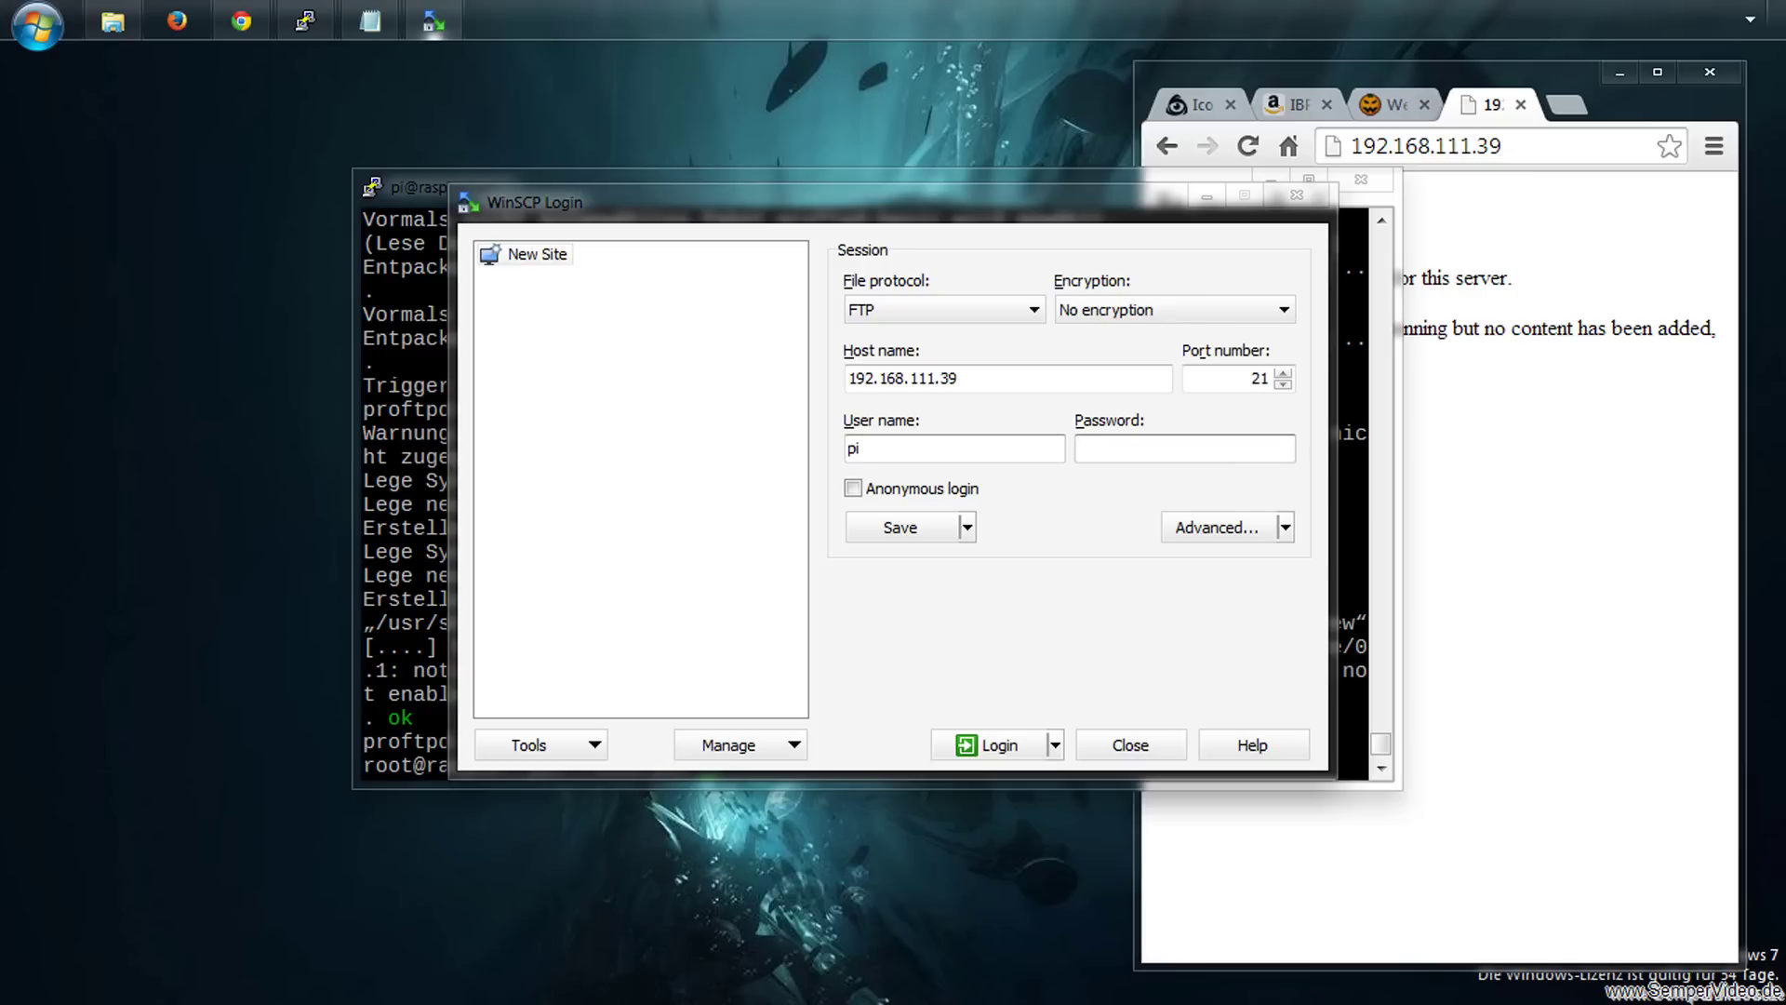
pyautogui.write('raspbe')
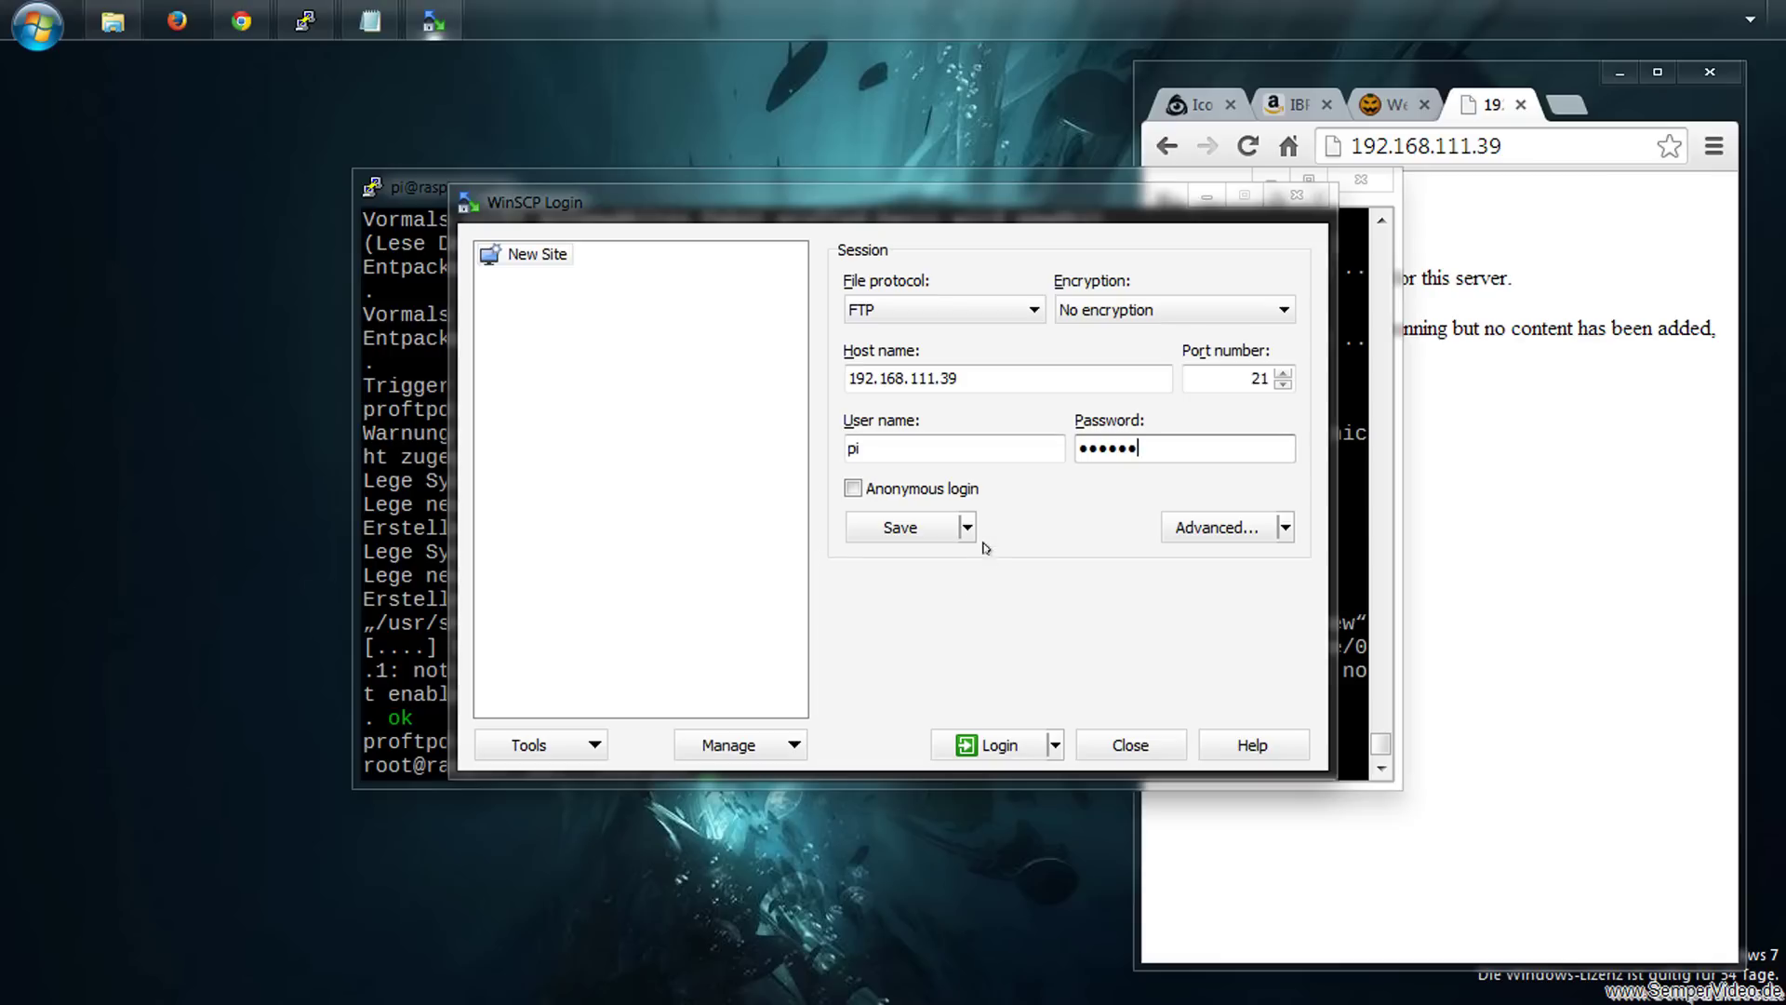
# Save the connection as a site with the password stored, then log in
pyautogui.click(900, 526)
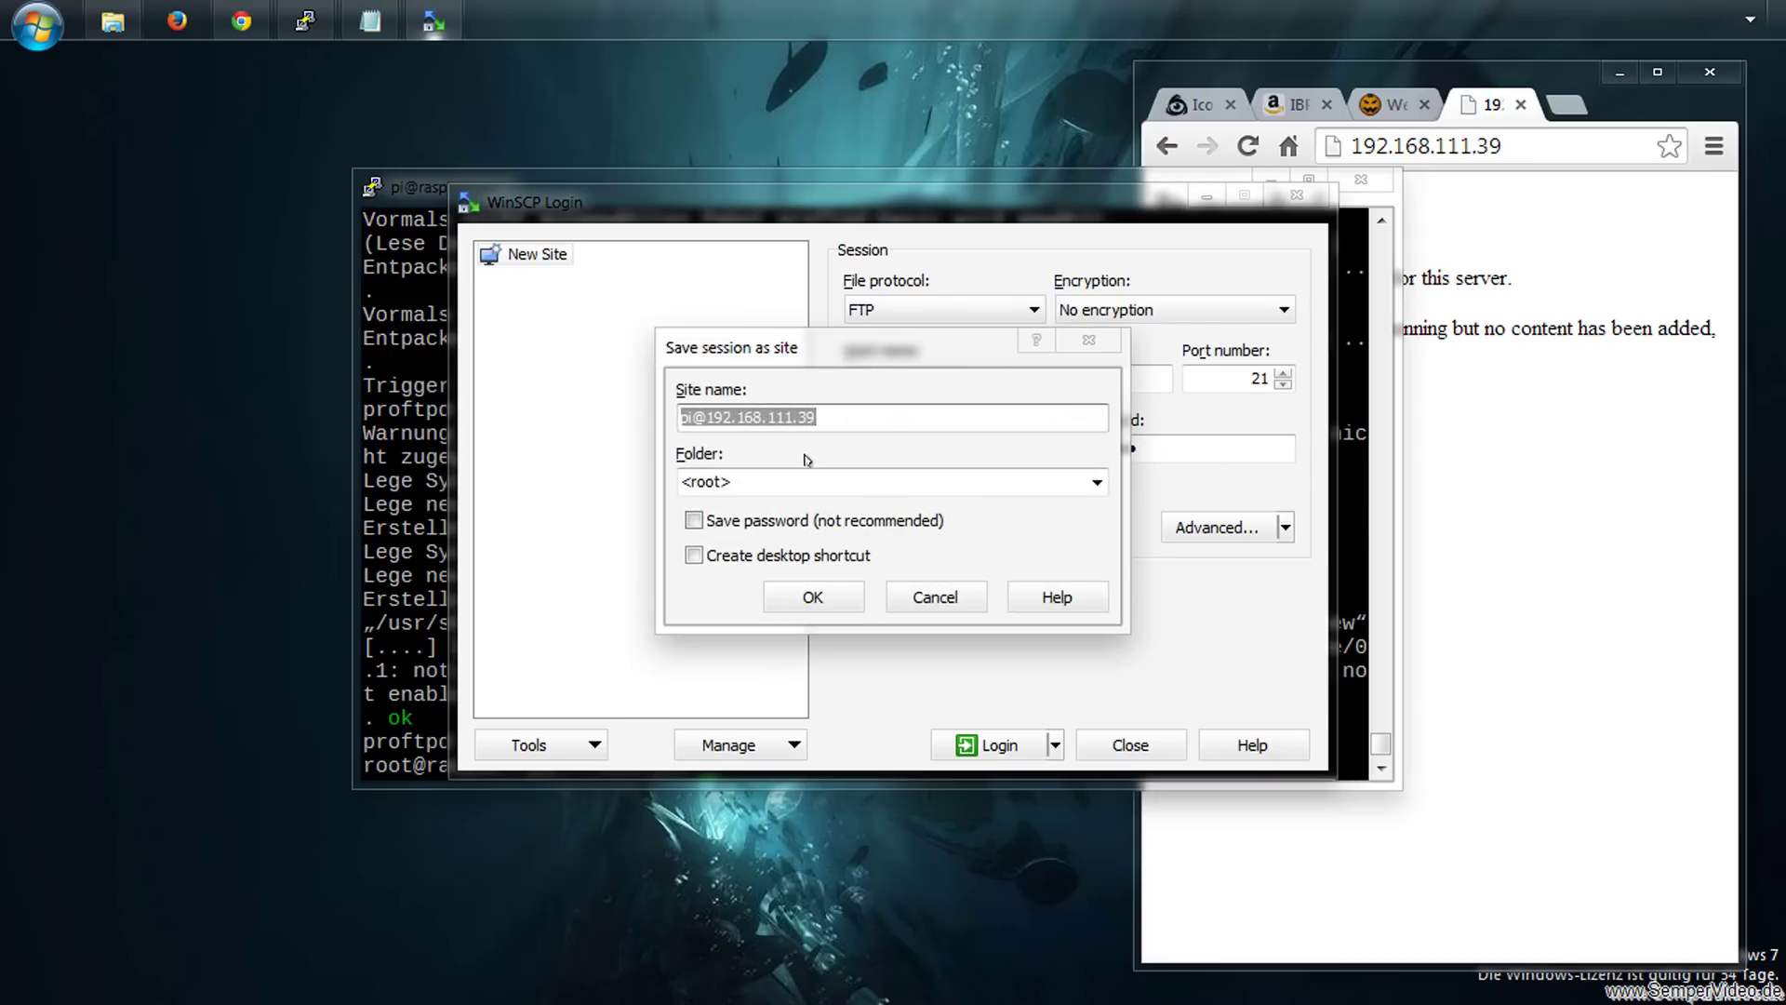
pyautogui.click(725, 526)
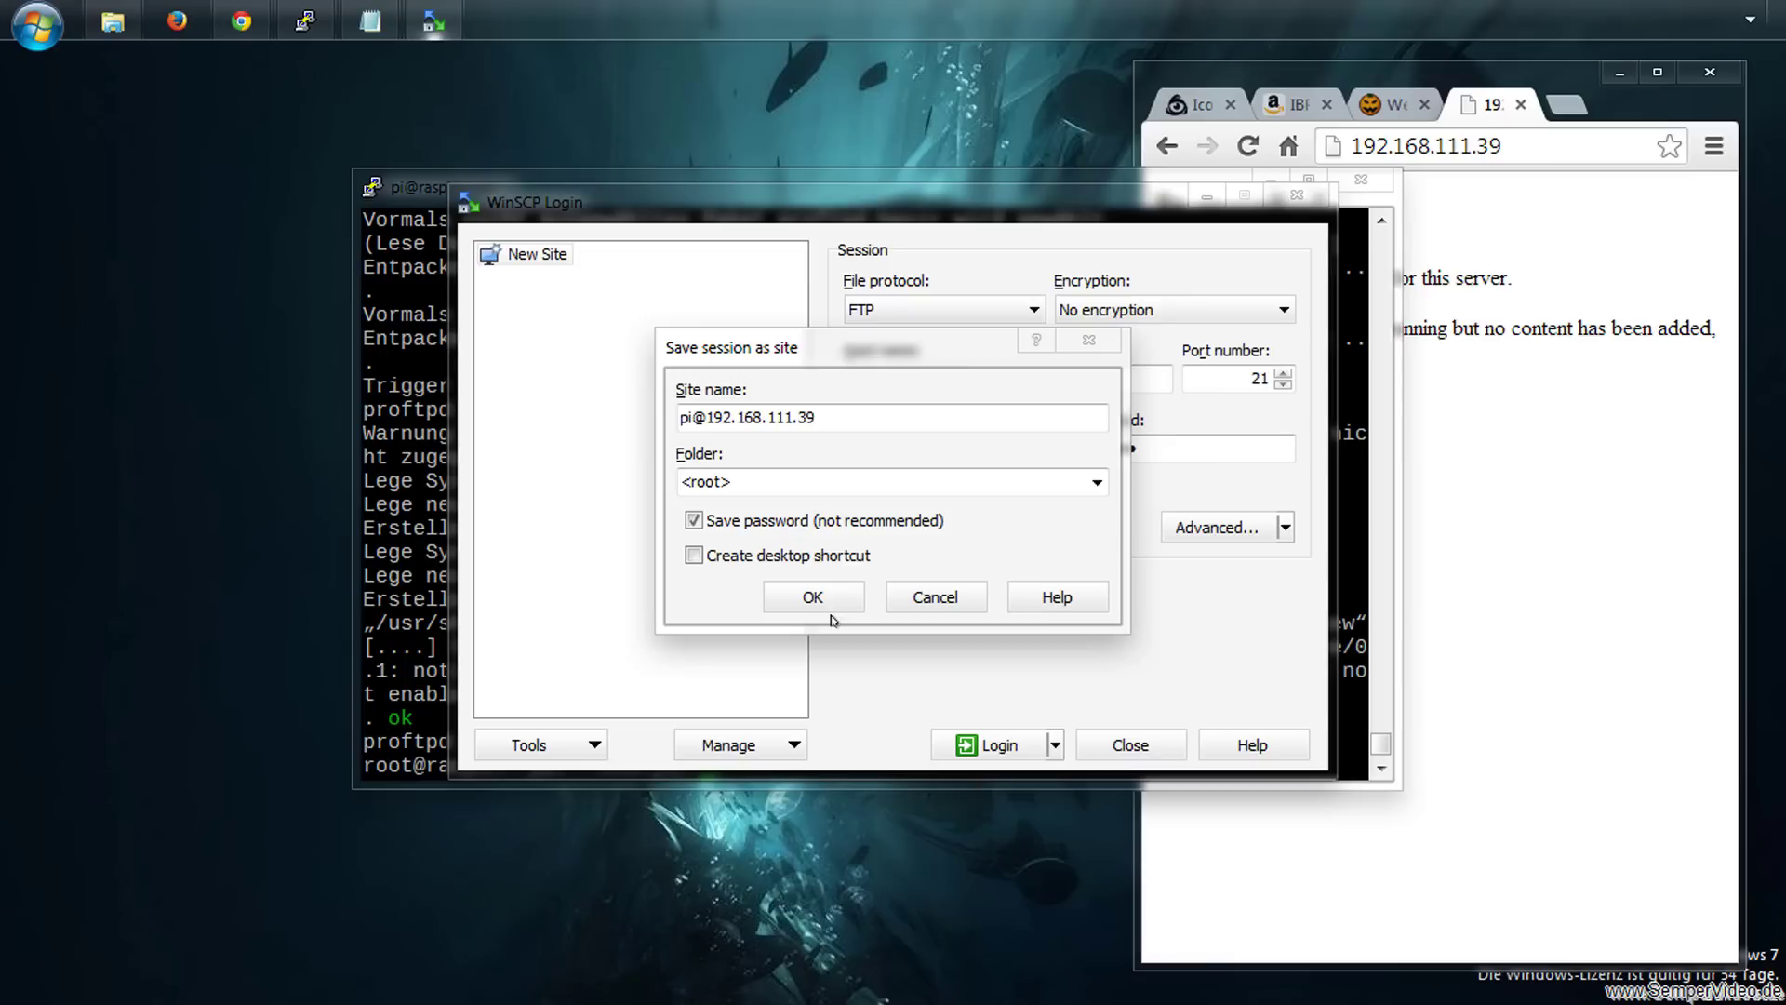
pyautogui.click(787, 603)
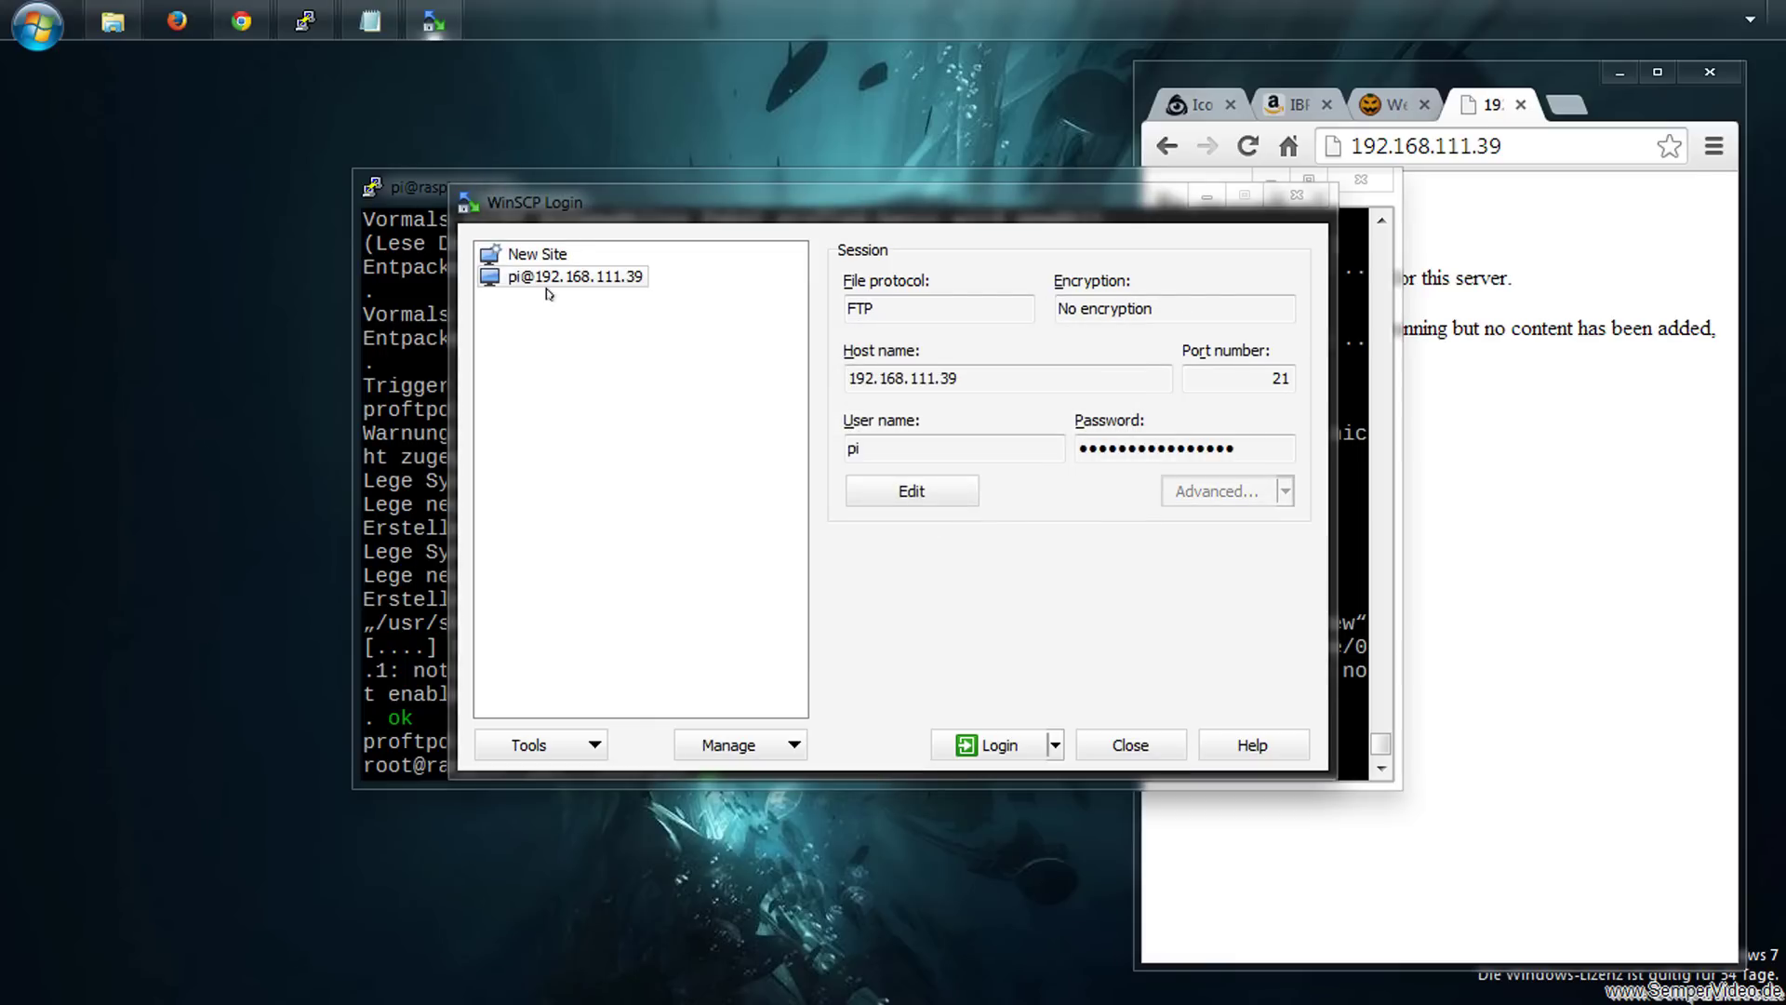
pyautogui.click(966, 740)
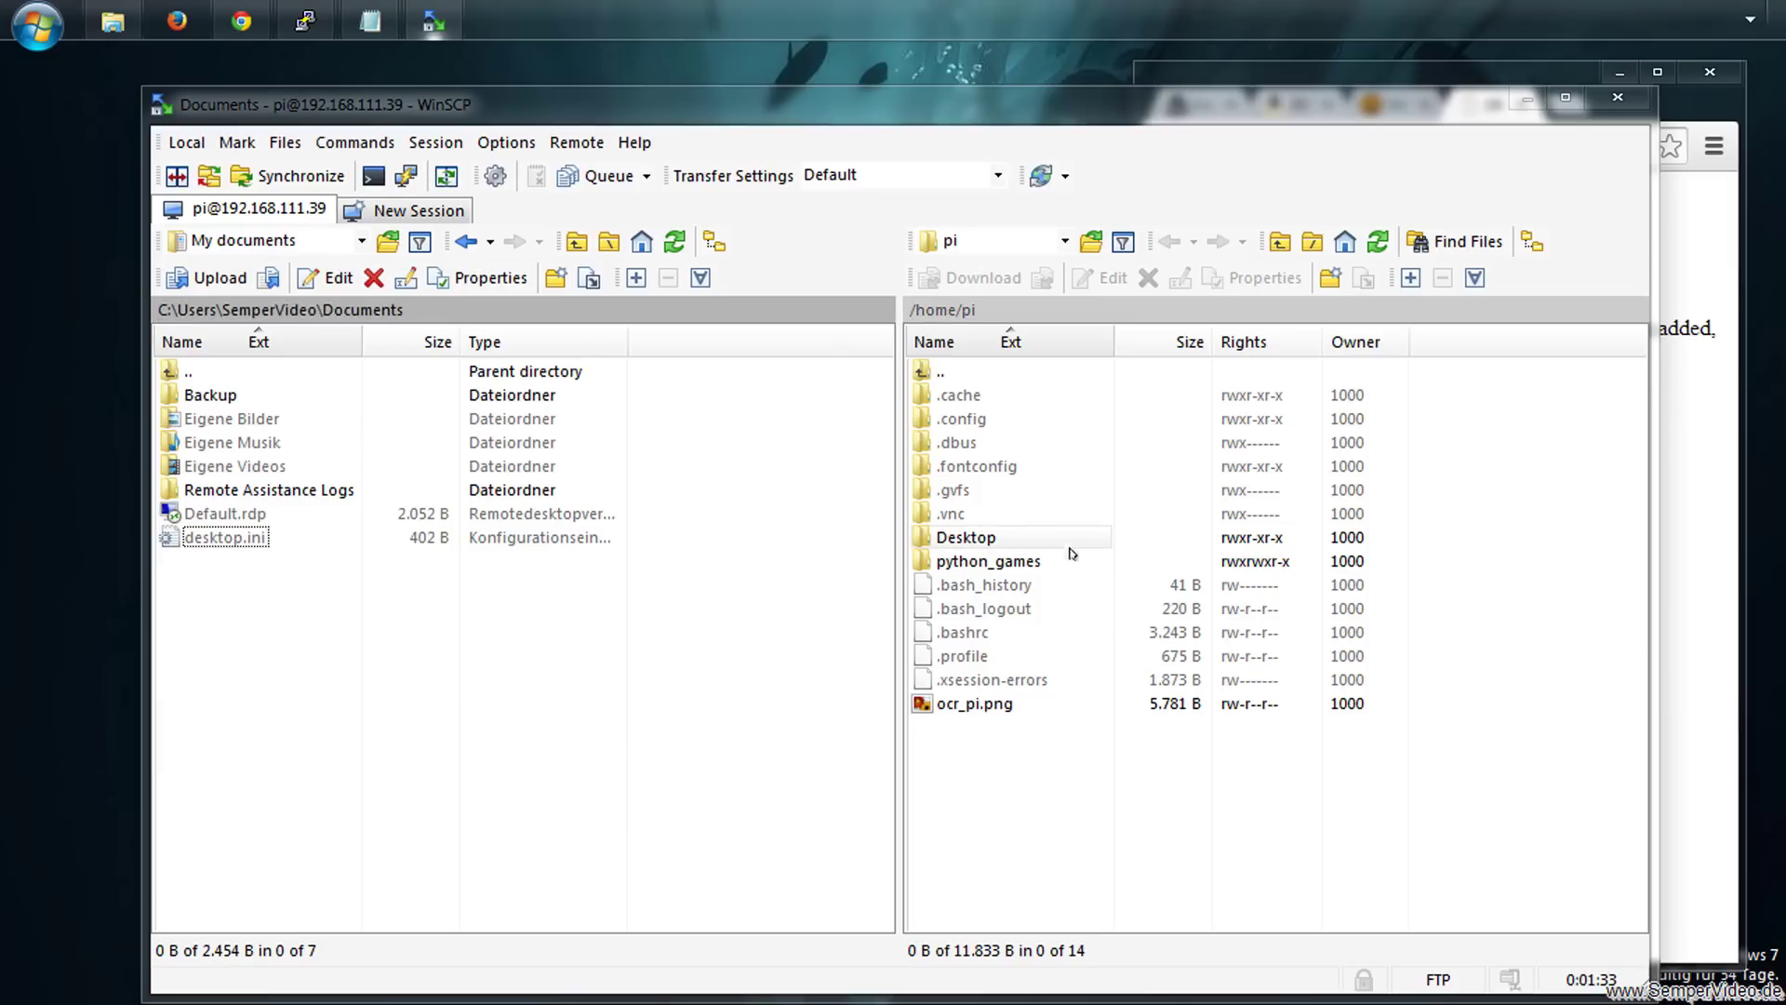
pyautogui.click(1710, 439)
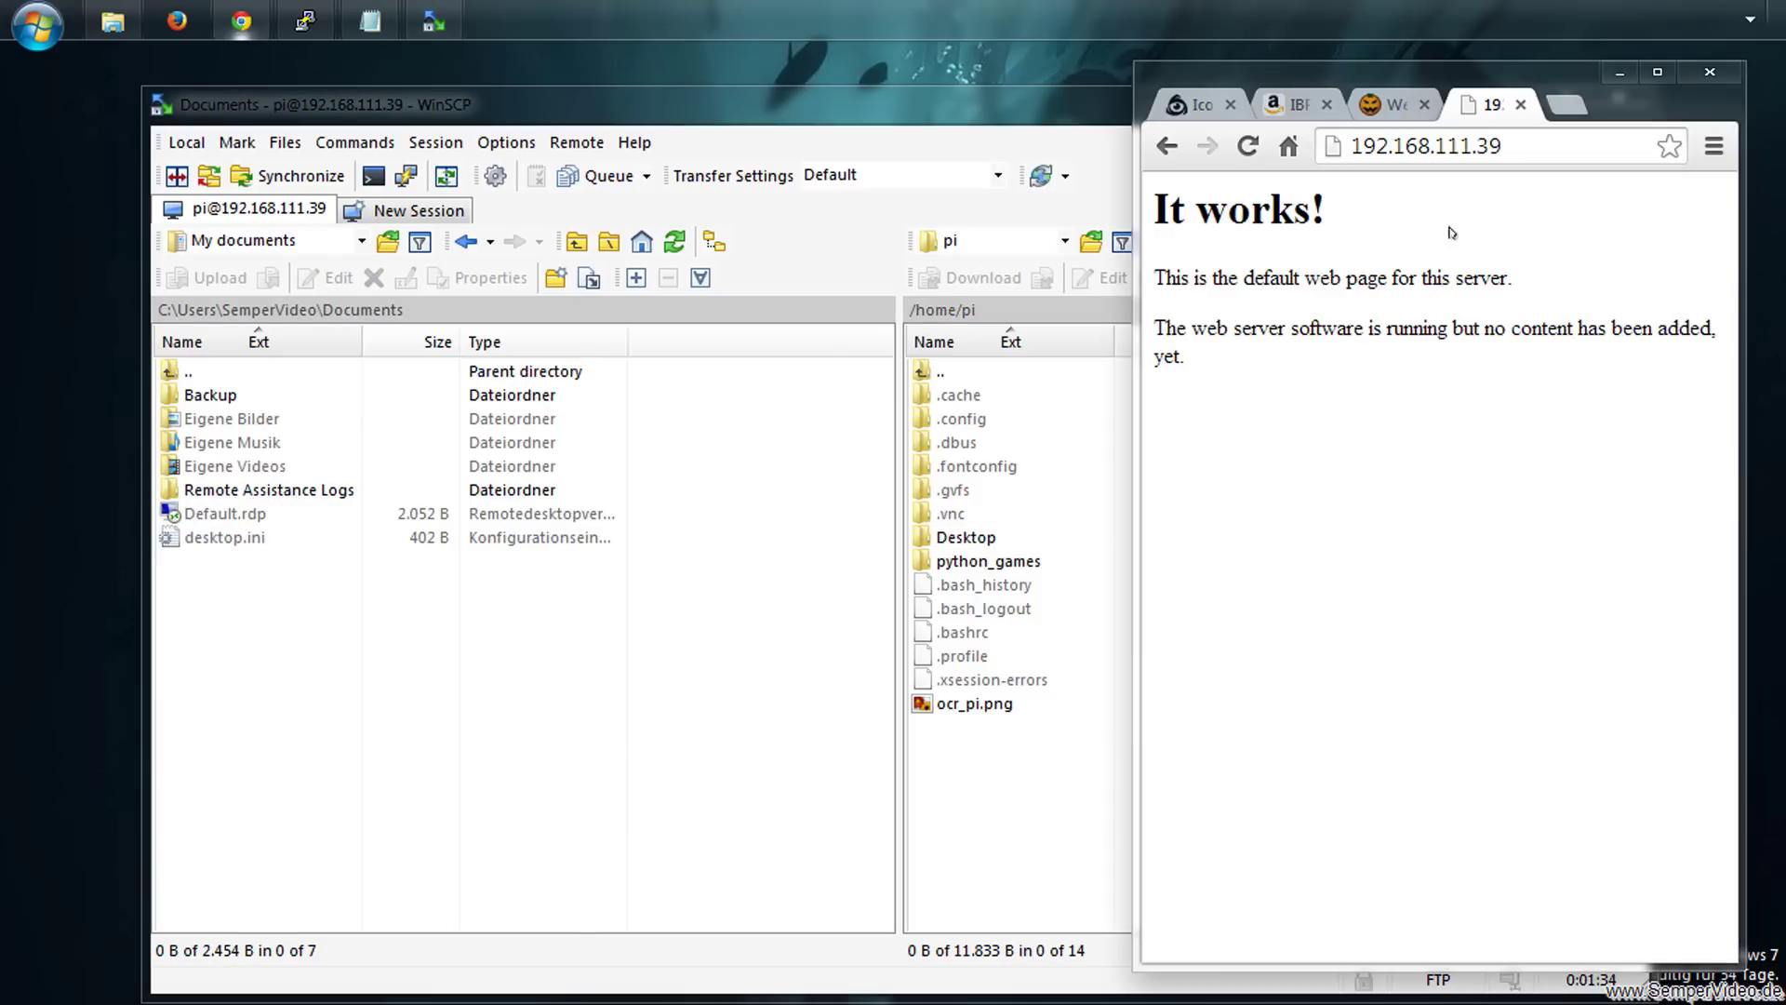
pyautogui.click(986, 795)
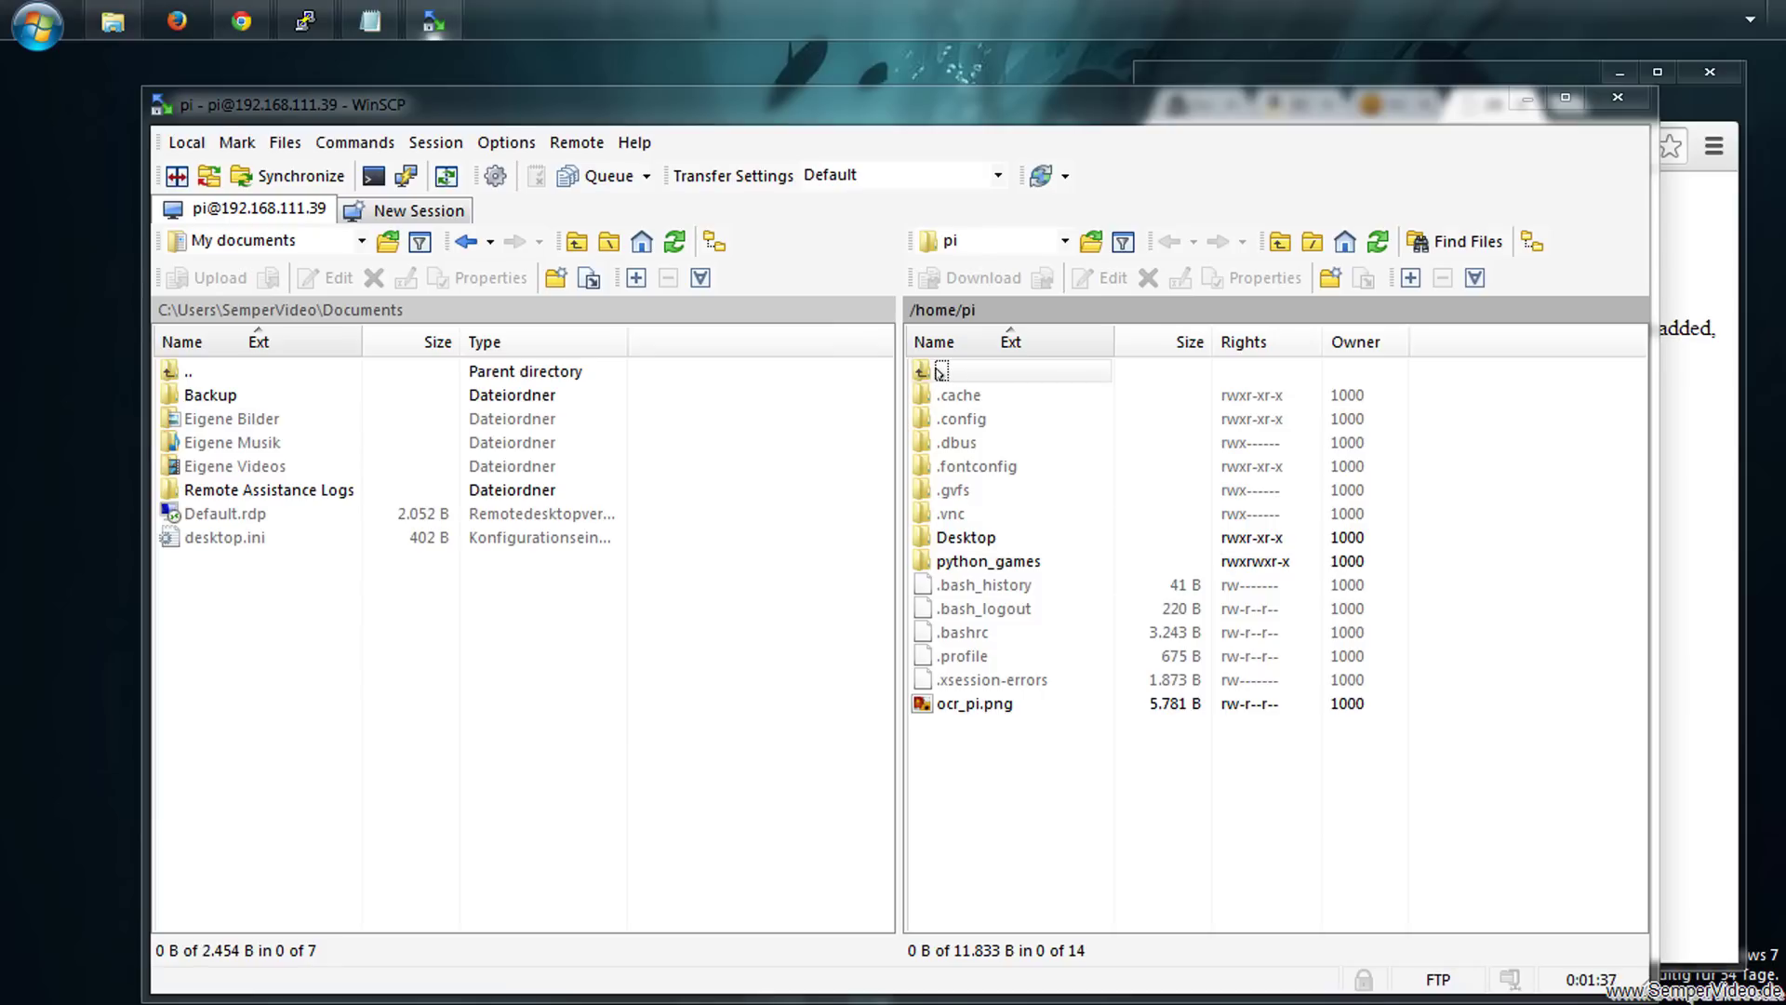
pyautogui.doubleClick(939, 370)
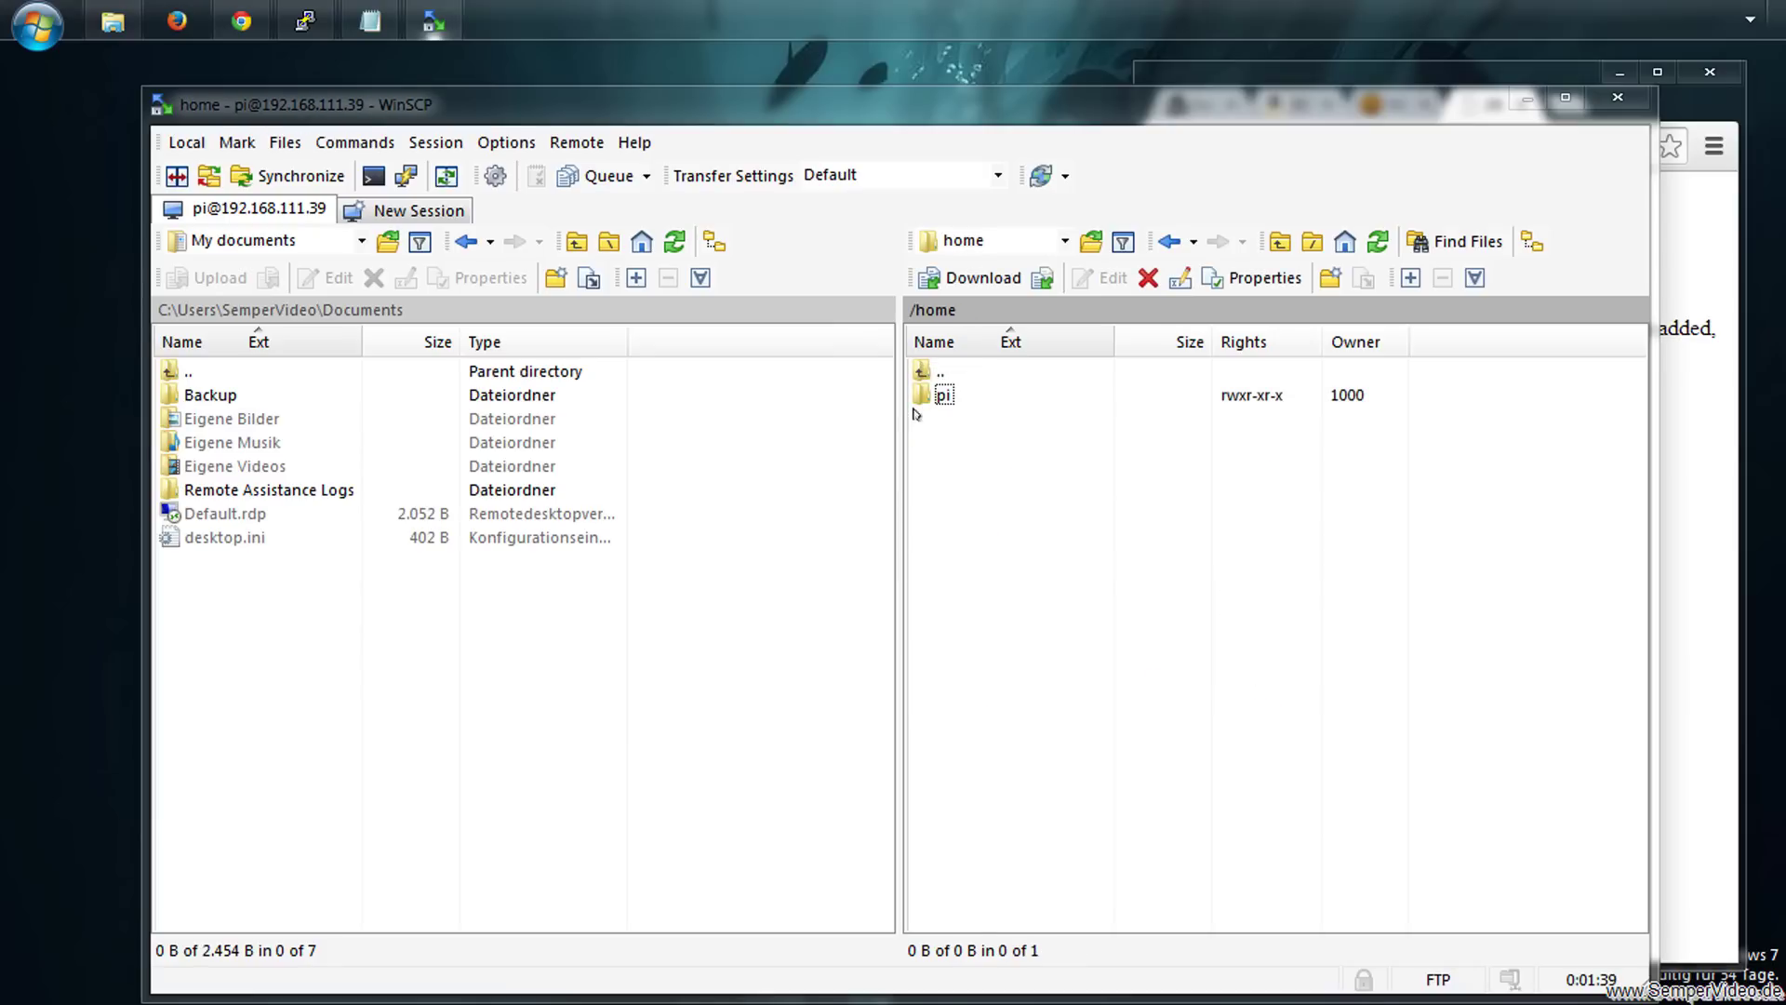
pyautogui.doubleClick(939, 371)
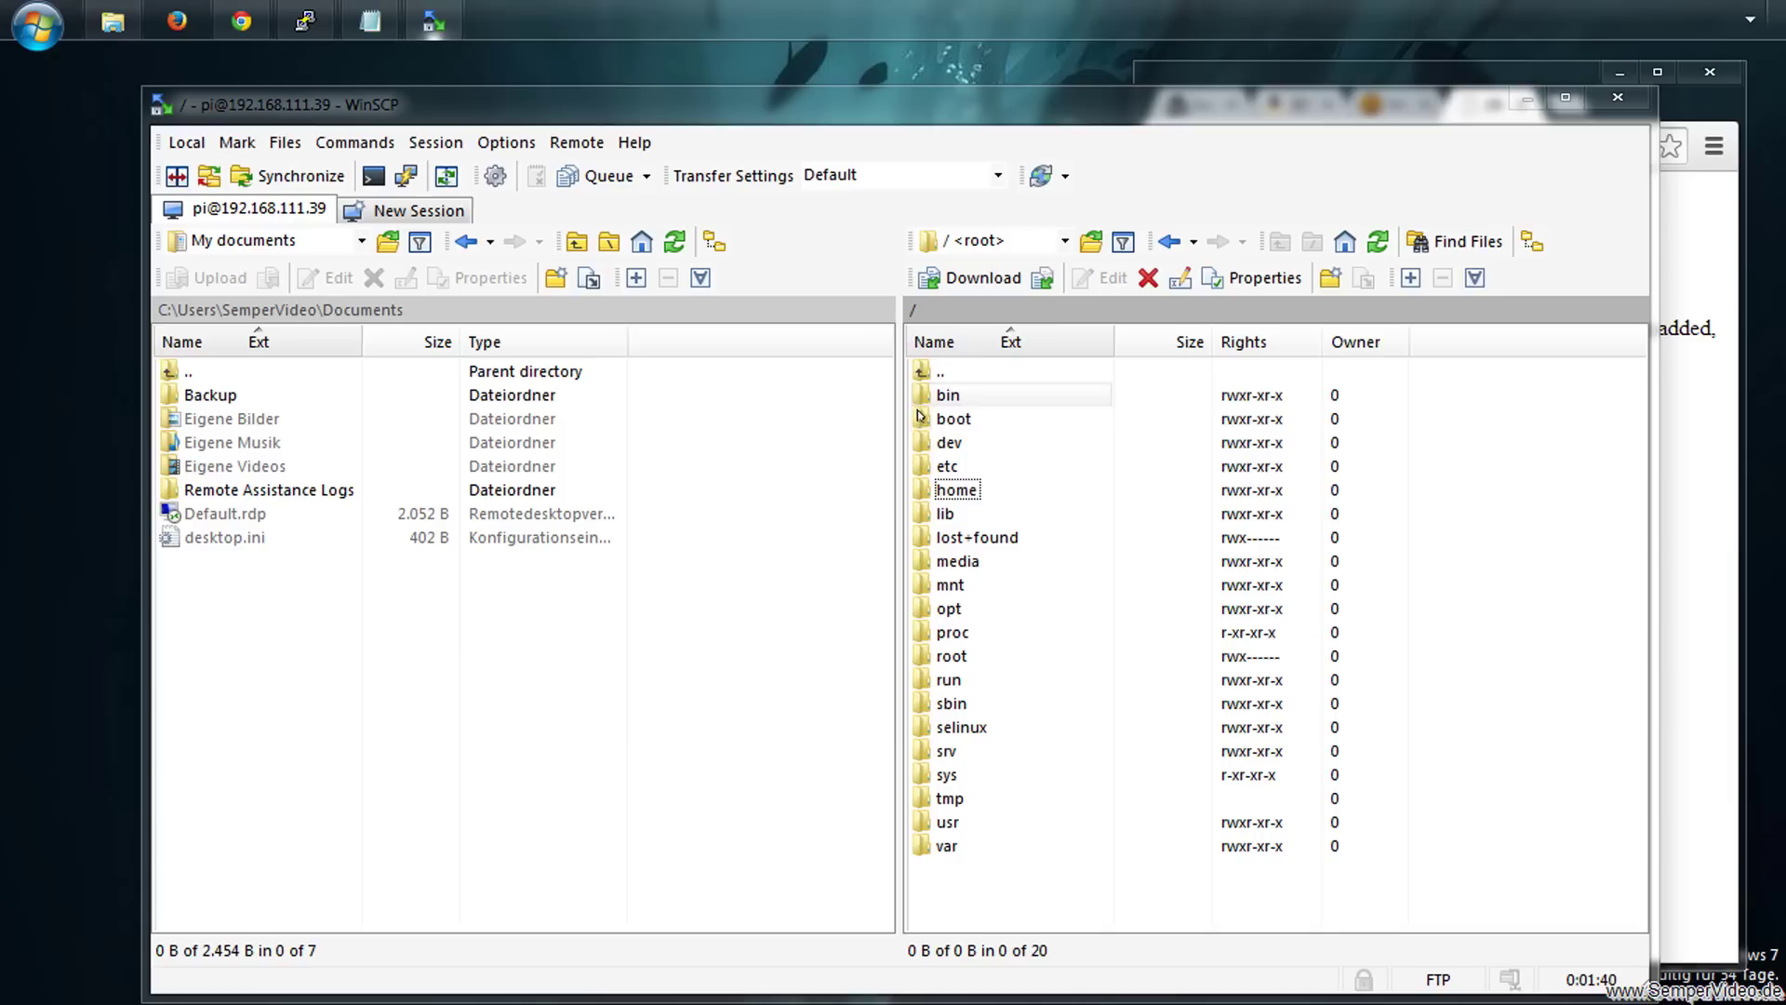
pyautogui.doubleClick(923, 844)
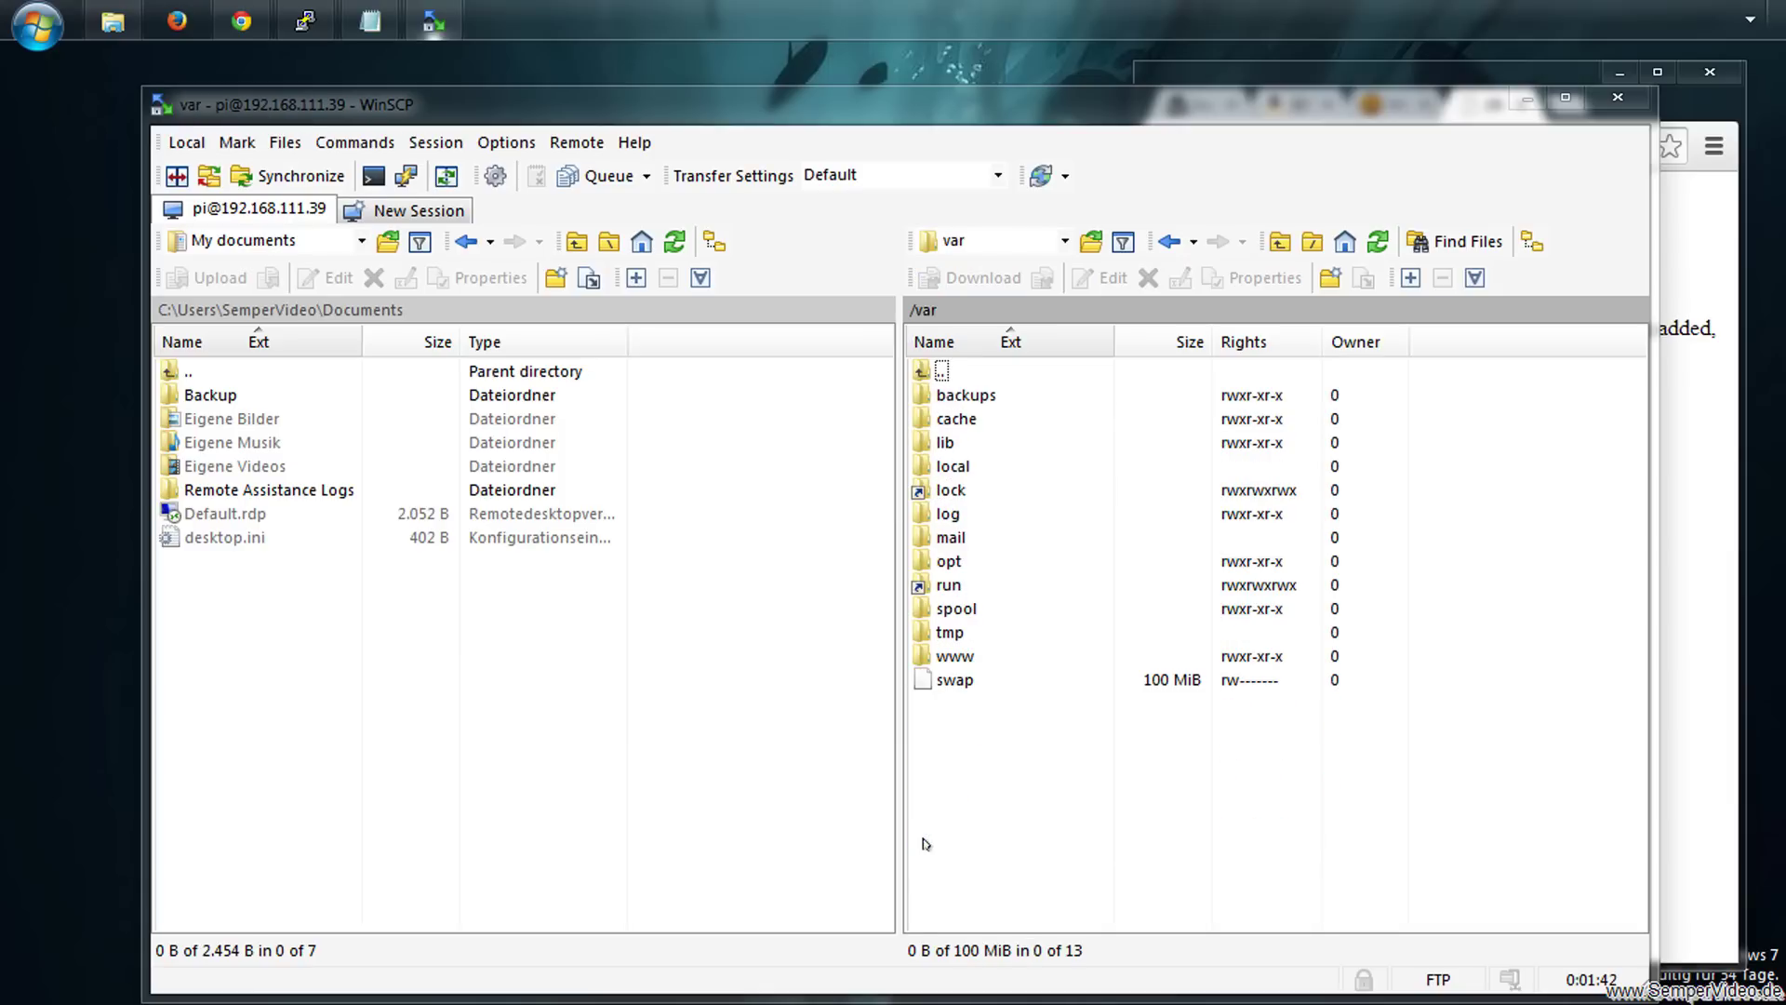
pyautogui.doubleClick(944, 656)
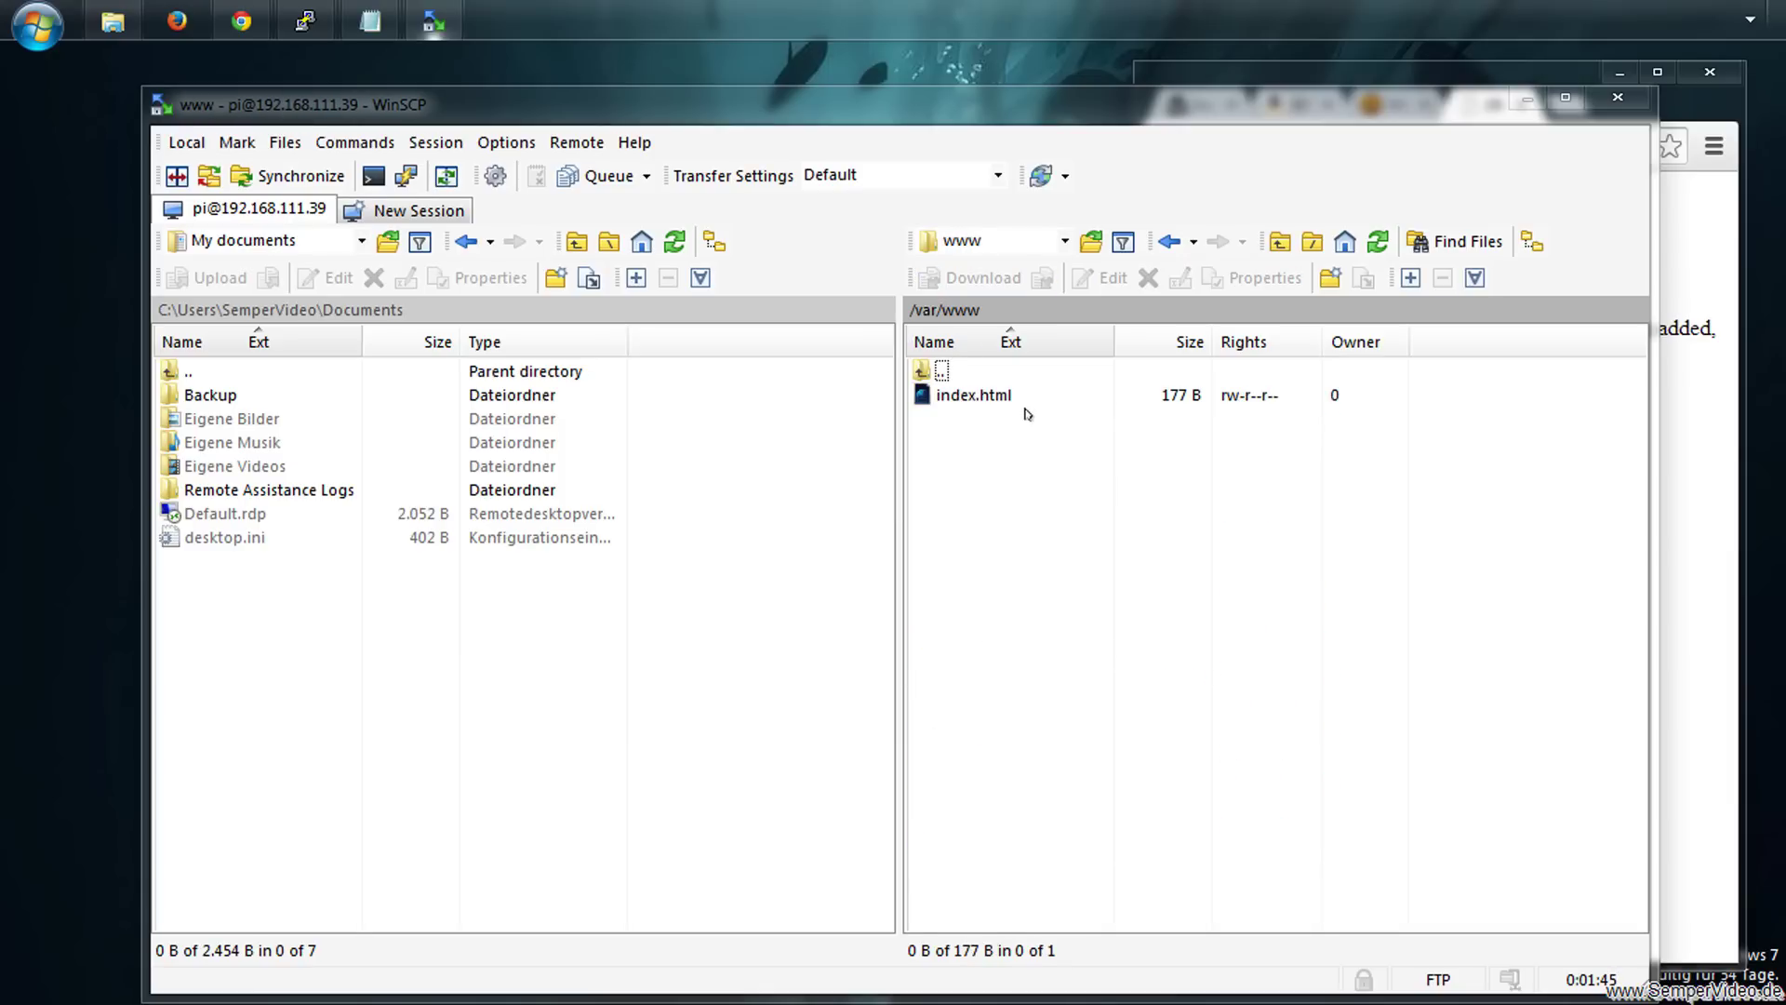
# Compare with the browser's It works page and bring up index.html's context menu
pyautogui.click(1692, 482)
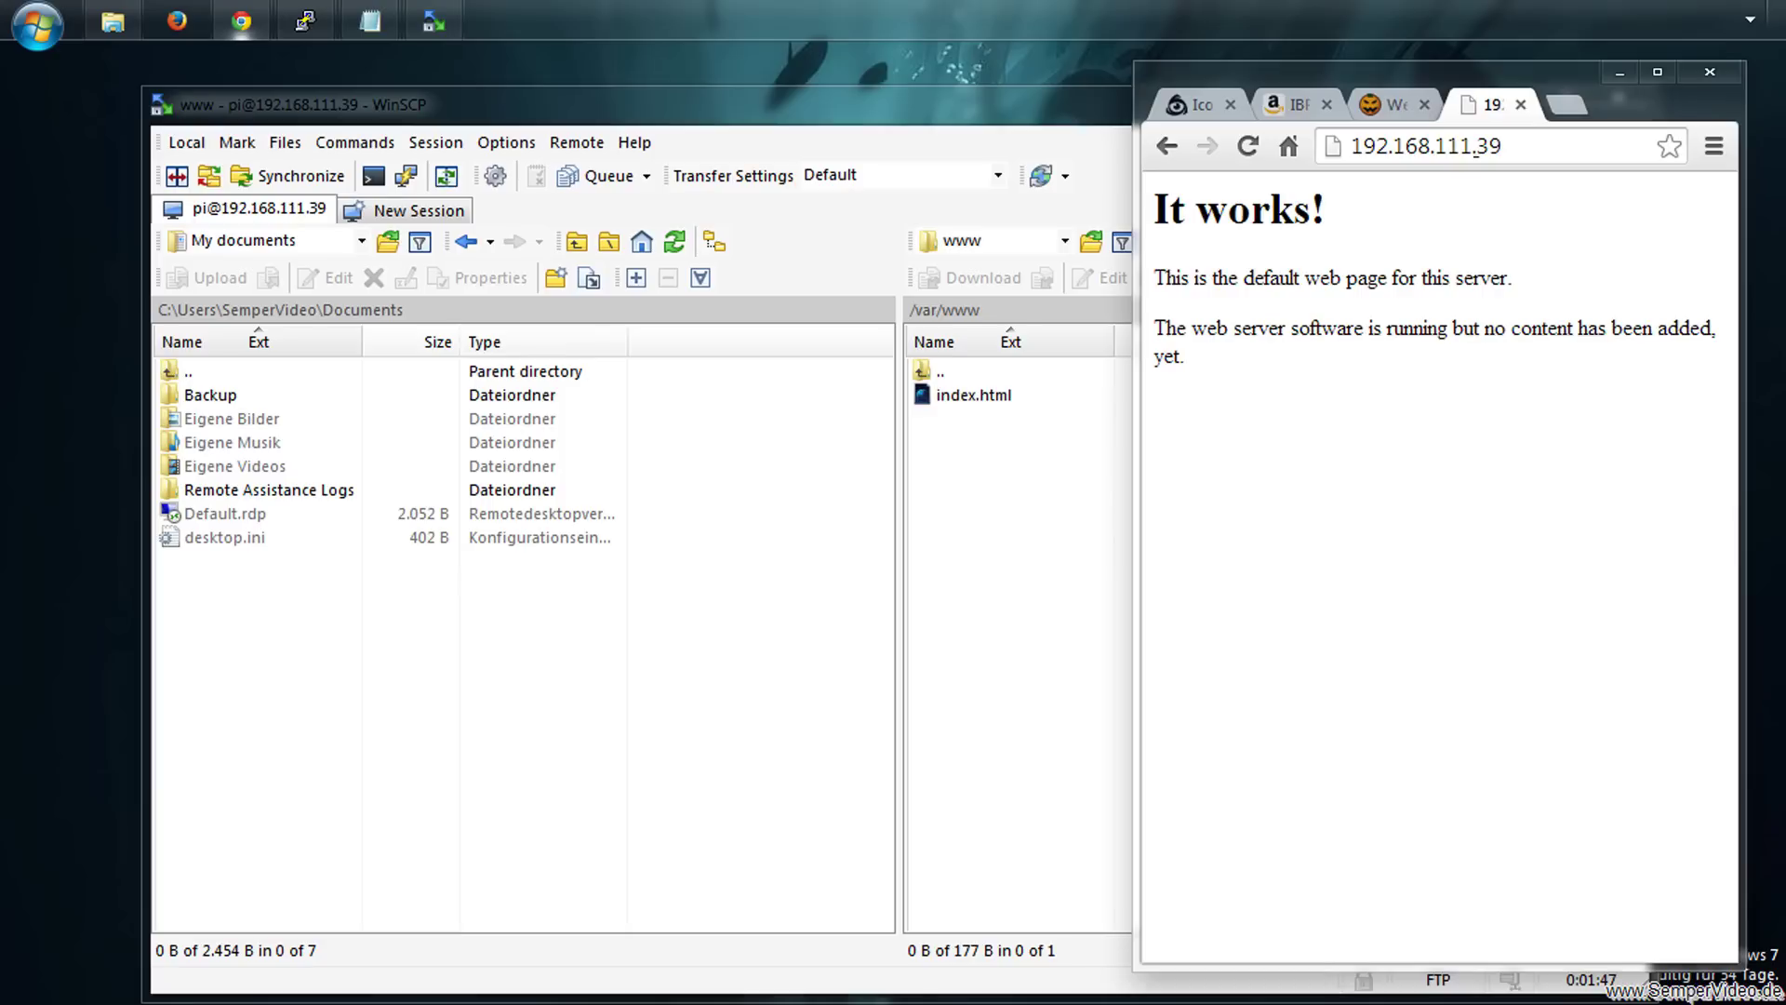
pyautogui.click(972, 400)
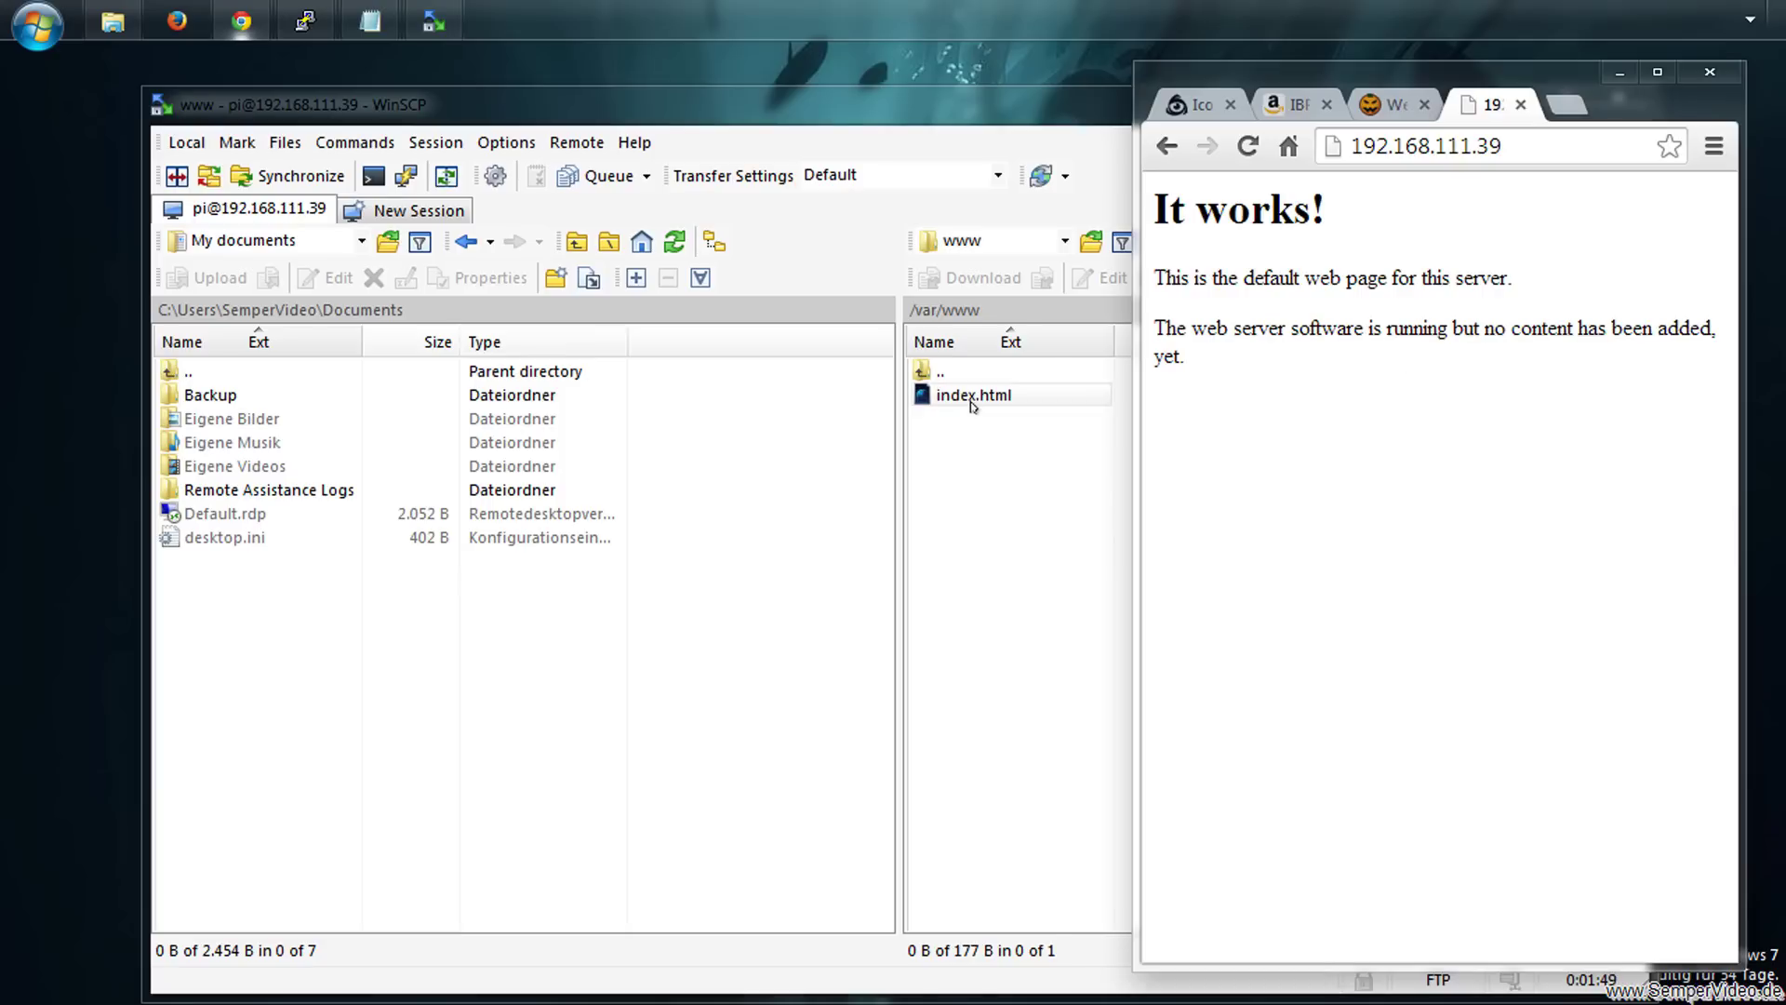
pyautogui.rightClick(972, 405)
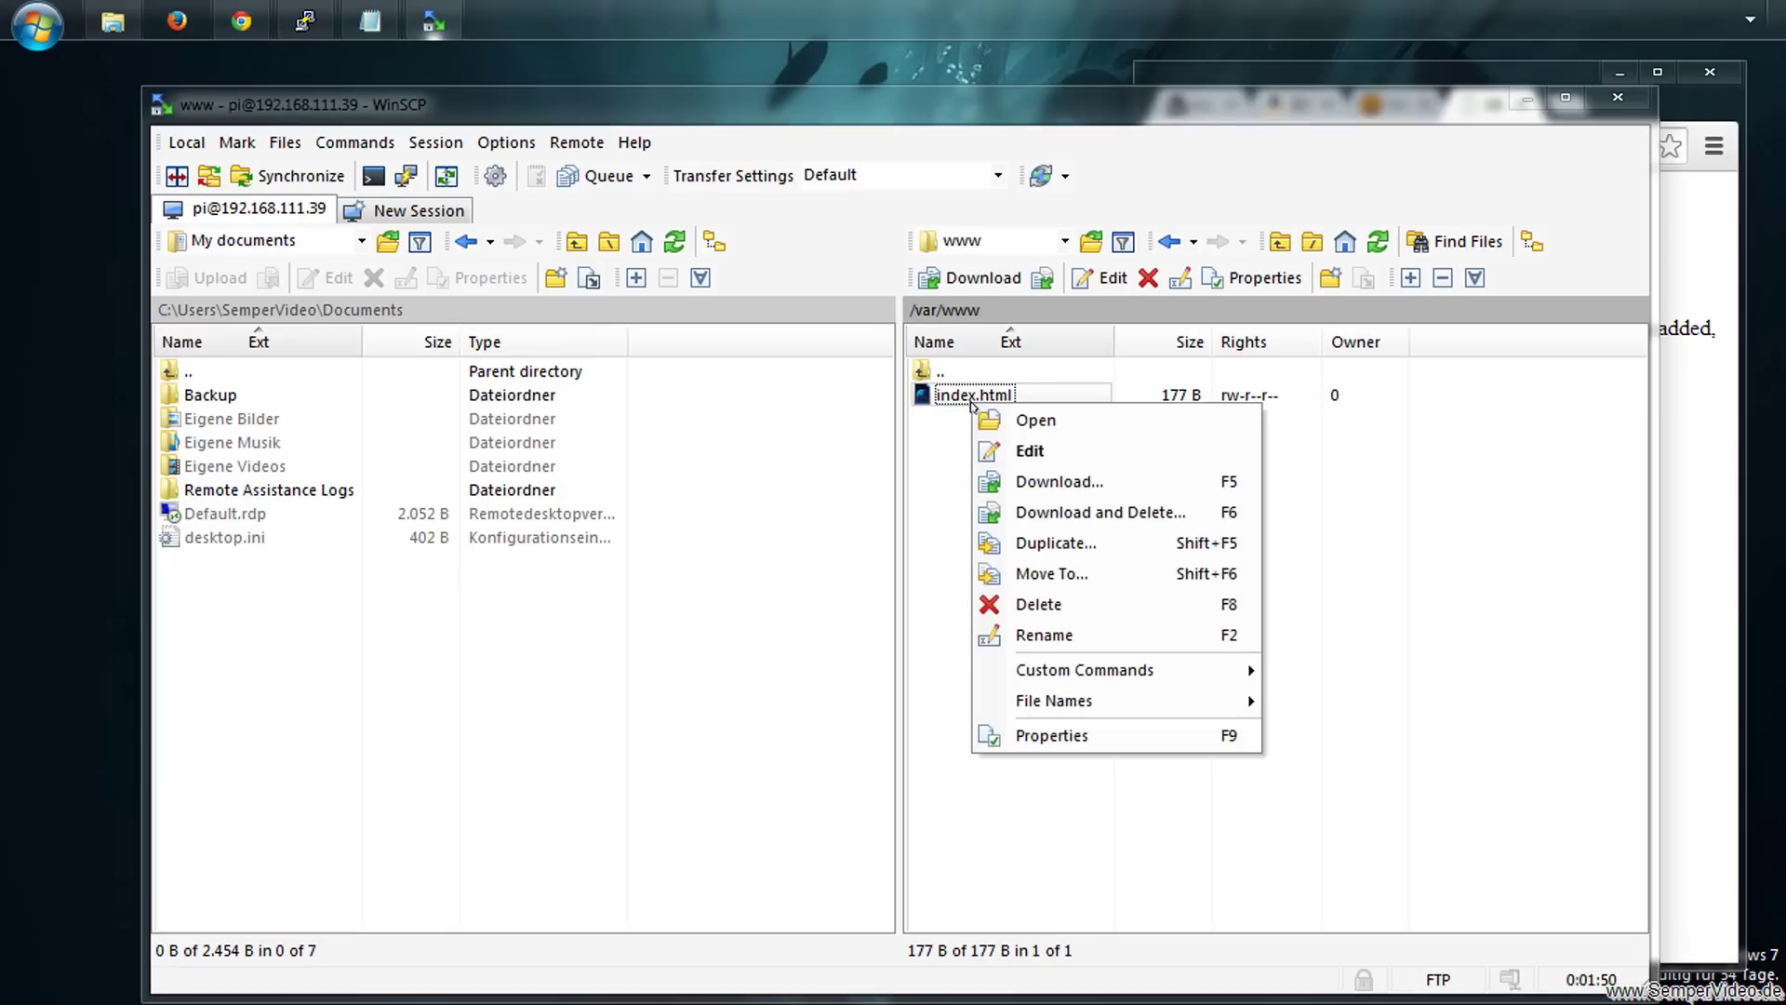
pyautogui.click(1006, 452)
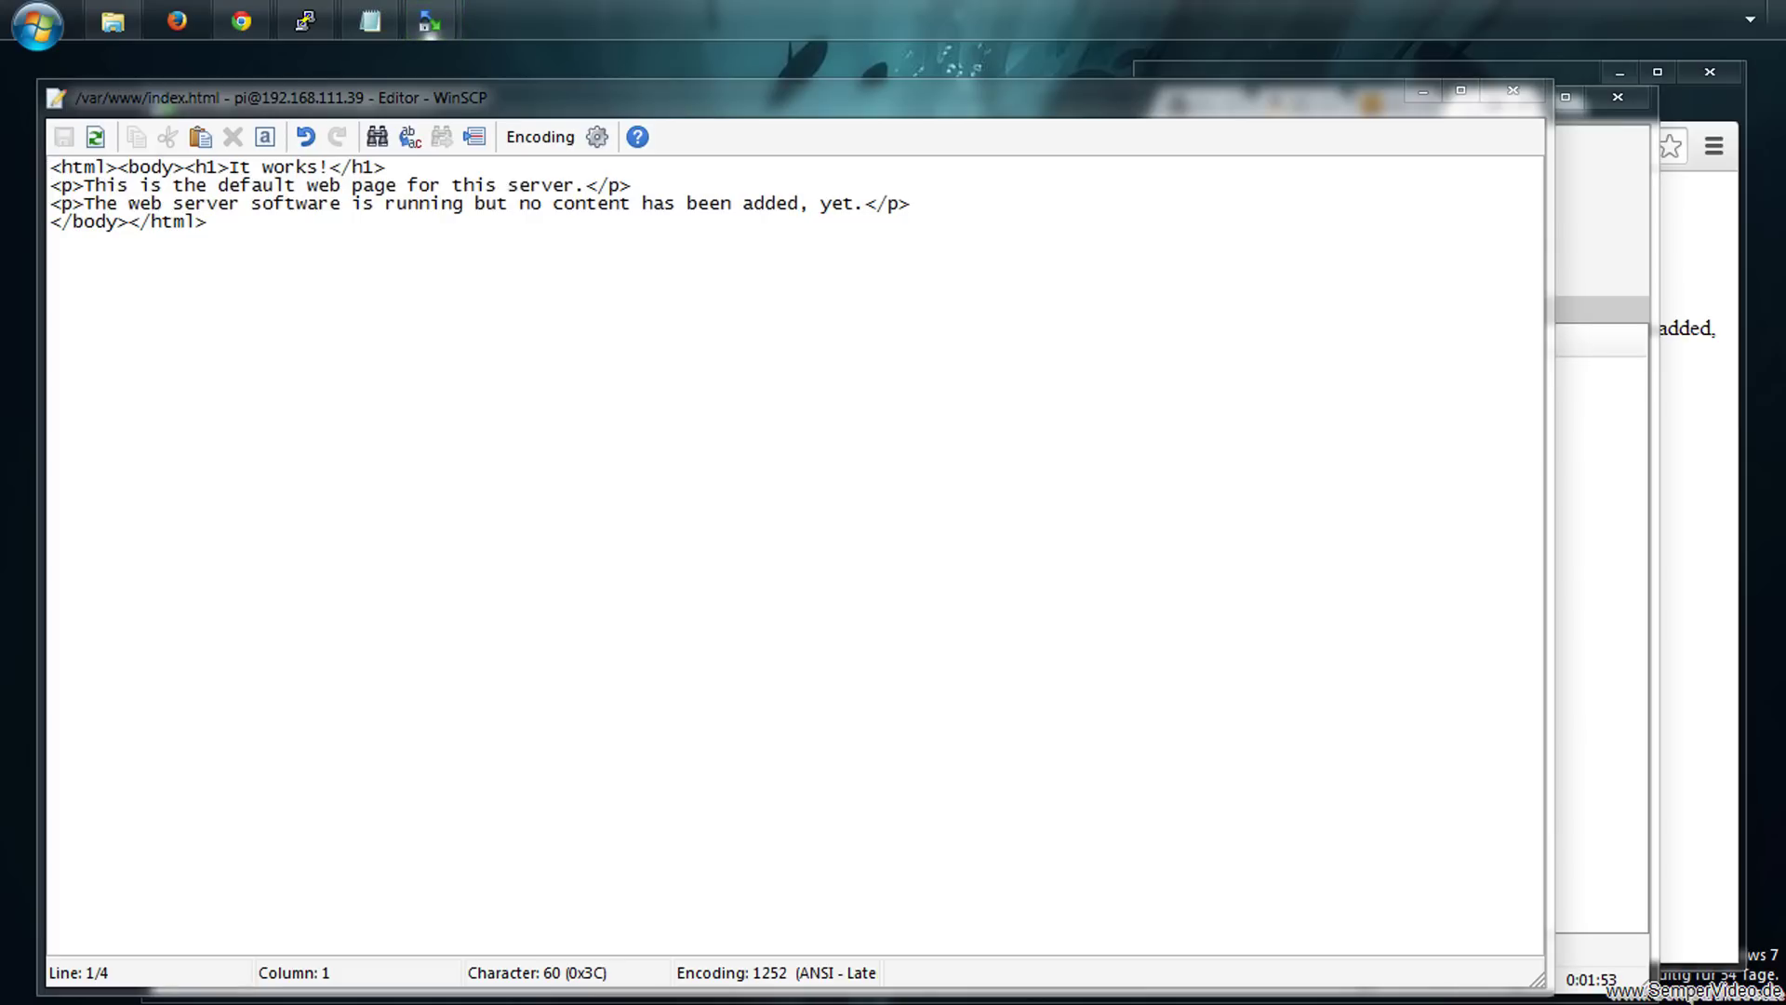
pyautogui.moveTo(218, 168); pyautogui.dragTo(318, 167)
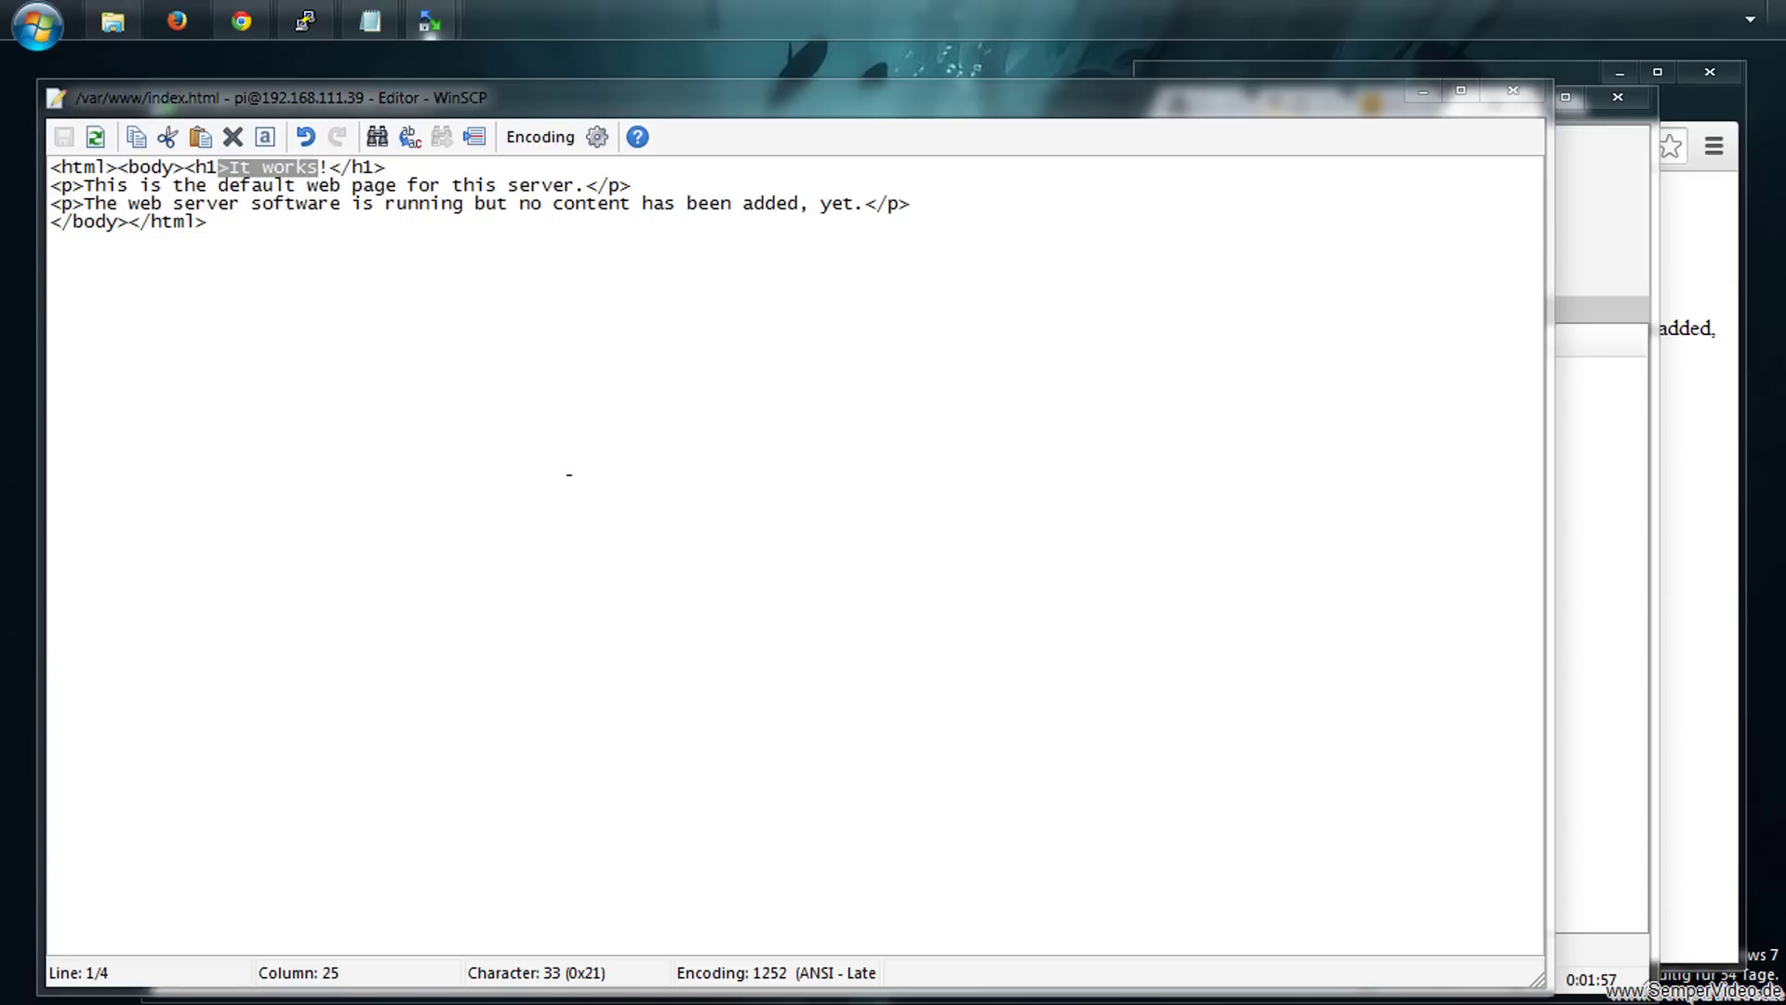
pyautogui.click(1689, 421)
pyautogui.hotkey('alt', 'Tab')
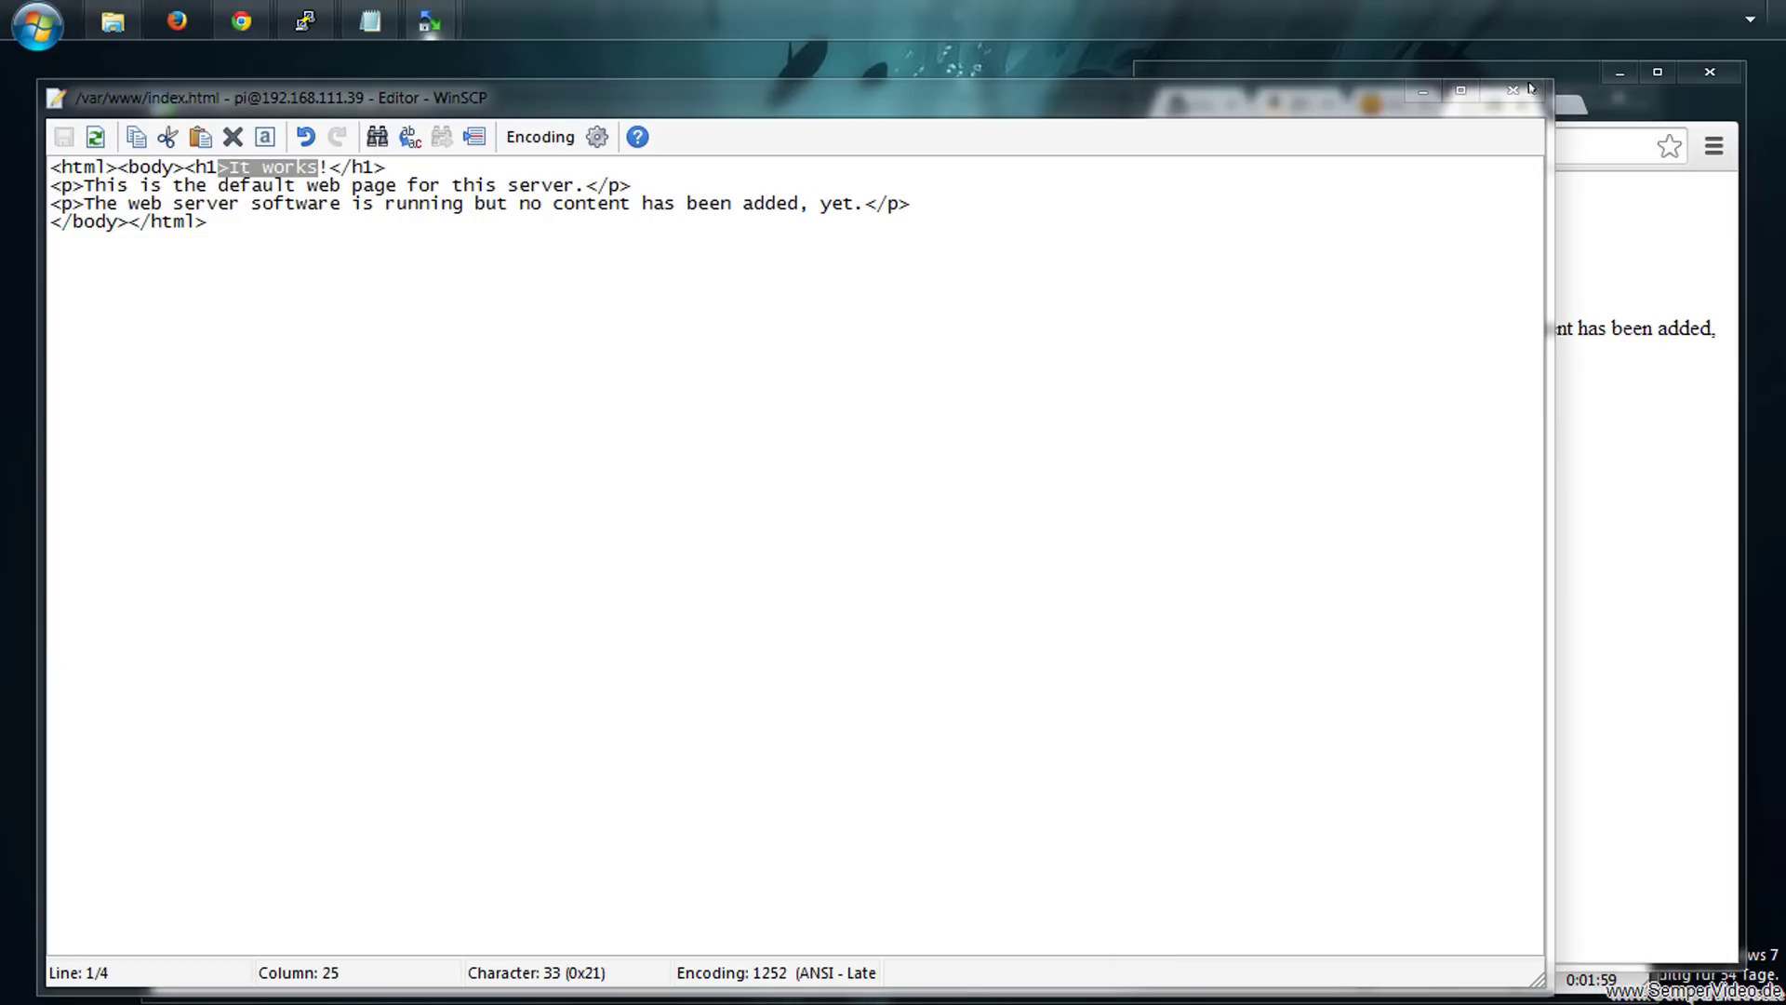
pyautogui.click(1530, 89)
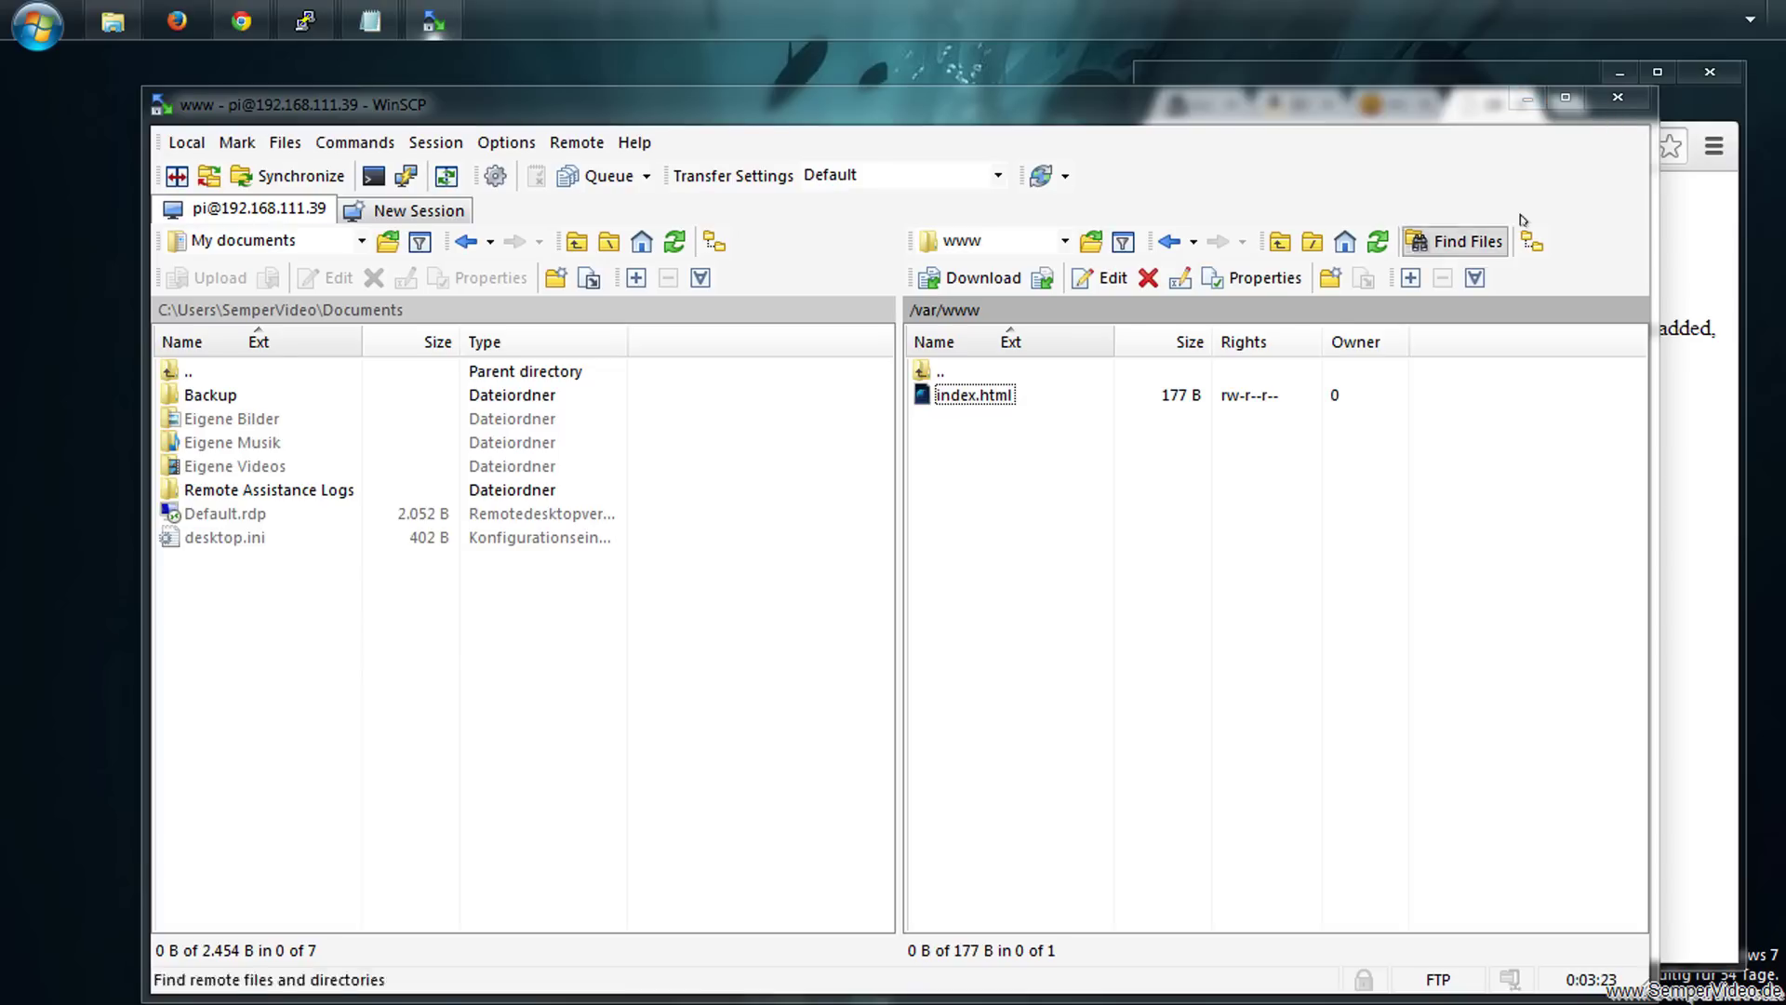
# In PuTTY, change into /var/www and list its files with dir
pyautogui.click(1526, 98)
pyautogui.hotkey('alt', 'Tab')
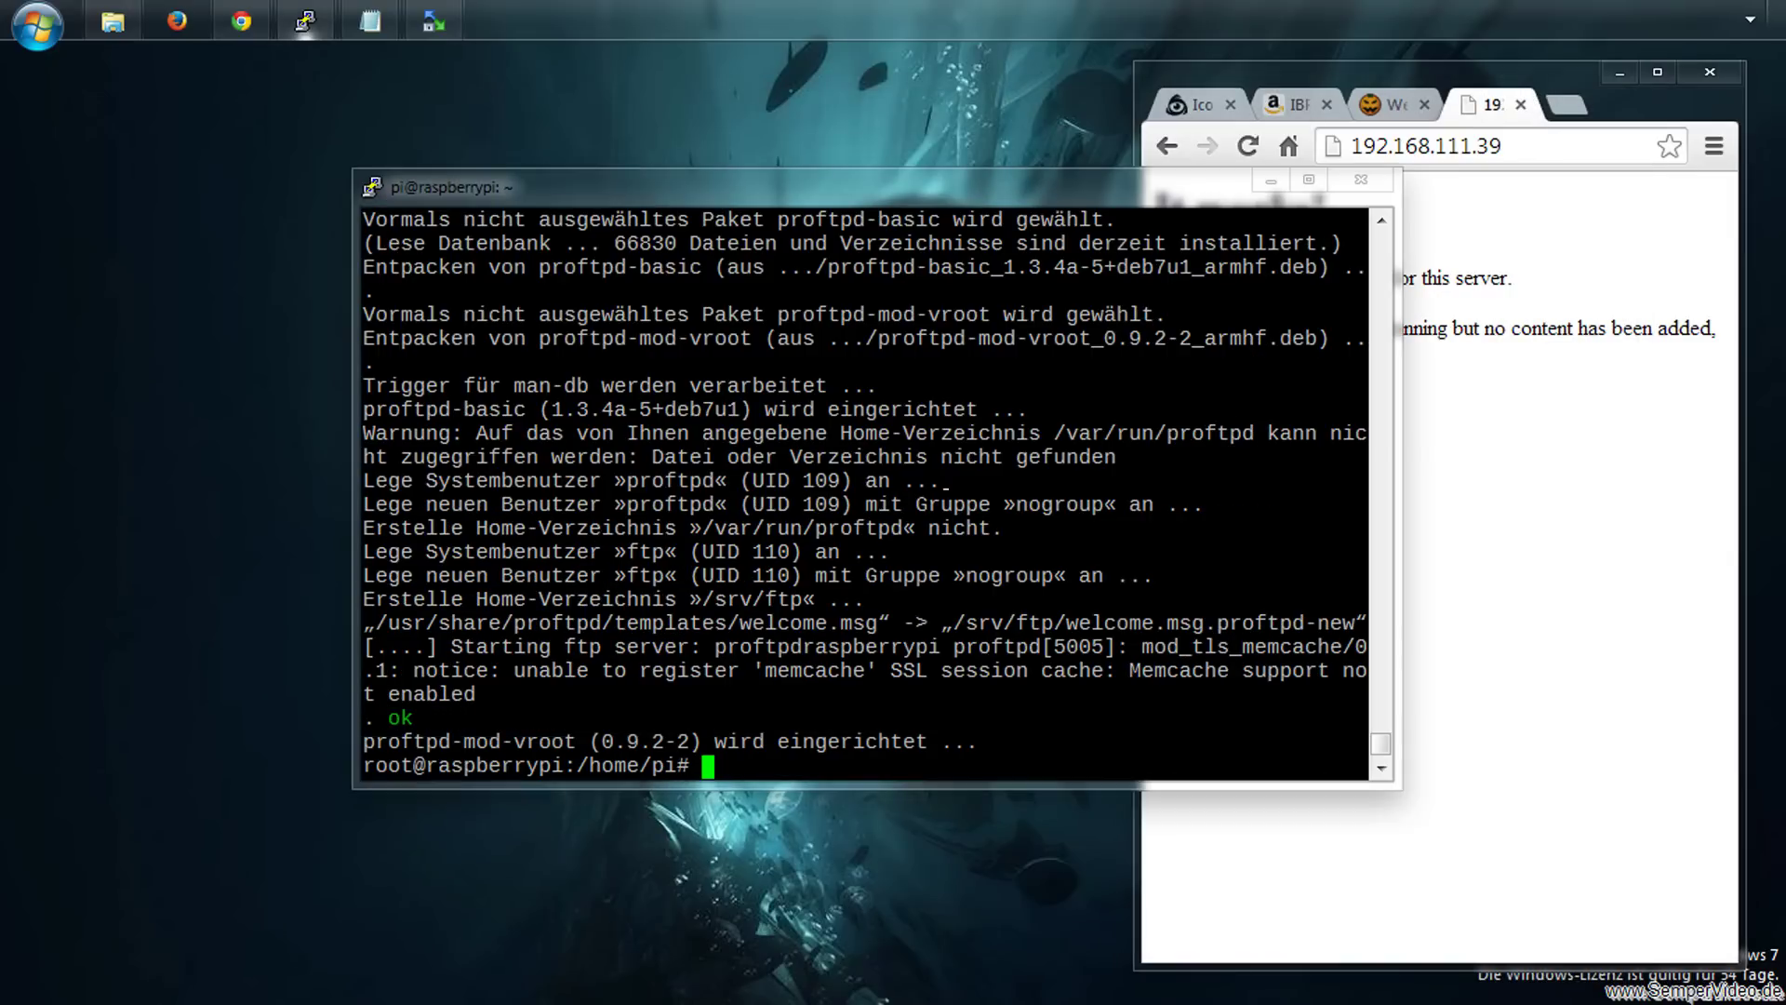
pyautogui.write('cd /var/www')
pyautogui.press('Return')
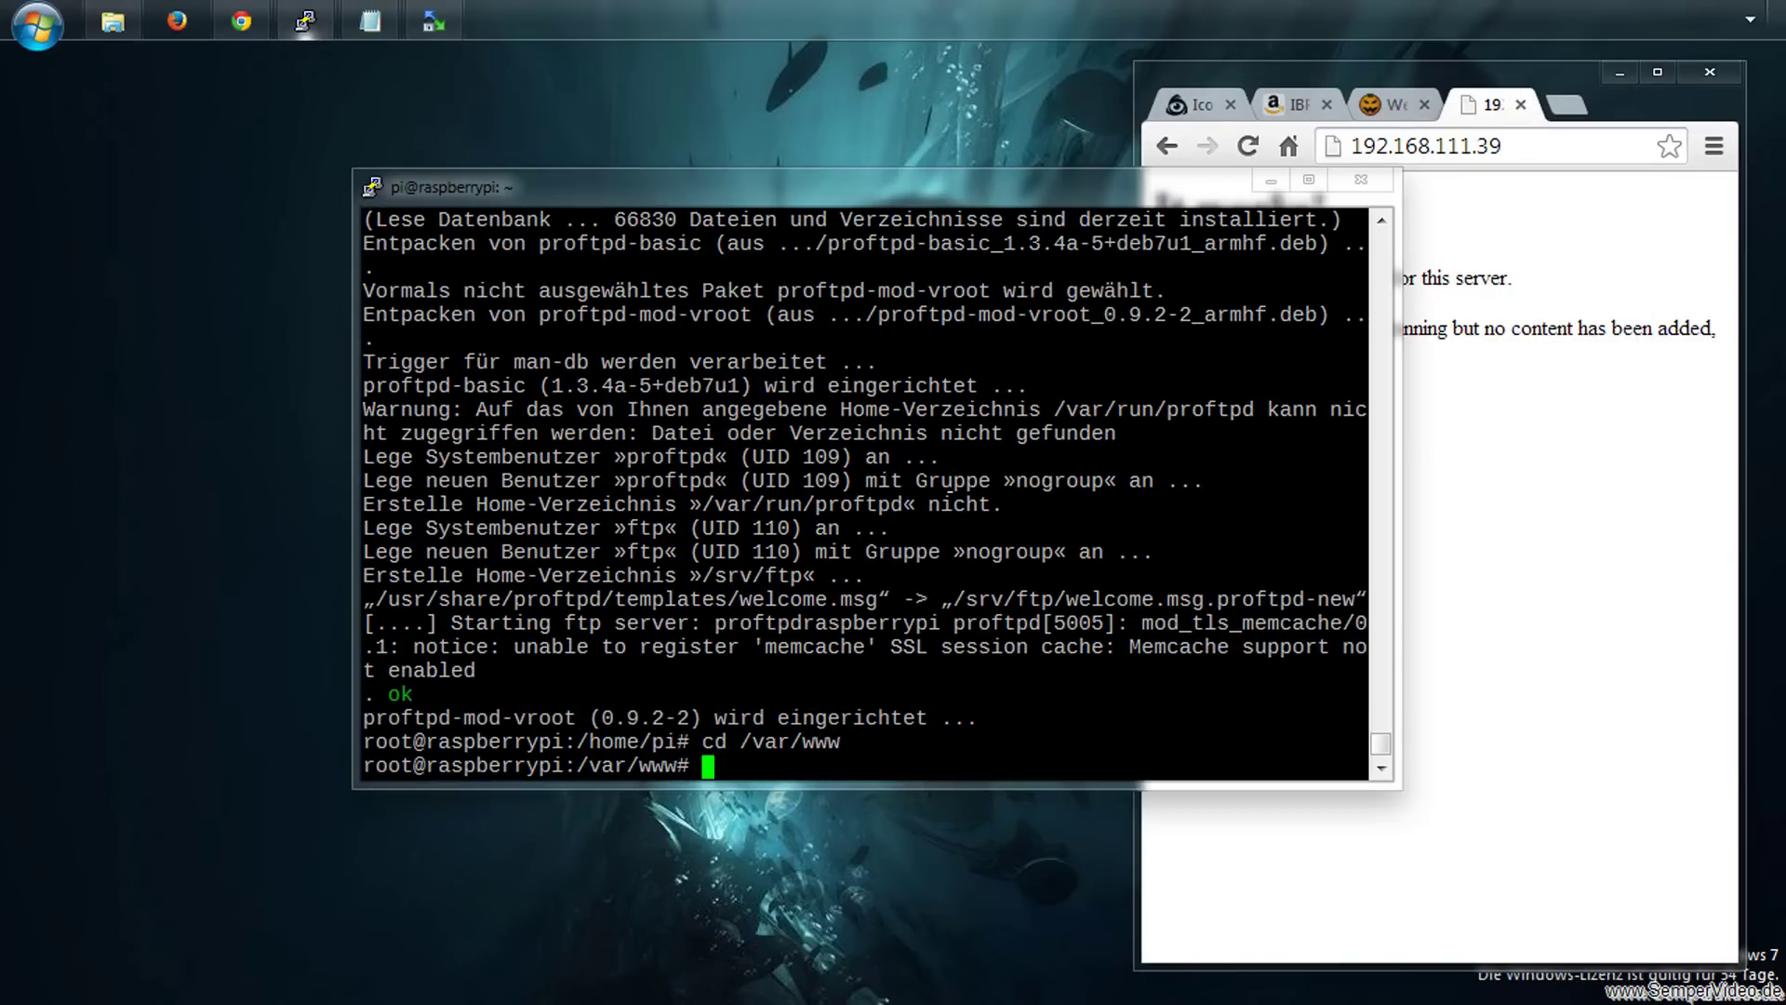
pyautogui.write('dir')
pyautogui.press('Return')
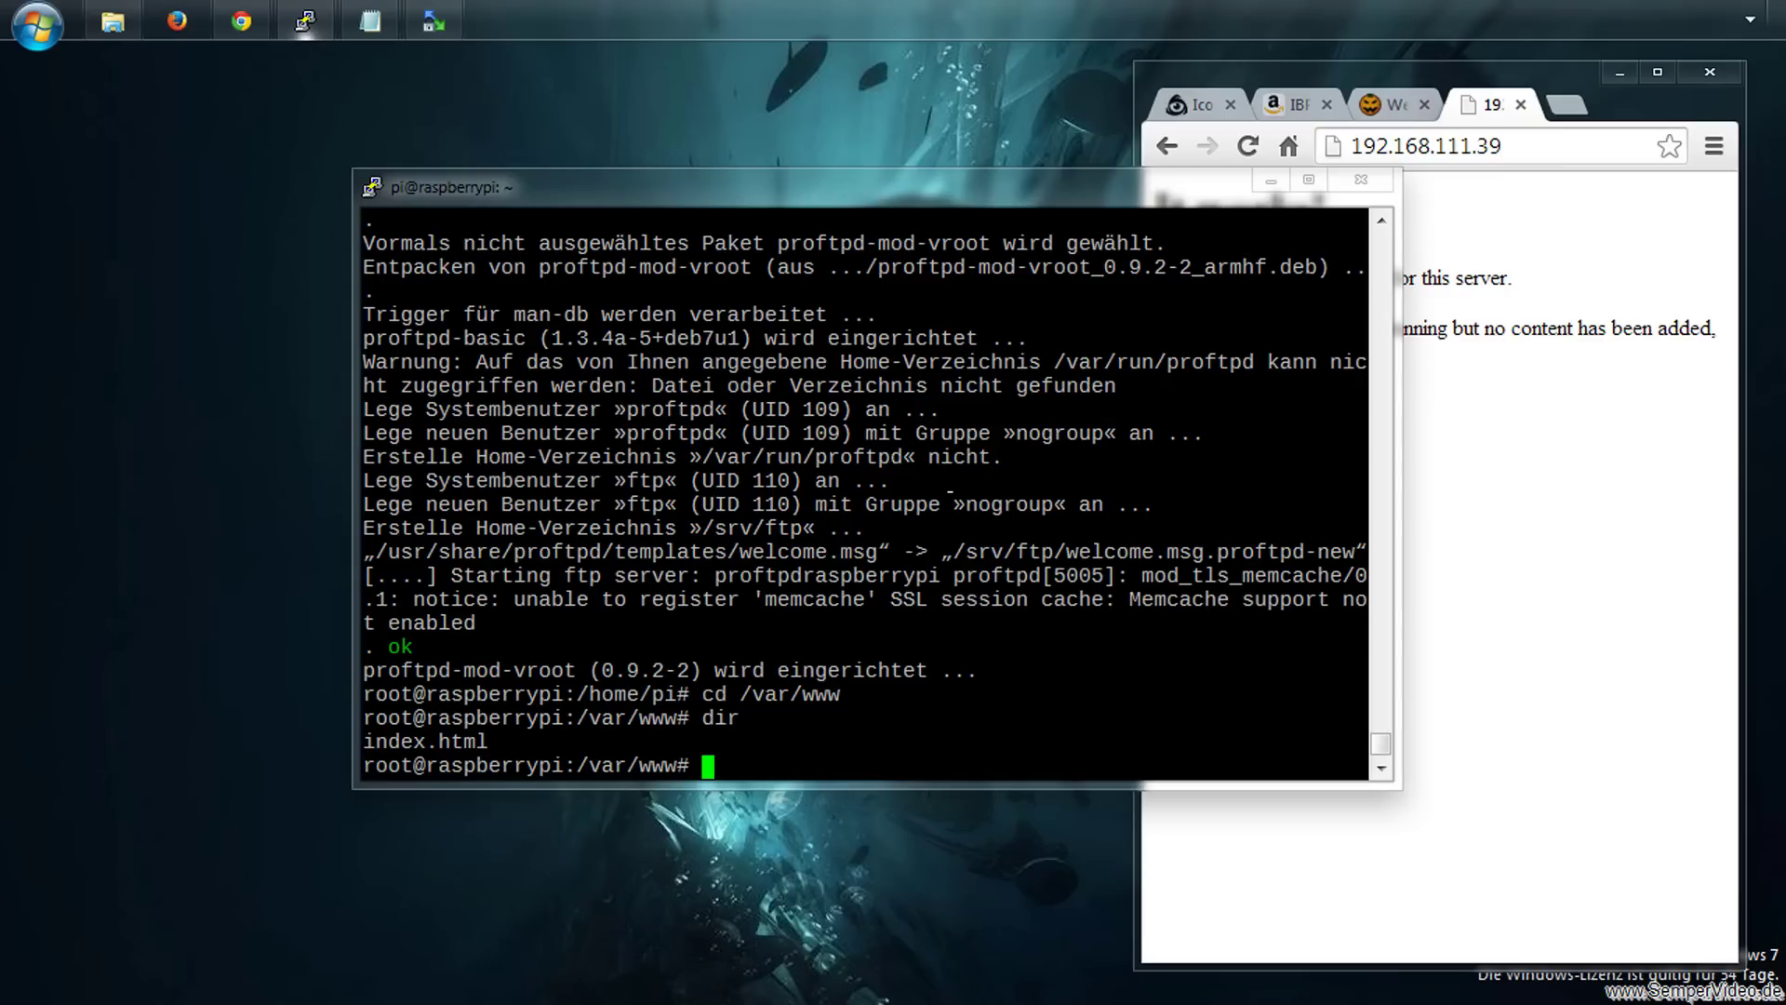
# Run chmod 777 -R /var/www to grant full permissions recursively
pyautogui.write('chmod 777 -R /var/www')
pyautogui.press('Return')
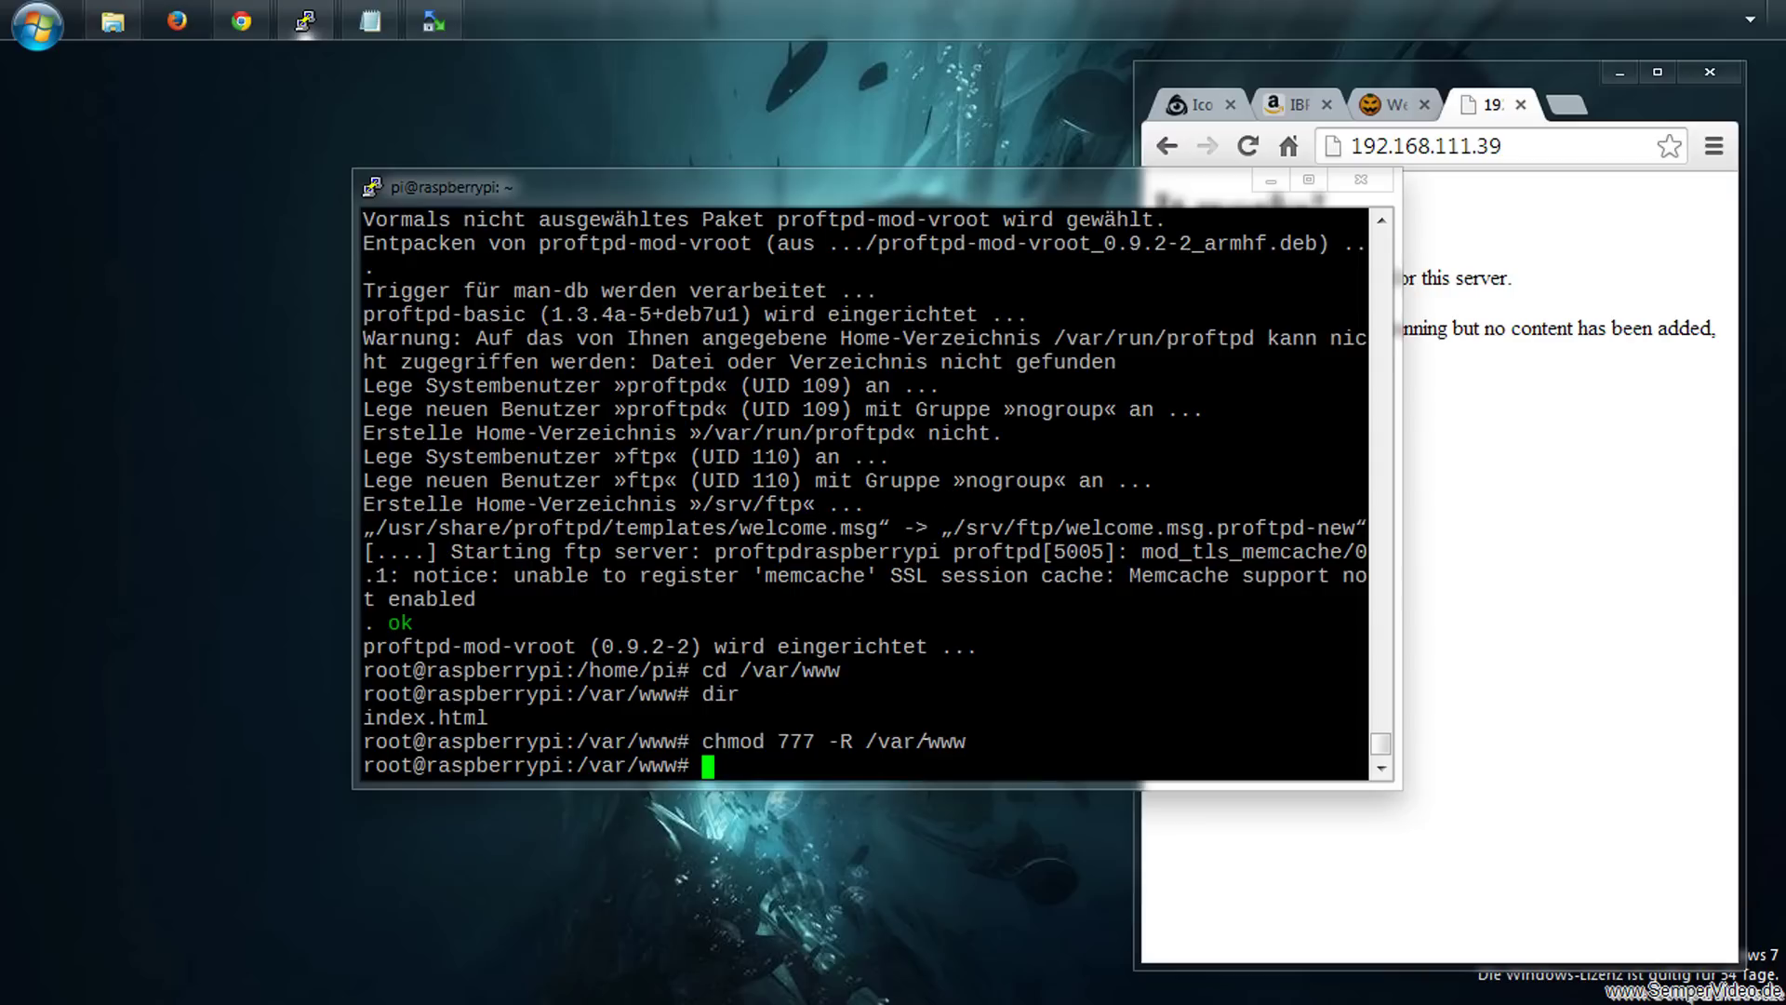
pyautogui.click(1271, 180)
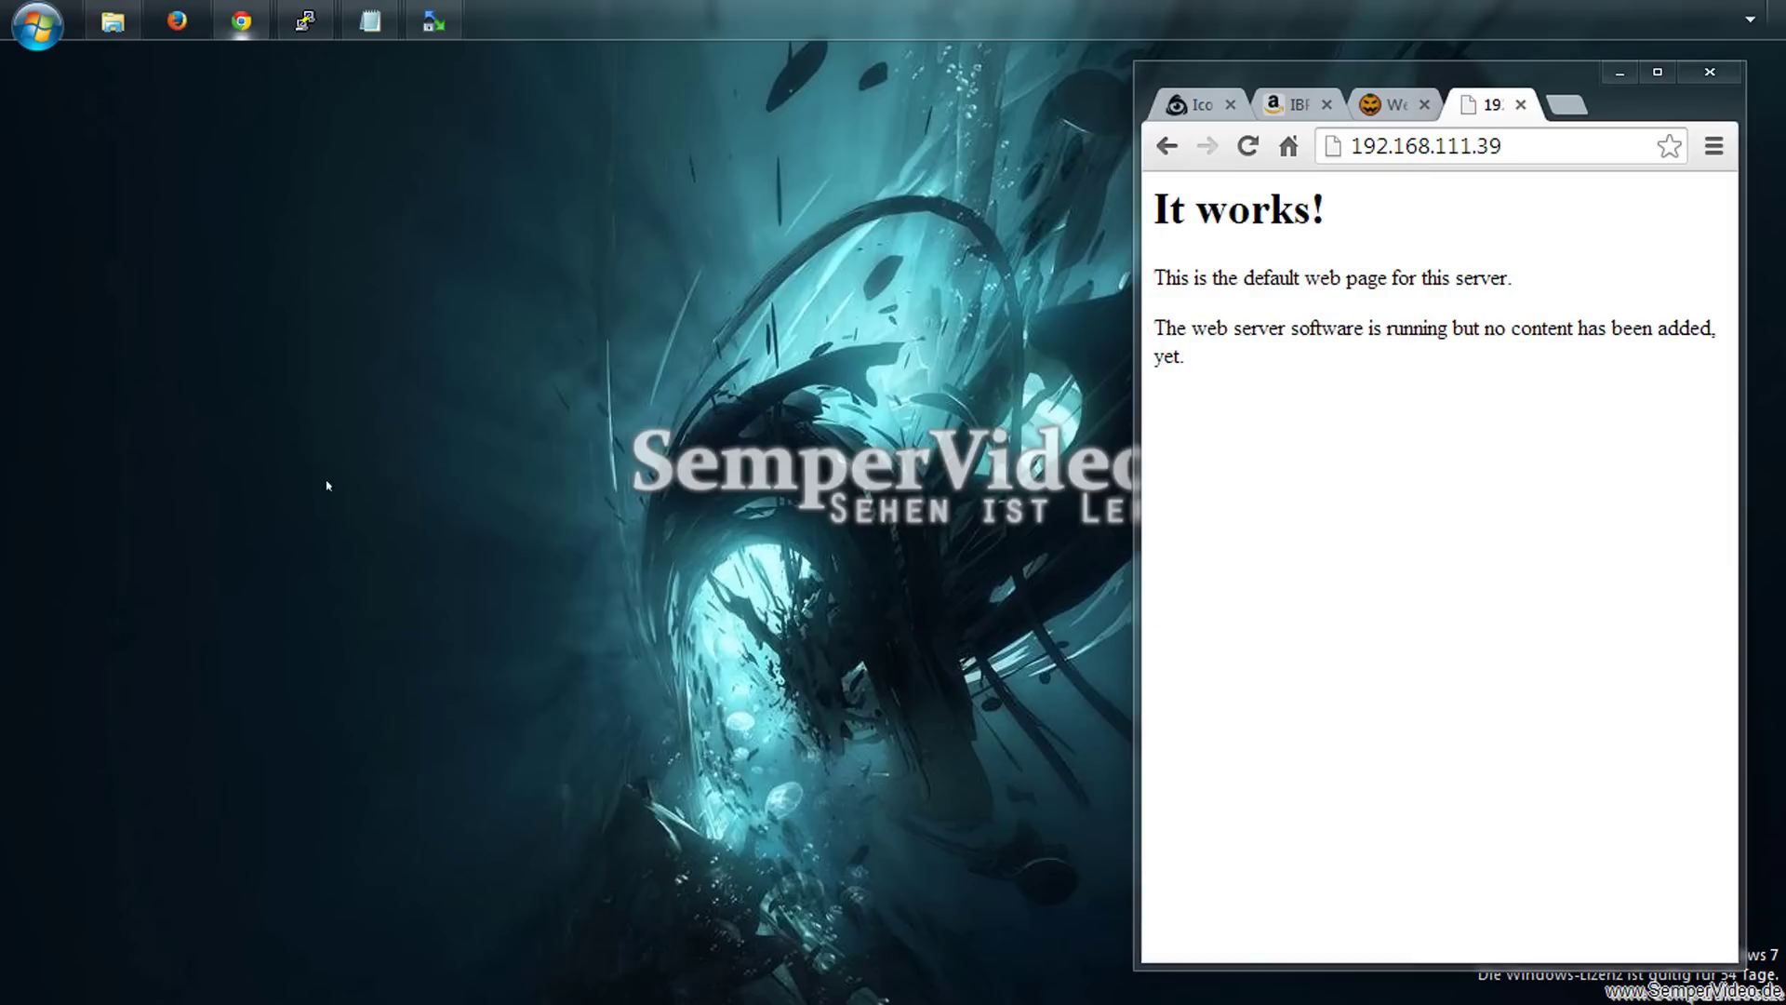
# Refresh the remote listing and drag index.html from /var/www into local Documents
pyautogui.click(434, 21)
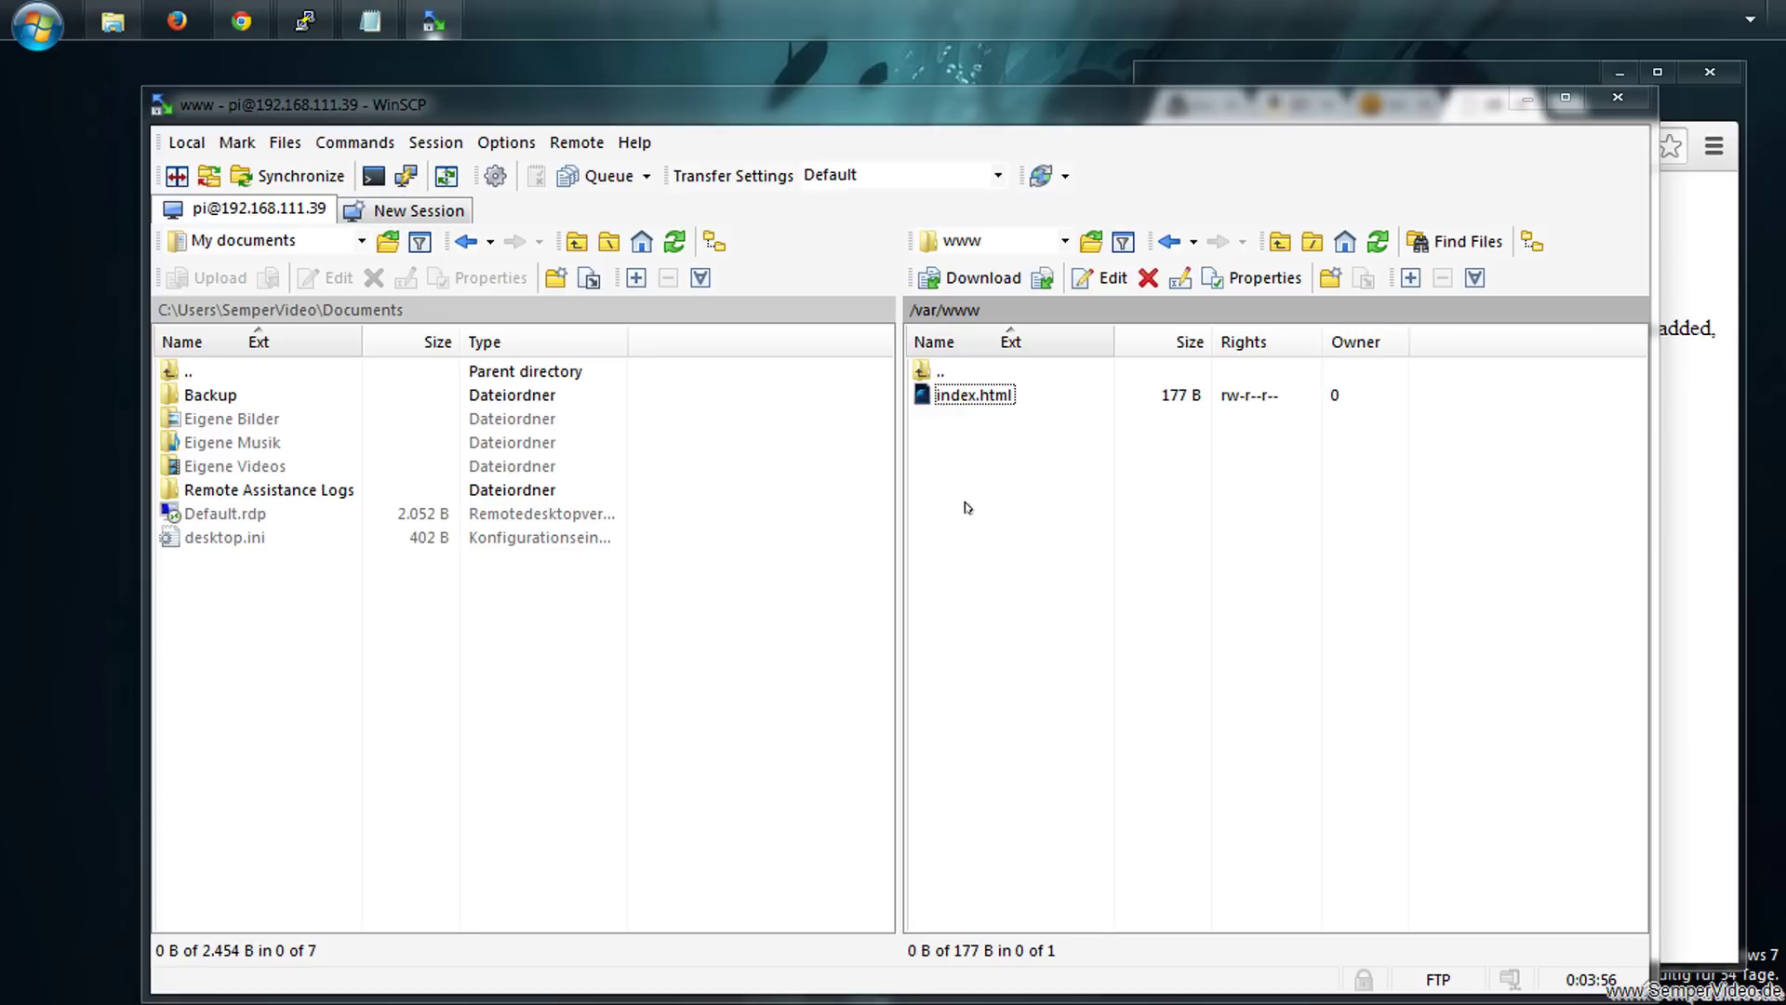
pyautogui.click(1388, 251)
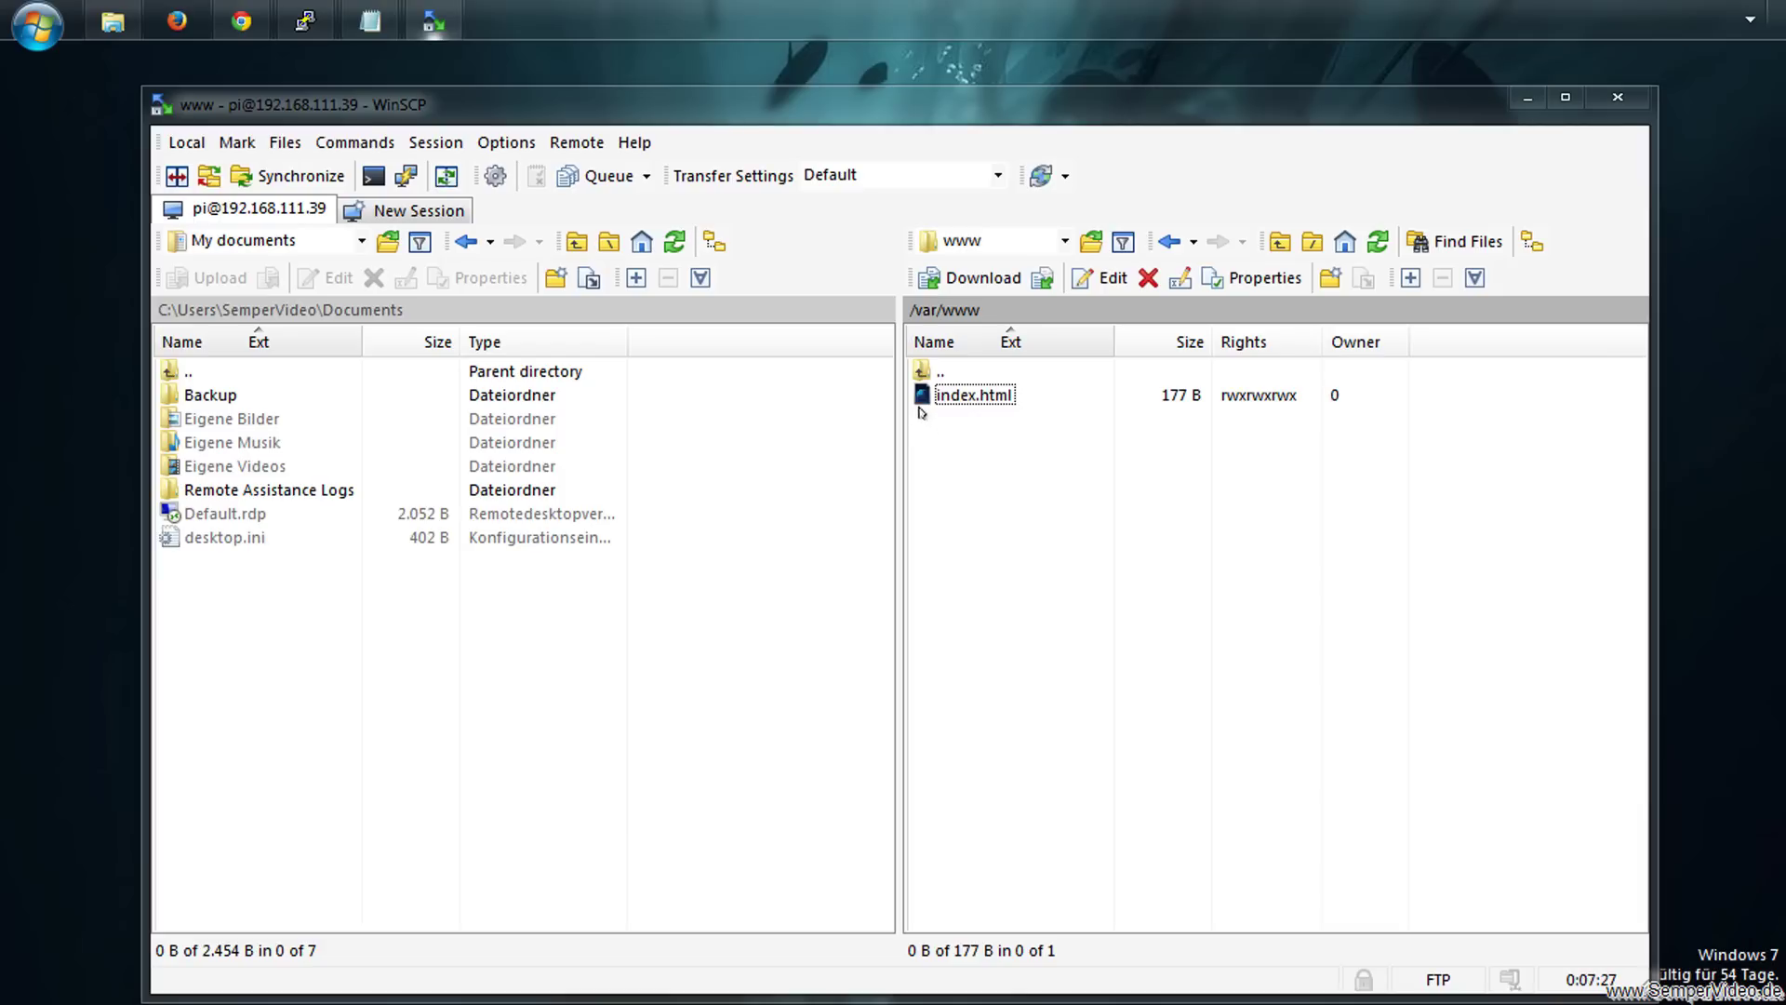
pyautogui.moveTo(919, 400); pyautogui.dragTo(240, 644)
pyautogui.click(253, 564)
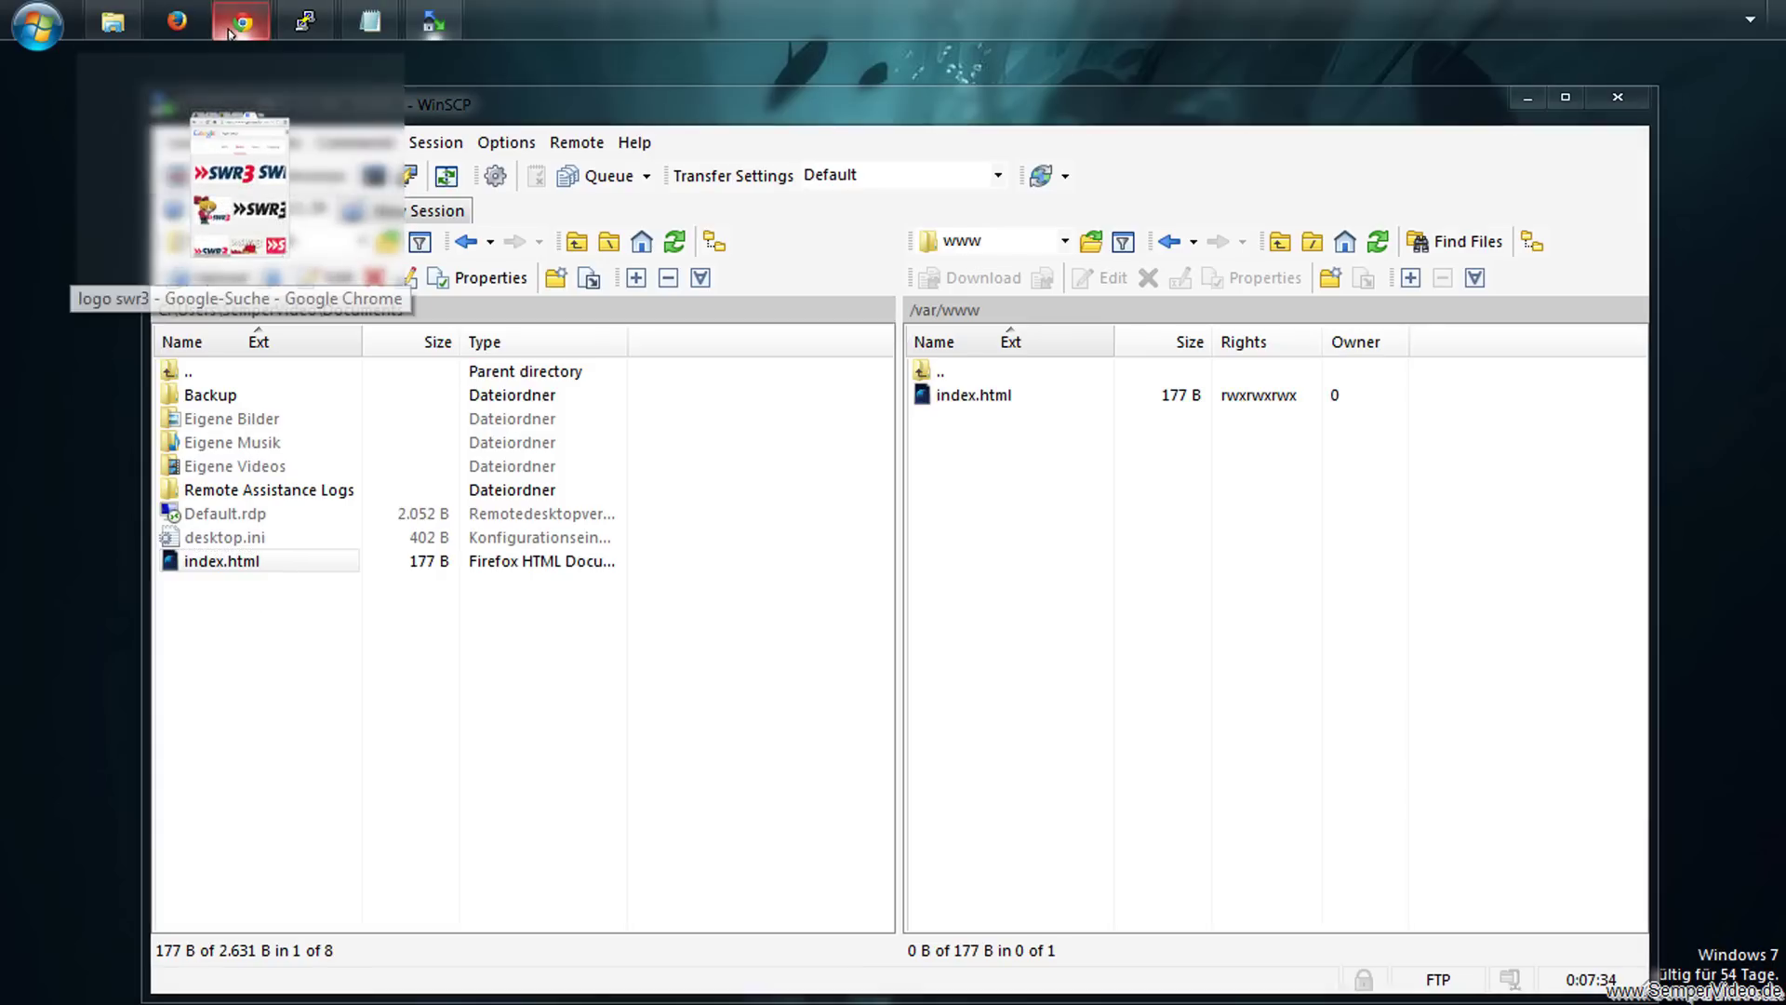
pyautogui.click(231, 35)
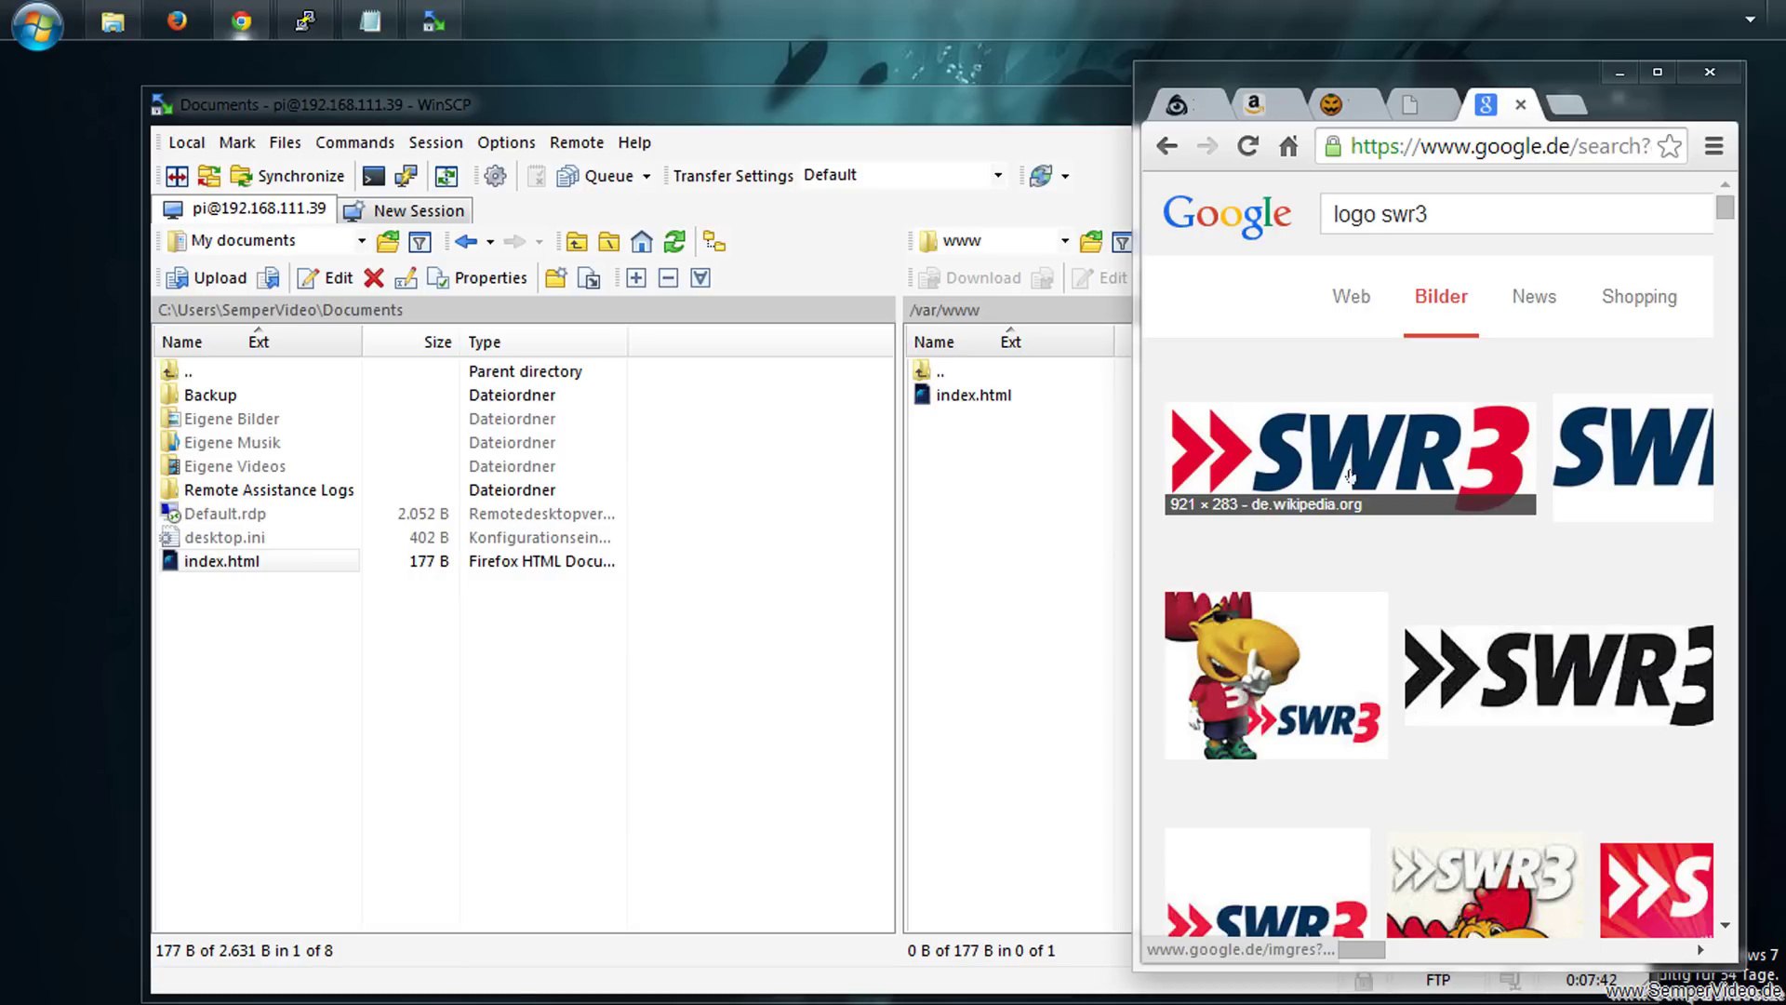
# Change the Google Images search from swr3 to 1live logos, then return to WinSCP
pyautogui.click(1375, 214)
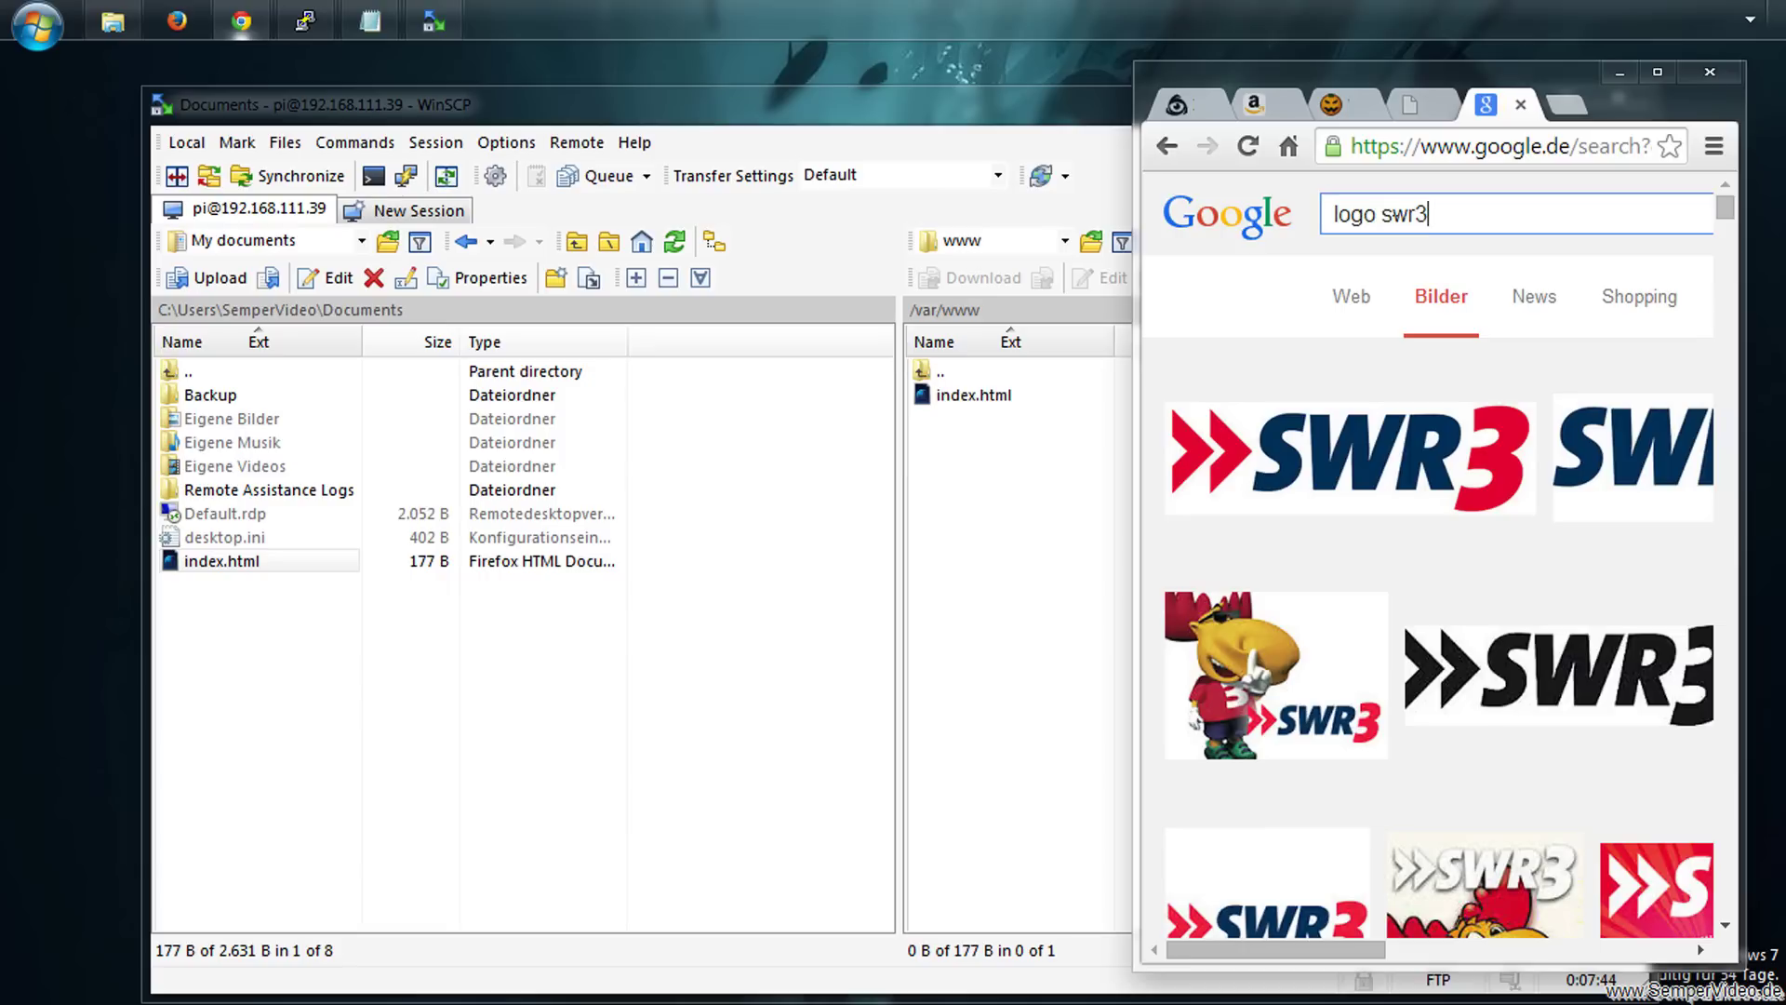
pyautogui.moveTo(1378, 214); pyautogui.dragTo(1723, 211)
pyautogui.write('1live')
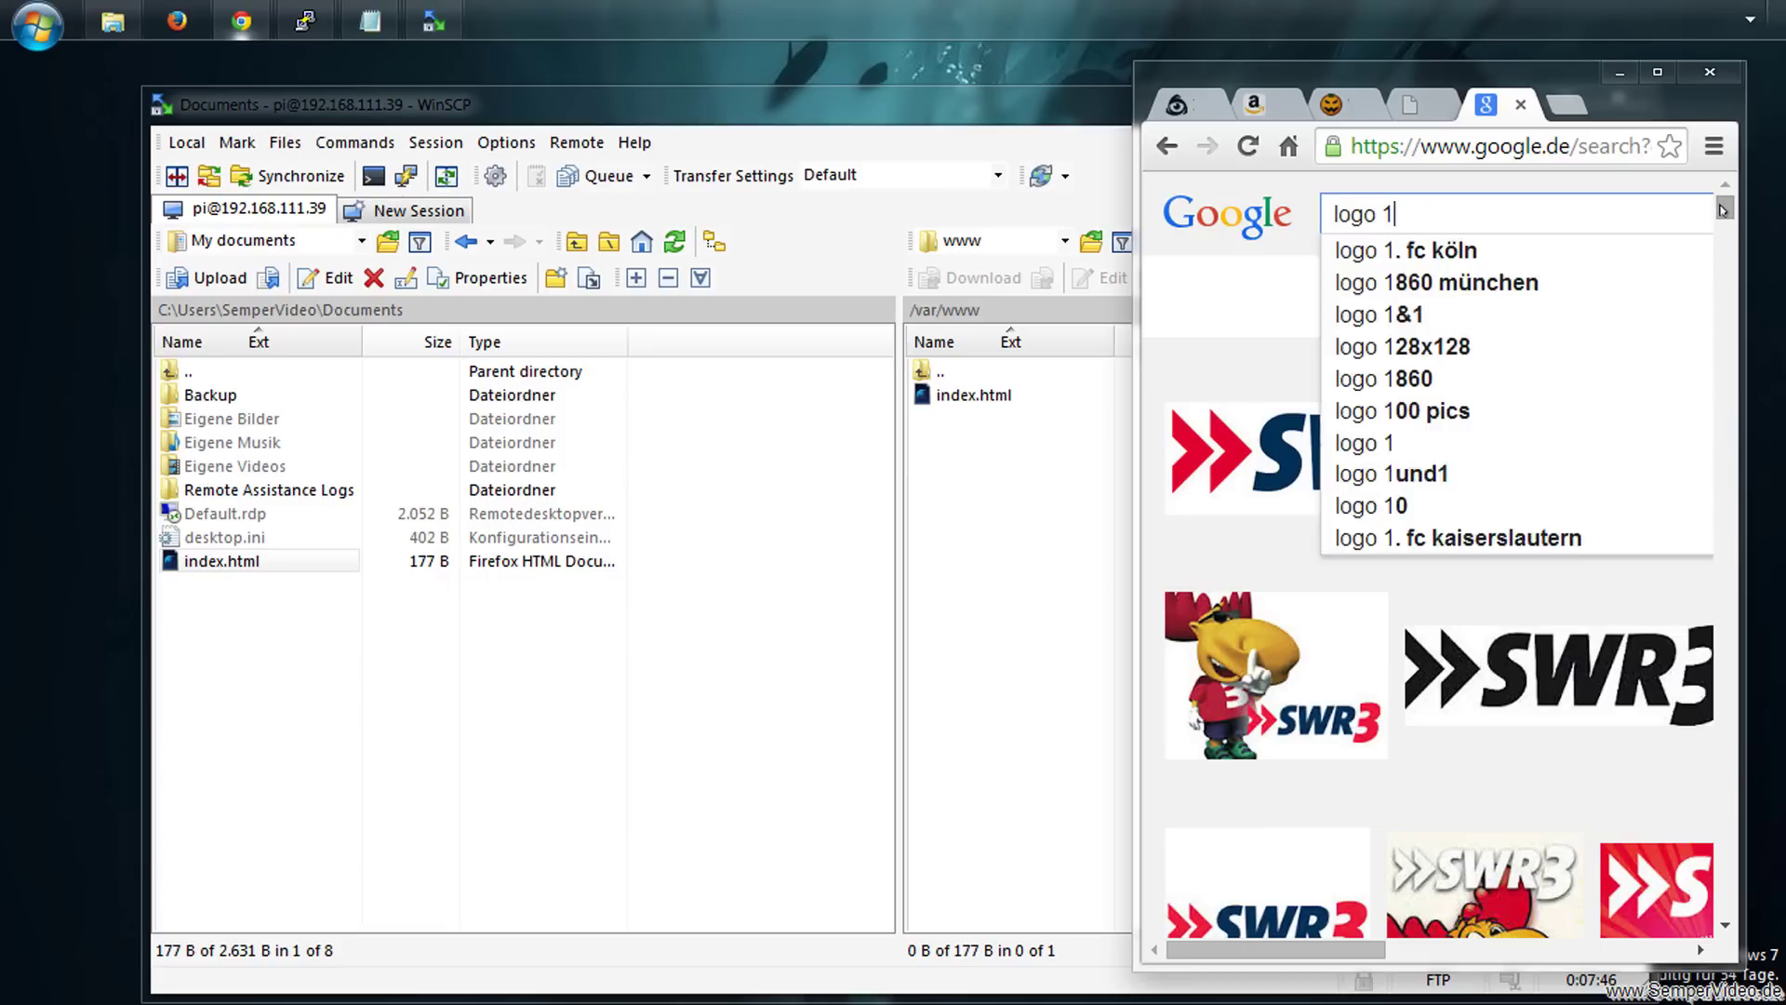
pyautogui.press('Return')
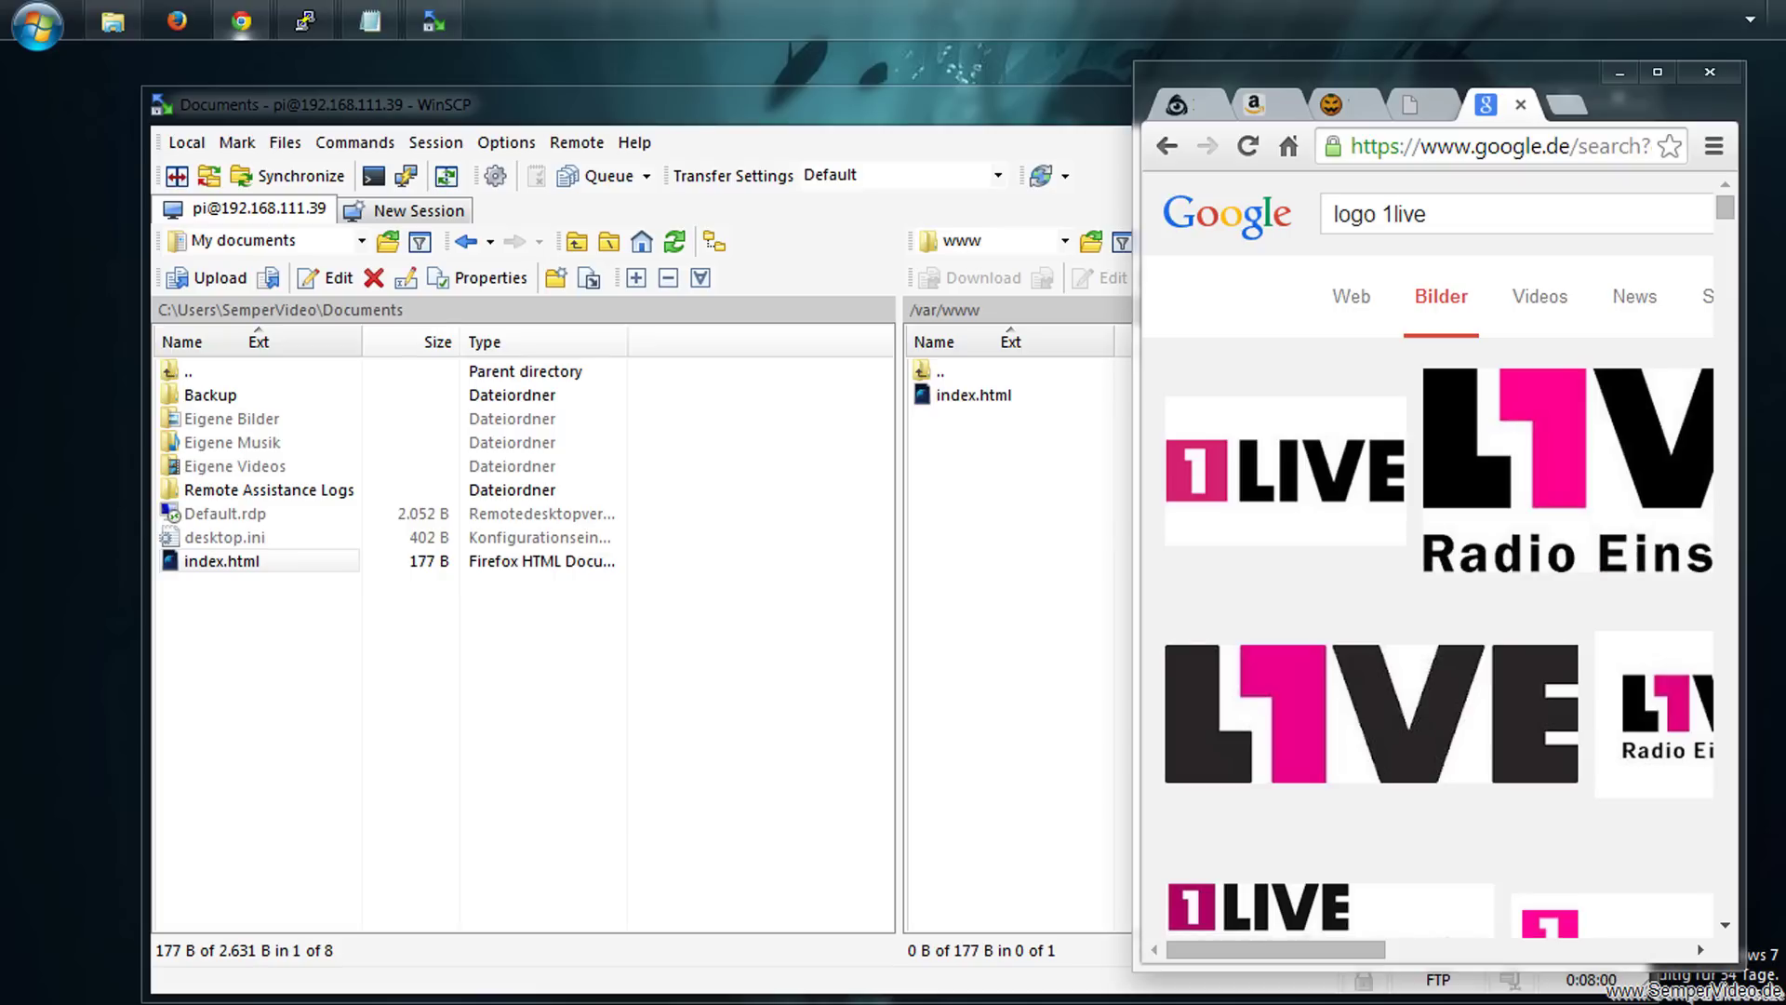
pyautogui.click(346, 744)
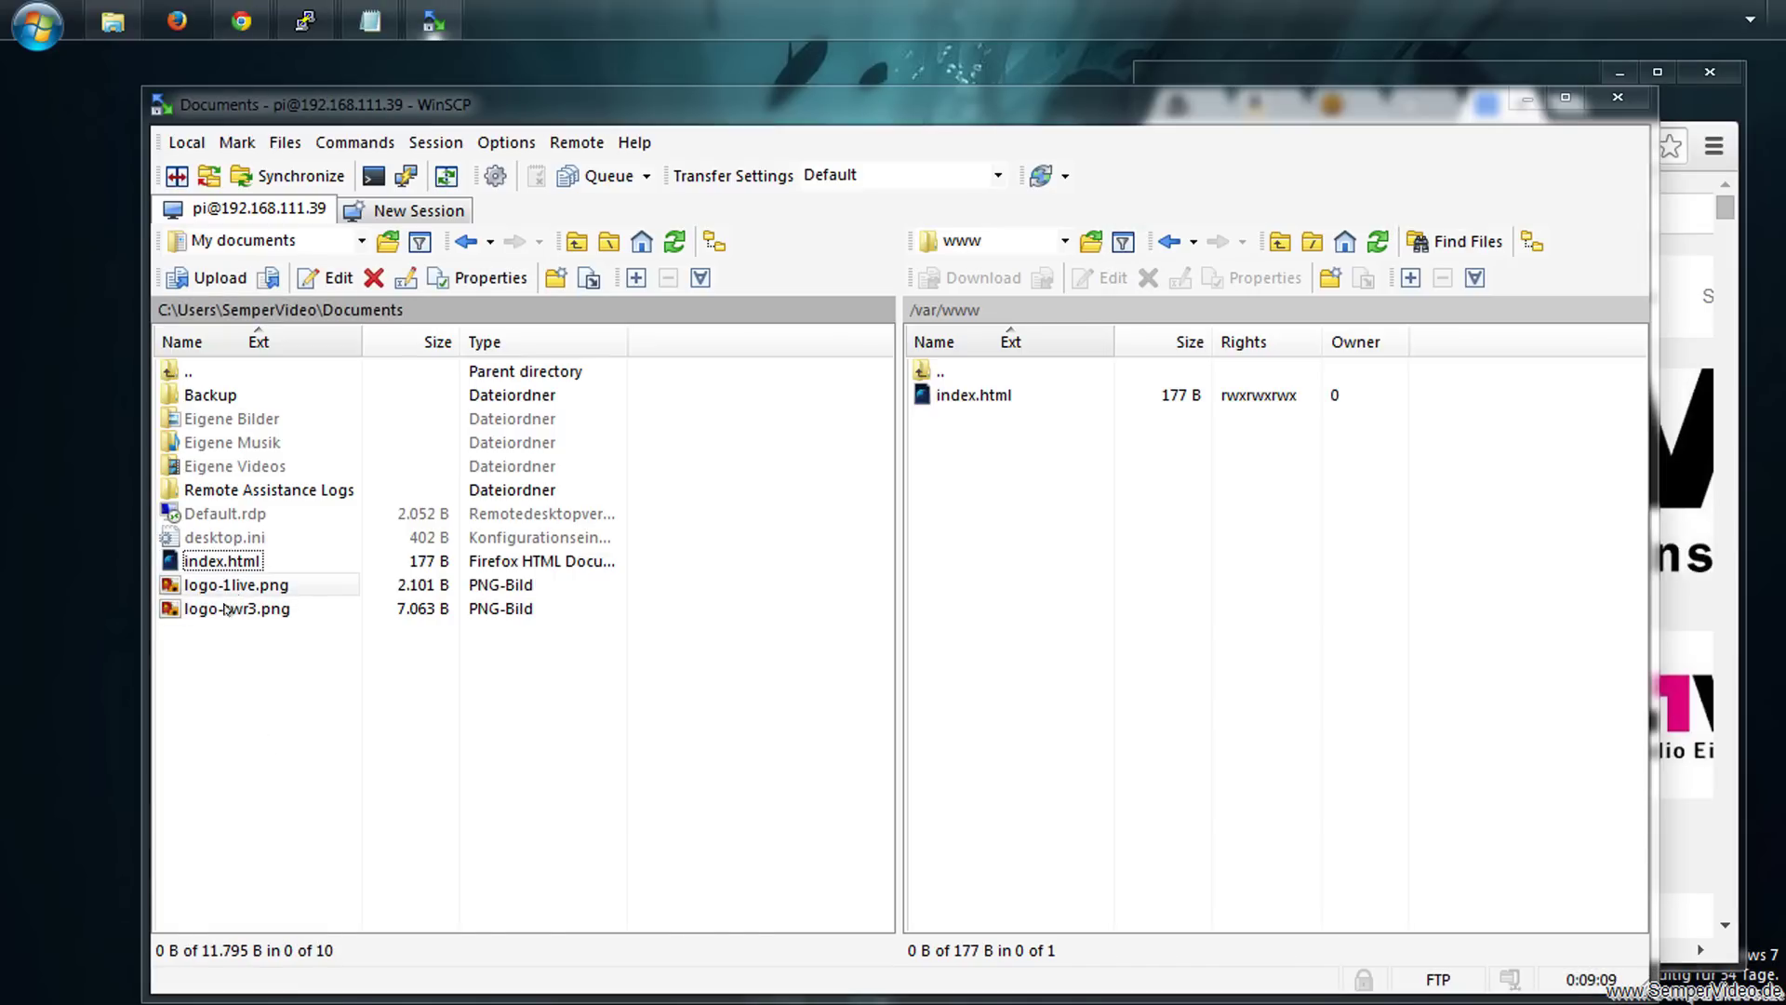
# Open the local index.html in the editor and delete the default heading and paragraphs
pyautogui.rightClick(215, 560)
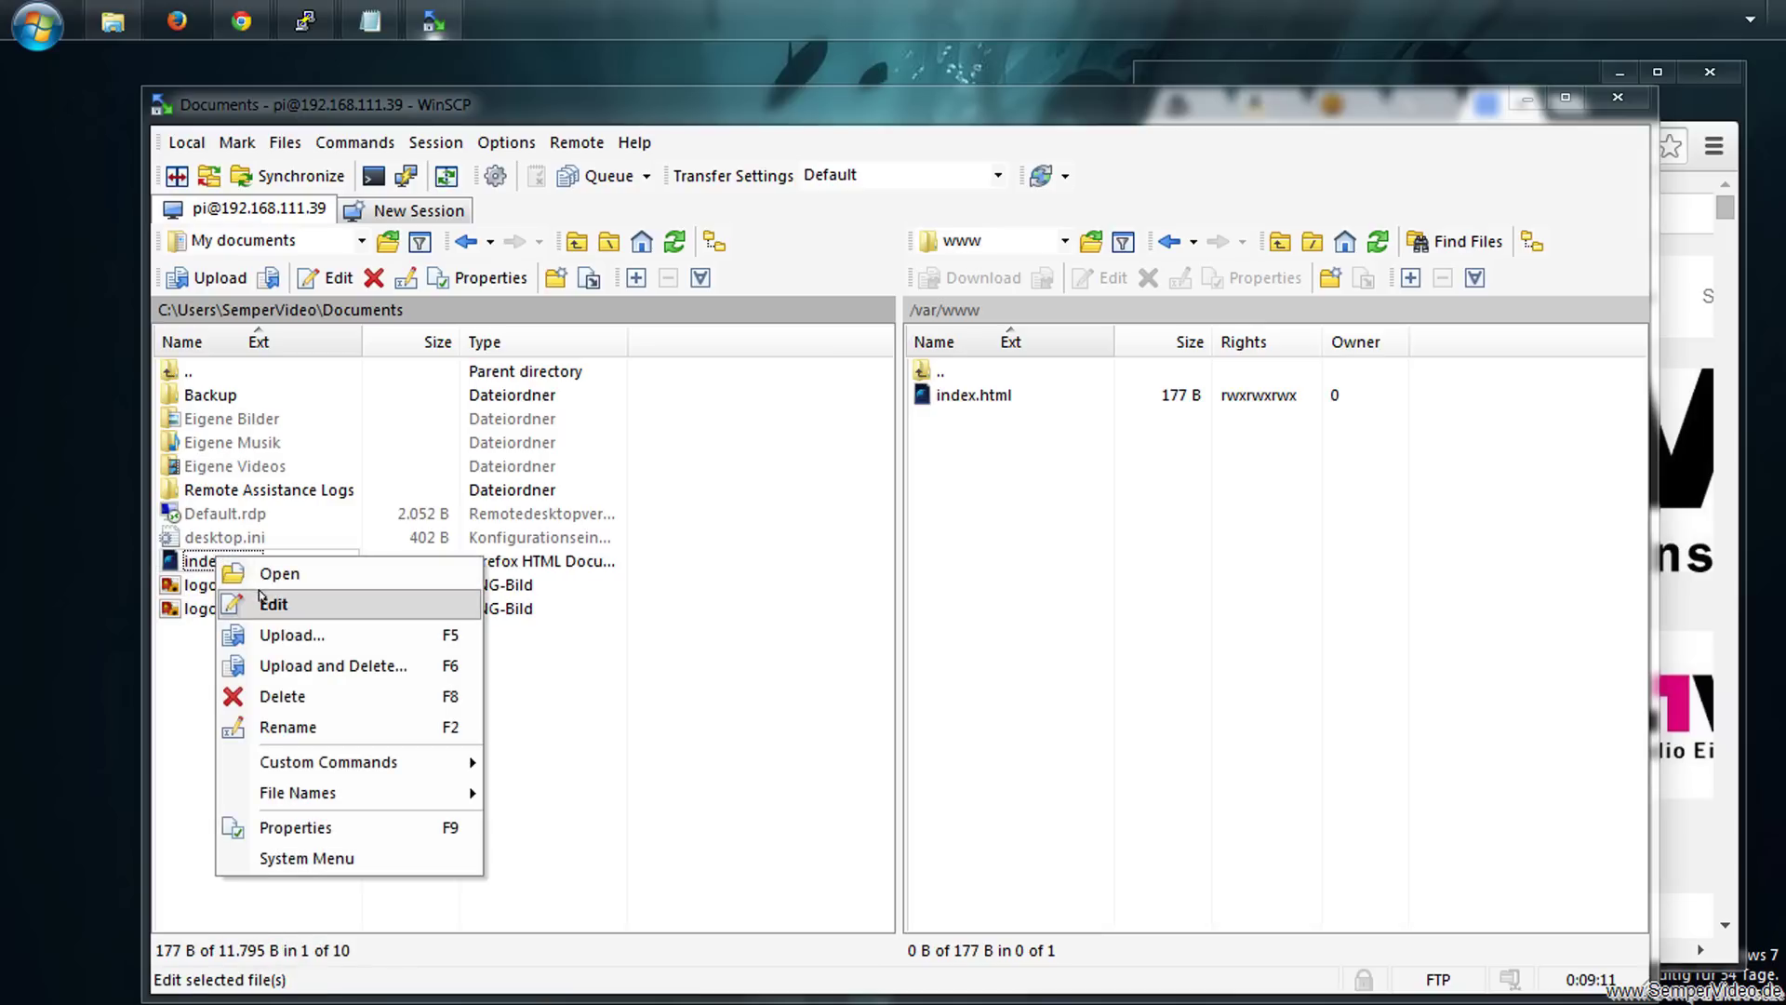
pyautogui.click(377, 603)
pyautogui.click(442, 332)
pyautogui.press('Right')
pyautogui.press('Up')
pyautogui.press('Left')
pyautogui.press('Left')
pyautogui.press('Left')
pyautogui.press('Left')
pyautogui.press('Left')
pyautogui.press('Left')
pyautogui.press('Left')
pyautogui.press('Left')
pyautogui.press('Left')
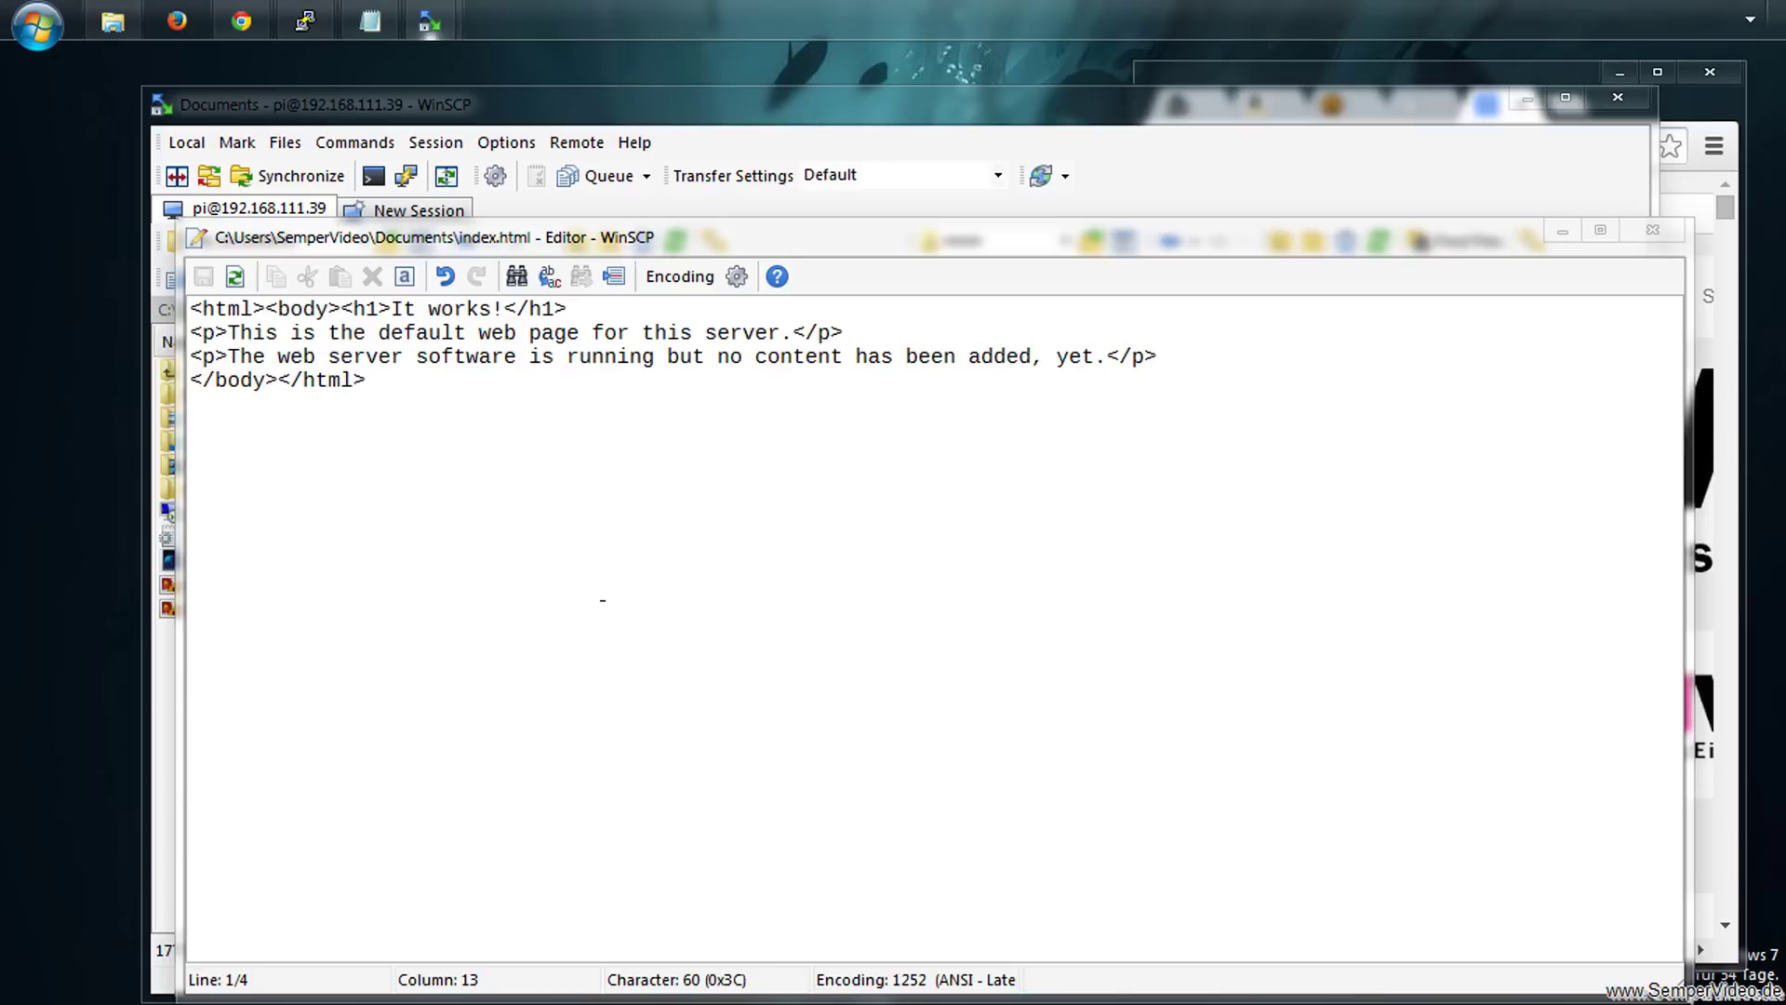
pyautogui.hotkey('shift', 'Down')
pyautogui.hotkey('shift', 'Down')
pyautogui.hotkey('shift', 'Right')
pyautogui.hotkey('shift', 'Right')
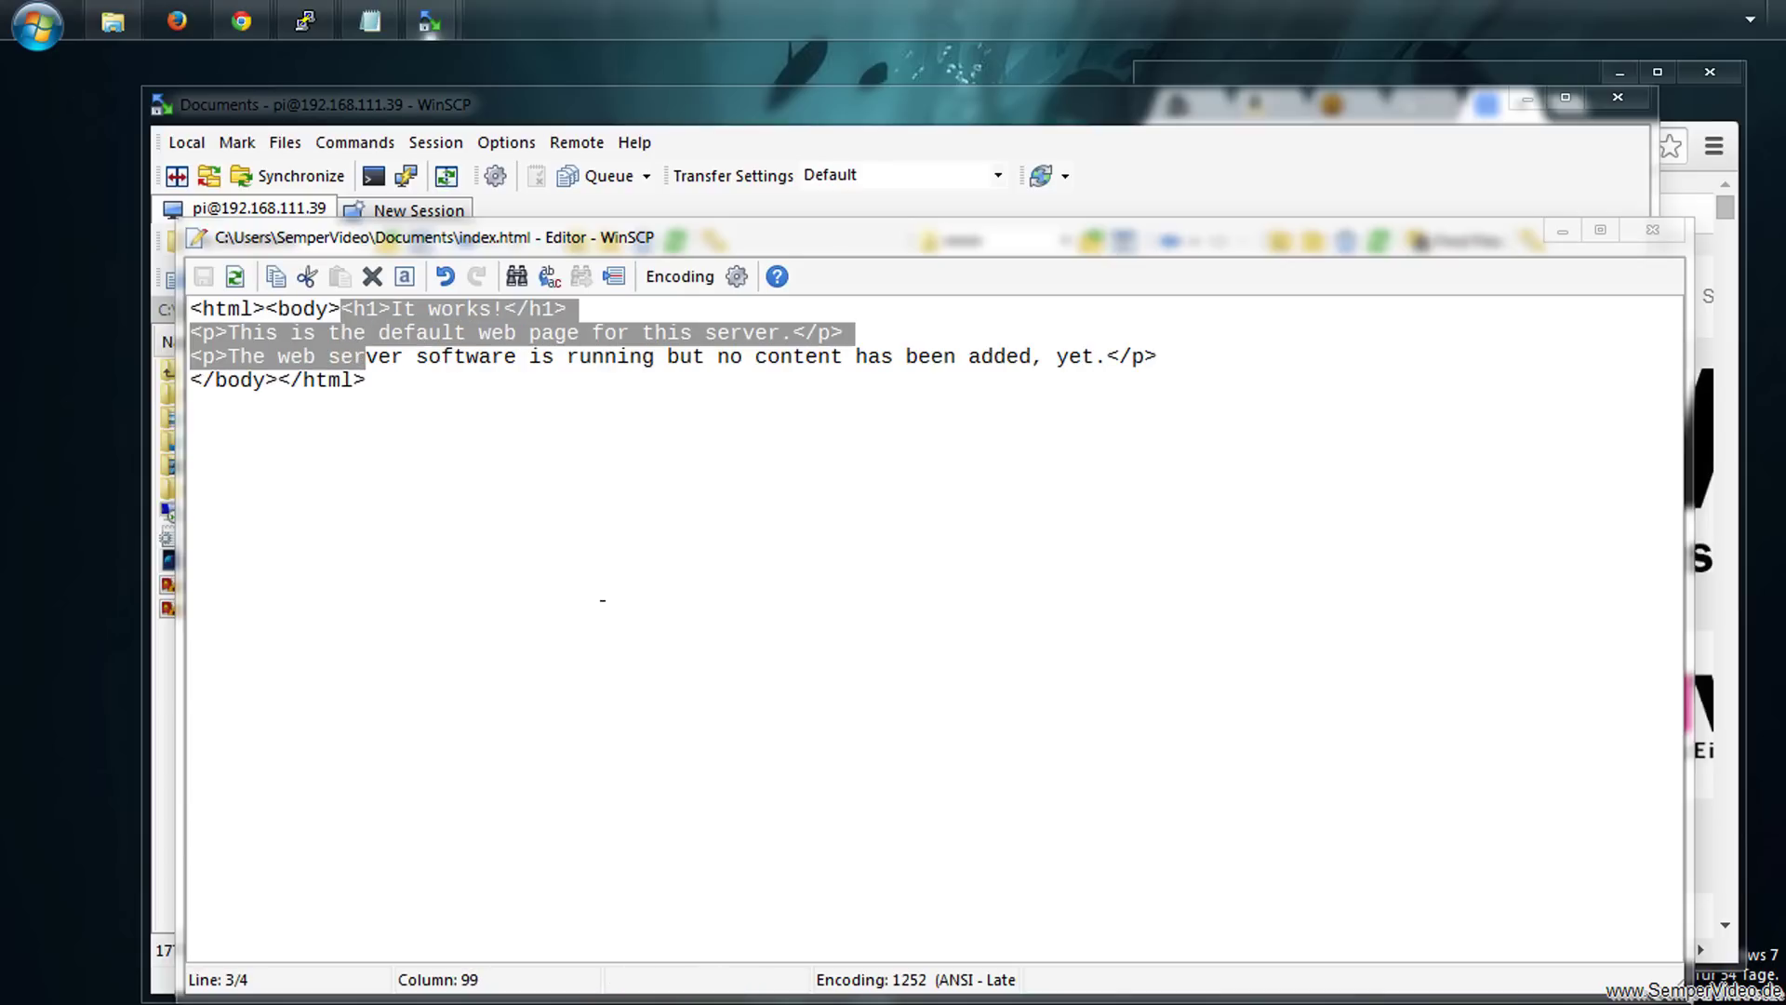
pyautogui.hotkey('shift', 'Down')
pyautogui.hotkey('shift', 'Left')
pyautogui.hotkey('shift', 'Left')
pyautogui.hotkey('shift', 'Left')
pyautogui.hotkey('shift', 'Left')
pyautogui.hotkey('shift', 'Left')
pyautogui.hotkey('shift', 'Left')
pyautogui.hotkey('shift', 'Left')
pyautogui.hotkey('shift', 'Left')
pyautogui.hotkey('shift', 'Left')
pyautogui.hotkey('shift', 'Left')
pyautogui.hotkey('shift', 'Left')
pyautogui.hotkey('shift', 'Left')
pyautogui.hotkey('shift', 'Left')
pyautogui.hotkey('shift', 'Left')
pyautogui.hotkey('shift', 'Left')
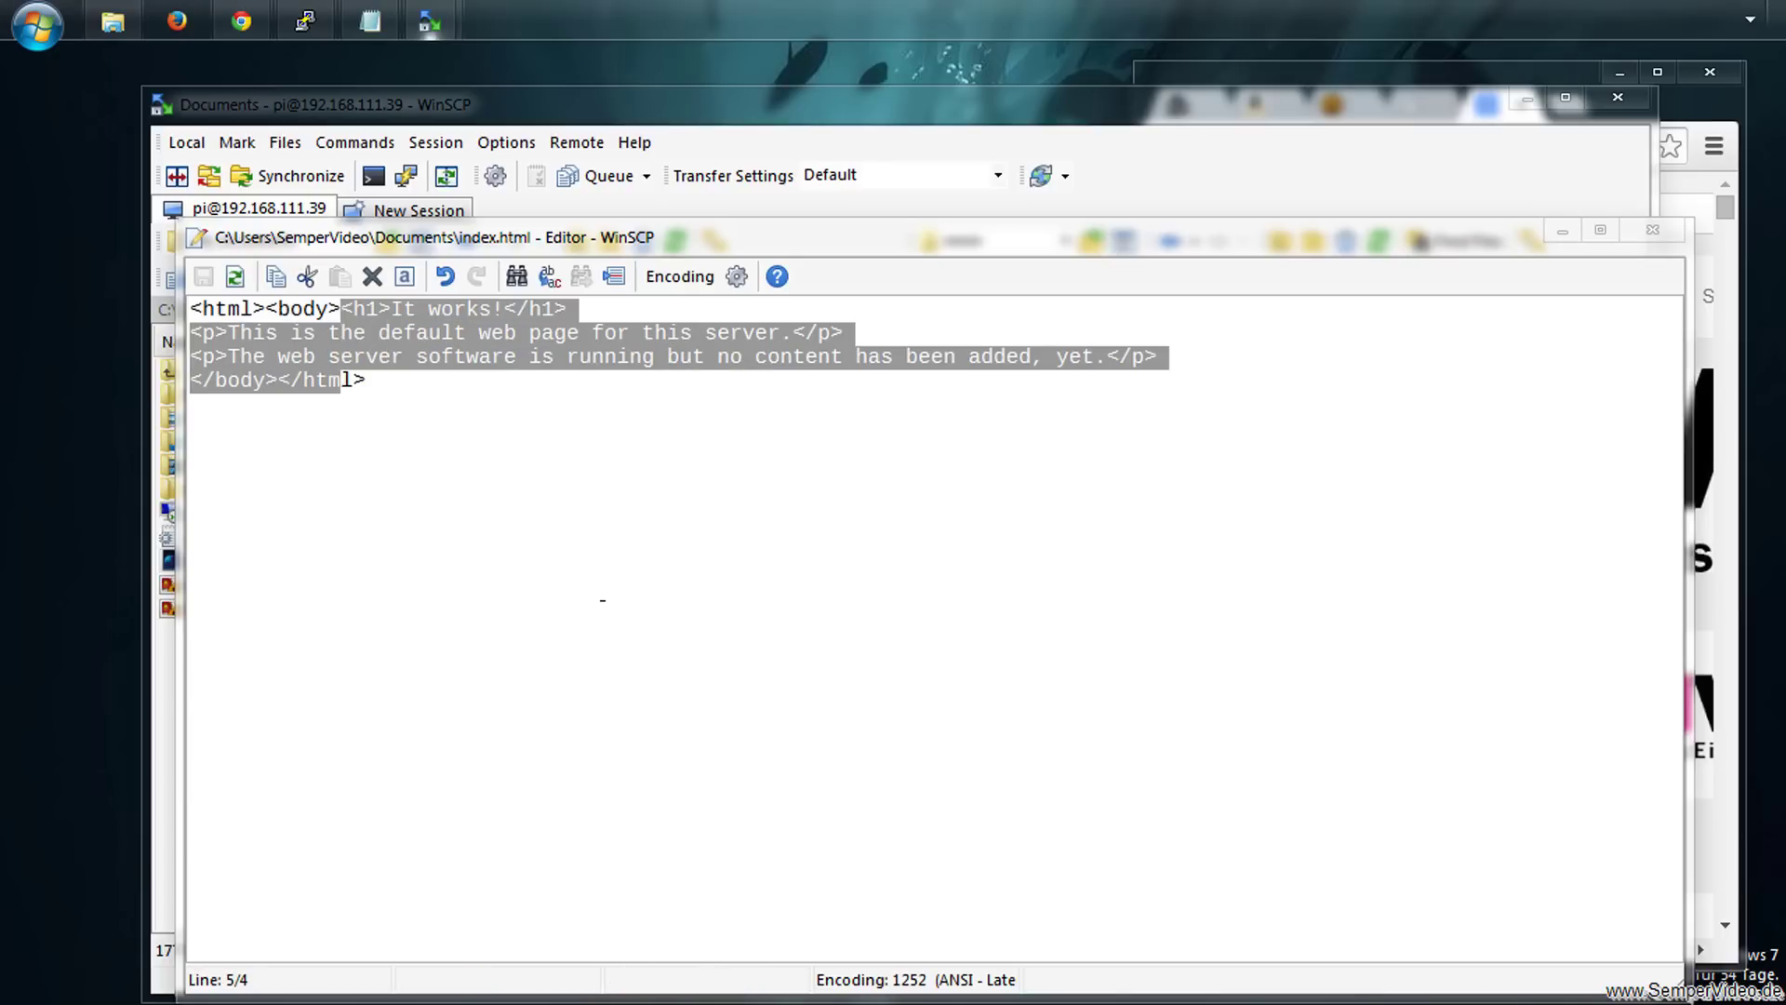
pyautogui.press('Delete')
# Add a row of <br> line-break tags at the top of the body
pyautogui.press('Return')
pyautogui.press('Return')
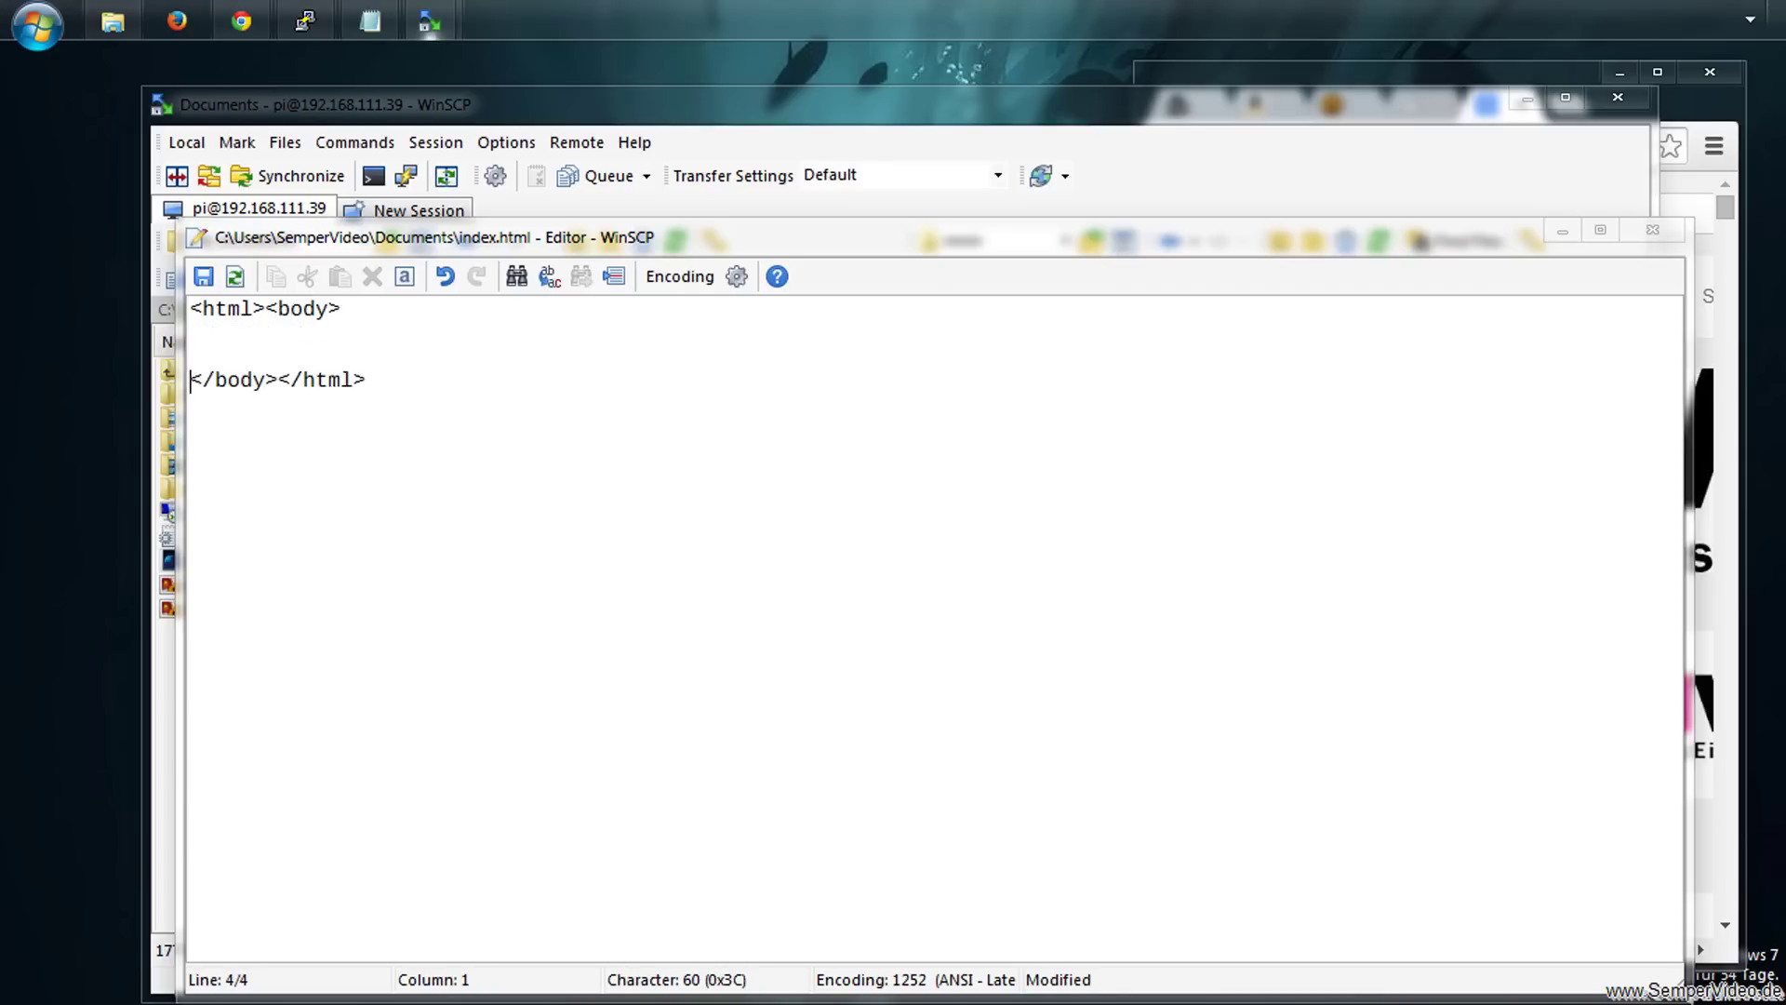
pyautogui.press('Return')
pyautogui.press('Up')
pyautogui.press('Up')
pyautogui.press('Up')
pyautogui.press('Down')
pyautogui.write('<br>')
pyautogui.hotkey('shift', 'Left')
pyautogui.hotkey('shift', 'Left')
pyautogui.hotkey('shift', 'Left')
pyautogui.hotkey('shift', 'Left')
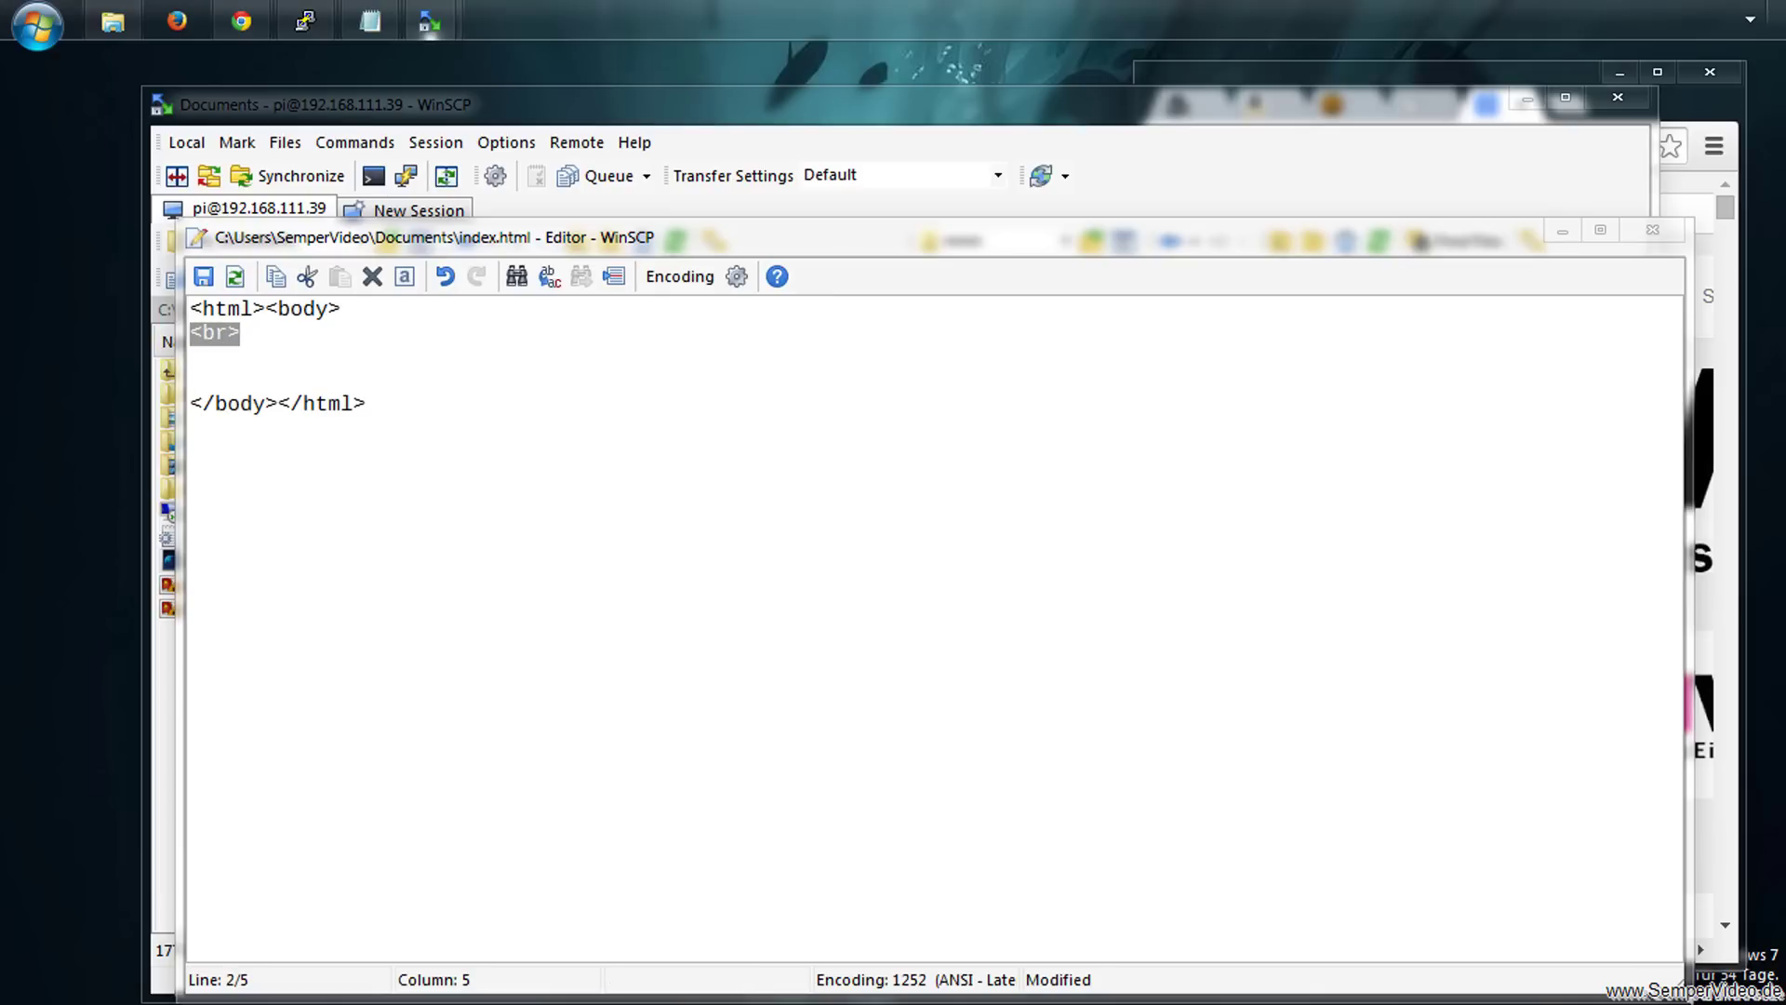
pyautogui.hotkey('ctrl', 'c')
pyautogui.press('End')
pyautogui.hotkey('ctrl', 'v')
pyautogui.hotkey('ctrl', 'v')
pyautogui.hotkey('ctrl', 'v')
pyautogui.hotkey('ctrl', 'v')
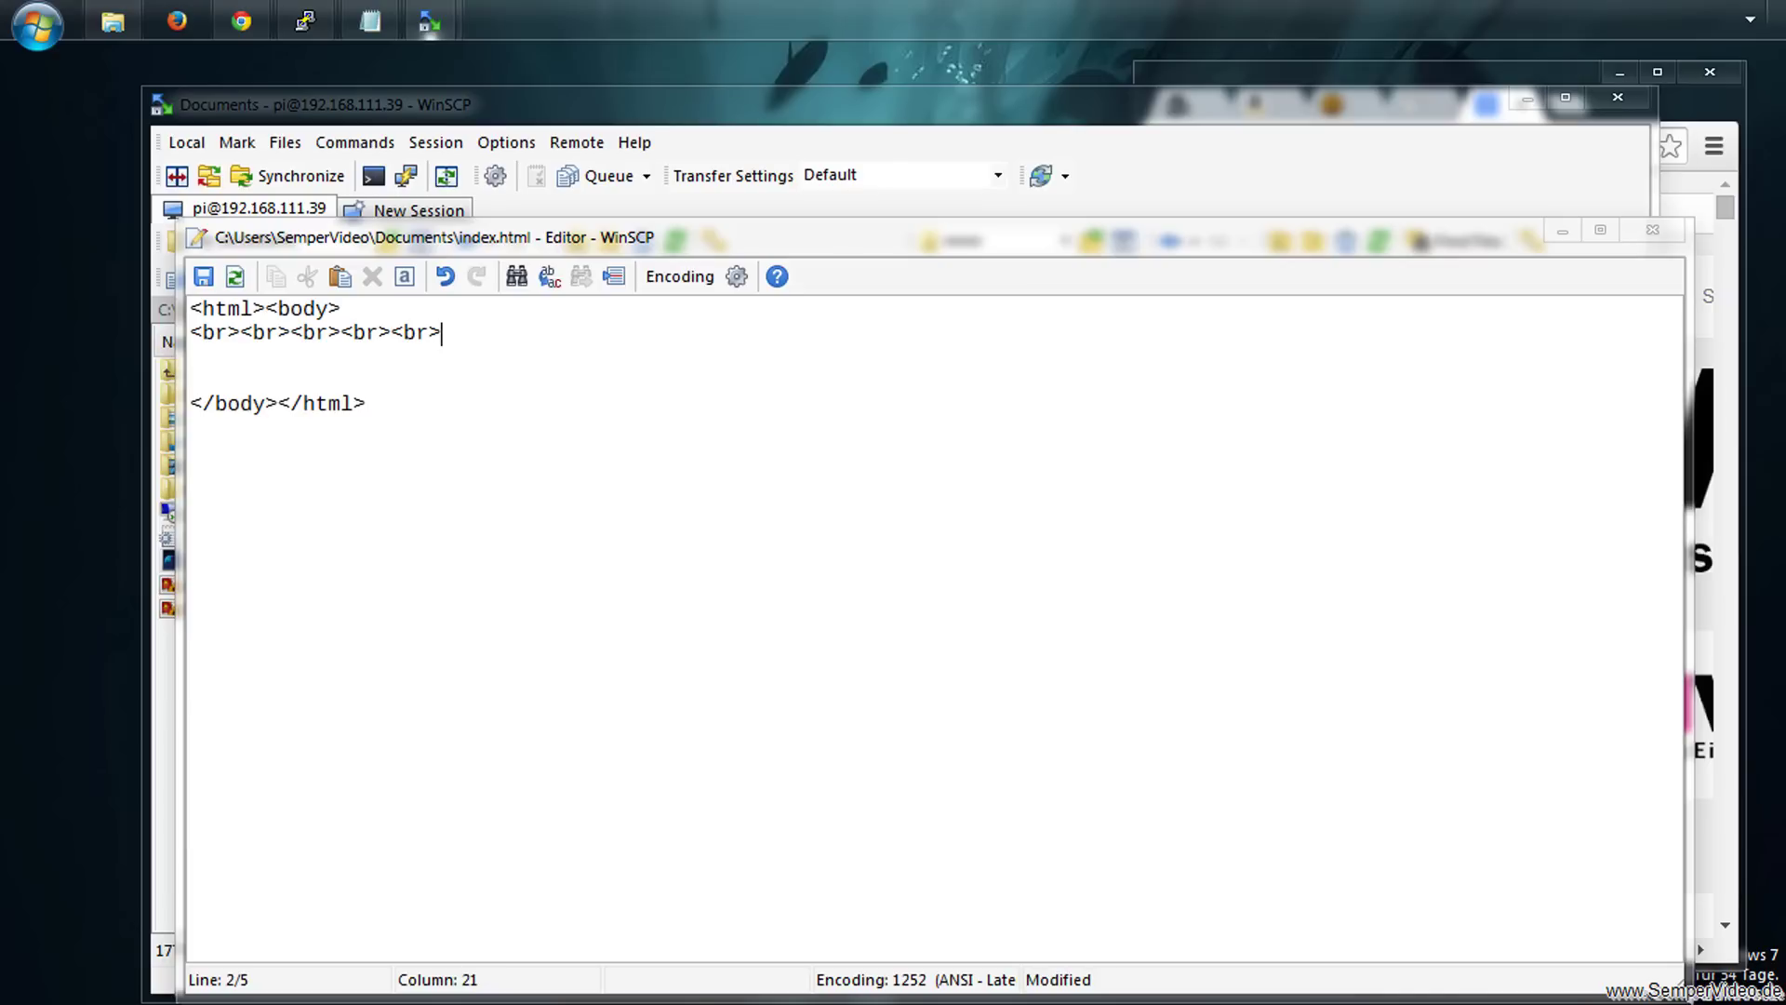
pyautogui.press('Return')
# Add a <center> … </center> block with an empty line inside
pyautogui.write('<center>')
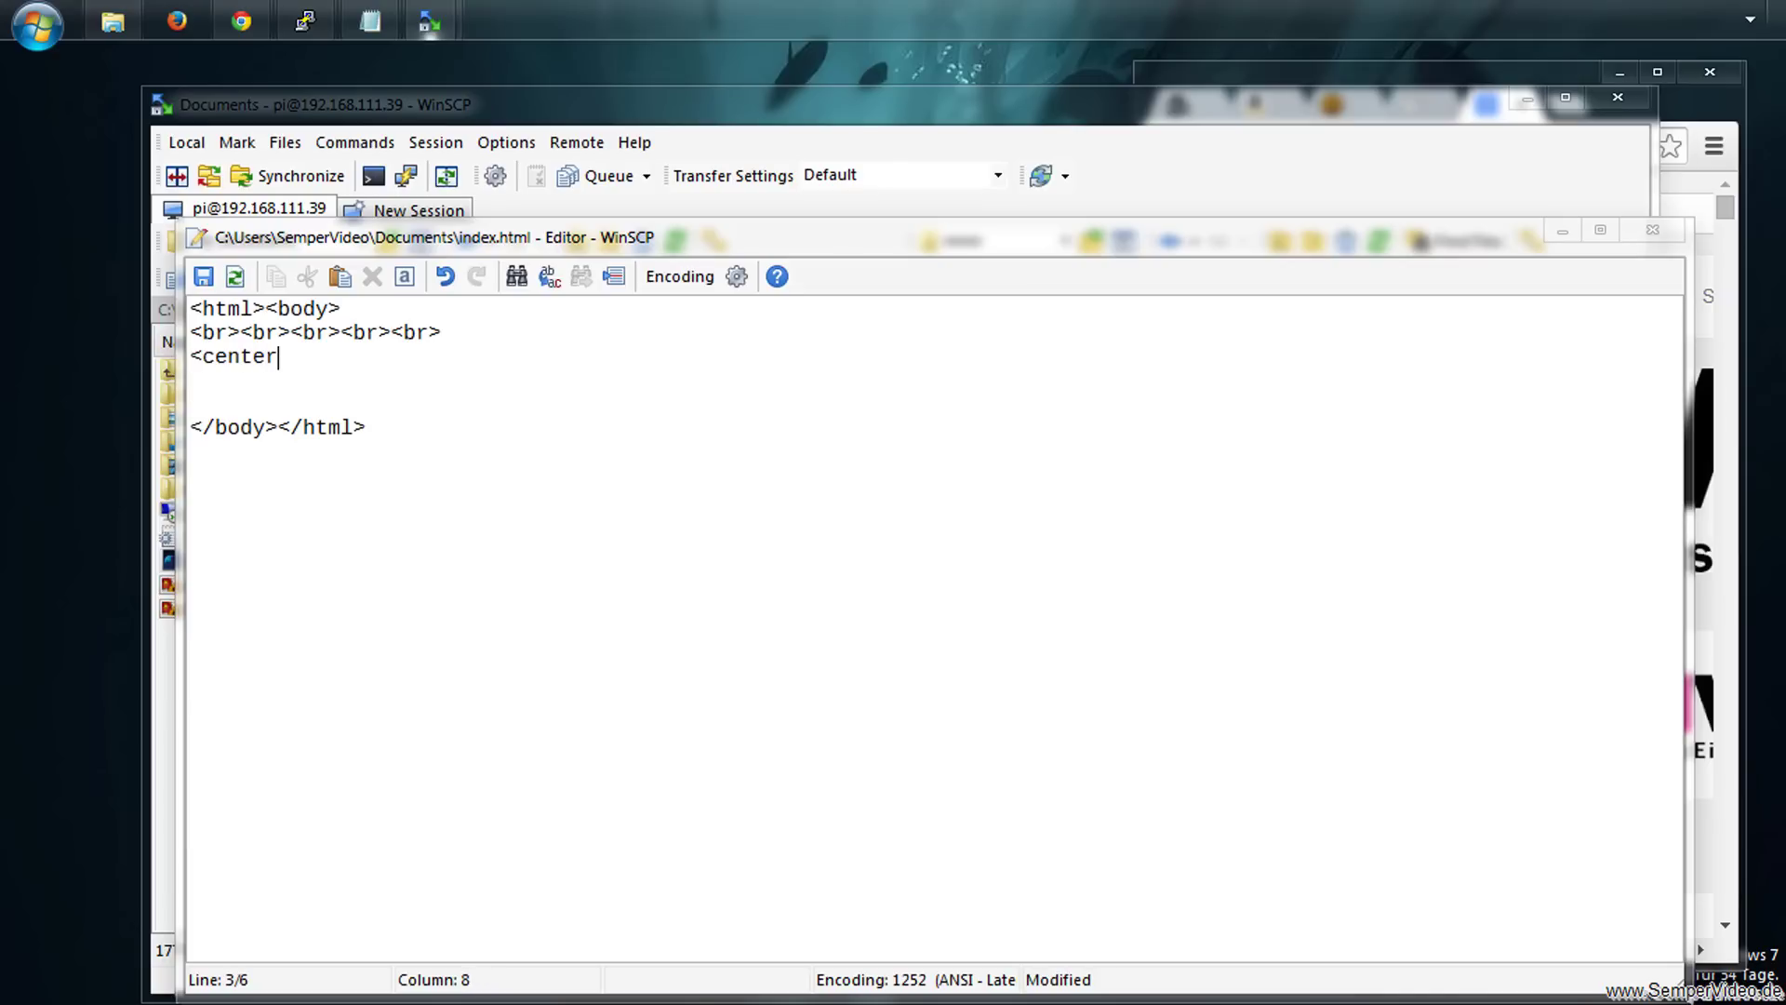
pyautogui.hotkey('shift', 'Left')
pyautogui.hotkey('shift', 'Left')
pyautogui.hotkey('shift', 'Left')
pyautogui.hotkey('shift', 'Left')
pyautogui.hotkey('shift', 'Left')
pyautogui.hotkey('shift', 'Left')
pyautogui.hotkey('shift', 'Left')
pyautogui.hotkey('shift', 'Left')
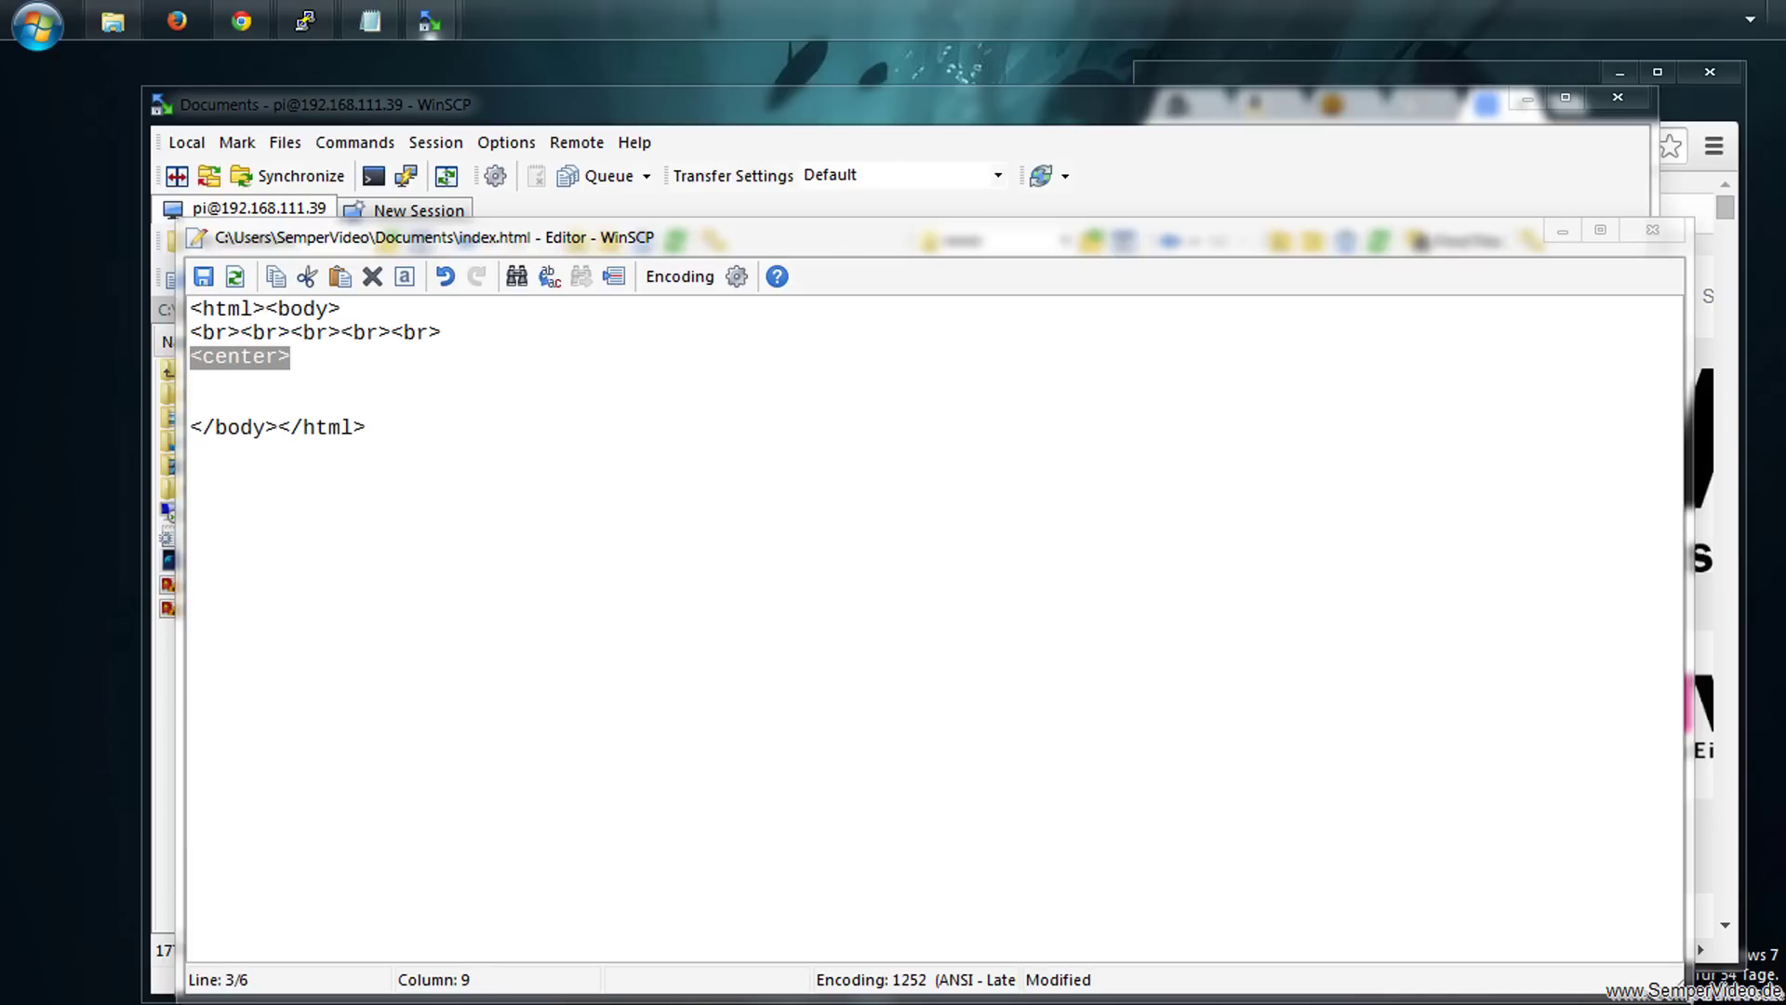
pyautogui.press('Down')
pyautogui.hotkey('ctrl', 'v')
pyautogui.press('Home')
pyautogui.press('Right')
pyautogui.write('/')
pyautogui.press('Up')
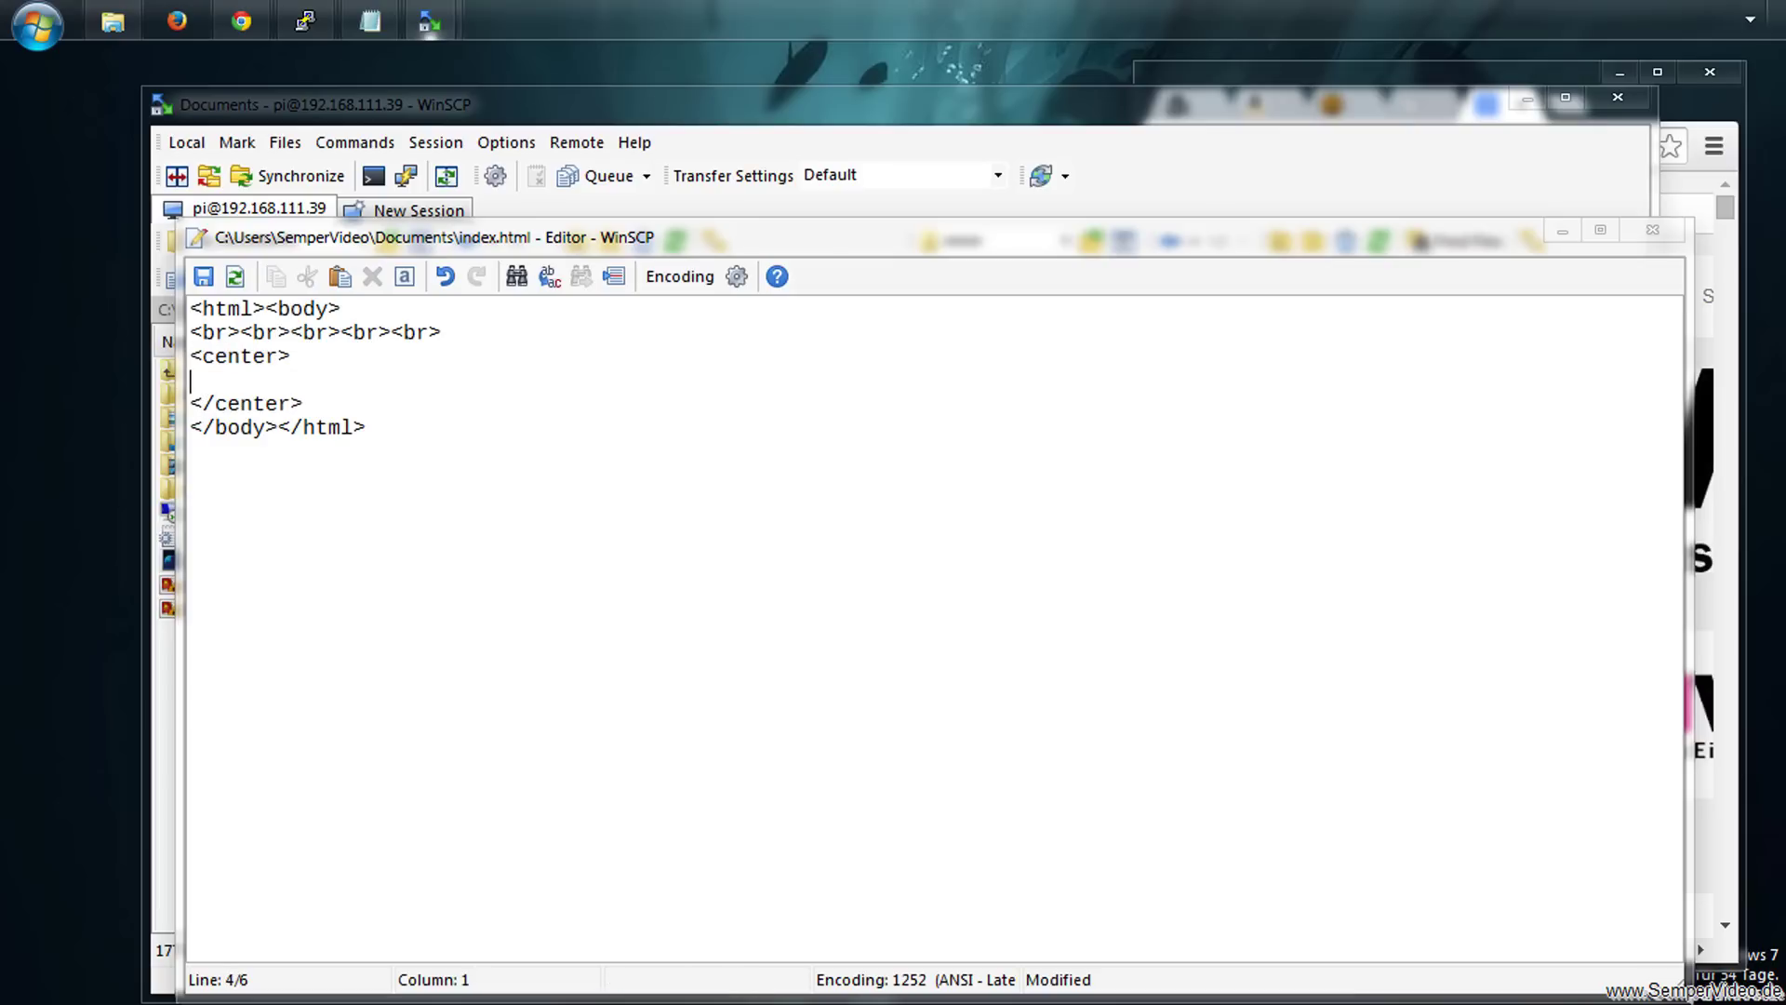
pyautogui.press('Return')
pyautogui.press('Return')
pyautogui.press('Up')
pyautogui.press('Up')
# Insert the SWR3 logo <img> tag inside the centred block and duplicate the line
pyautogui.write('<img src="logo')
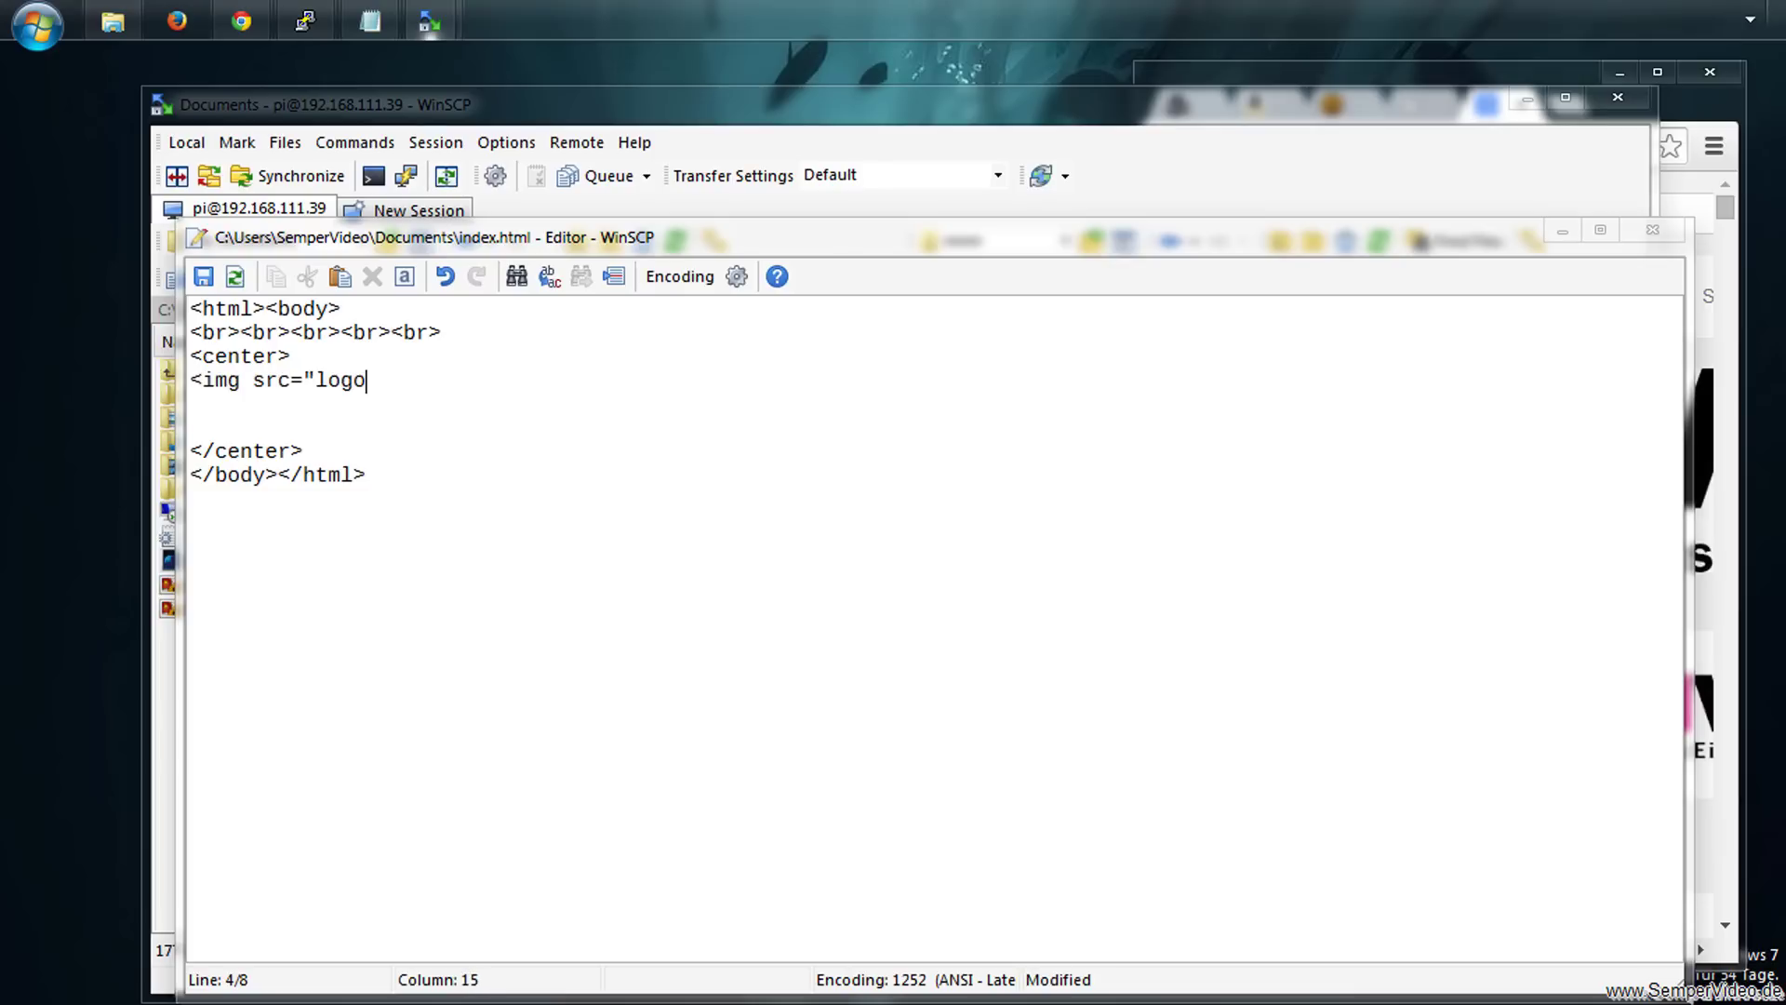
pyautogui.write('-wwr3.png">')
pyautogui.press('Return')
pyautogui.press('Up')
pyautogui.hotkey('shift', 'Down')
pyautogui.press('Down')
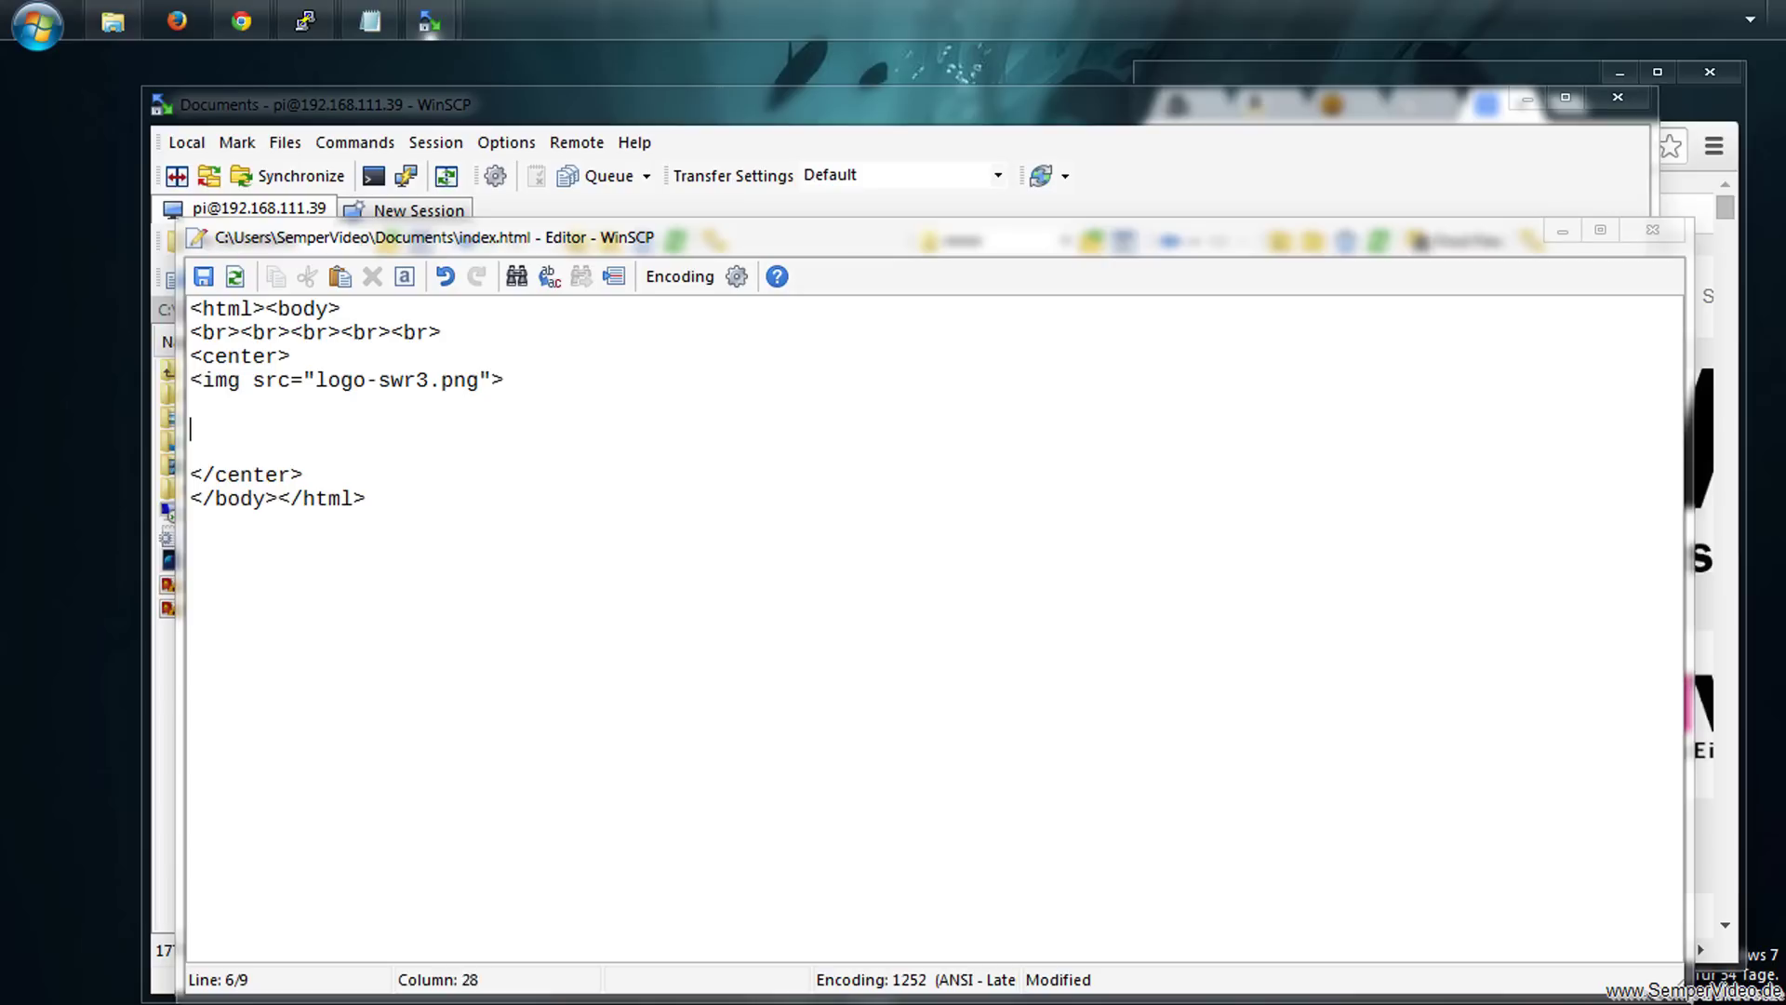
pyautogui.hotkey('ctrl', 'v')
pyautogui.press('Return')
# Change the duplicated image's file name from swr3 to the 1LIVE logo
pyautogui.press('Up')
pyautogui.press('Down')
pyautogui.press('Down')
pyautogui.press('Up')
pyautogui.press('Up')
pyautogui.press('Left')
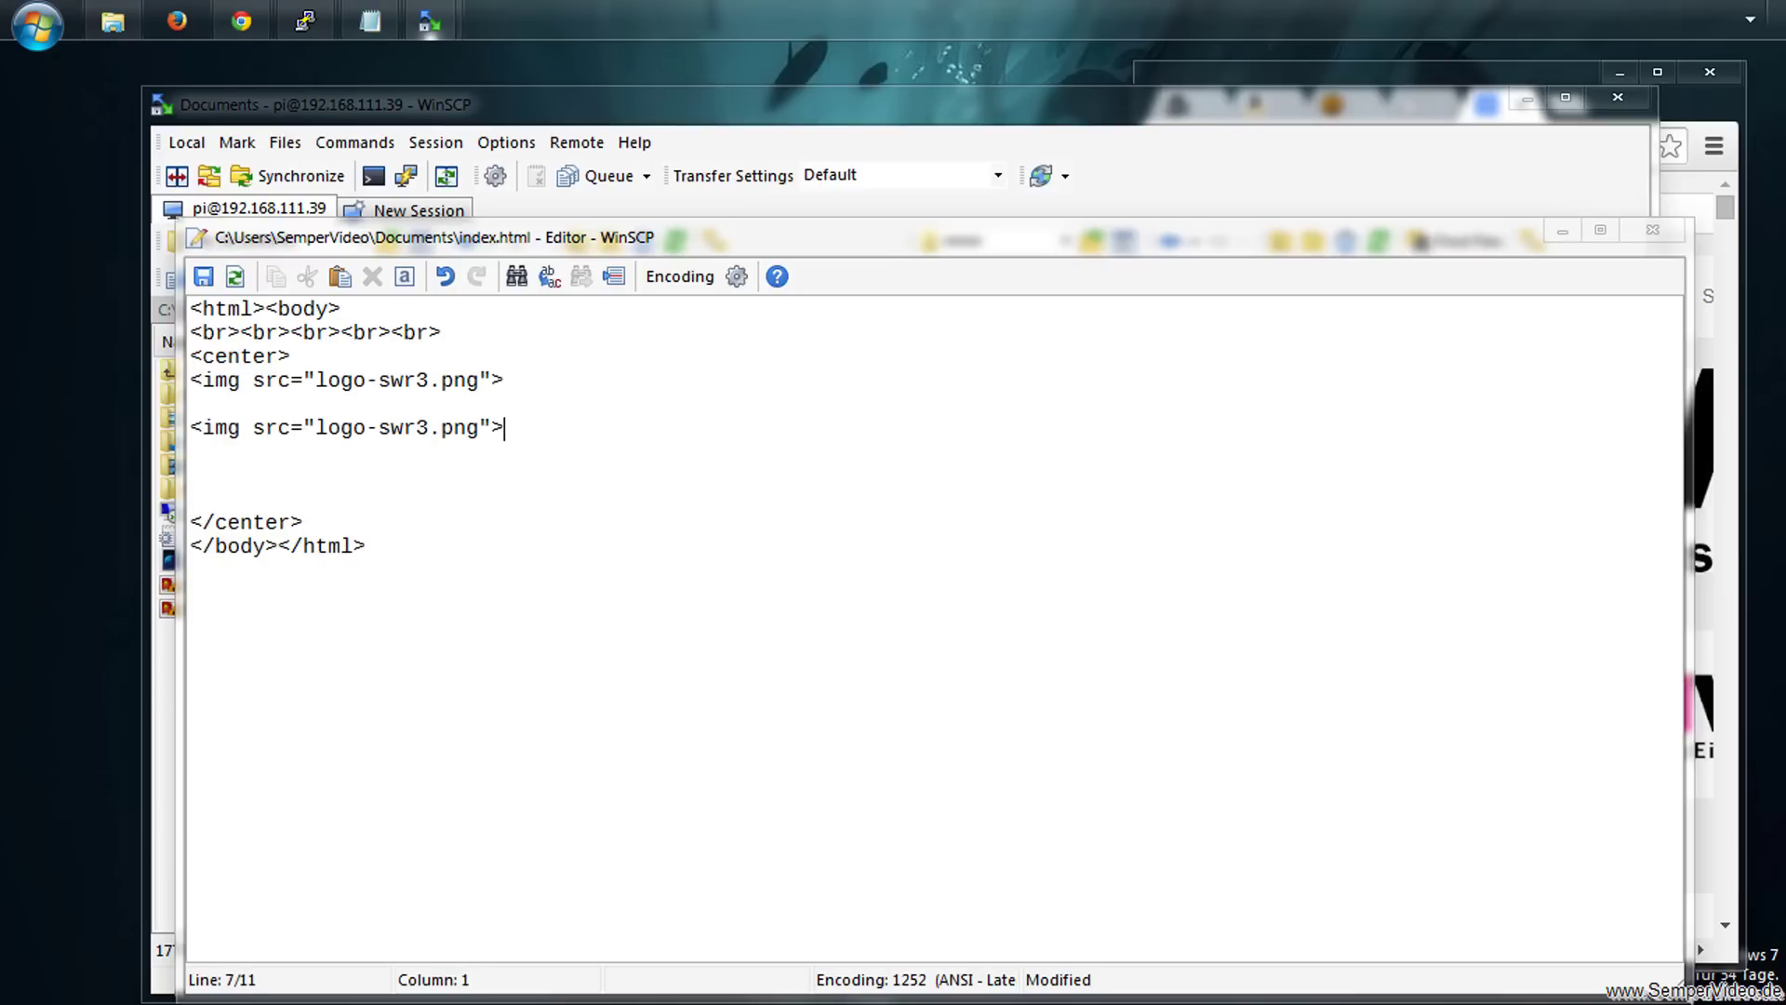
pyautogui.press('Left')
pyautogui.press('Left')
pyautogui.press('Left')
pyautogui.press('Left')
pyautogui.press('BackSpace')
pyautogui.press('BackSpace')
pyautogui.press('BackSpace')
pyautogui.write('live')
# Put <br> line breaks between the two logo images
pyautogui.press('Up')
pyautogui.press('Up')
pyautogui.press('Up')
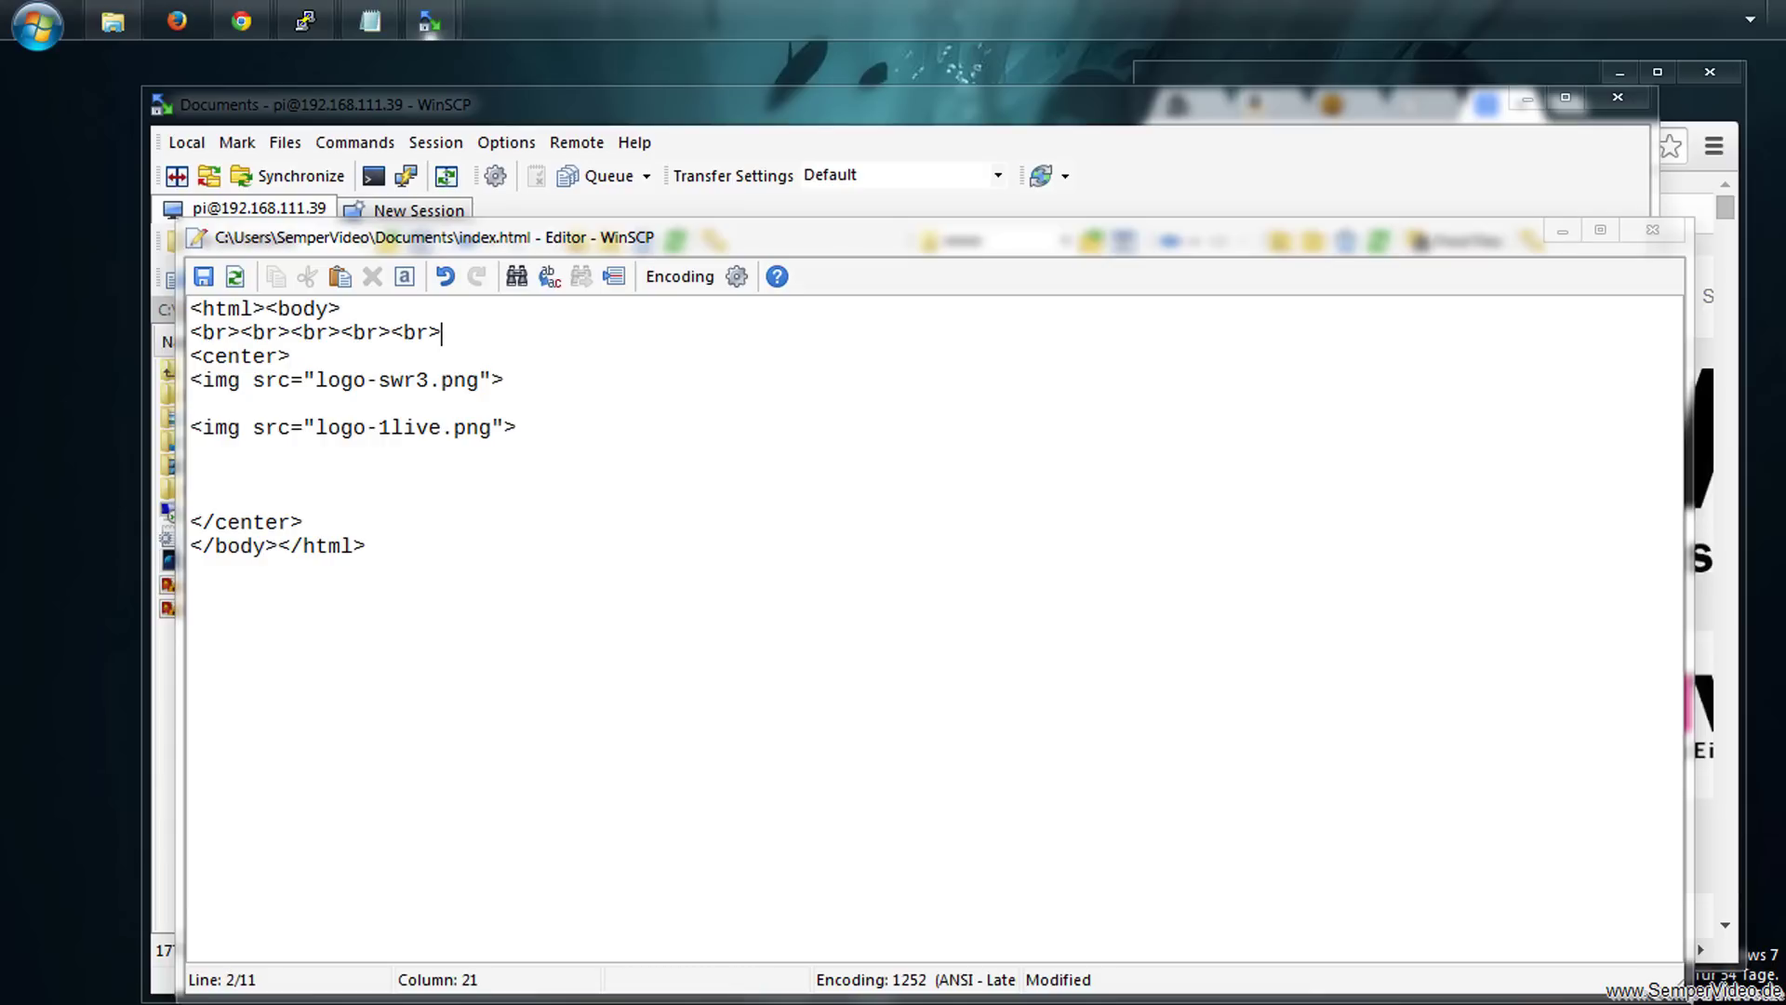
pyautogui.hotkey('shift', 'Left')
pyautogui.hotkey('shift', 'Left')
pyautogui.hotkey('shift', 'Left')
pyautogui.hotkey('shift', 'Left')
pyautogui.hotkey('ctrl', 'c')
pyautogui.press('Down')
pyautogui.press('Down')
pyautogui.press('Down')
pyautogui.hotkey('ctrl', 'v')
pyautogui.hotkey('ctrl', 'v')
# Save index.html and upload it with logo-1live.png and logo-swr3.png to /var/www, overwriting
pyautogui.click(203, 276)
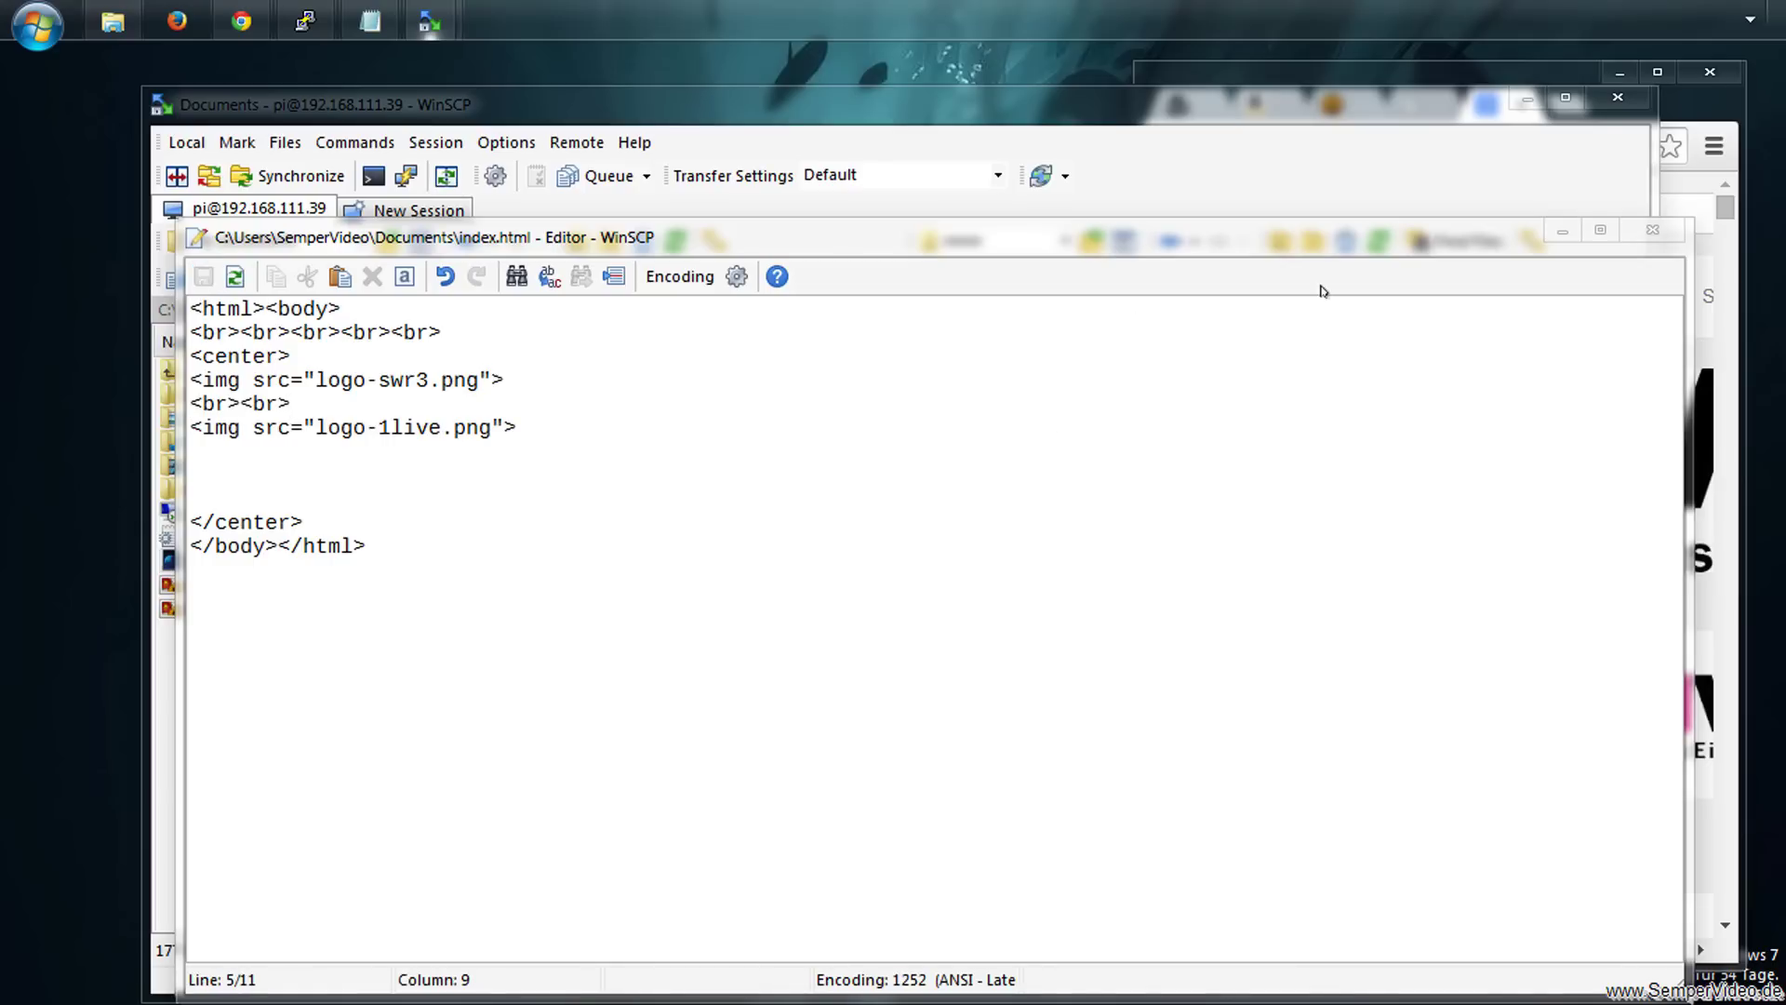
pyautogui.click(1652, 230)
pyautogui.click(339, 798)
pyautogui.click(223, 560)
pyautogui.keyDown('shift'); pyautogui.click(274, 612); pyautogui.keyUp('shift')
pyautogui.moveTo(262, 586); pyautogui.dragTo(1209, 615)
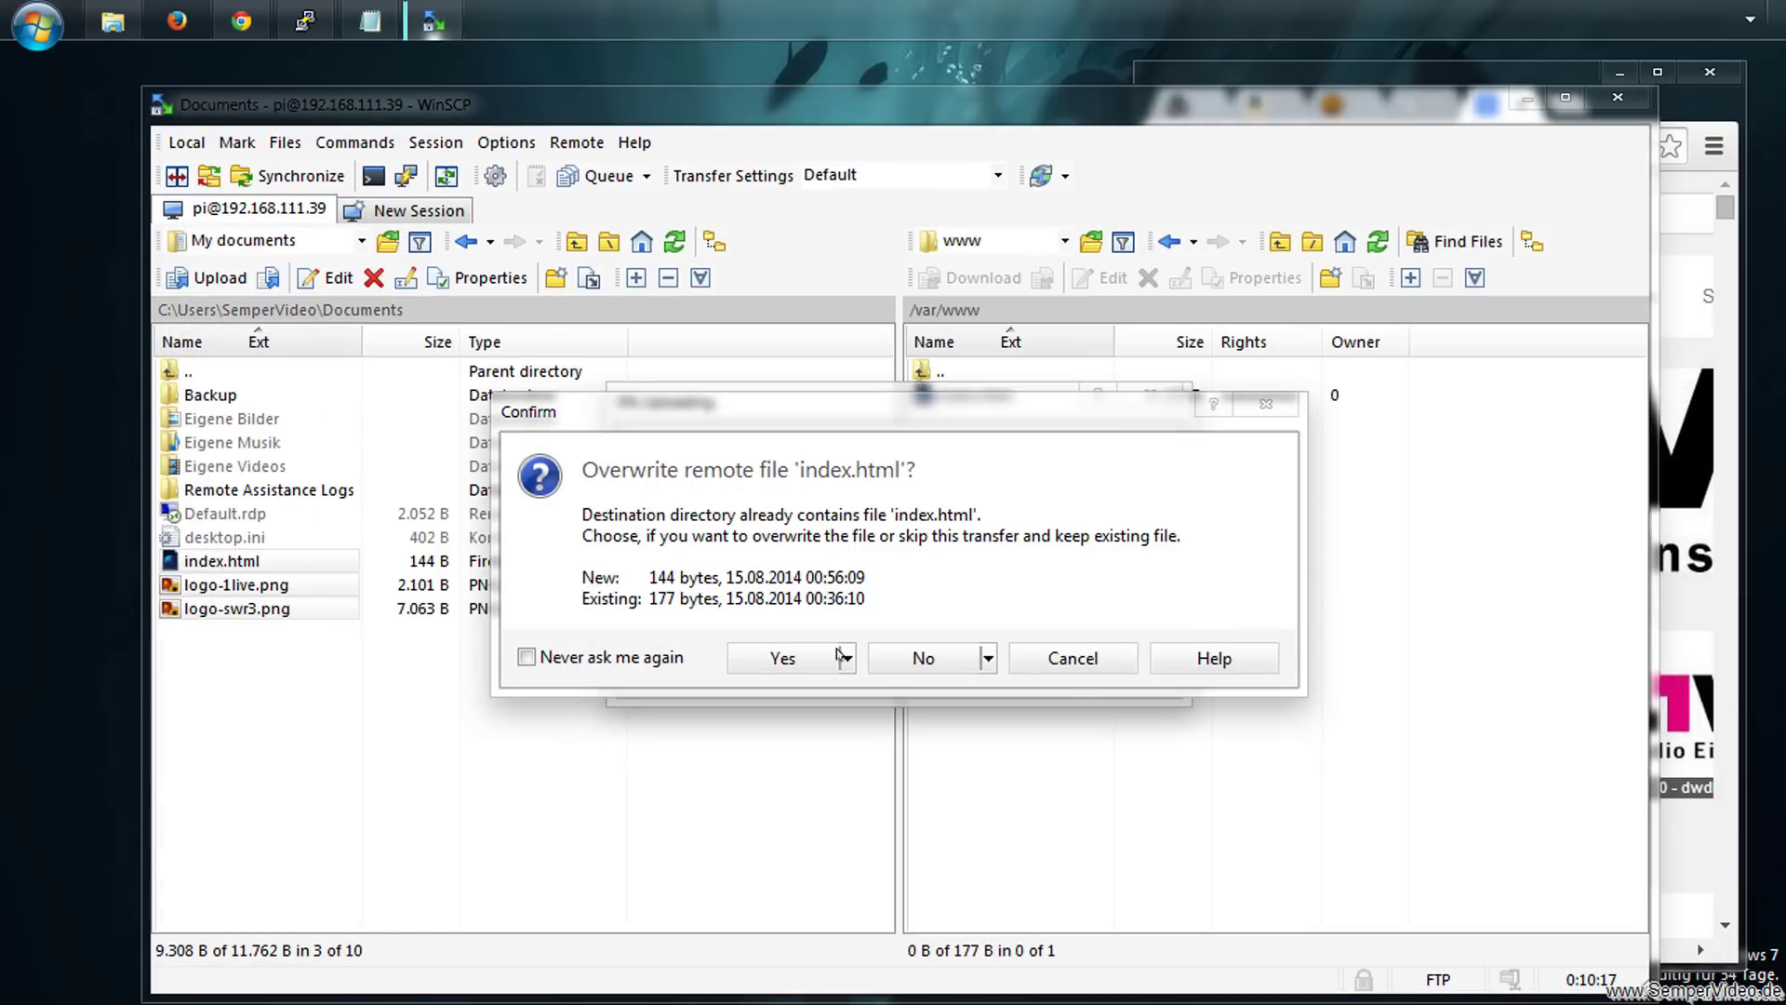
pyautogui.click(818, 658)
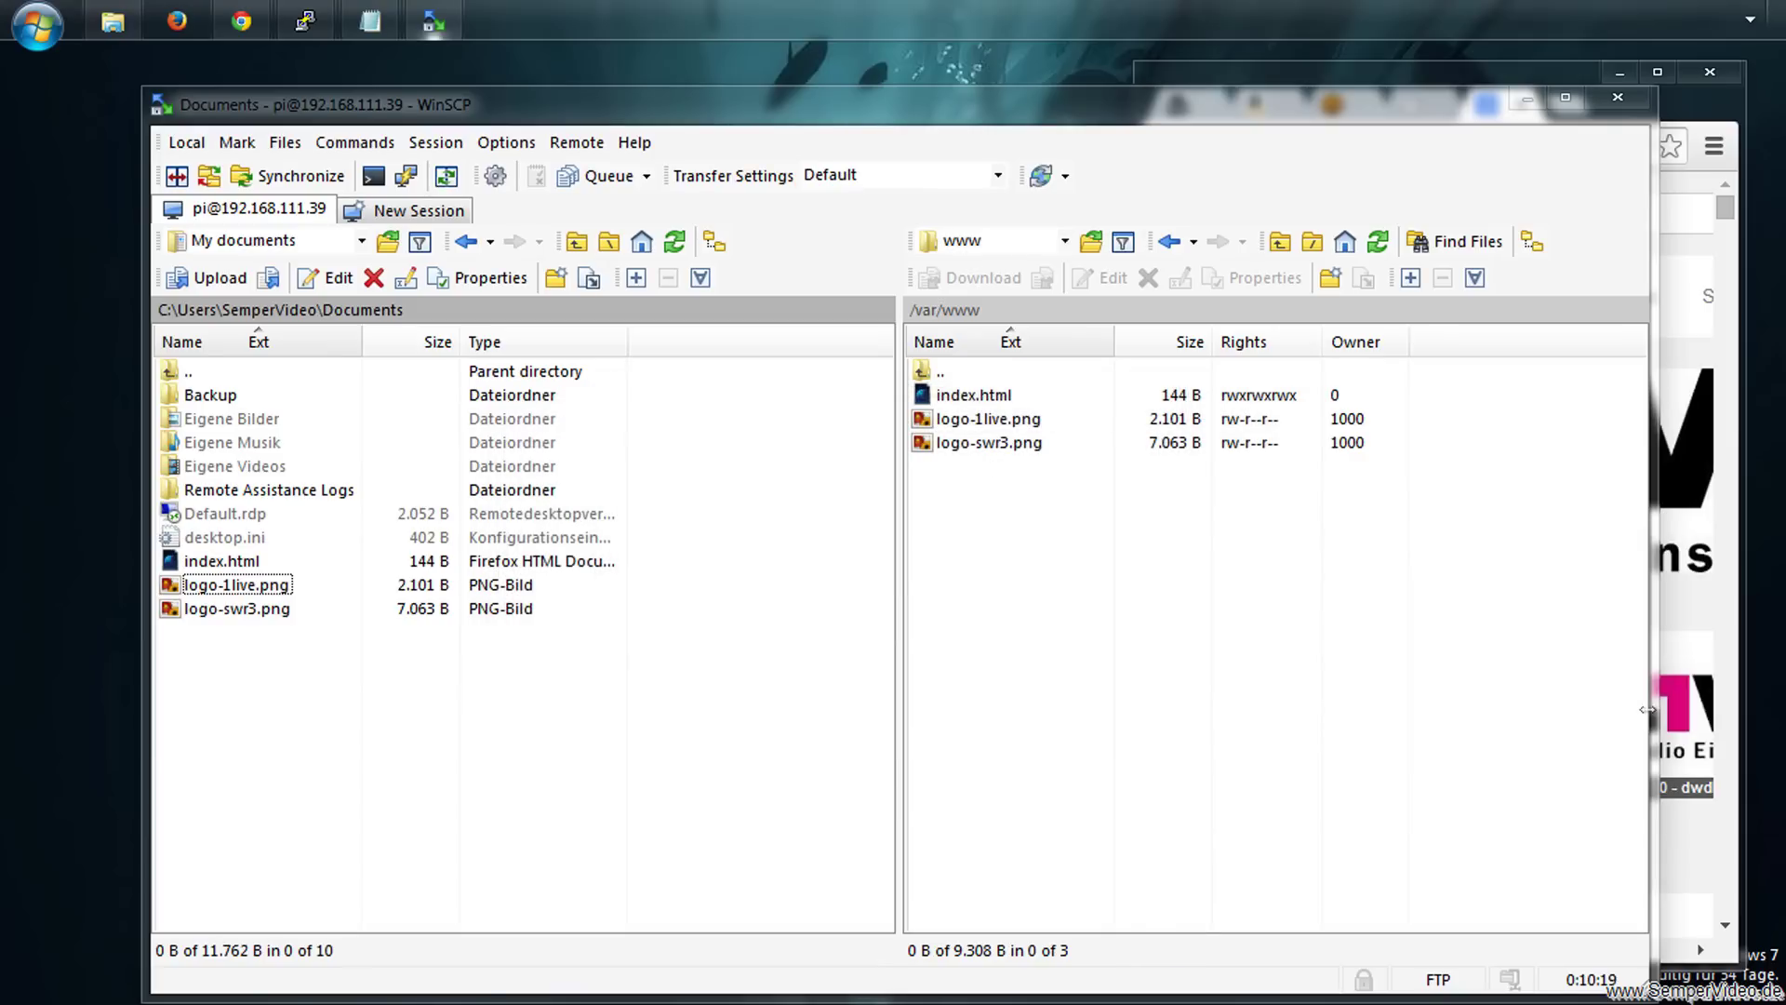
pyautogui.click(1686, 142)
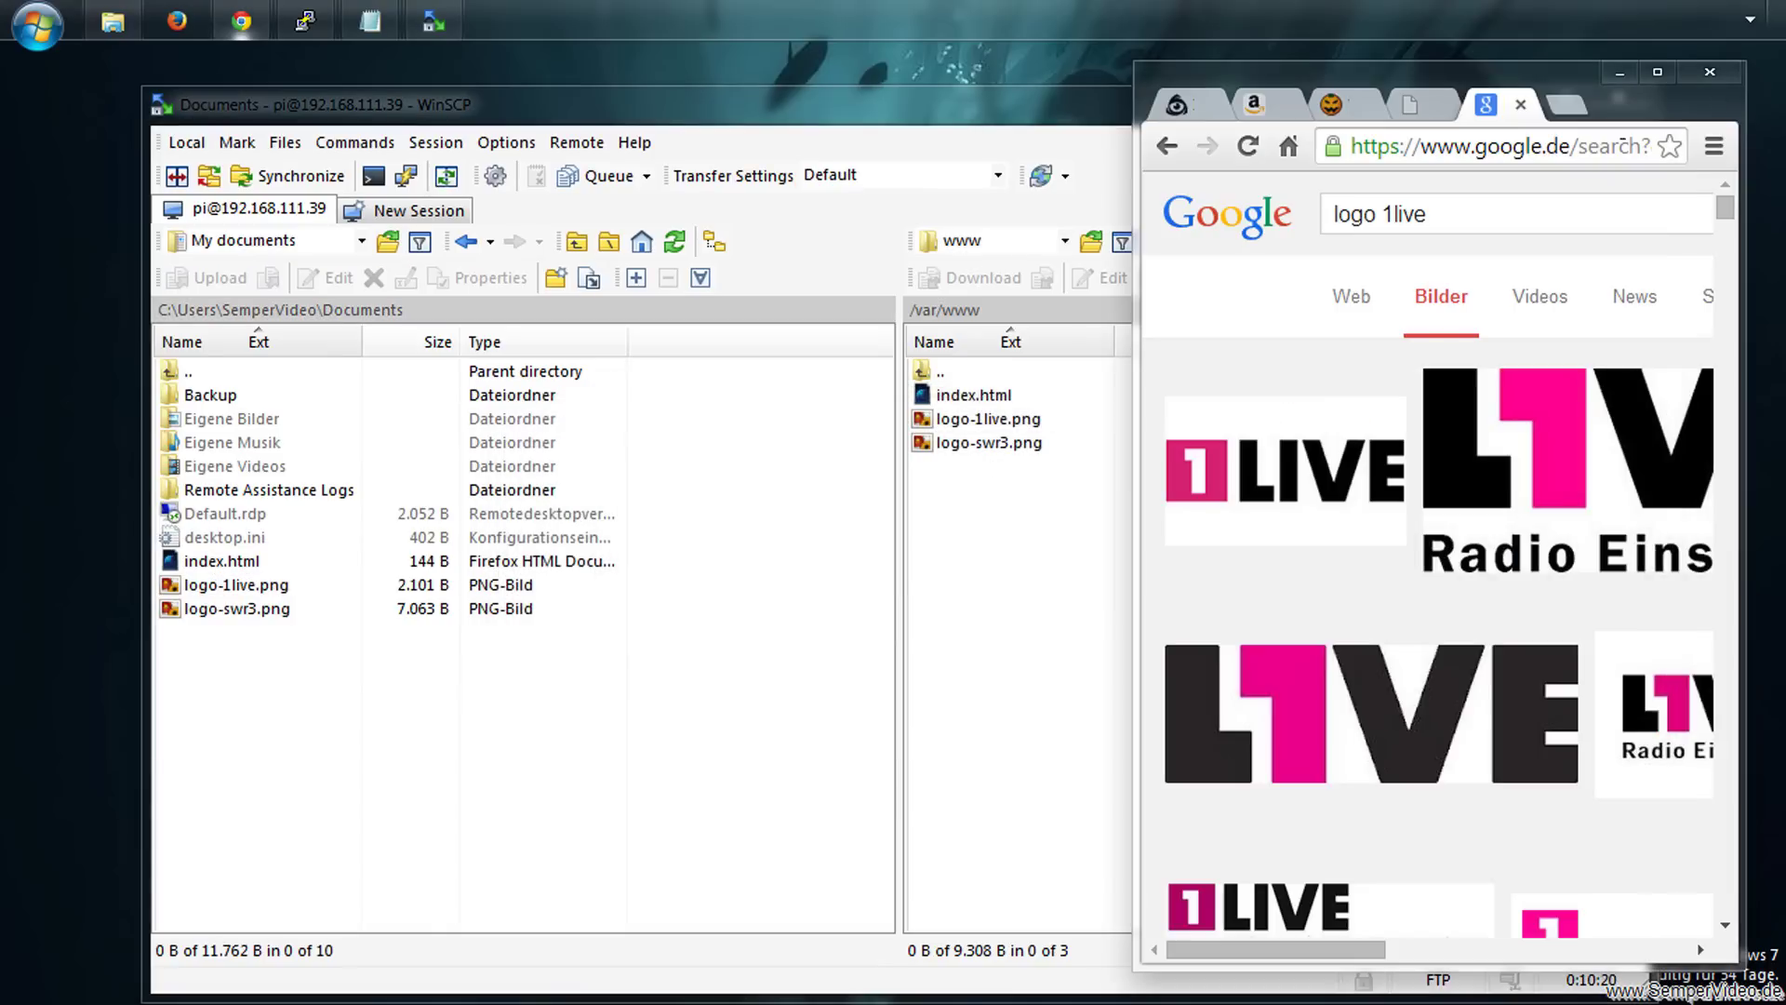
# Reload the Pi's page at 192.168.111.39 to see both logos, then go to the Glossy button page
pyautogui.click(1434, 105)
pyautogui.click(1248, 146)
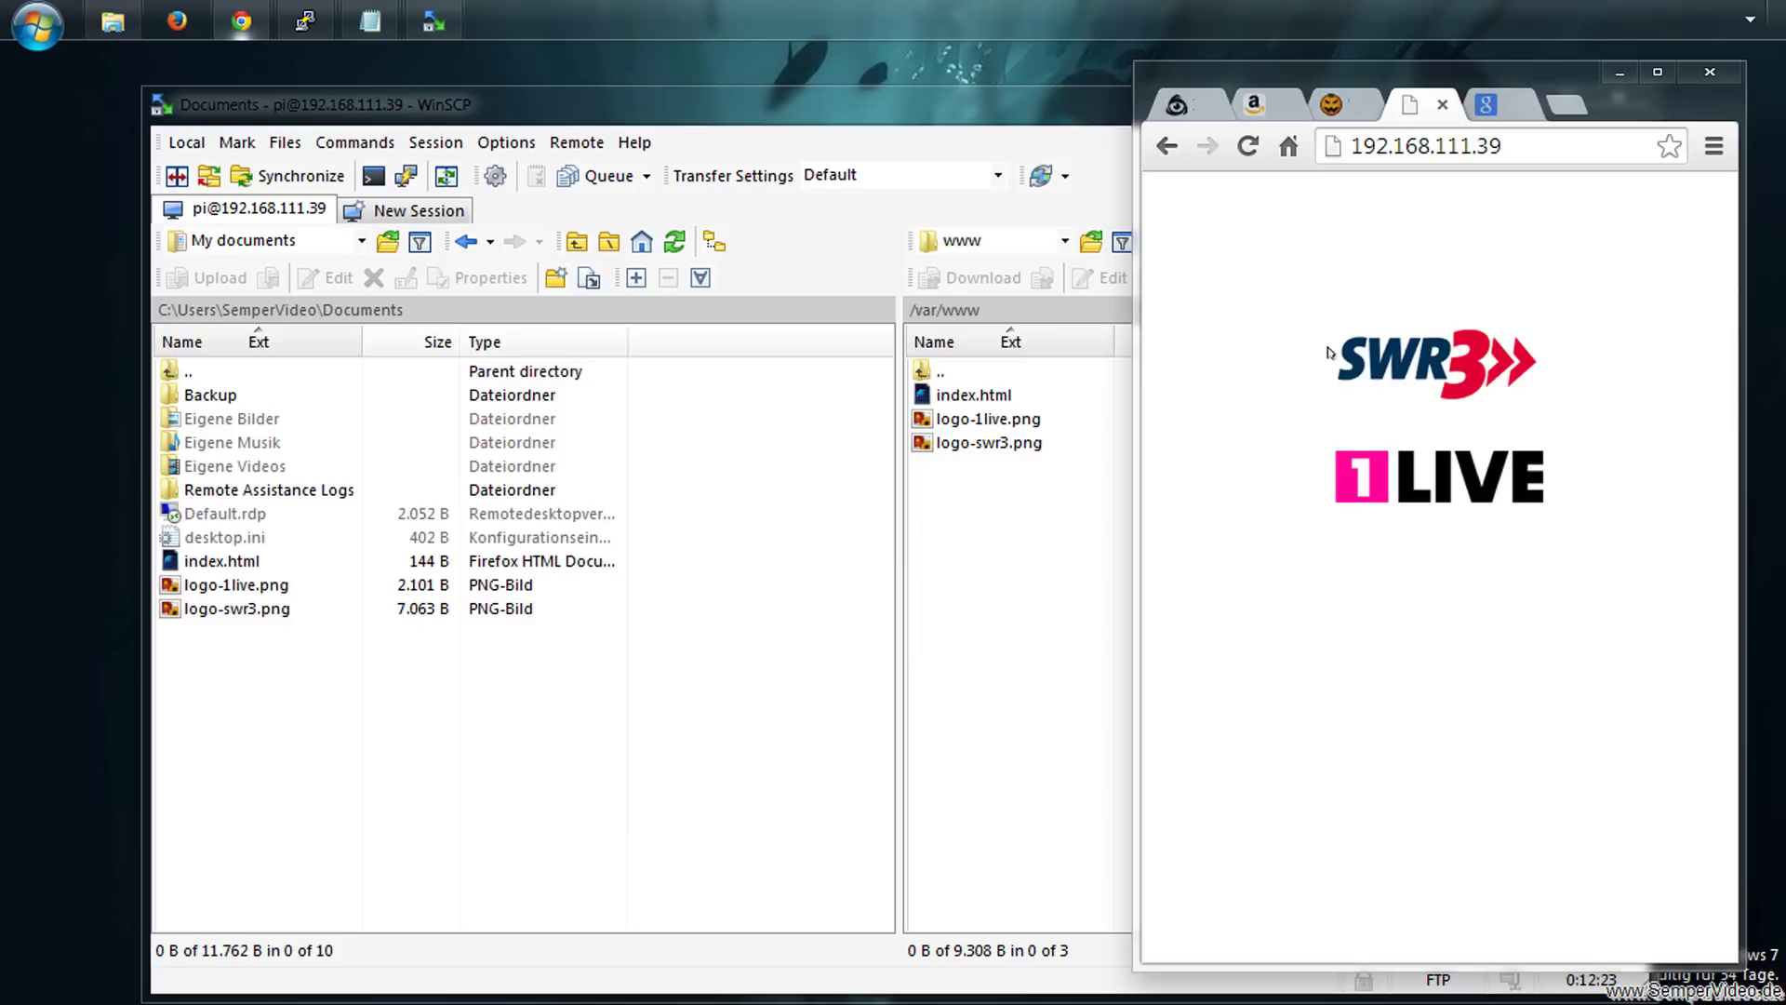
pyautogui.click(1215, 101)
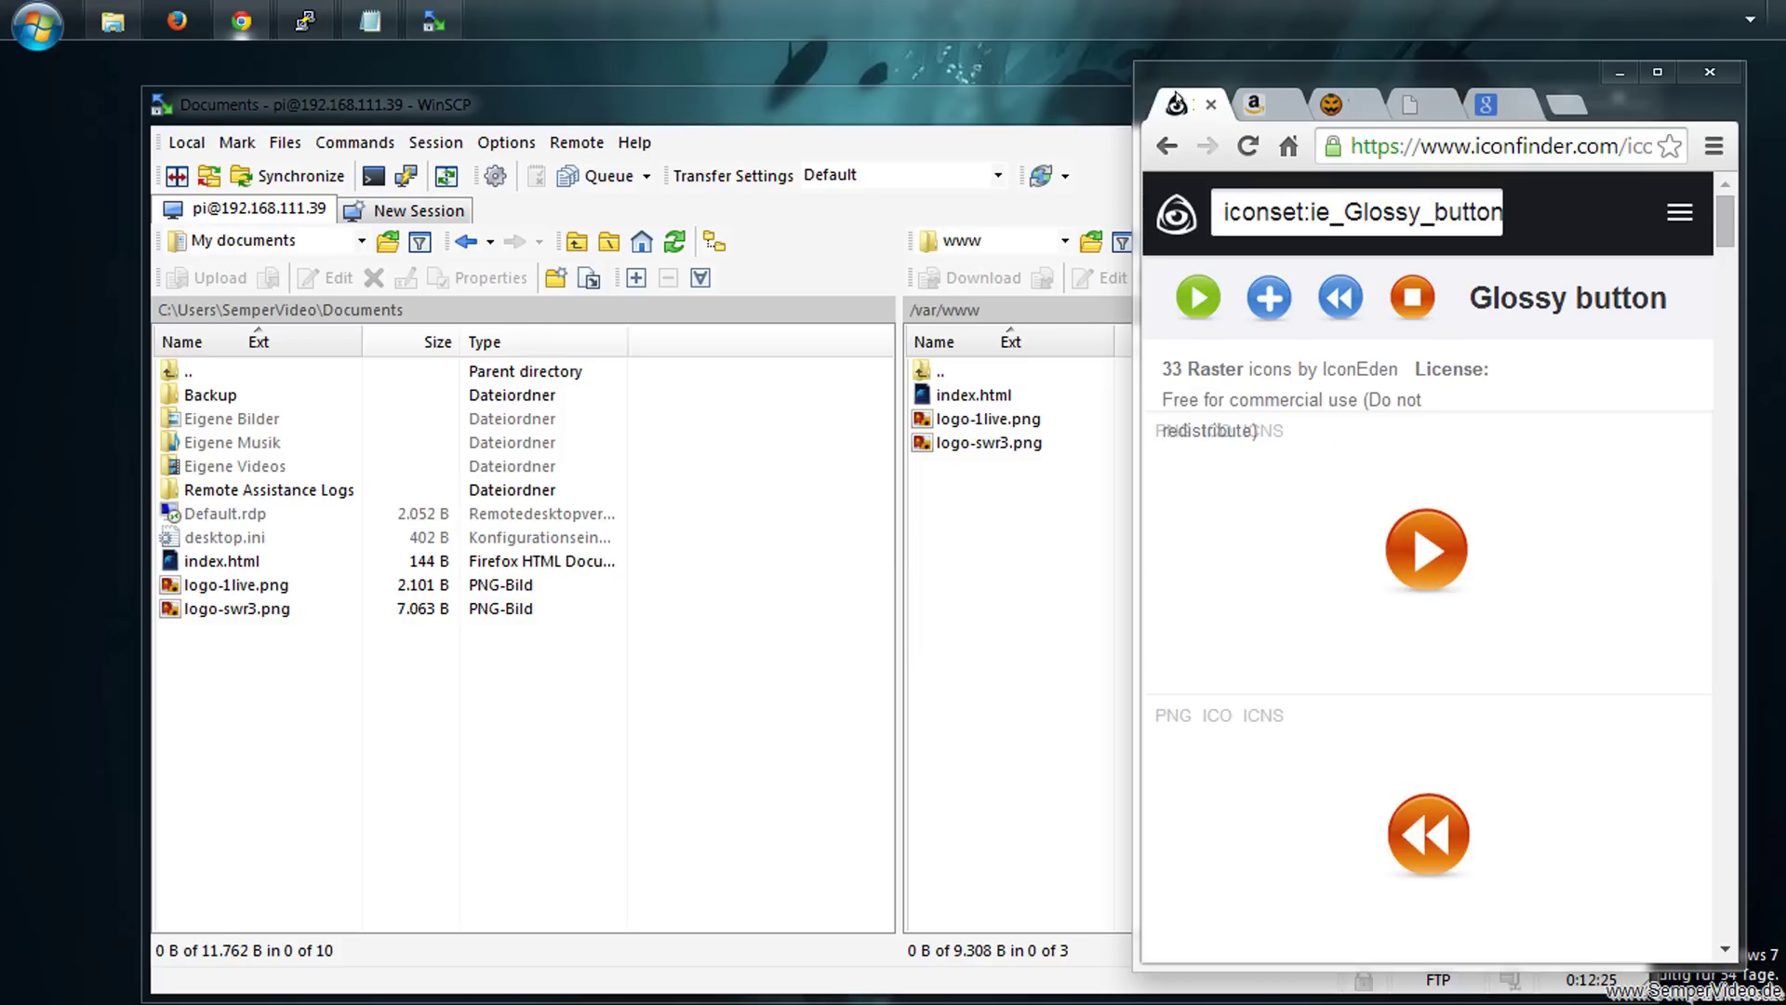
# Open the orange stop, plus and minus glossy icon pages in new tabs
pyautogui.doubleClick(1566, 78)
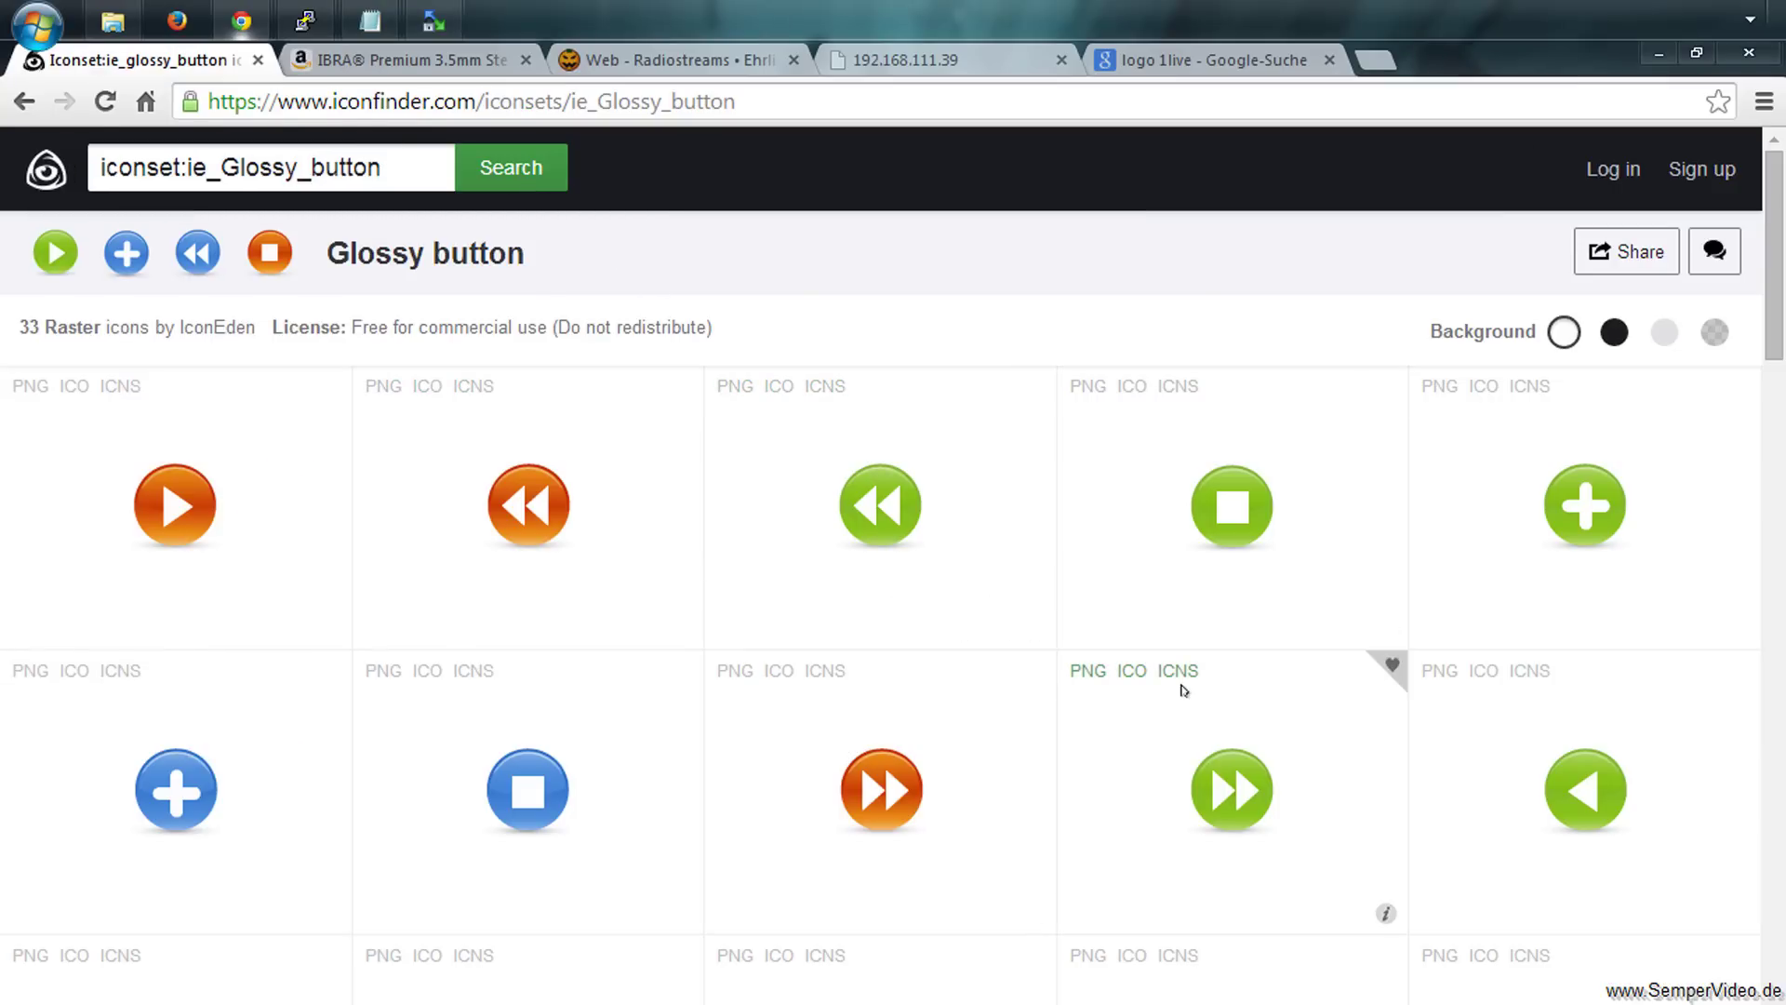
pyautogui.scroll(-5, 1296, 712)
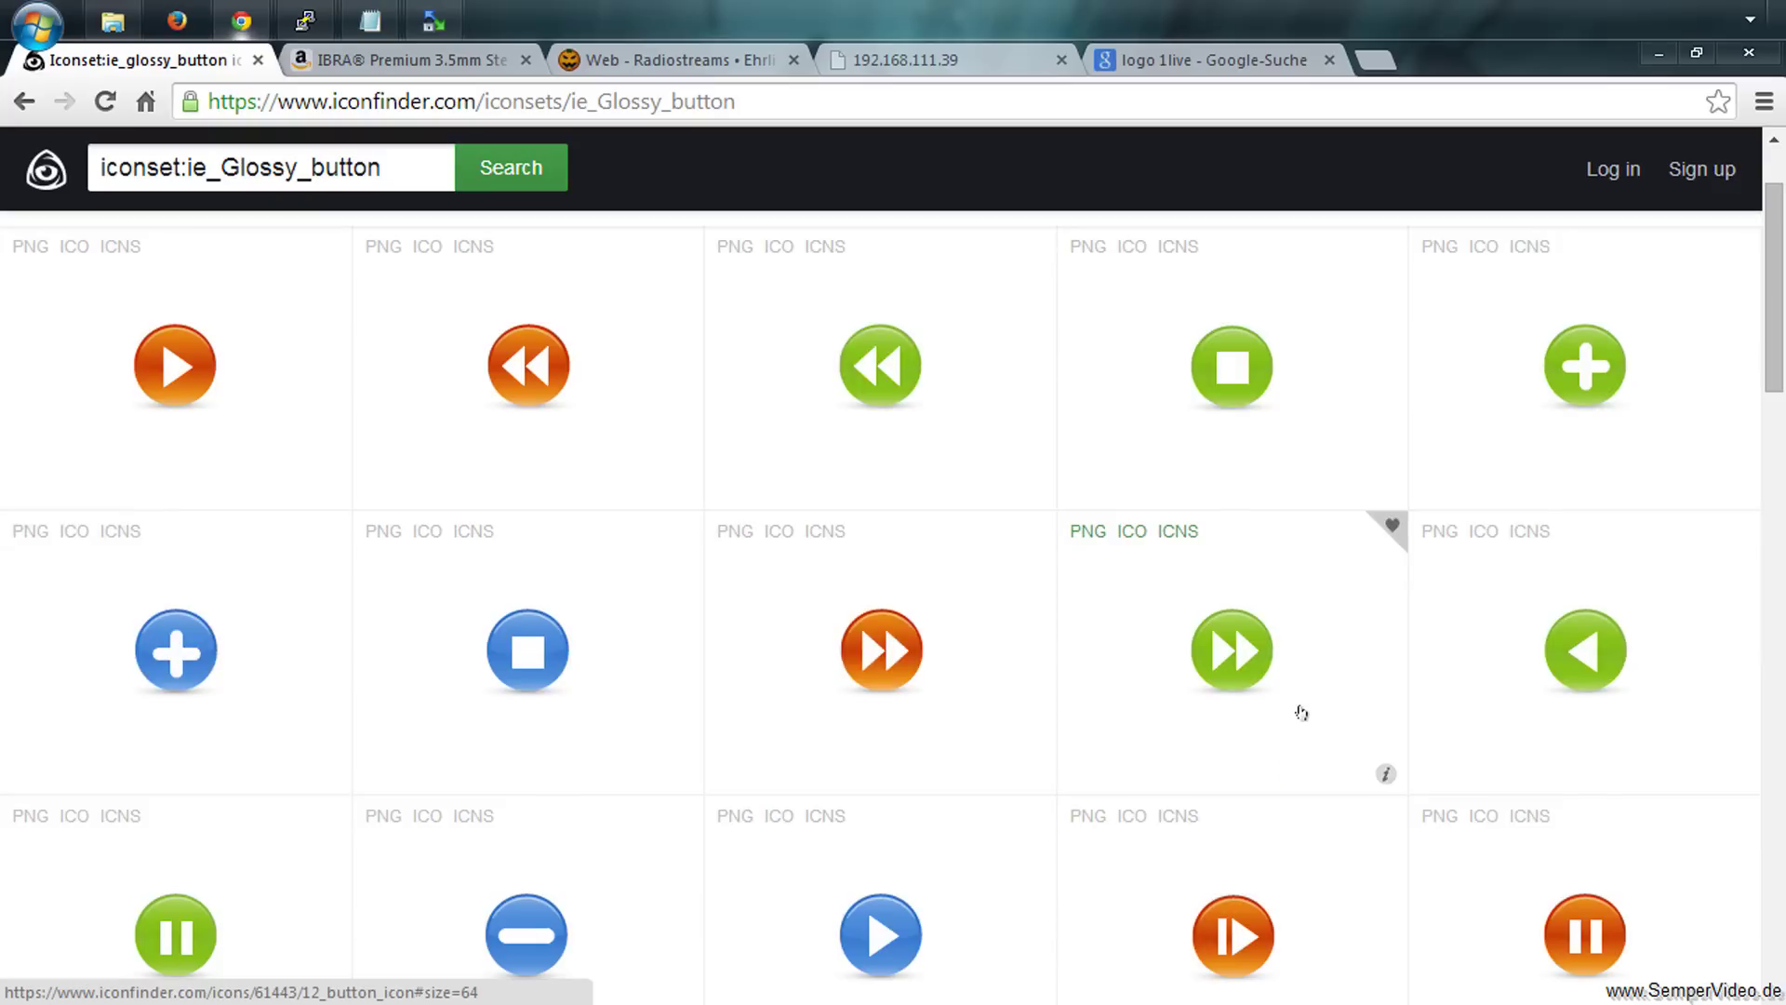
pyautogui.scroll(5, 1300, 712)
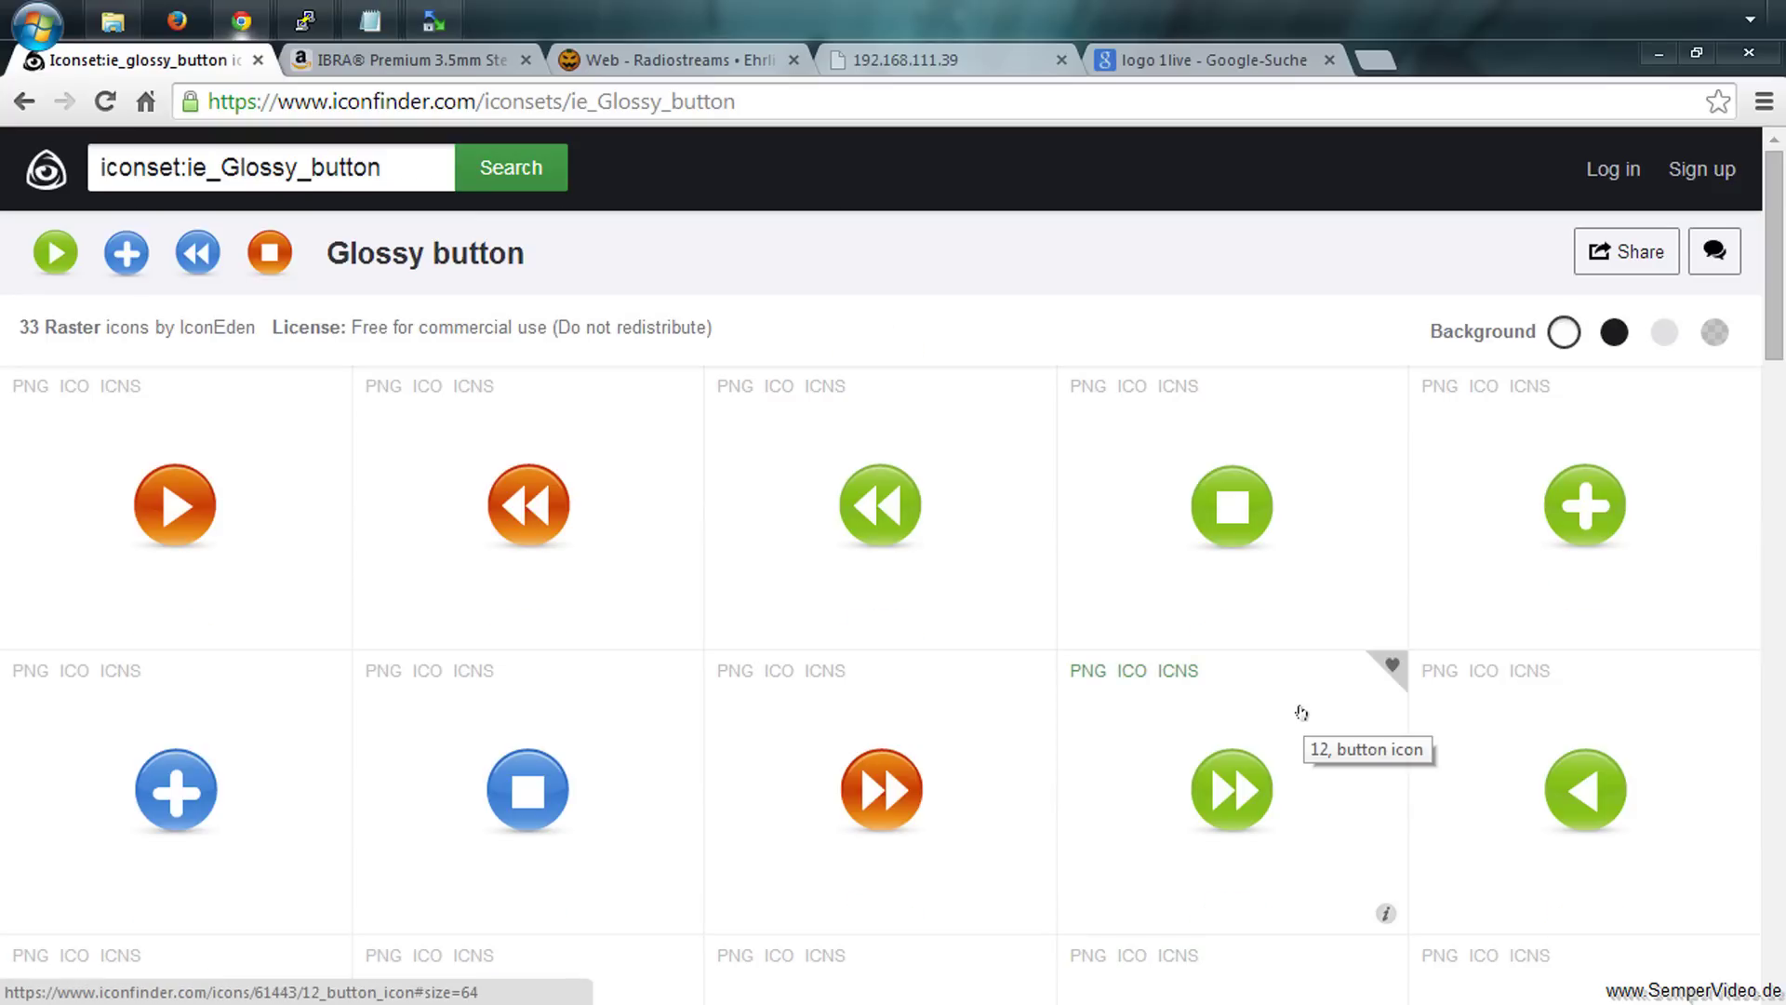
pyautogui.moveTo(1770, 237); pyautogui.dragTo(1781, 468)
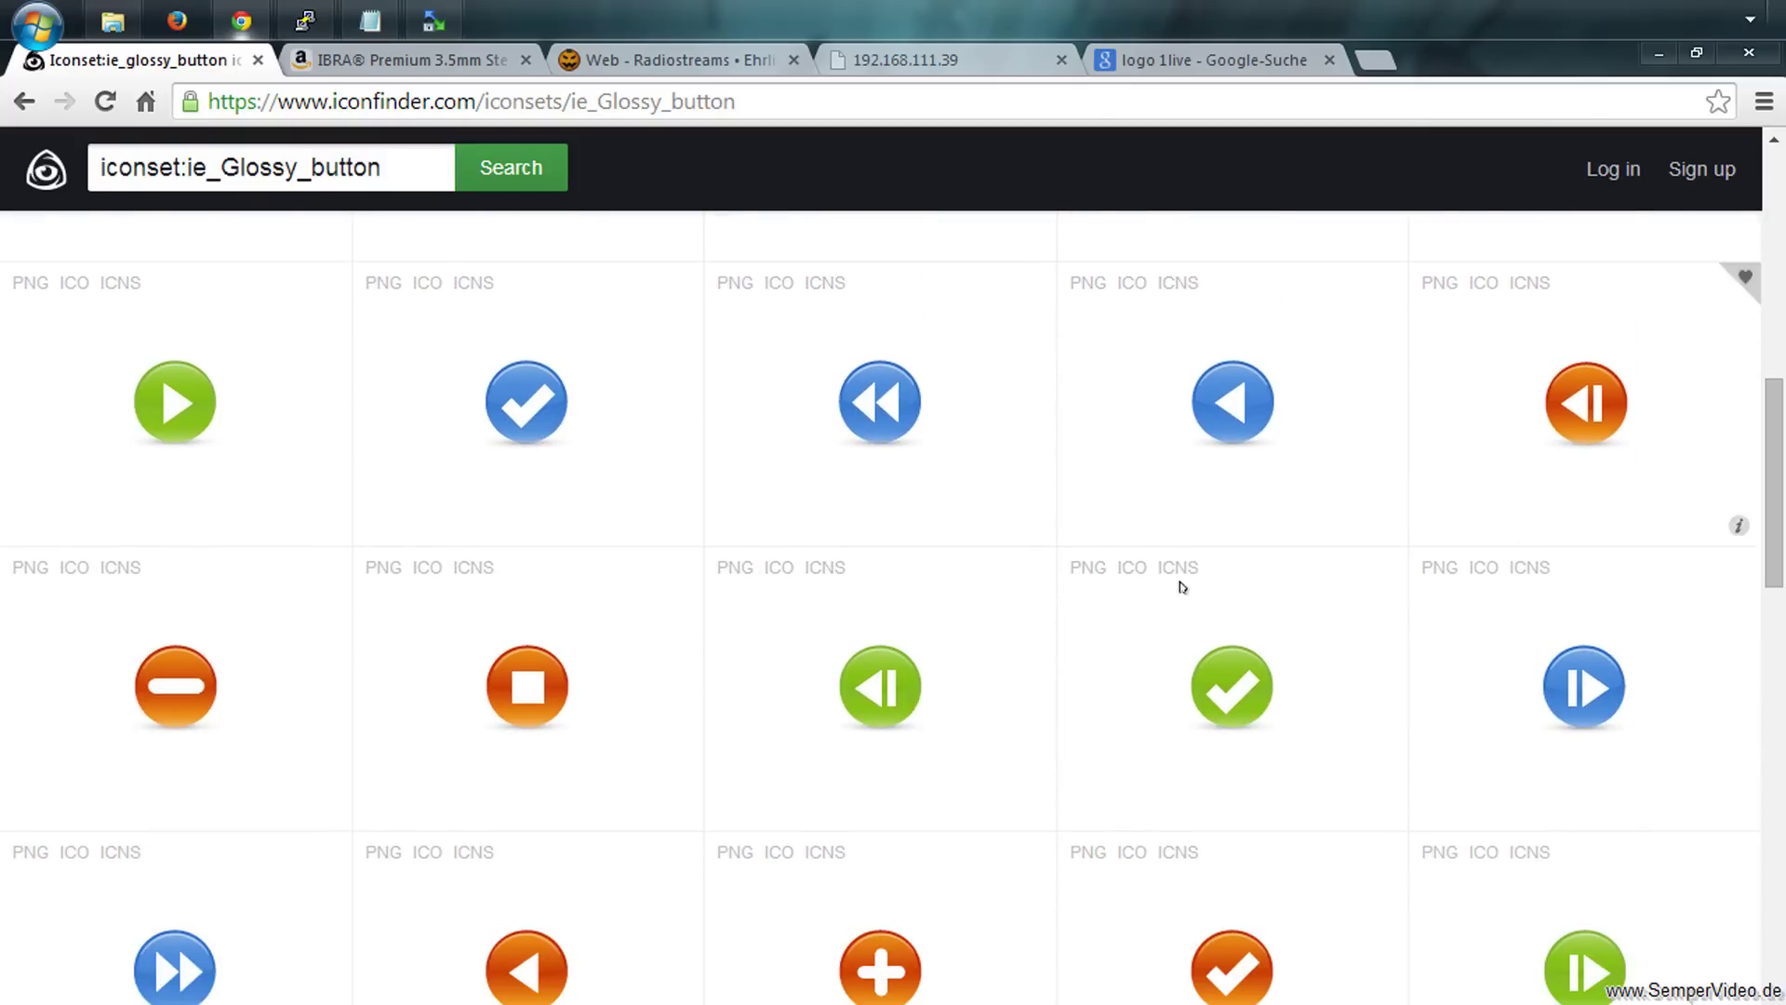
pyautogui.rightClick(510, 670)
pyautogui.click(595, 291)
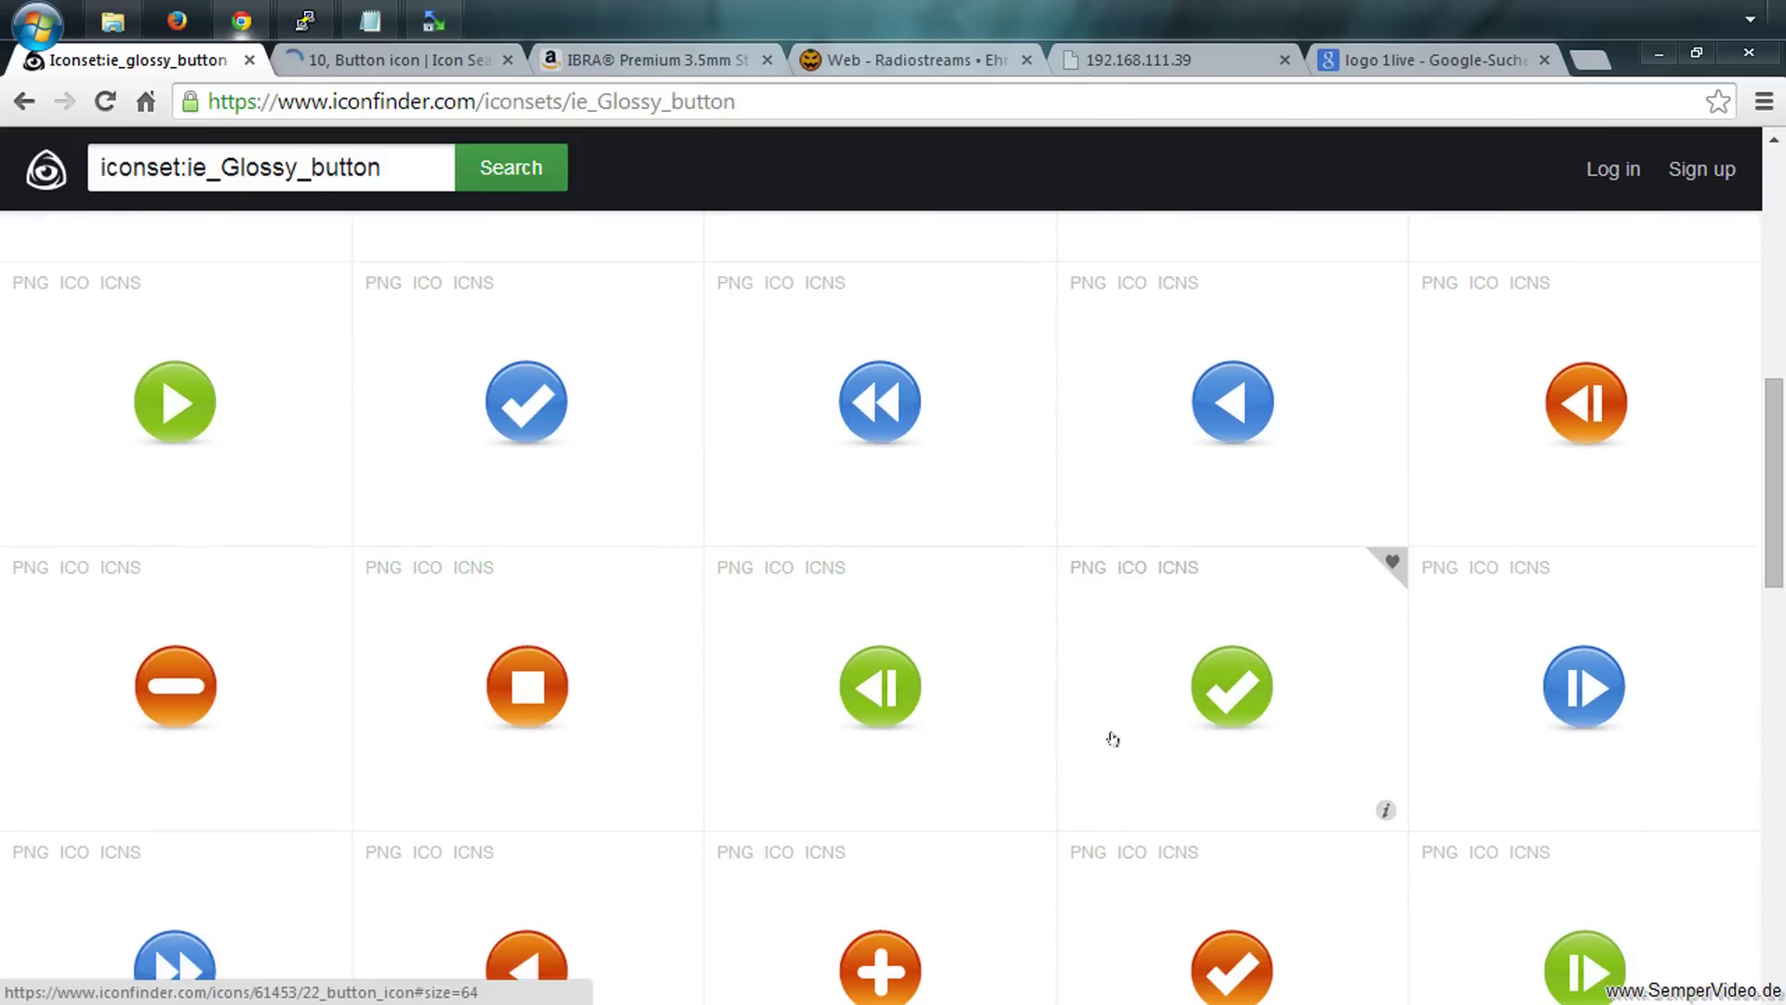
pyautogui.moveTo(1775, 458); pyautogui.dragTo(1776, 525)
pyautogui.rightClick(883, 656)
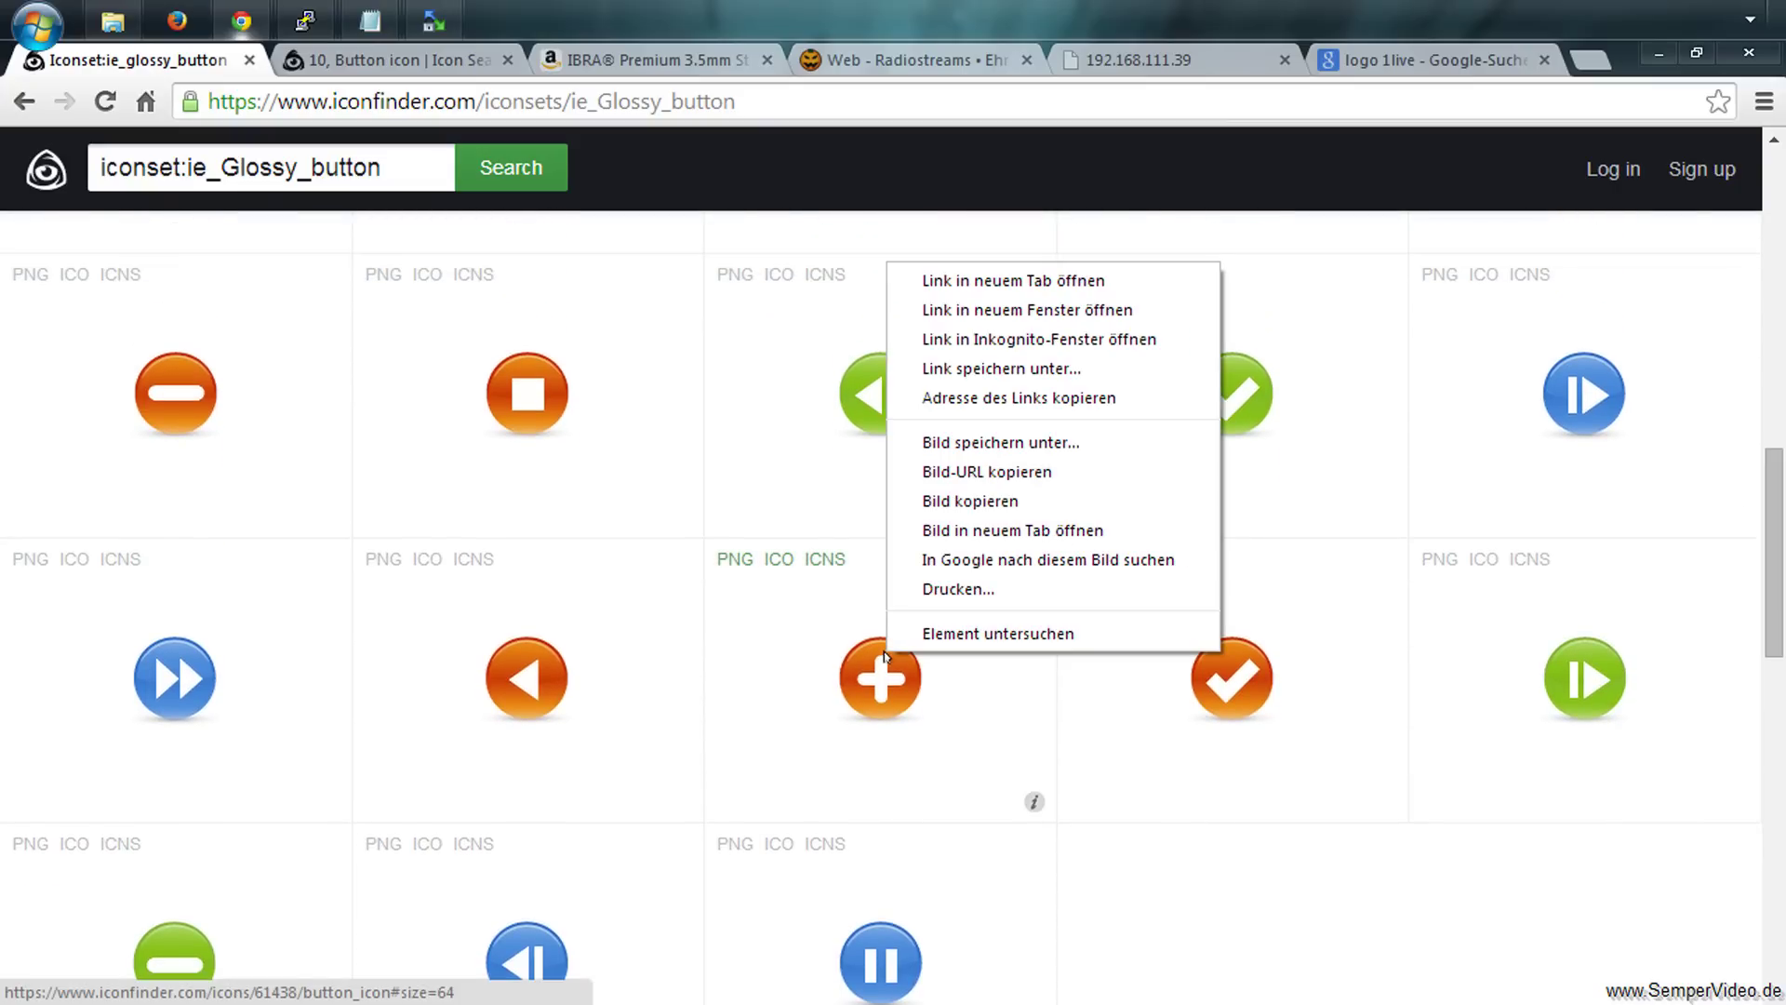
pyautogui.click(986, 280)
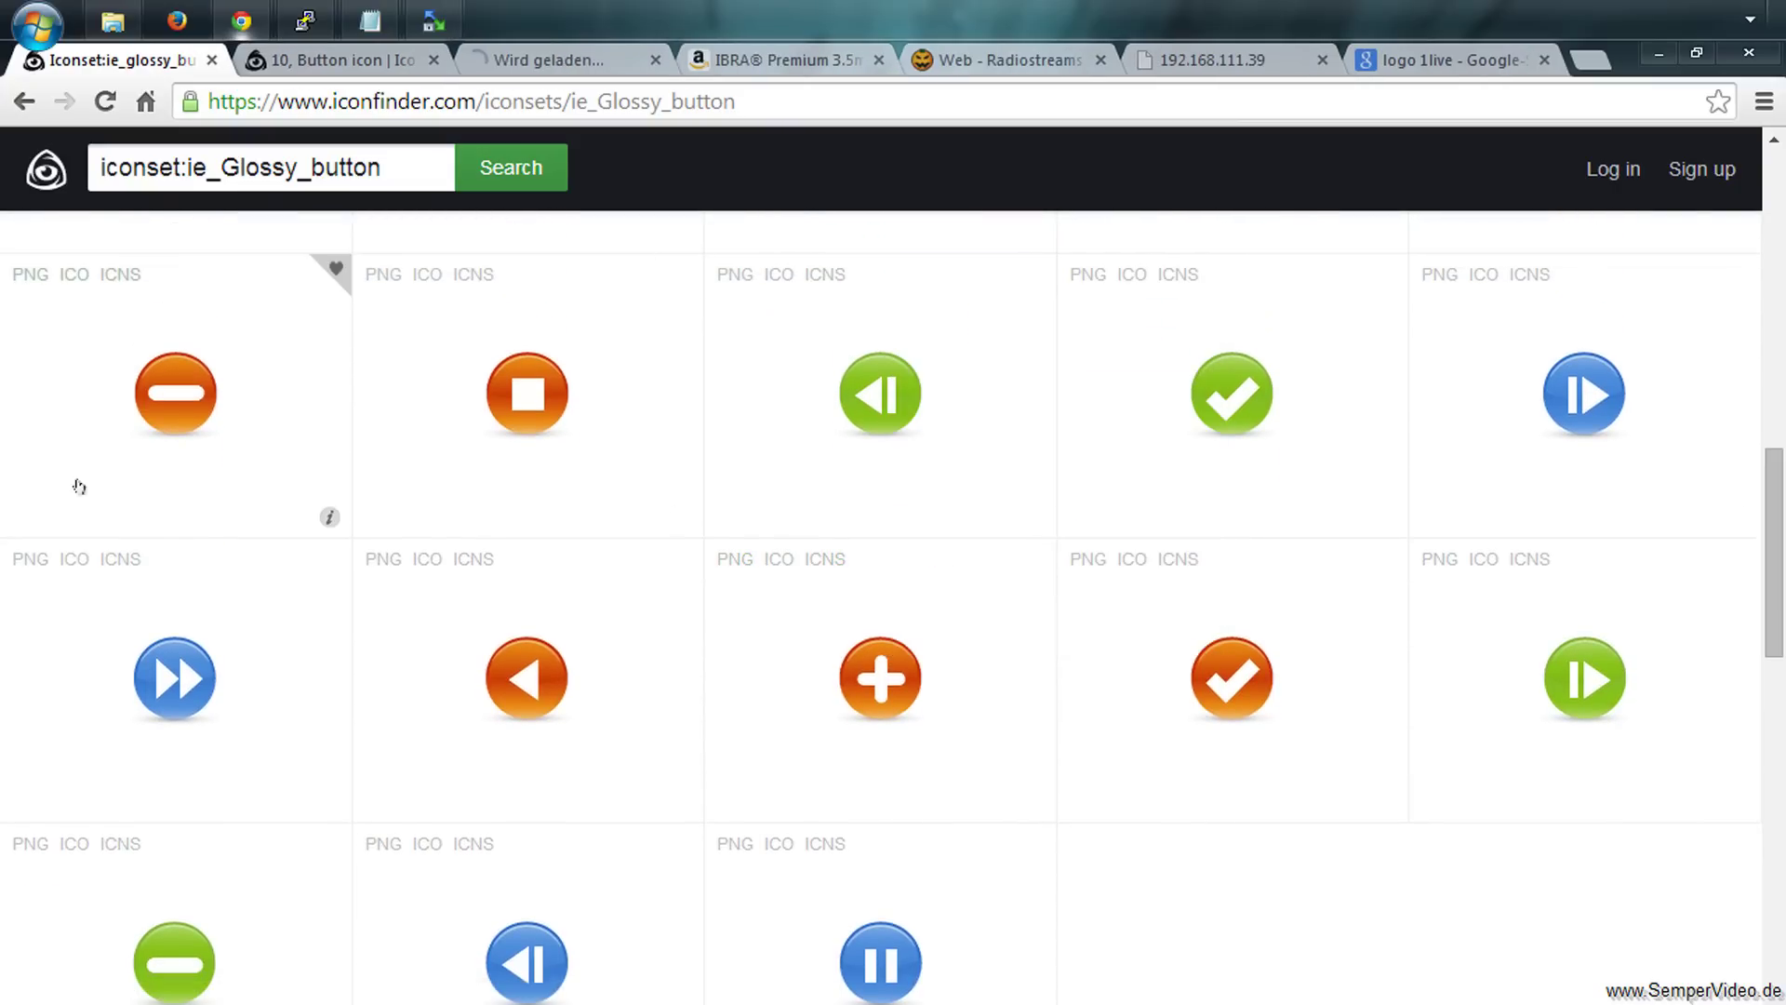
pyautogui.rightClick(164, 394)
pyautogui.click(214, 403)
# Download the orange stop button as a 64 px PNG and open a file manager window
pyautogui.click(307, 67)
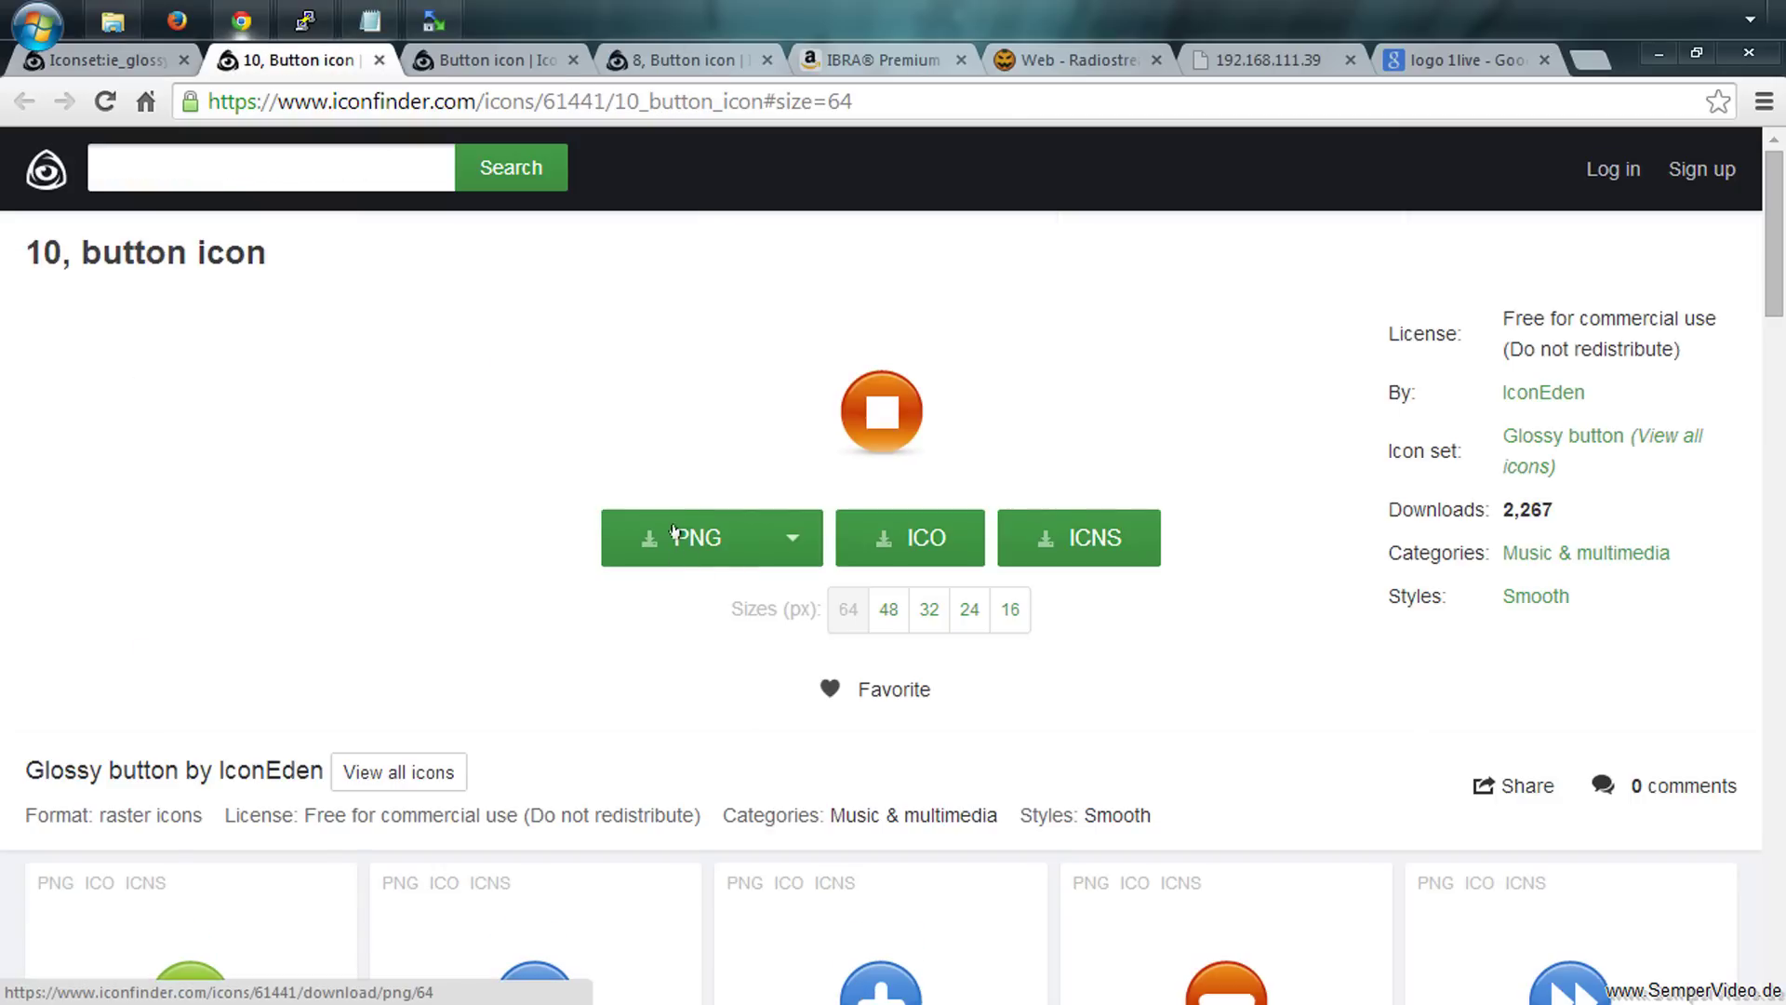
pyautogui.click(673, 532)
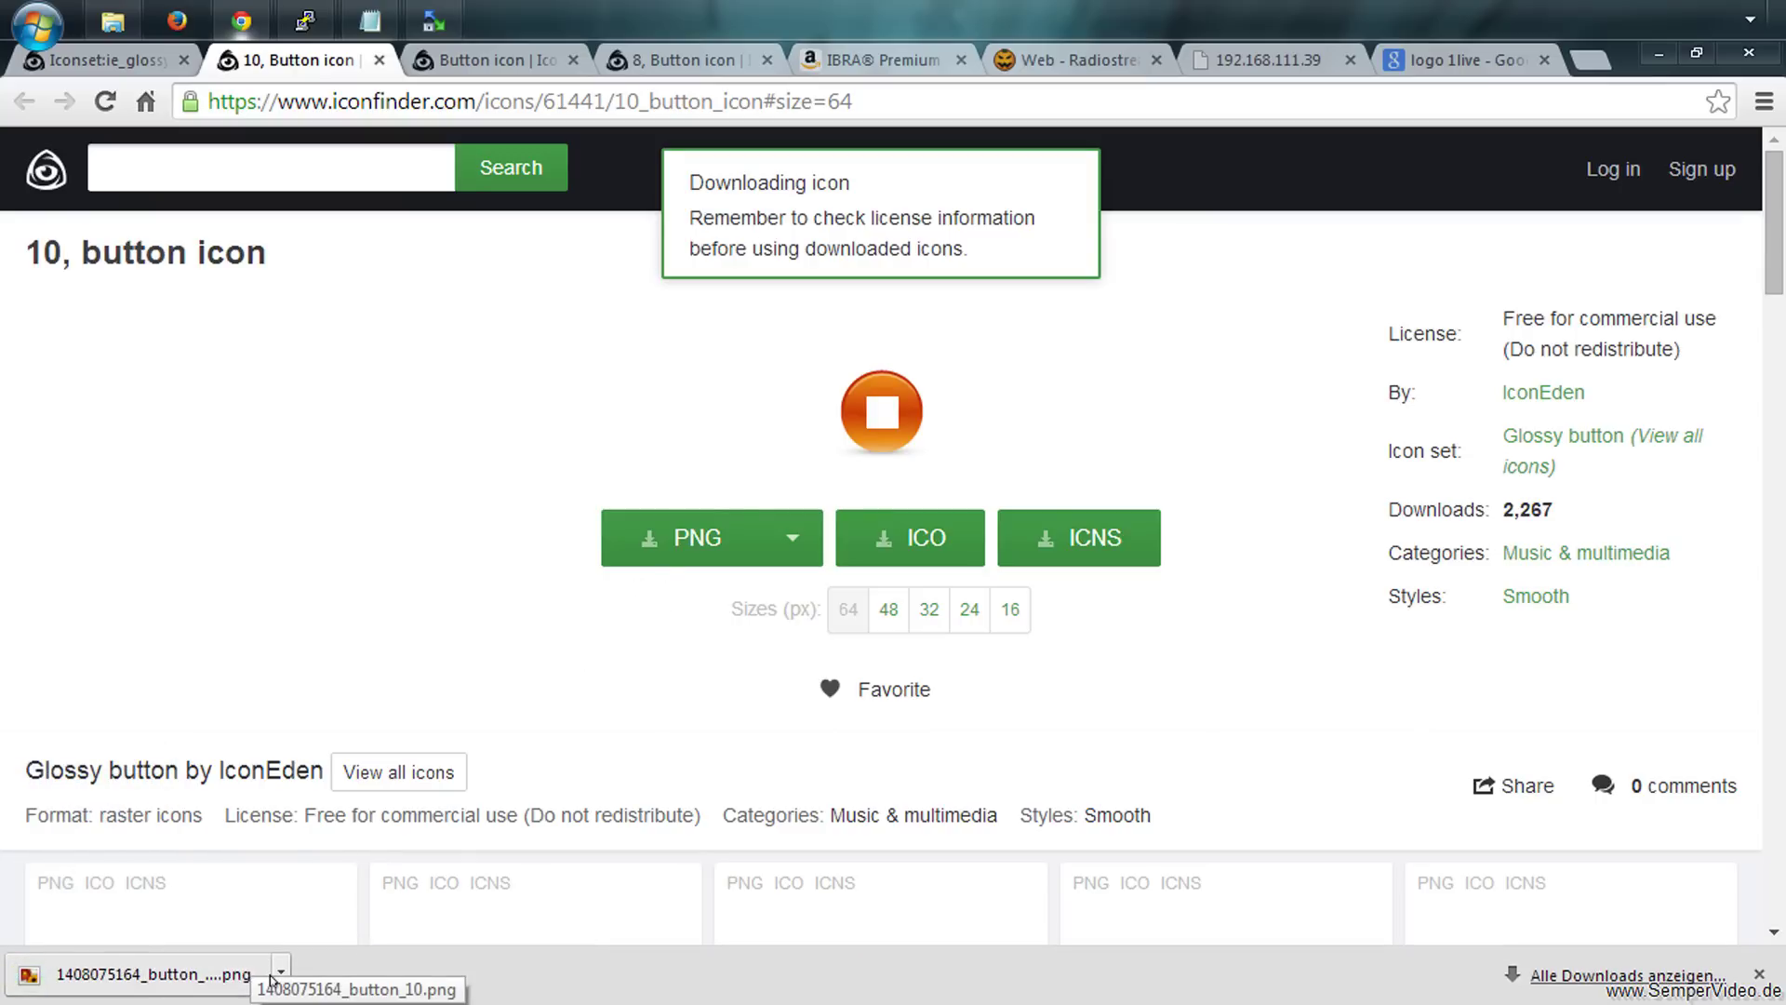
pyautogui.click(112, 21)
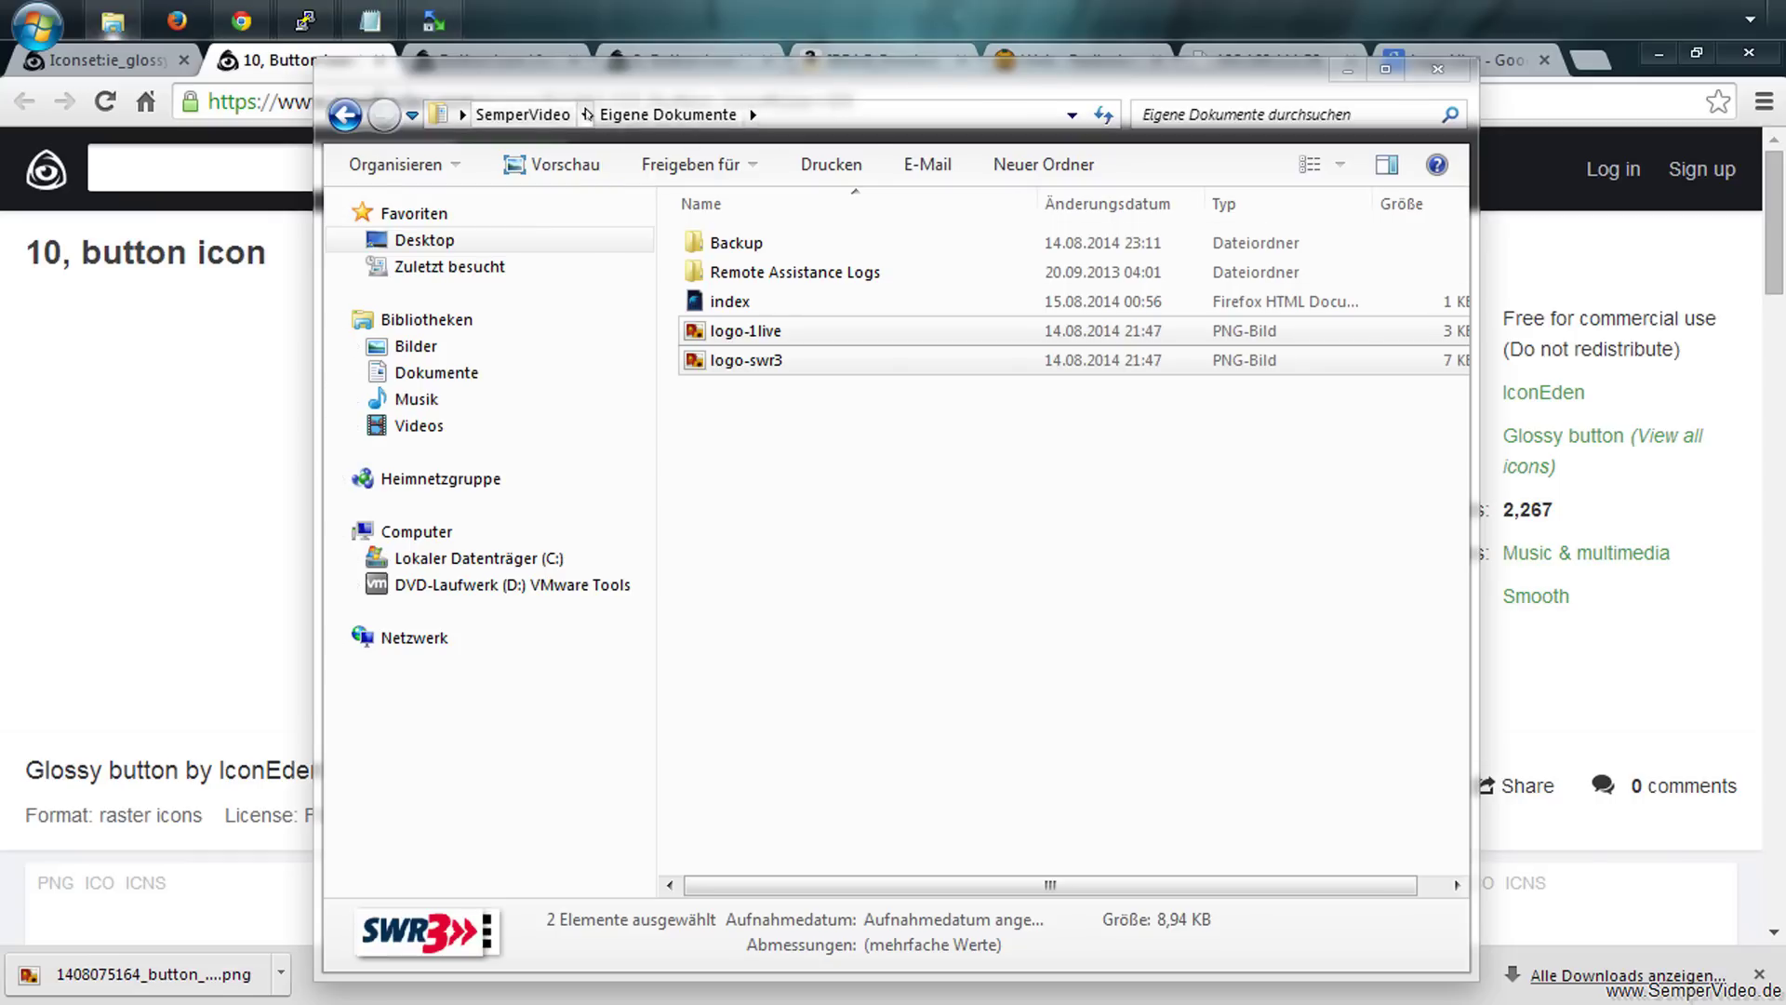
# In the Downloads folder, rename the downloaded stop icon to stop.png
pyautogui.click(586, 115)
pyautogui.click(596, 203)
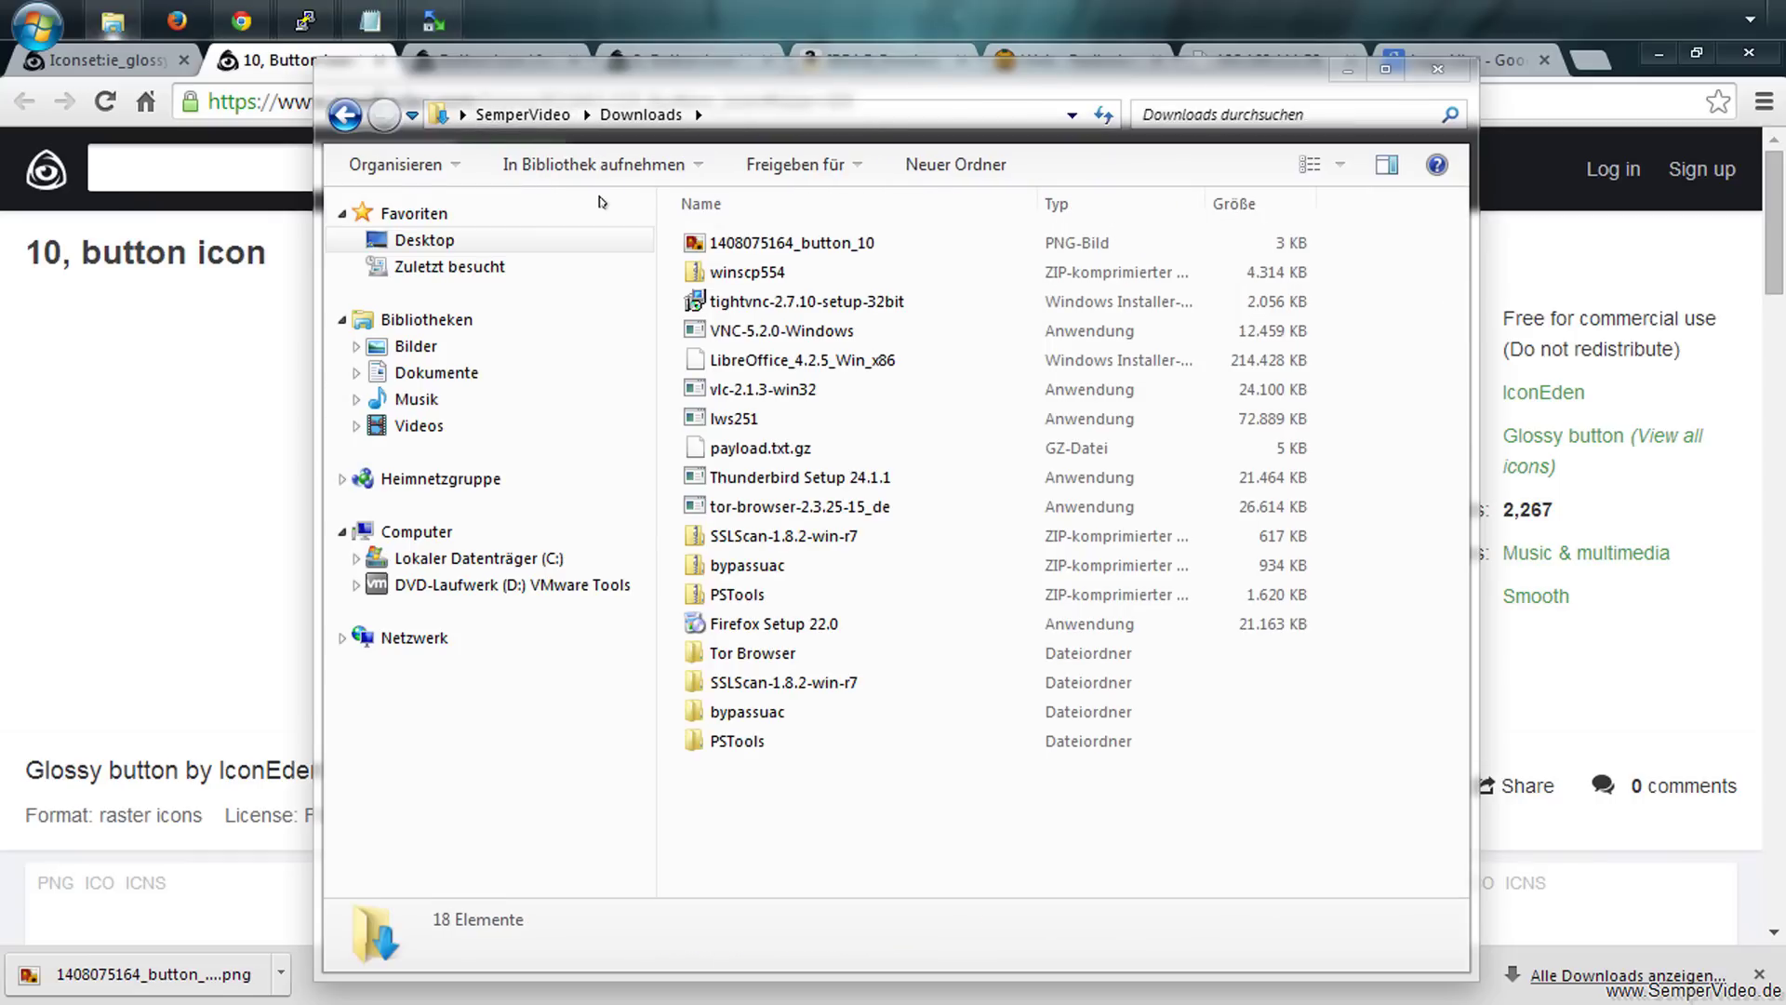
pyautogui.rightClick(774, 244)
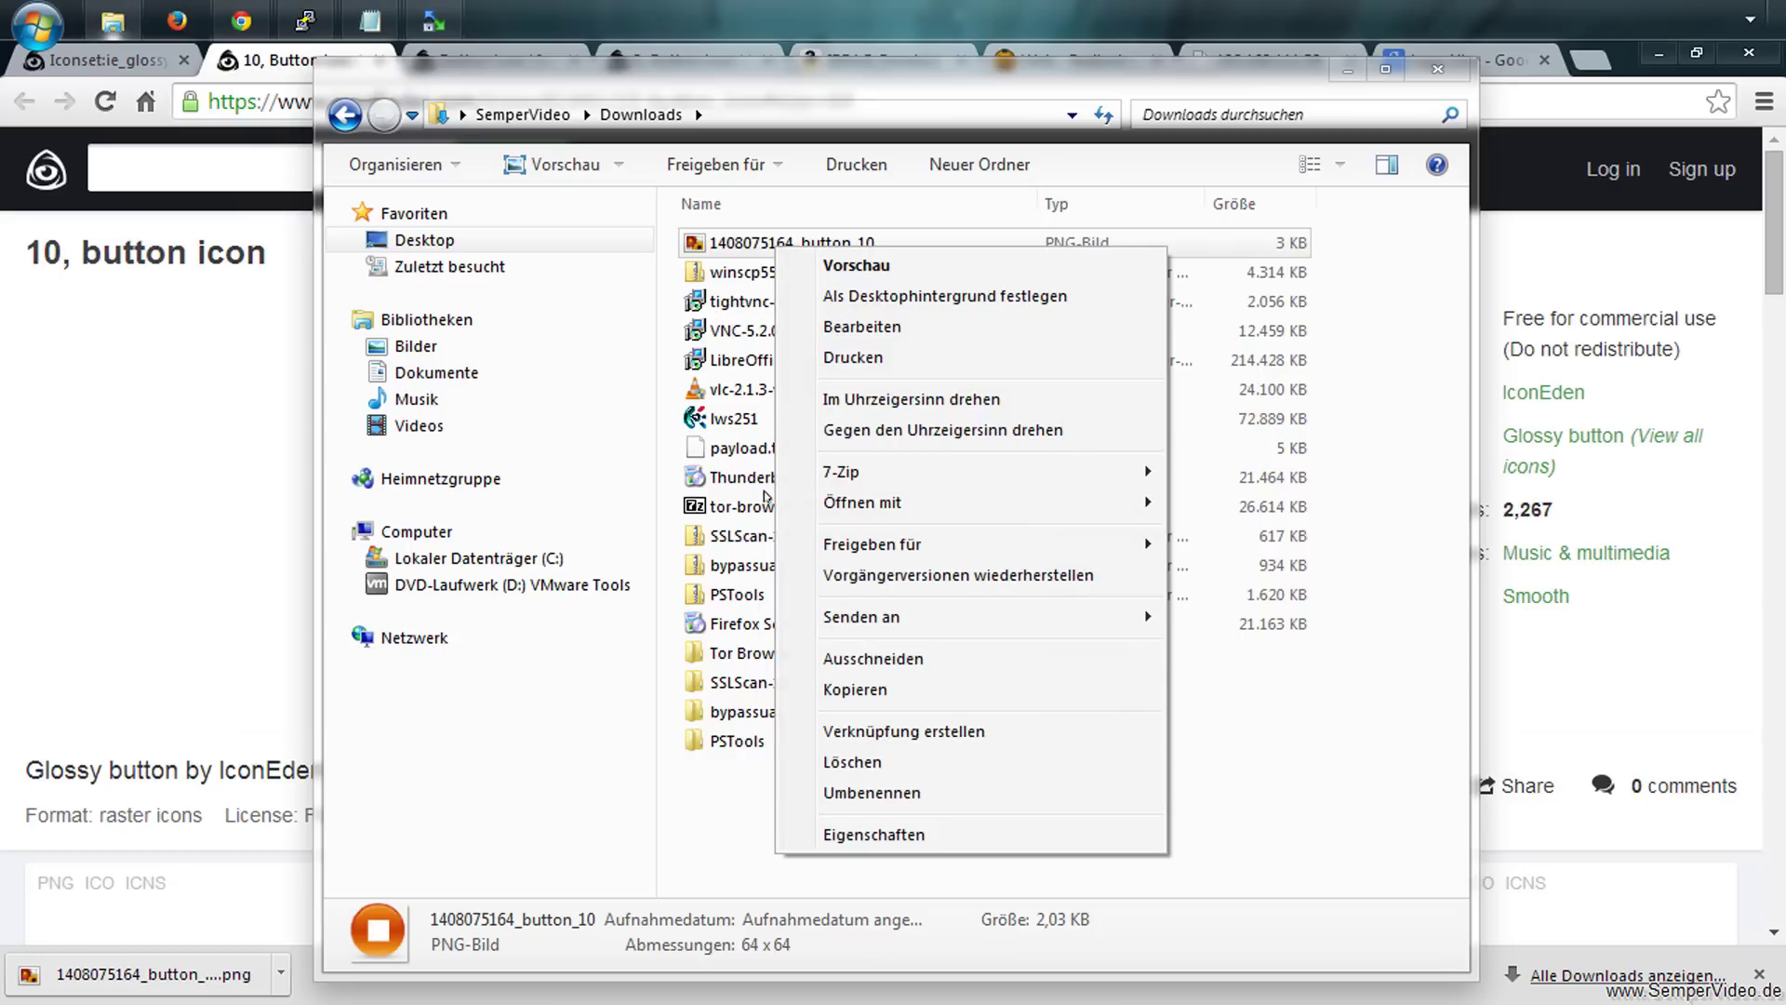
pyautogui.click(835, 792)
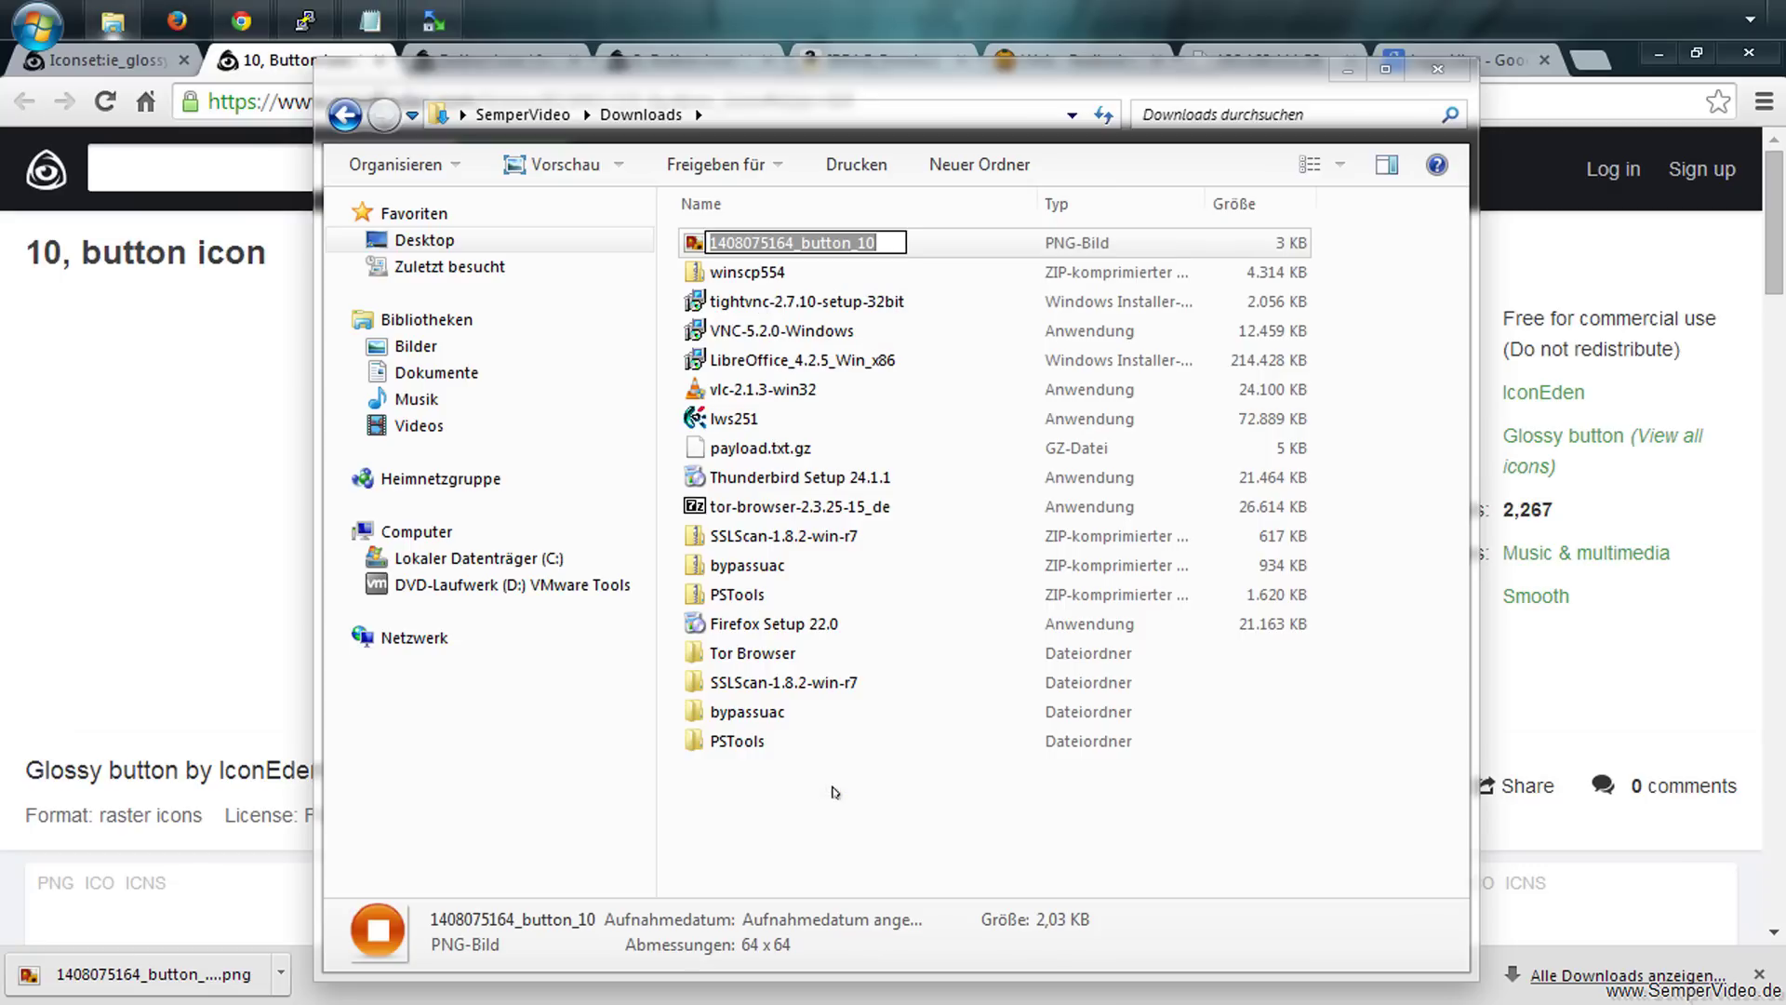
pyautogui.click(128, 463)
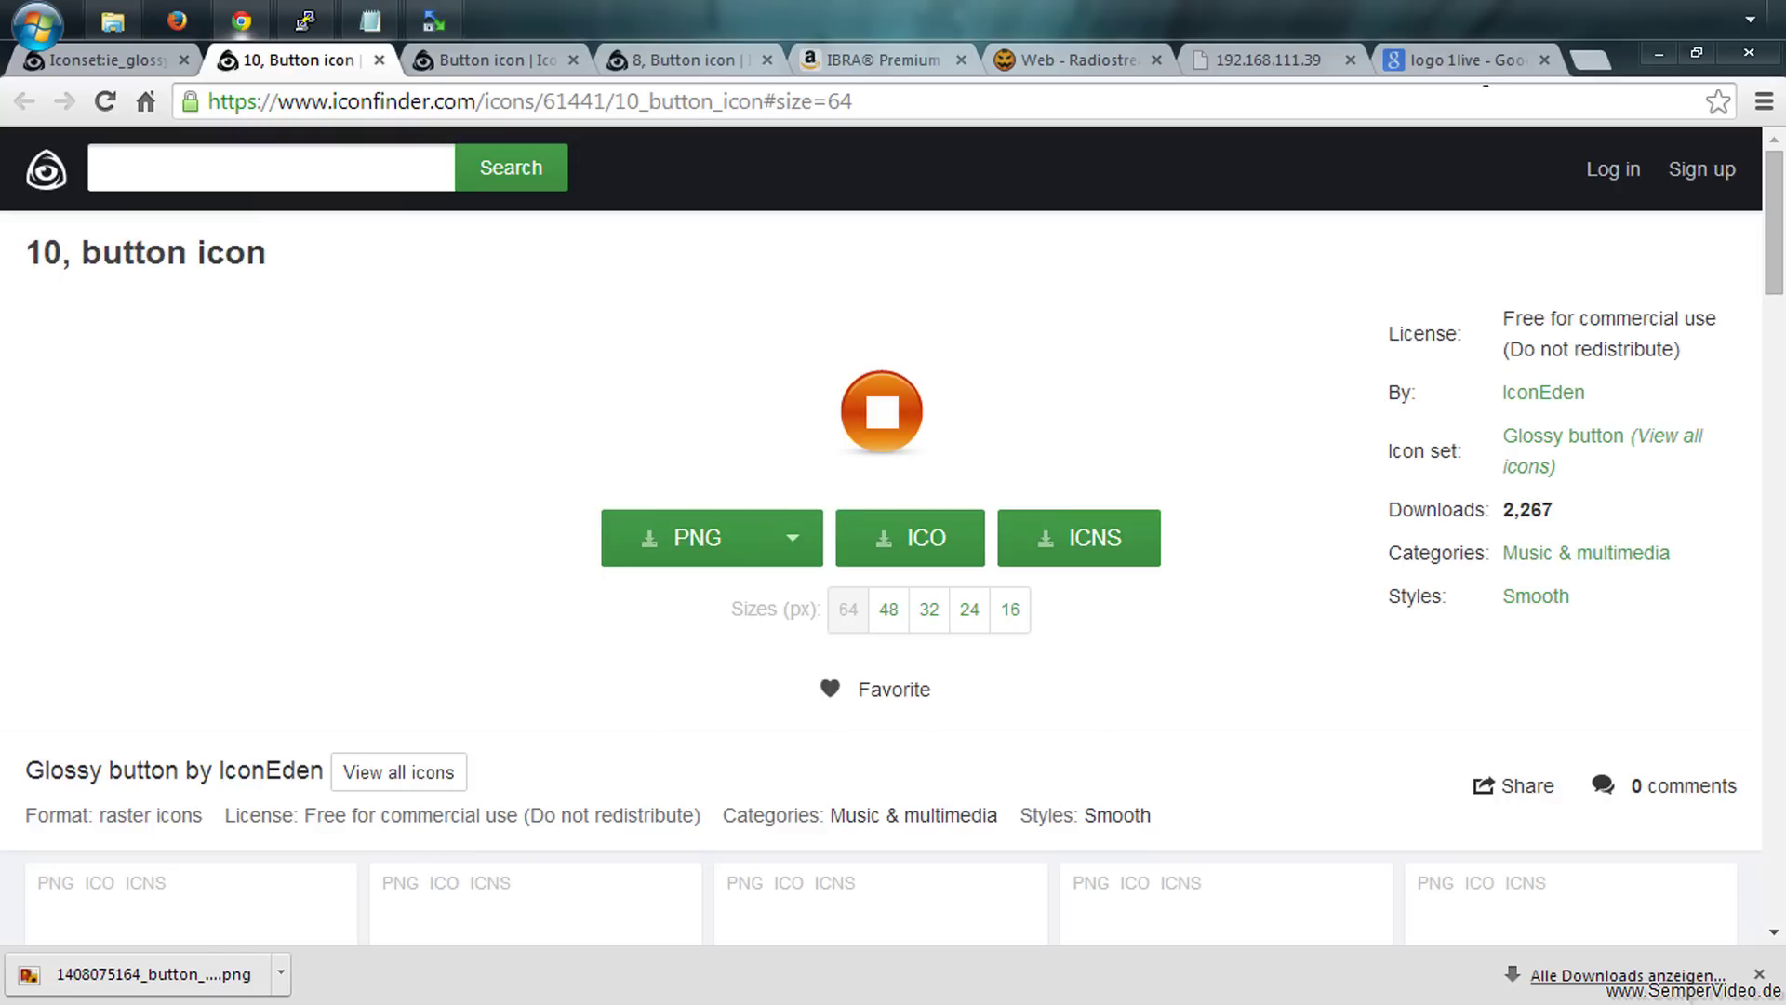
pyautogui.click(112, 21)
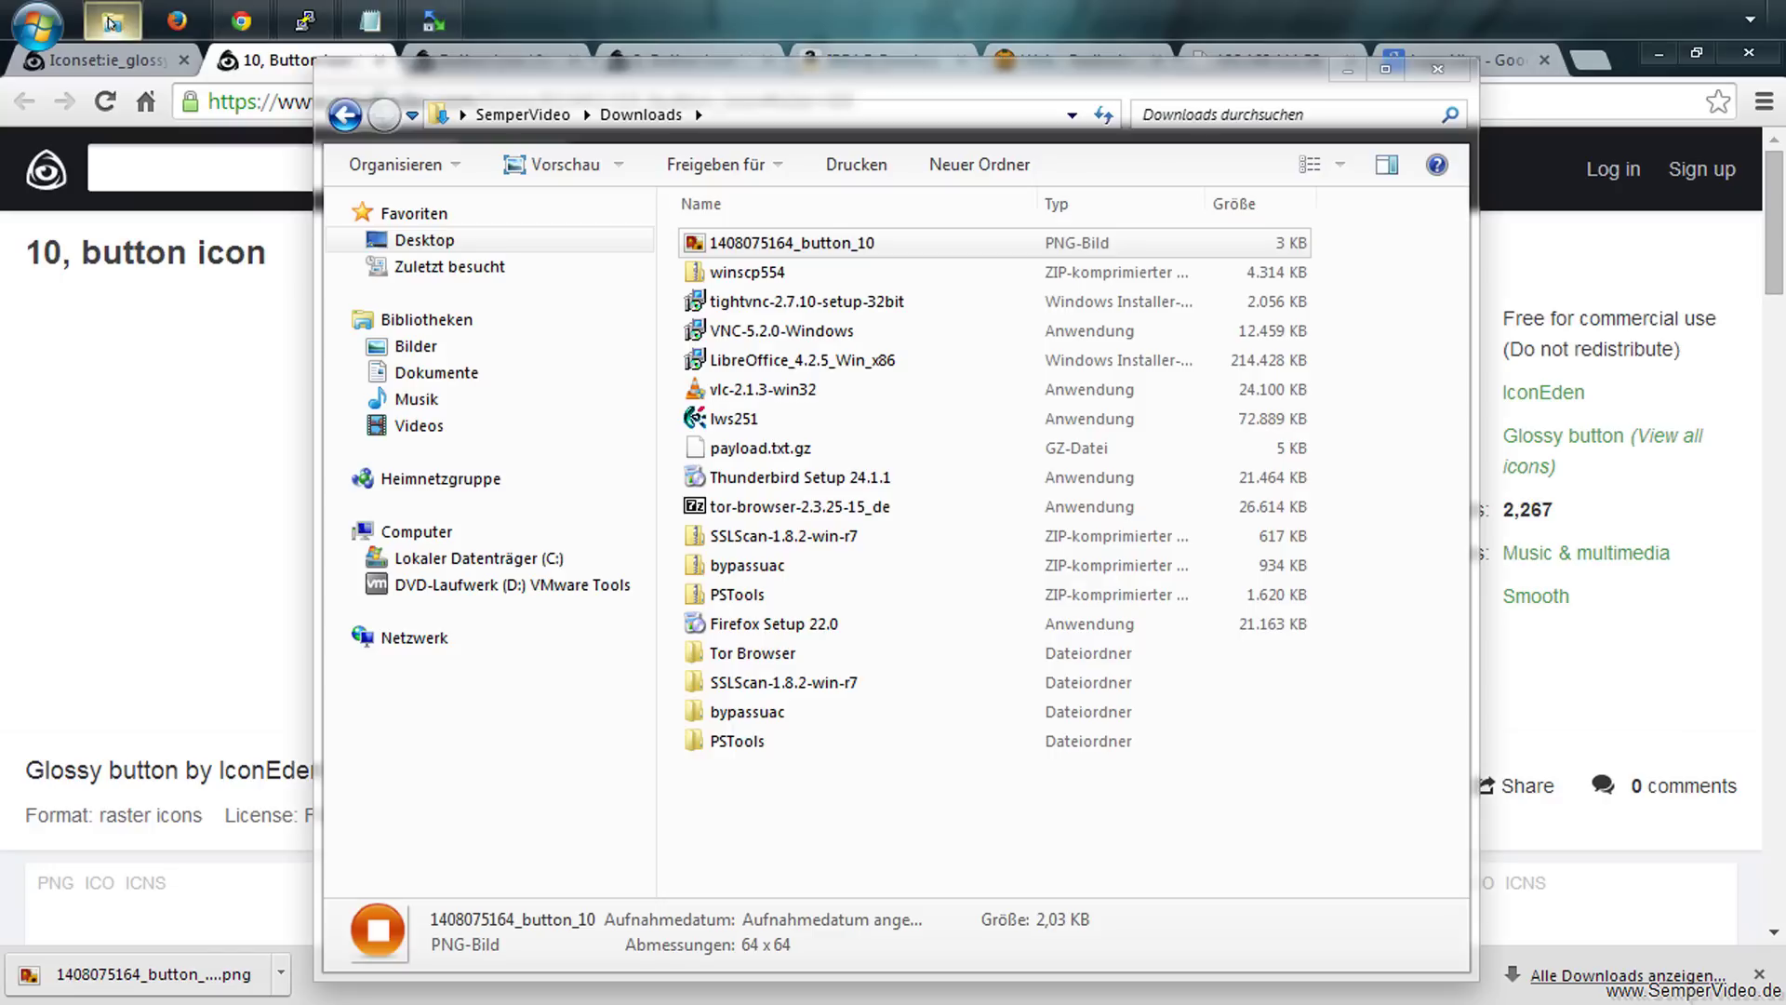
pyautogui.rightClick(835, 240)
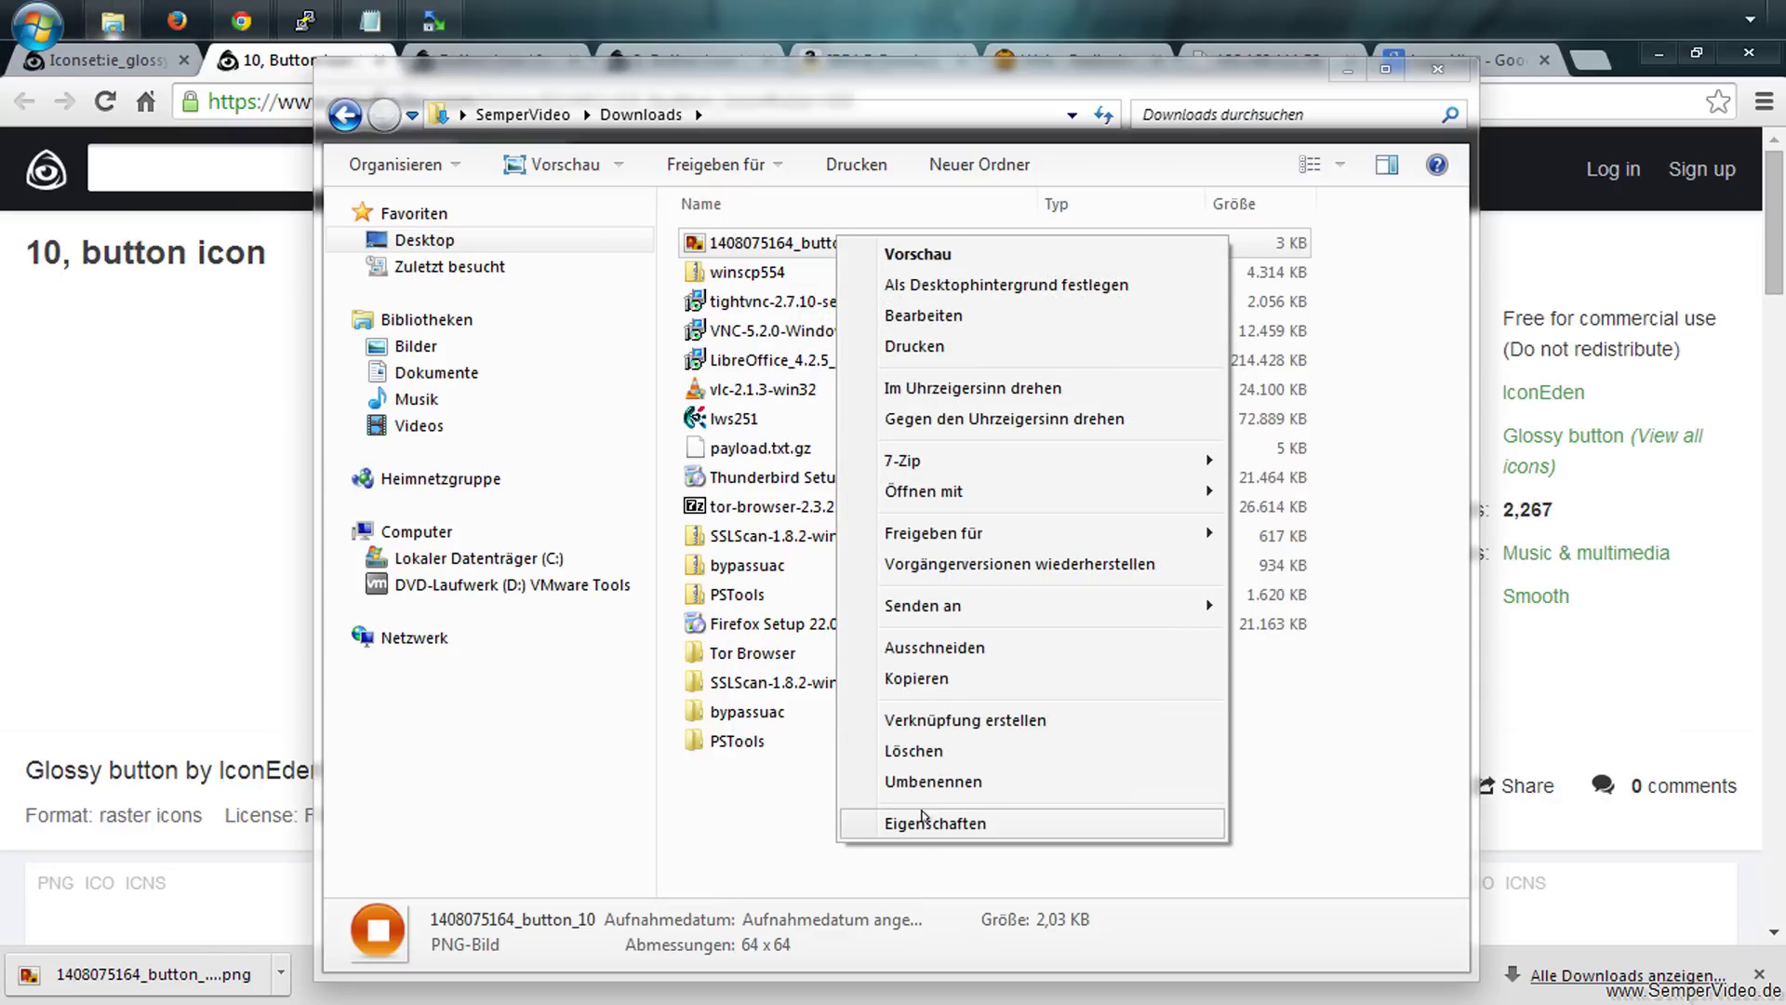
pyautogui.click(941, 781)
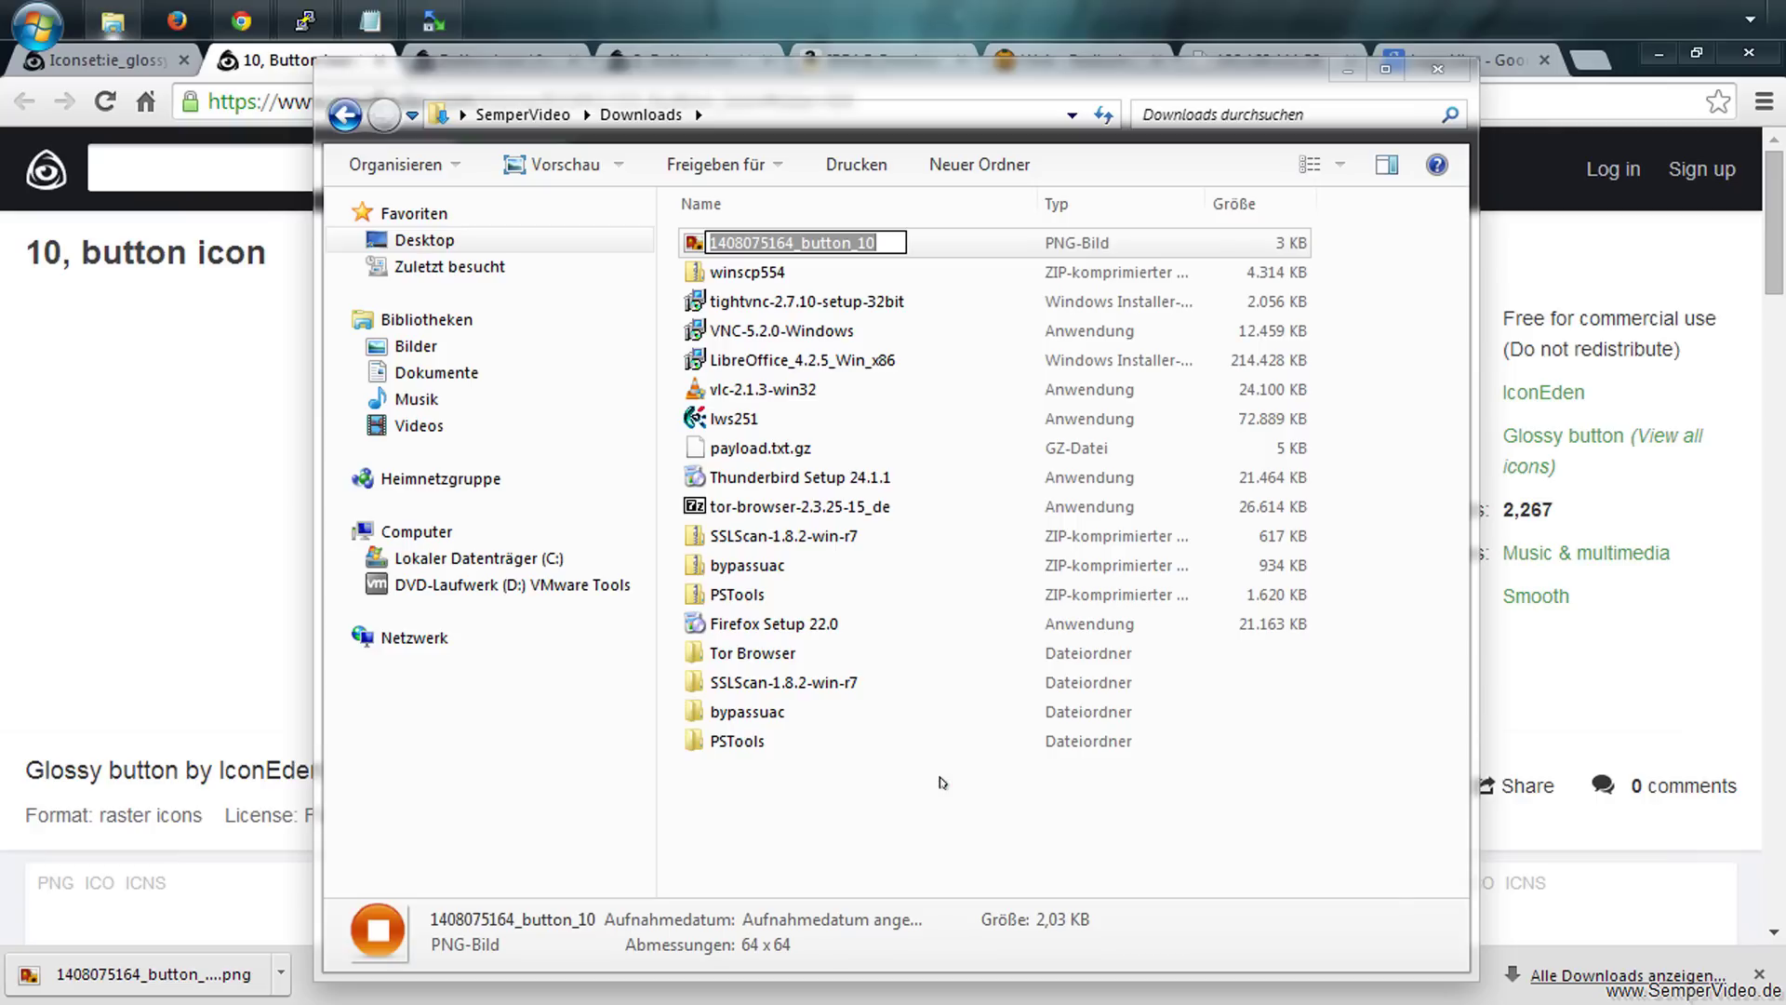
pyautogui.write('stop.p')
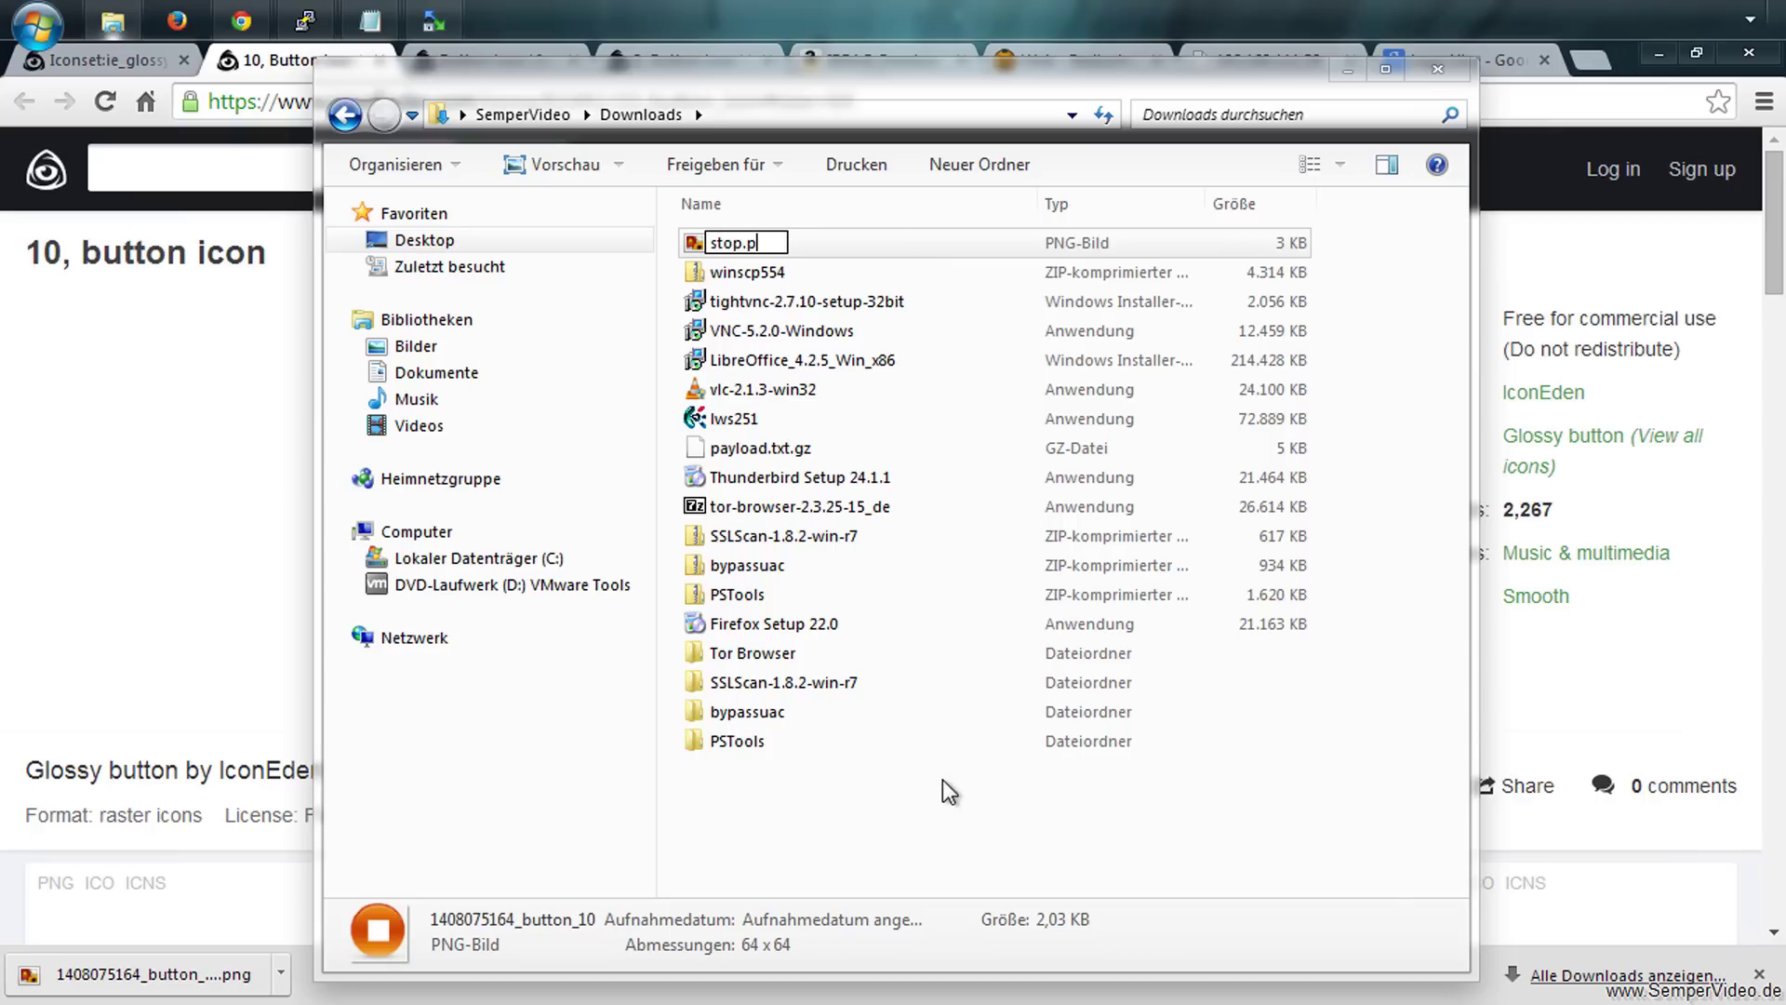
pyautogui.write('ng')
pyautogui.press('Return')
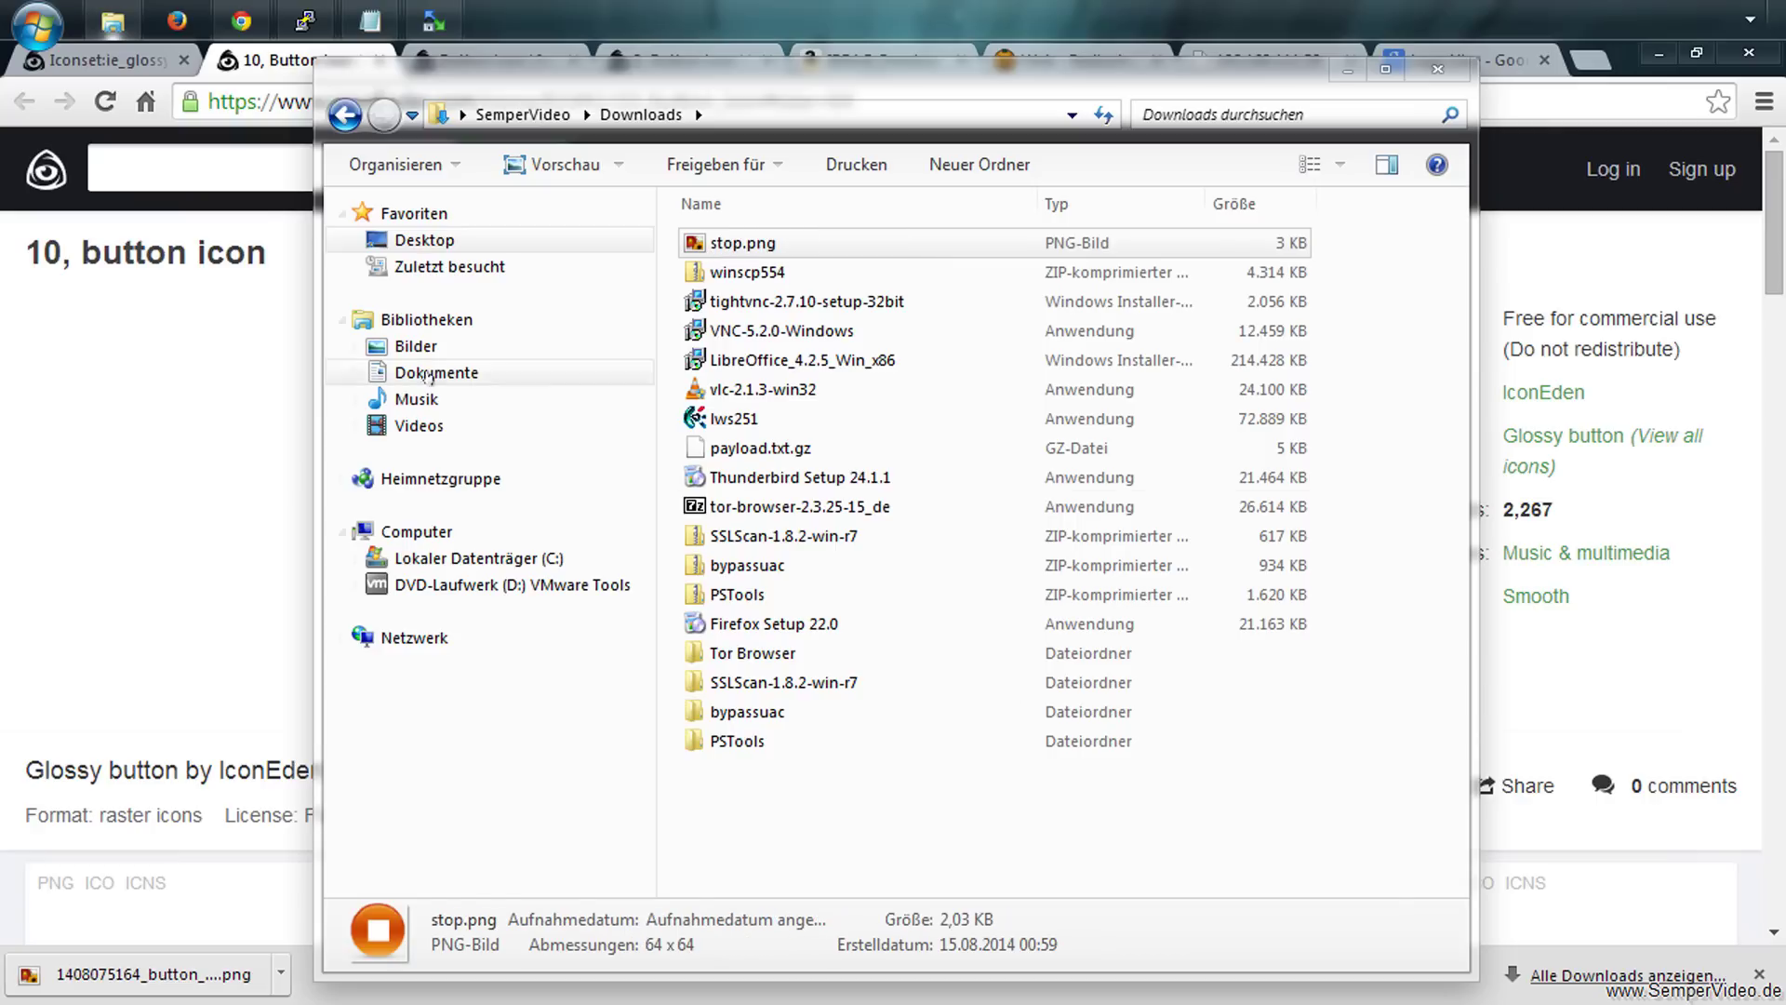
# Download the plus icon as a PNG and rename it lauter.png
pyautogui.click(166, 364)
pyautogui.click(470, 61)
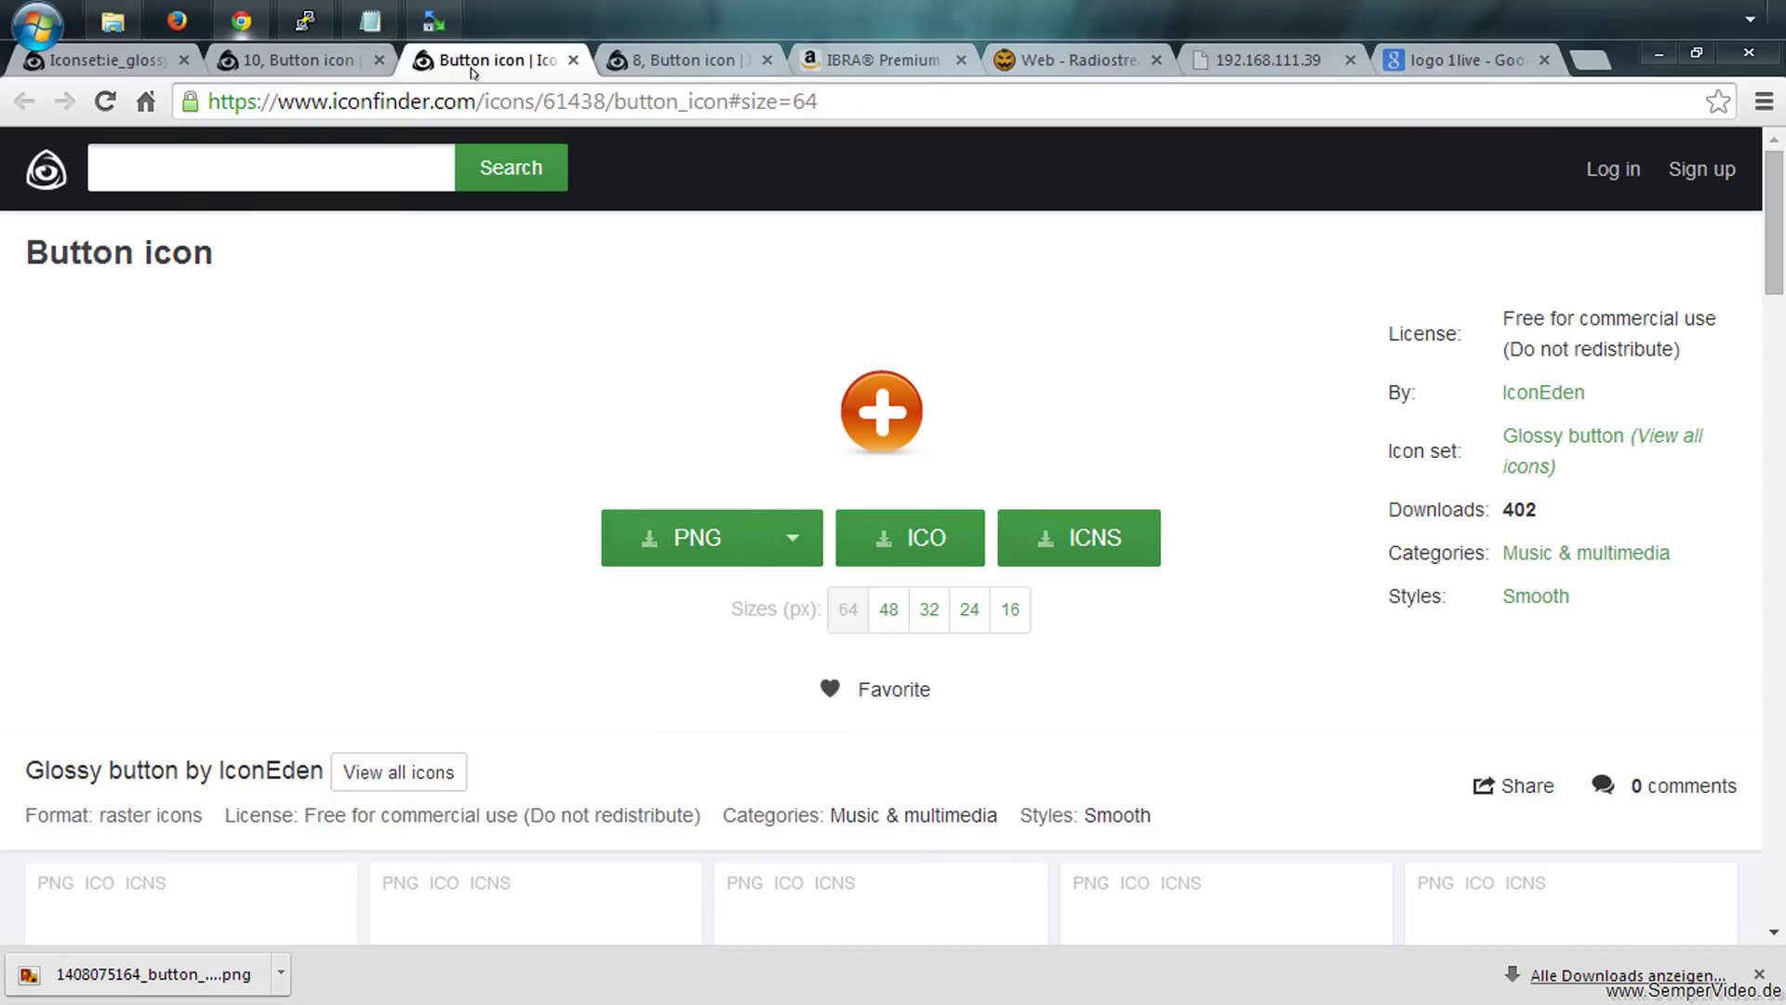
pyautogui.click(693, 536)
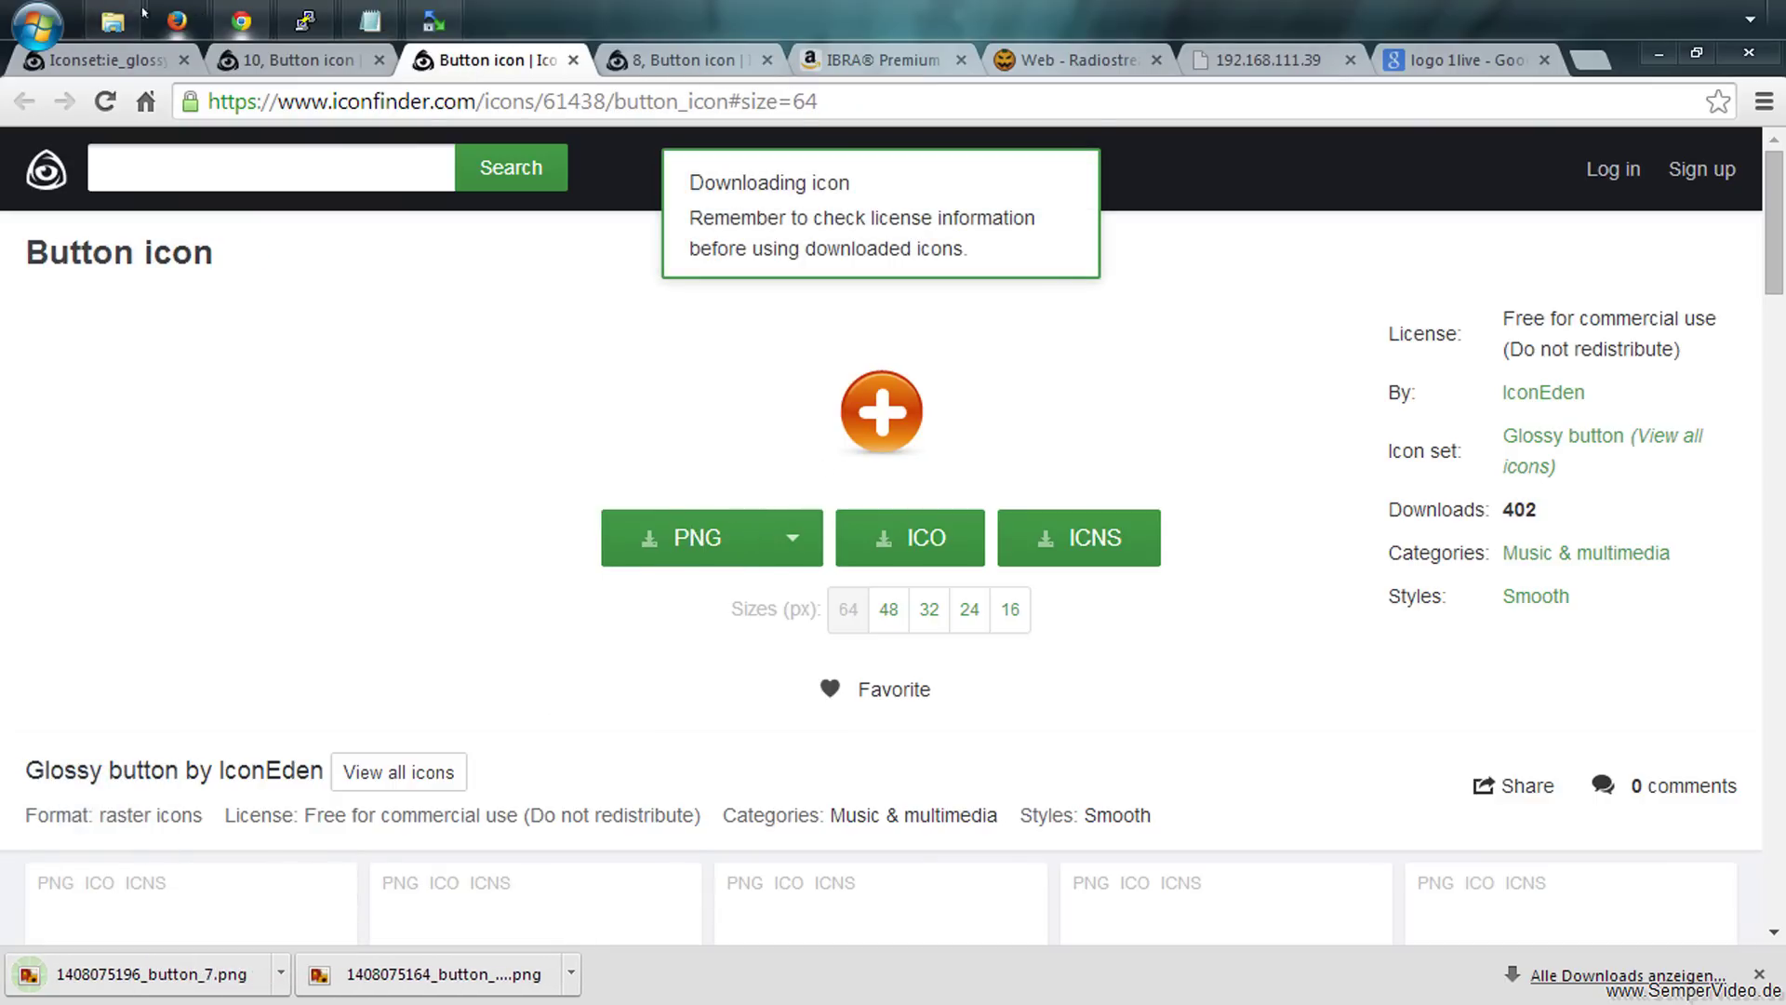
pyautogui.hotkey('alt', 'Tab')
pyautogui.click(789, 244)
pyautogui.rightClick(787, 245)
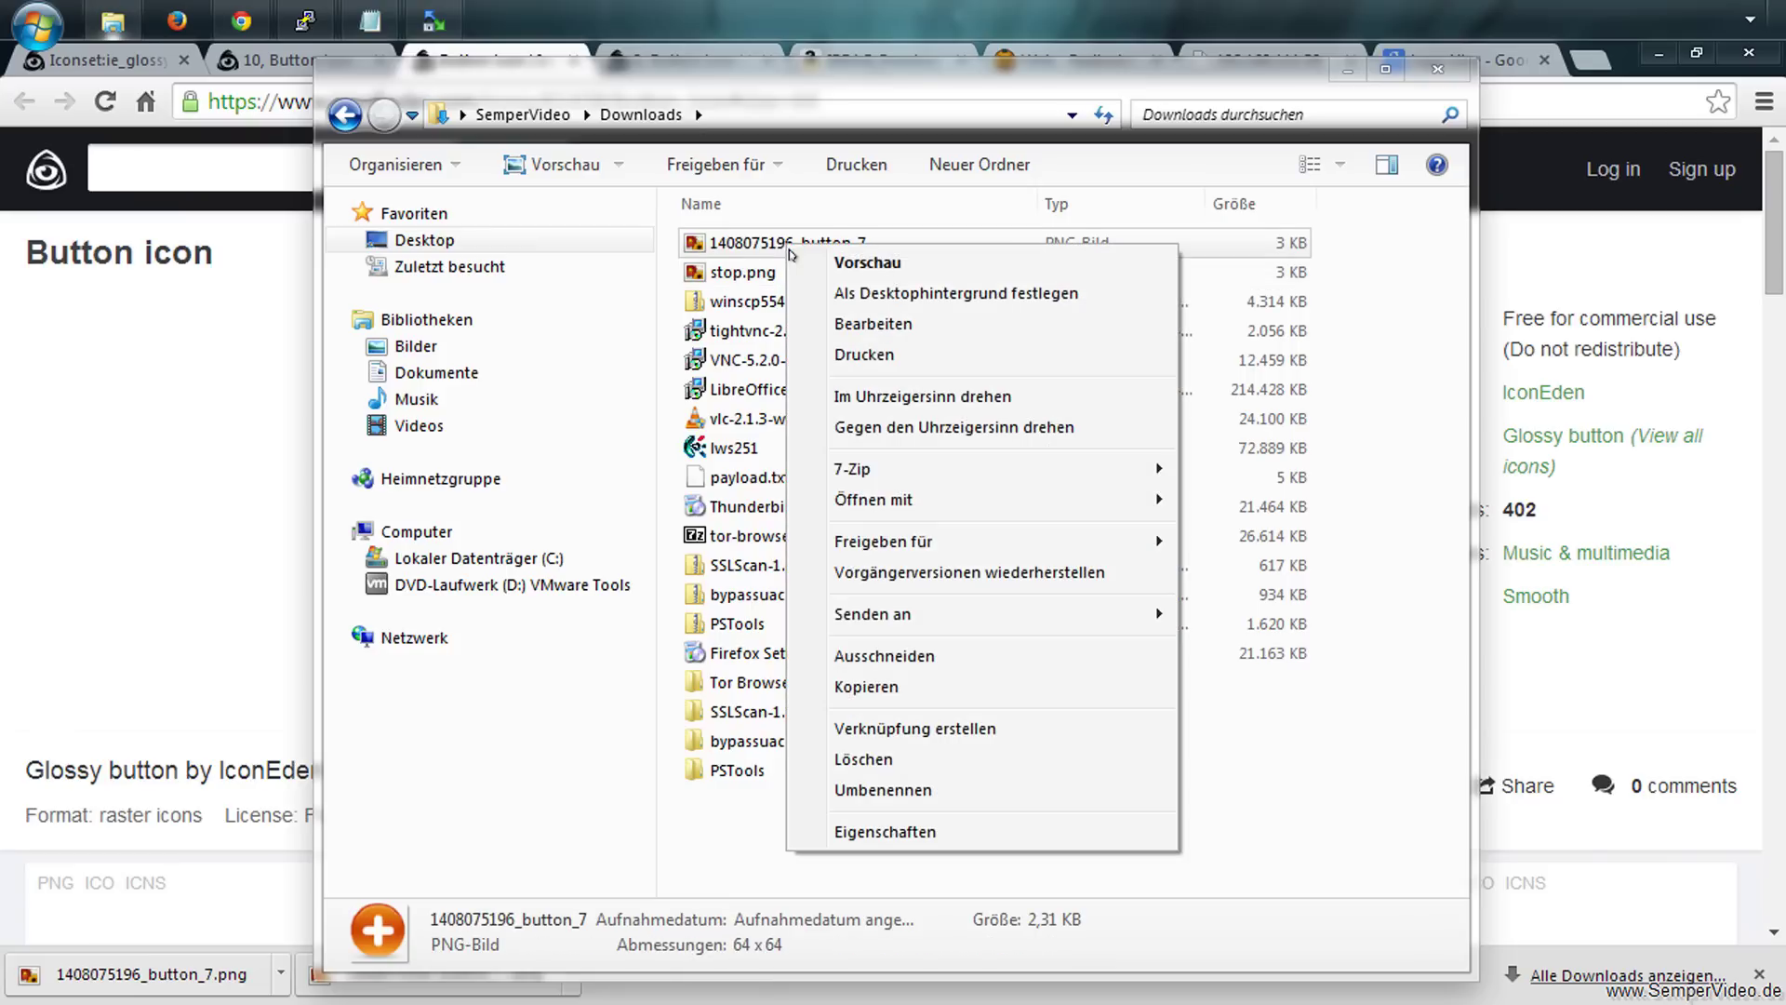
pyautogui.click(838, 789)
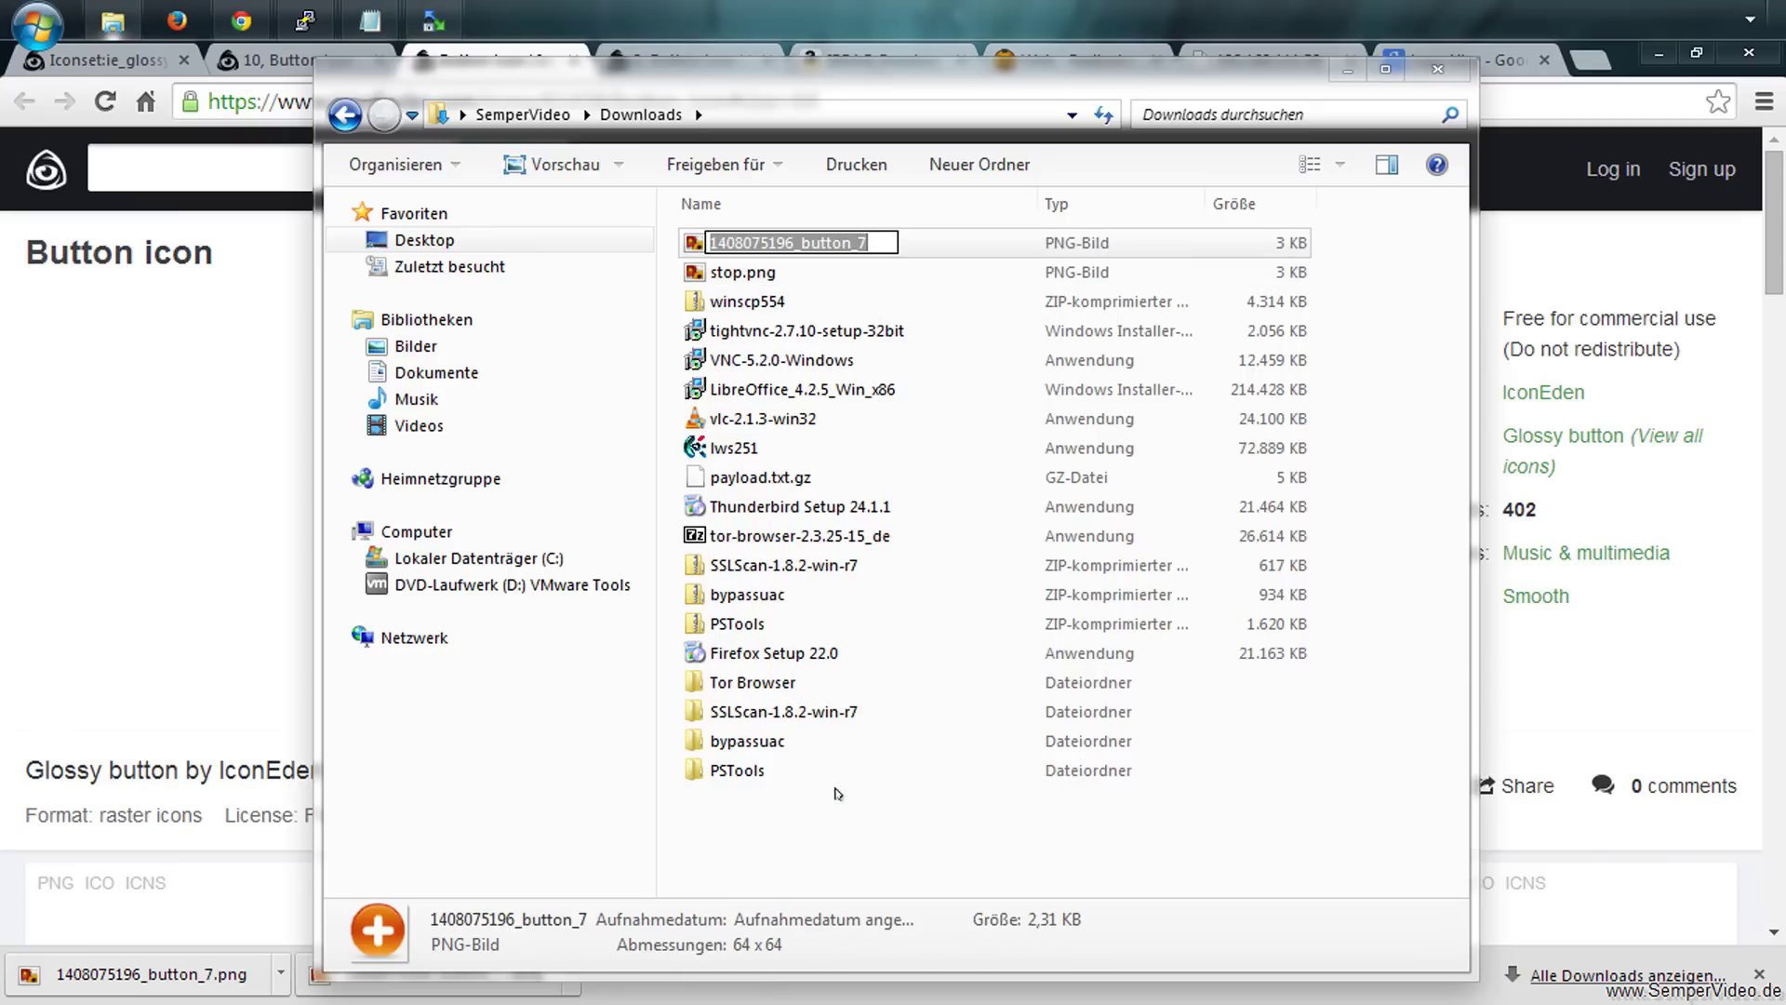
pyautogui.write('lauter.png')
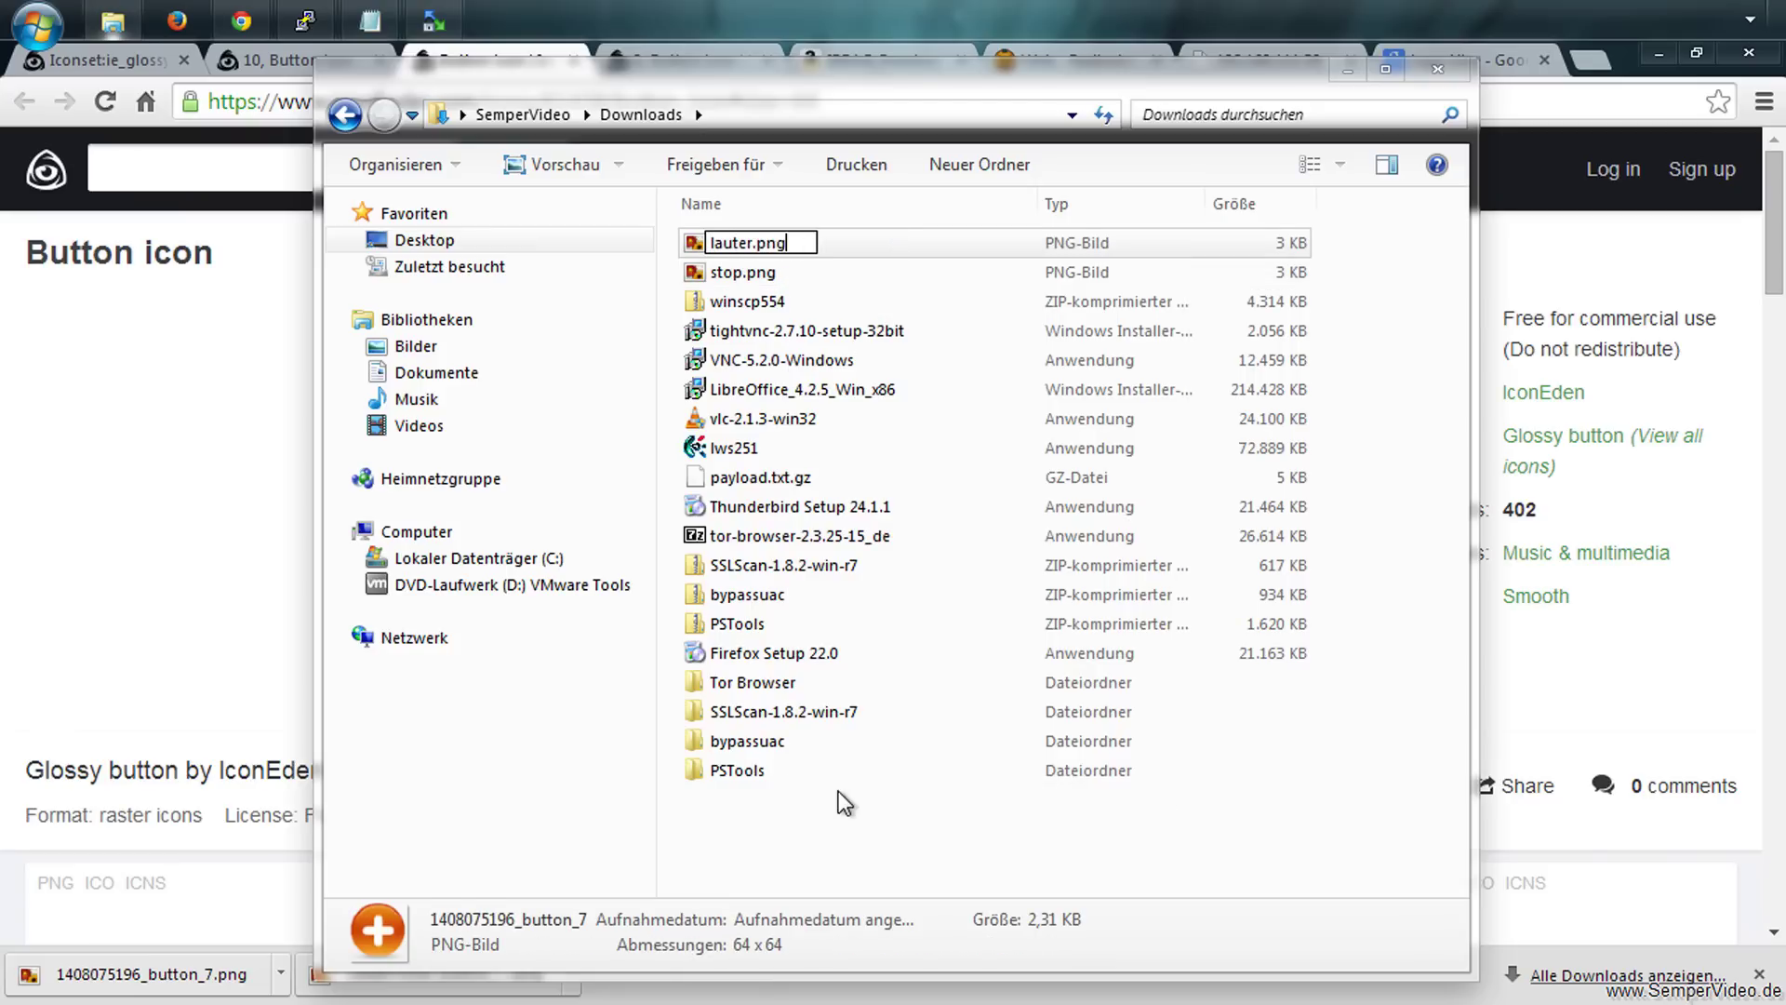
pyautogui.press('Return')
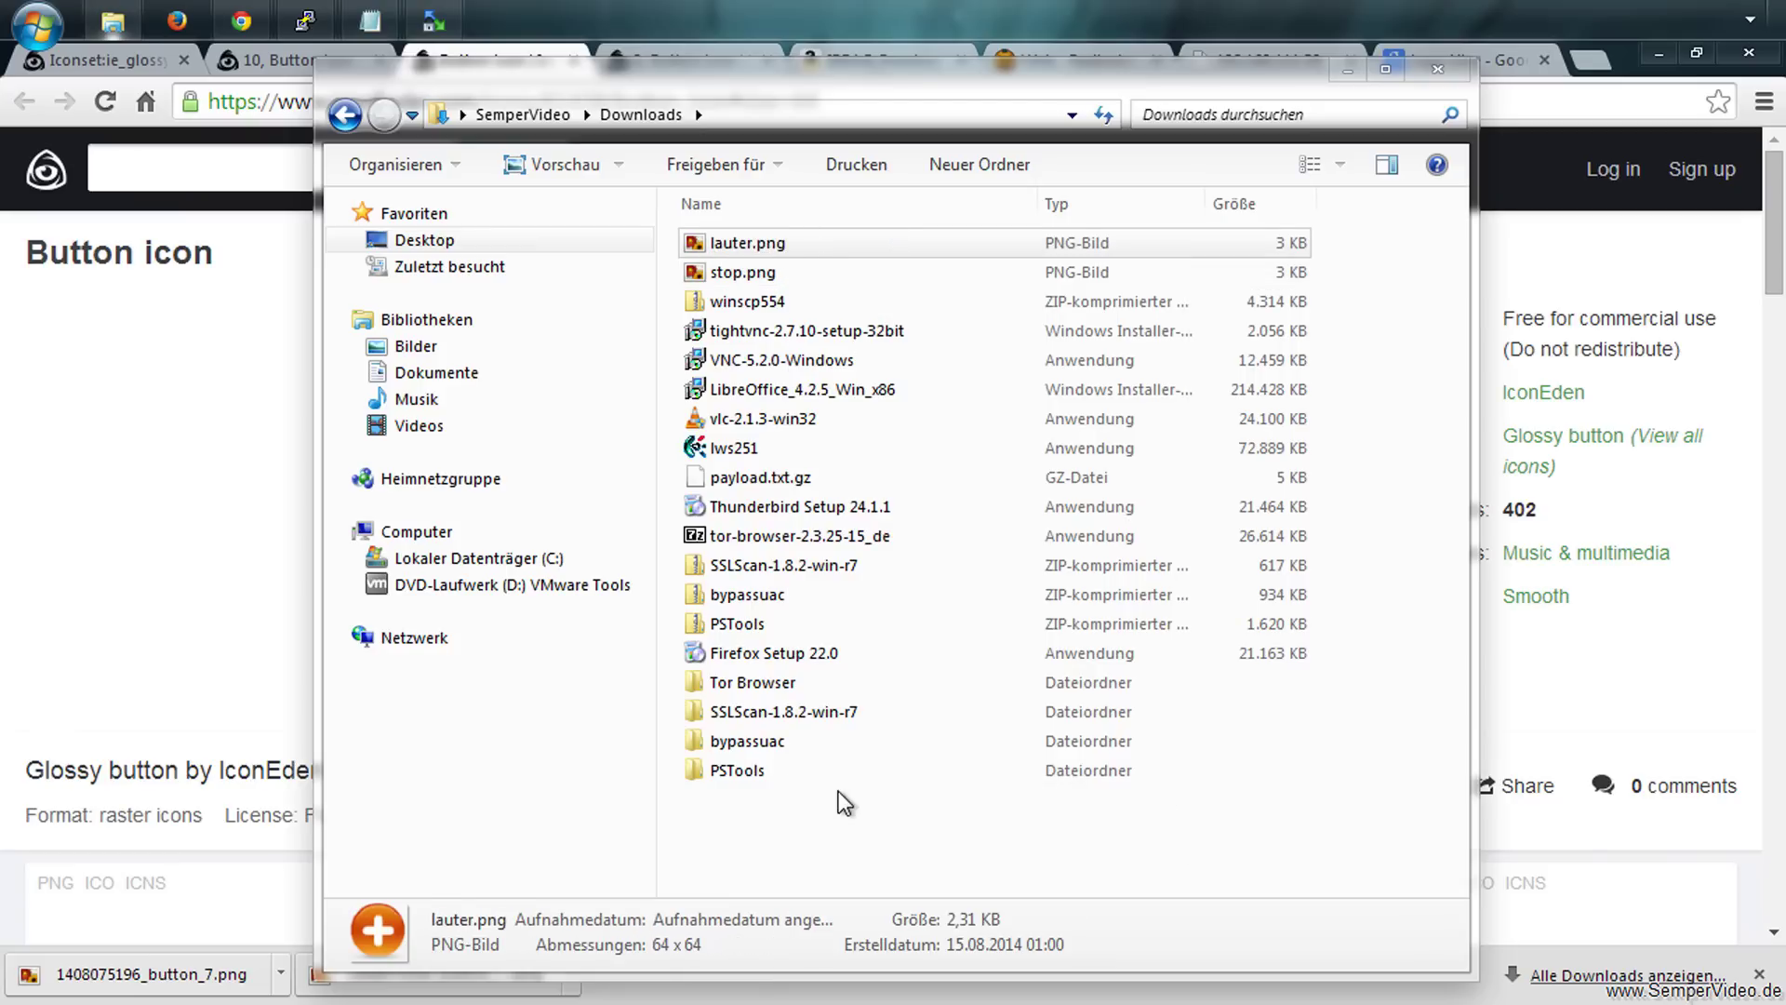
# Download the minus icon as a PNG and rename it leiser.png
pyautogui.click(72, 593)
pyautogui.click(649, 60)
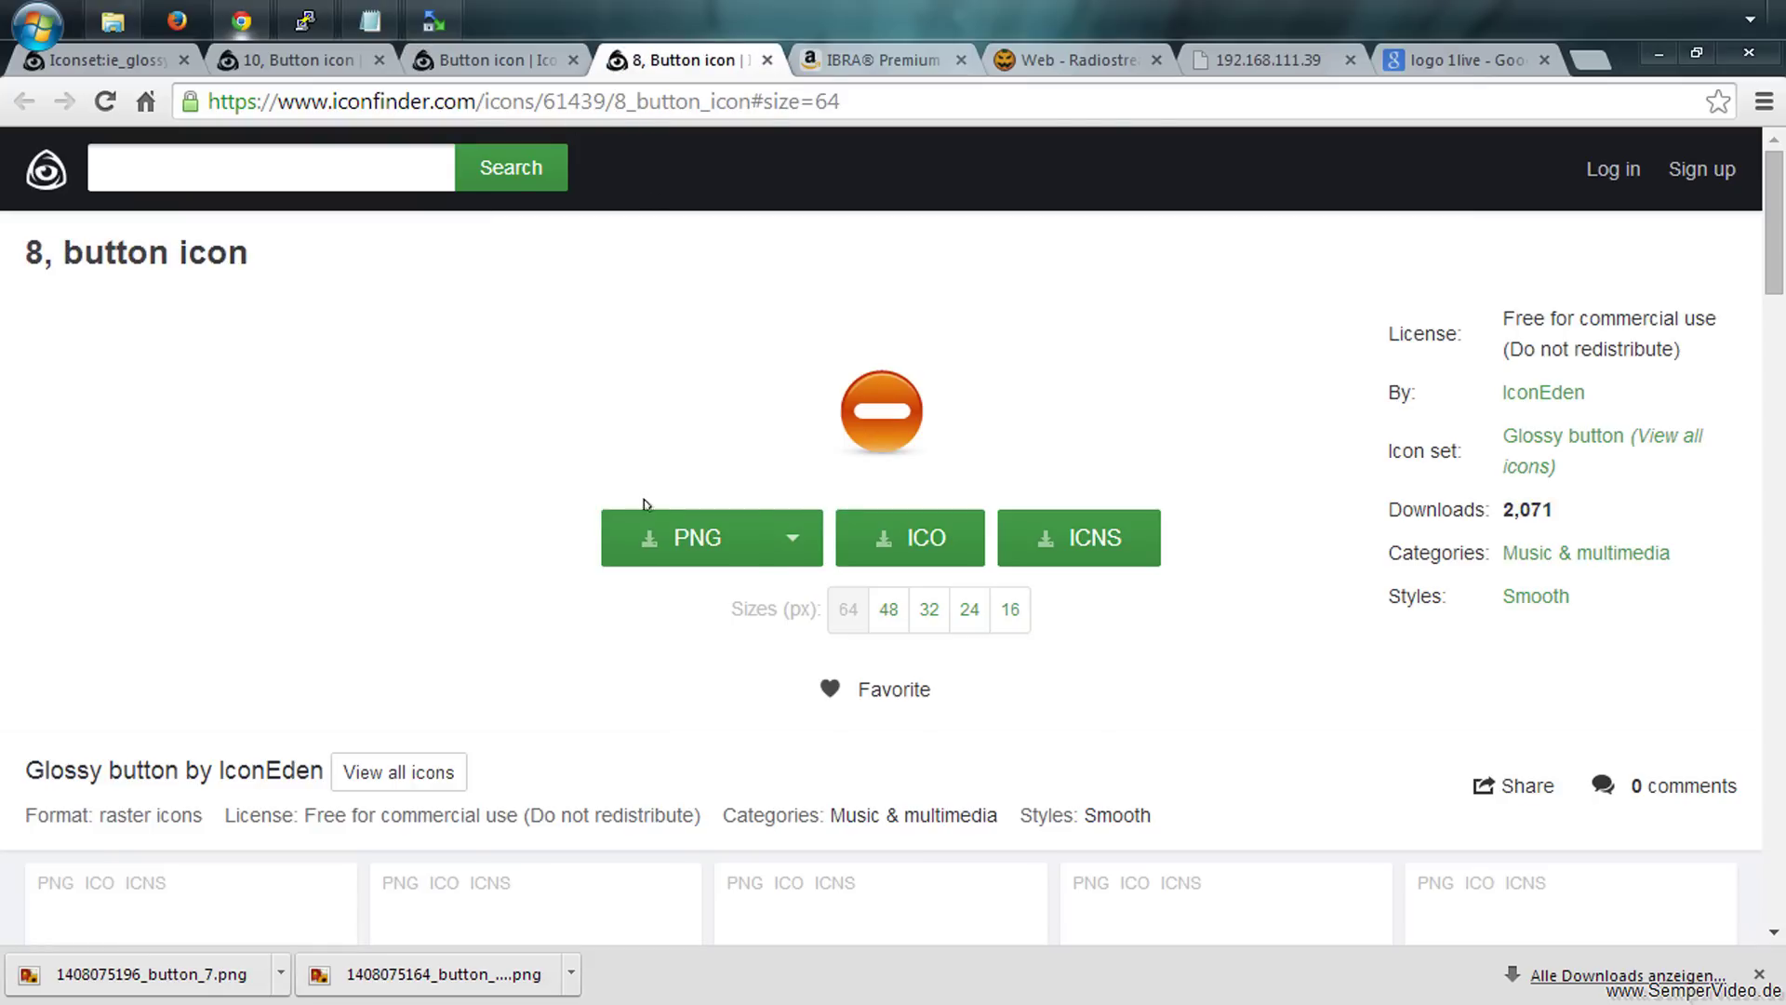
pyautogui.click(645, 554)
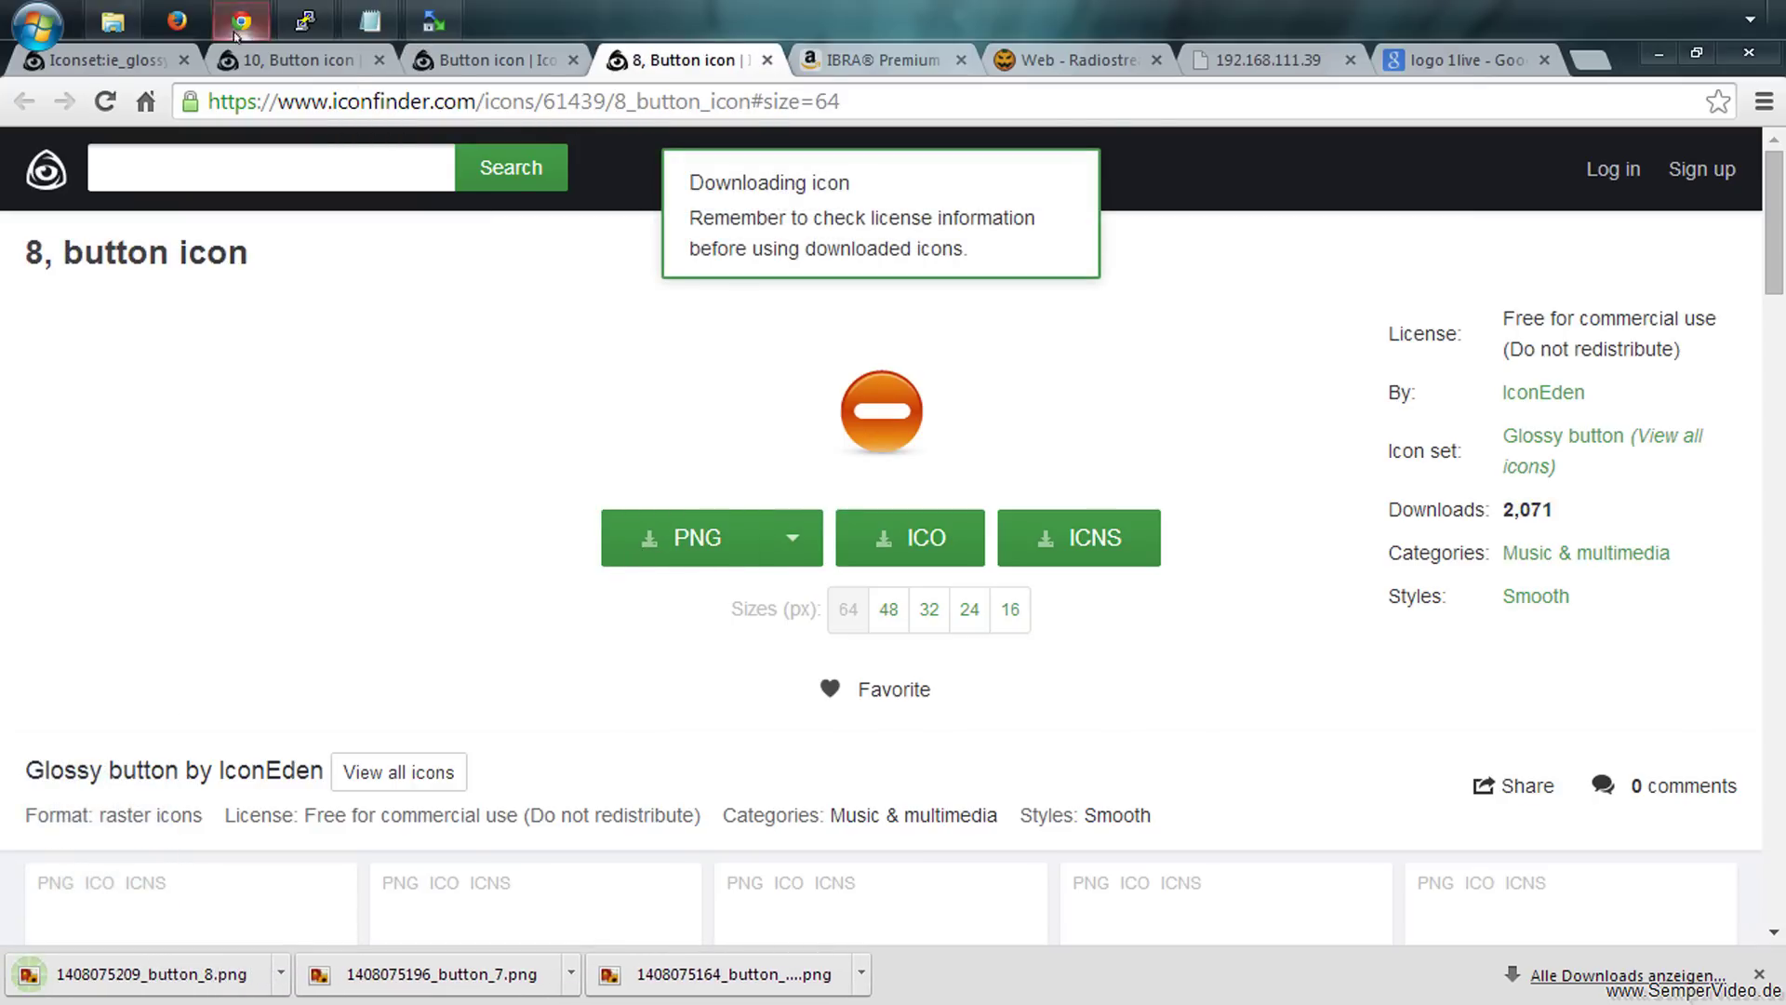
pyautogui.click(112, 21)
pyautogui.click(782, 242)
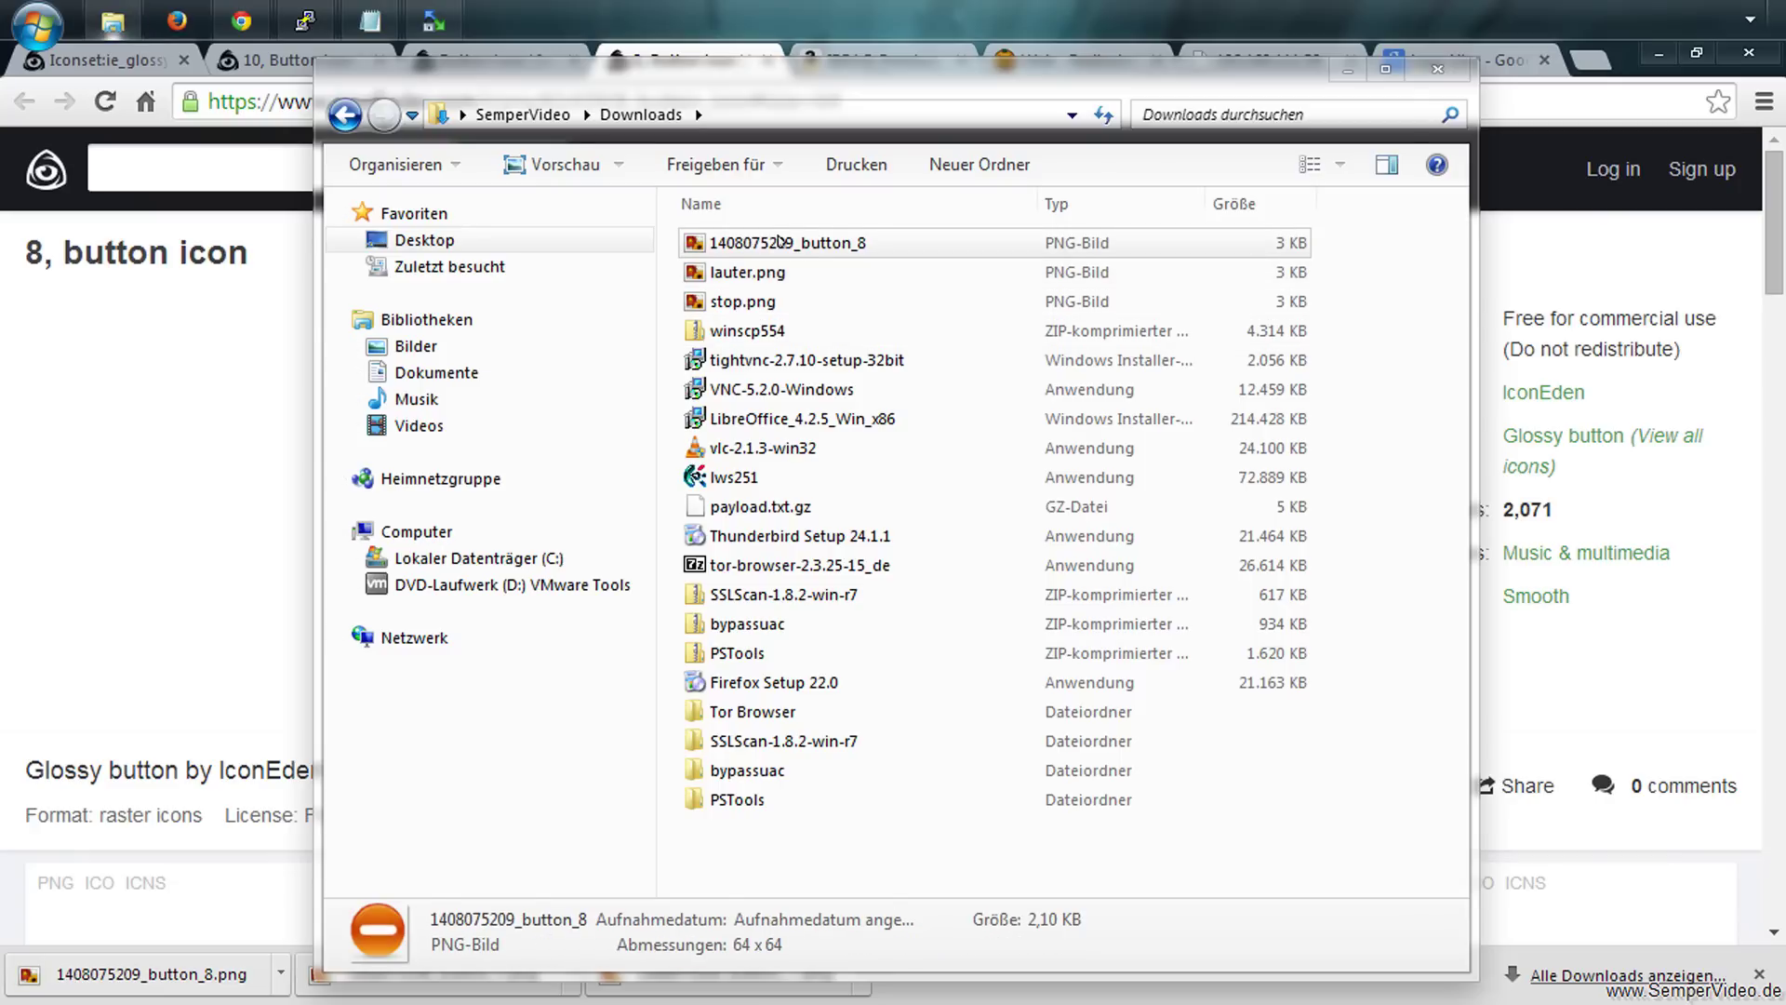
pyautogui.rightClick(782, 242)
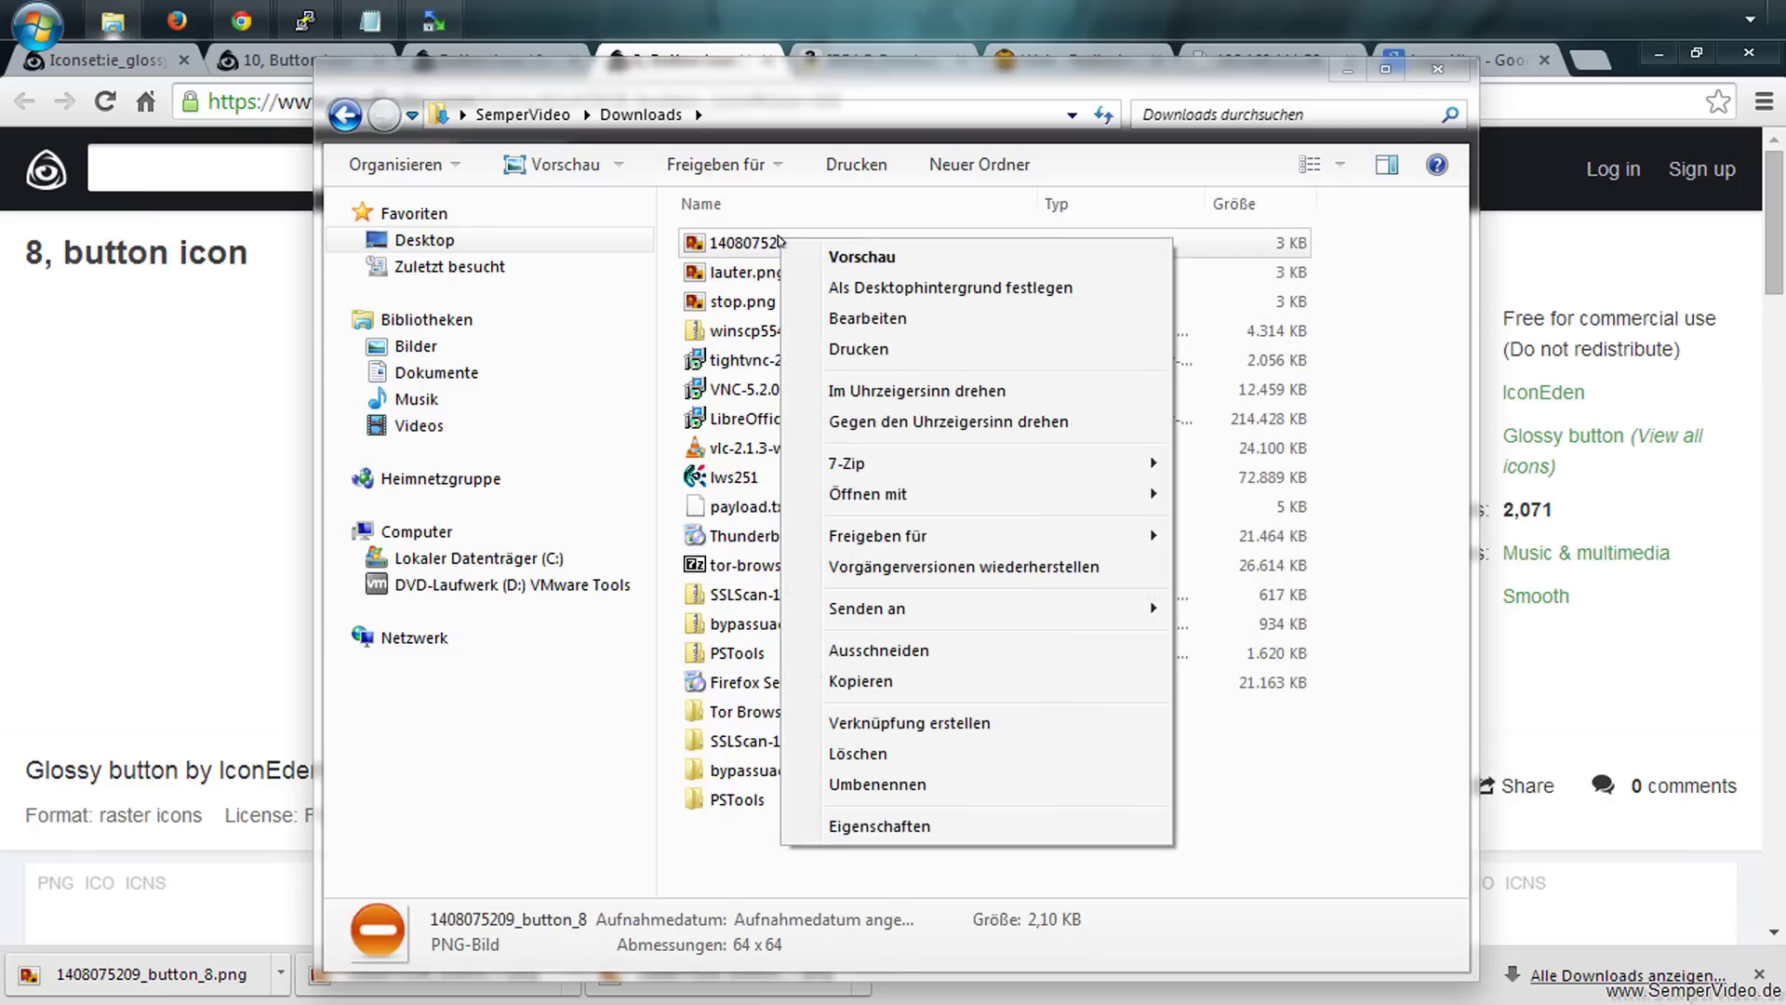
pyautogui.click(854, 784)
pyautogui.write('leiser.png')
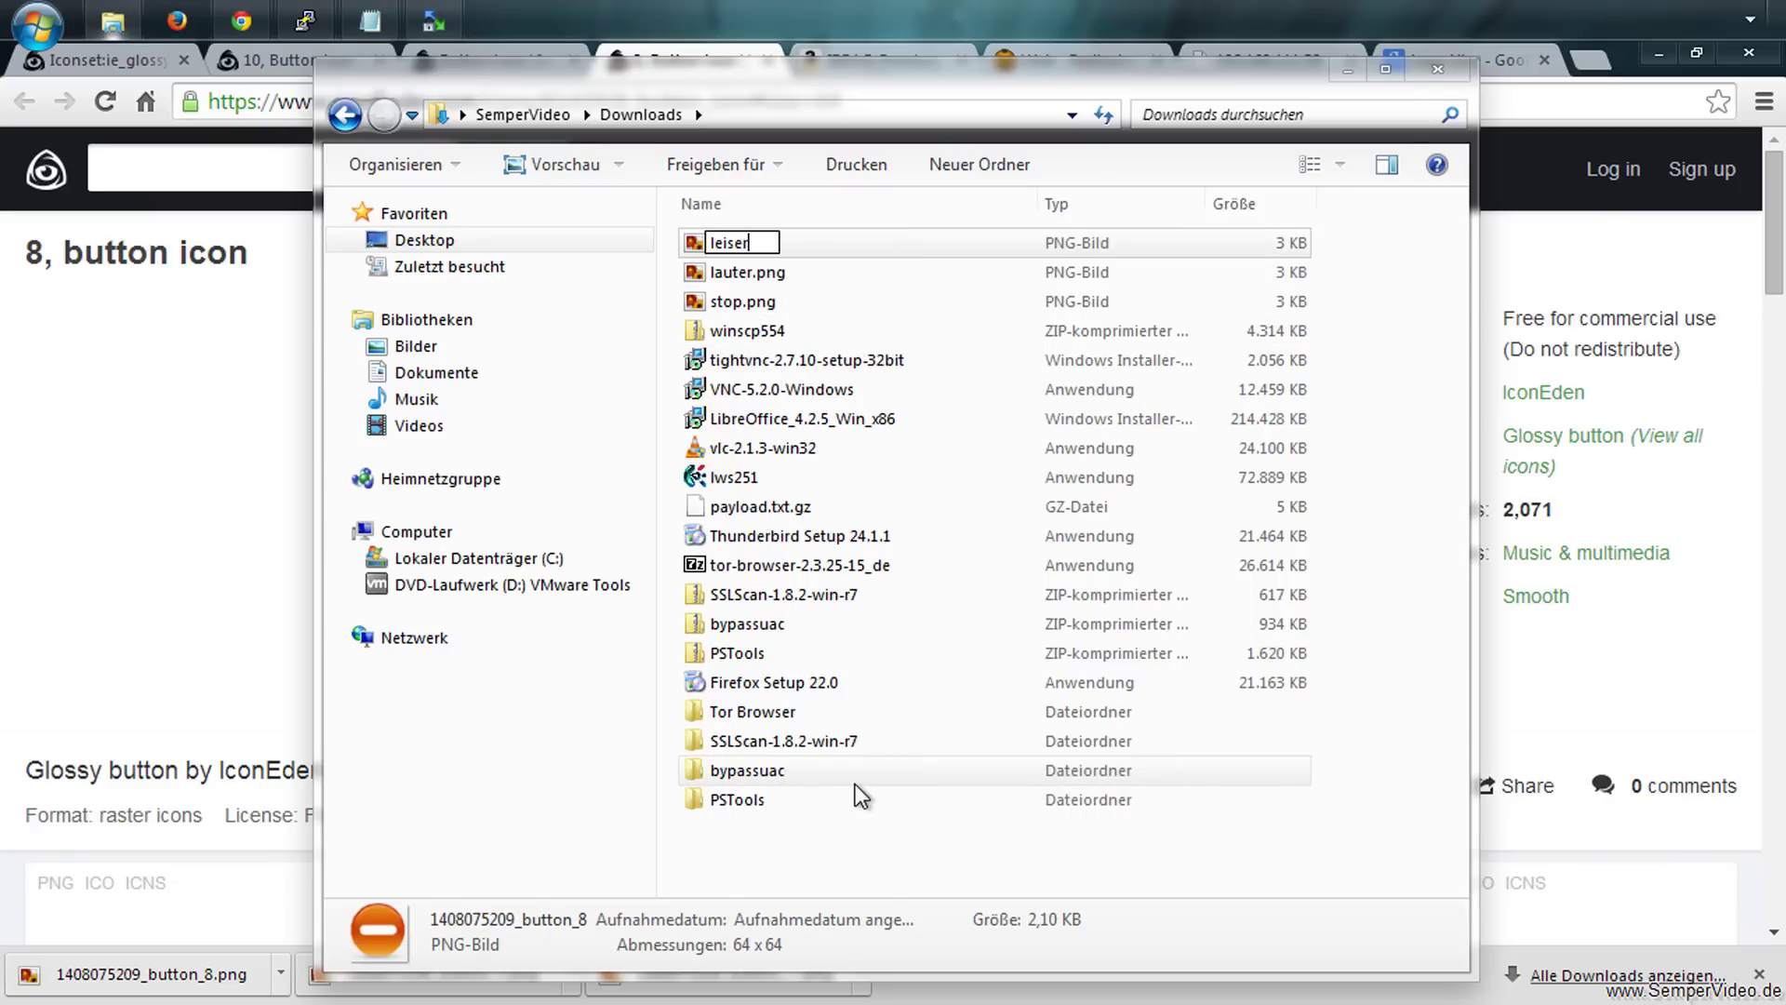
pyautogui.press('Return')
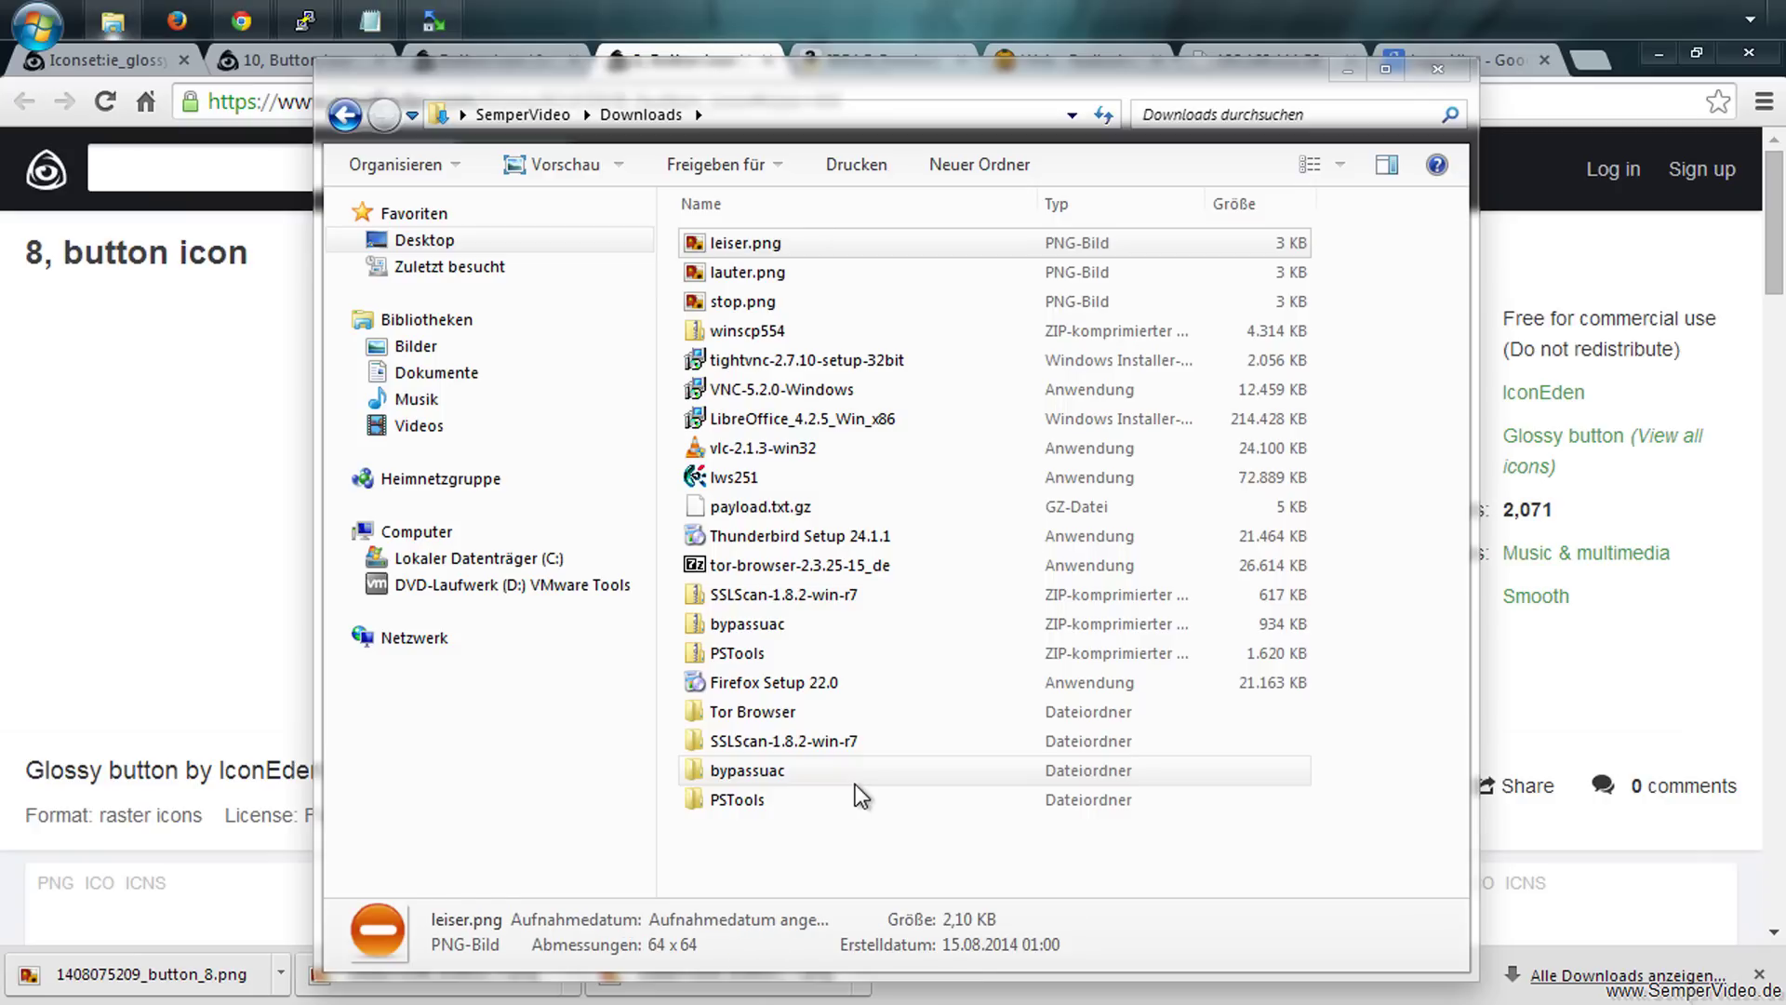
# Move the three button images into Documents, then minimize Explorer and shrink Chrome
pyautogui.hotkey('shift', 'Down')
pyautogui.hotkey('shift', 'Down')
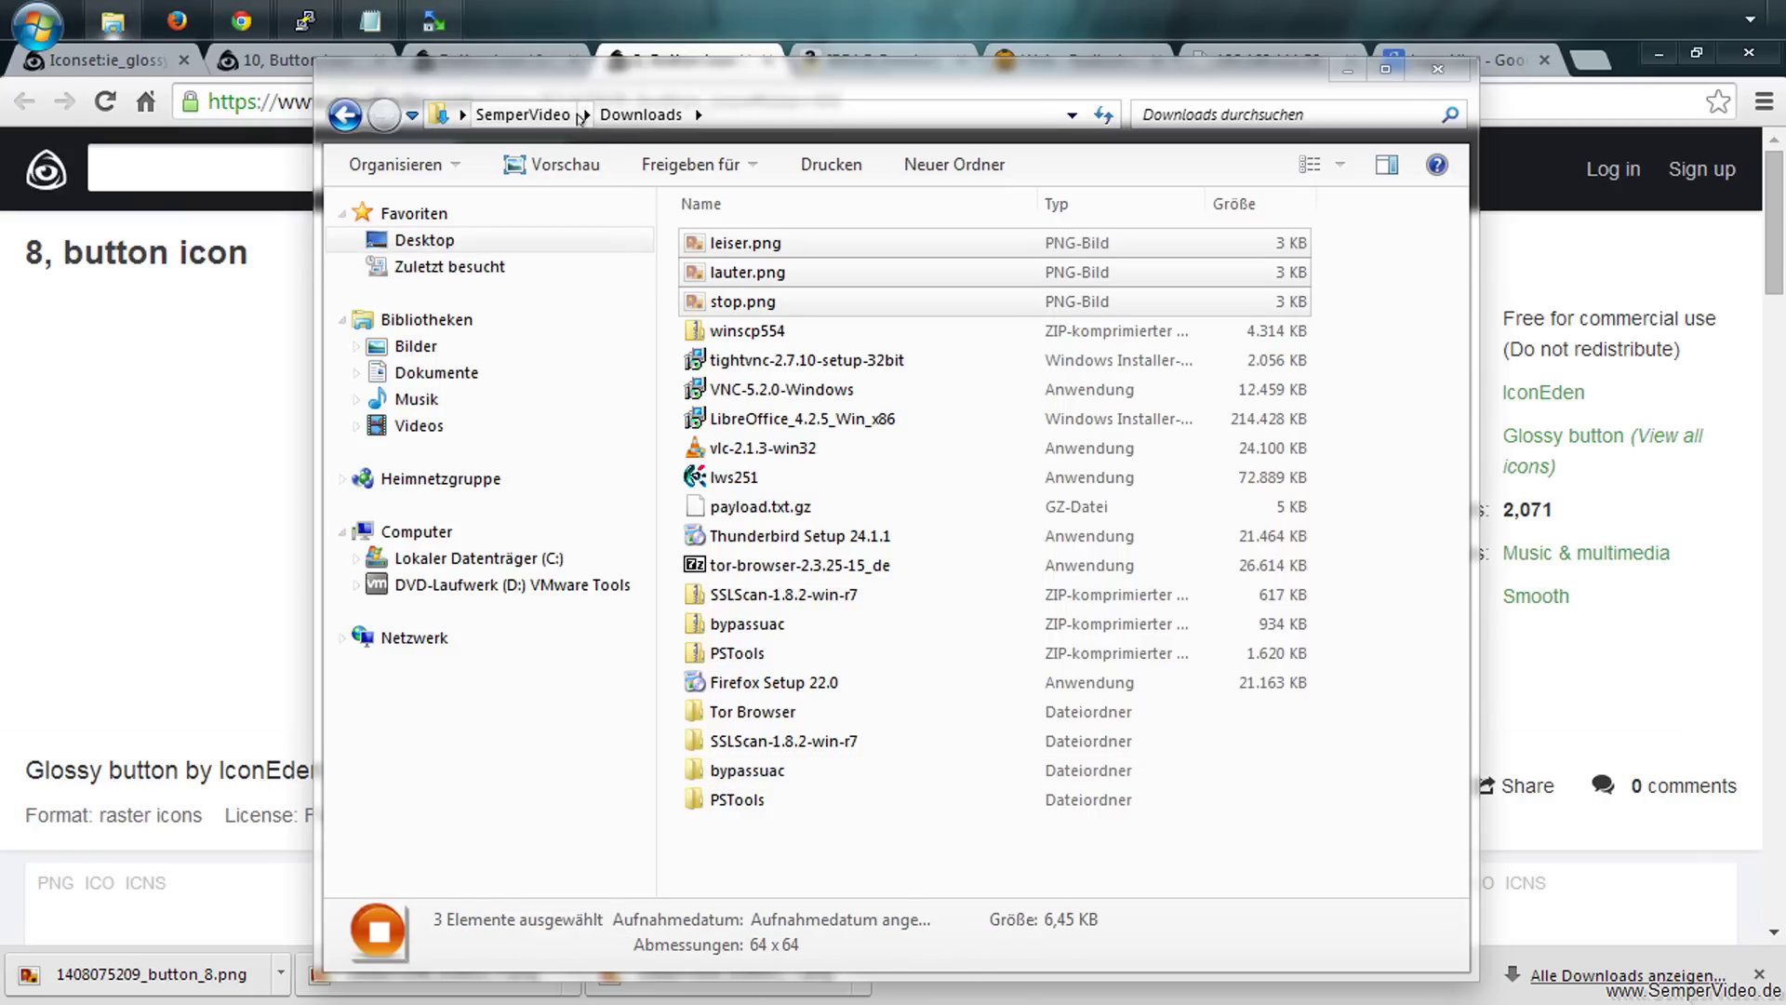
pyautogui.click(436, 373)
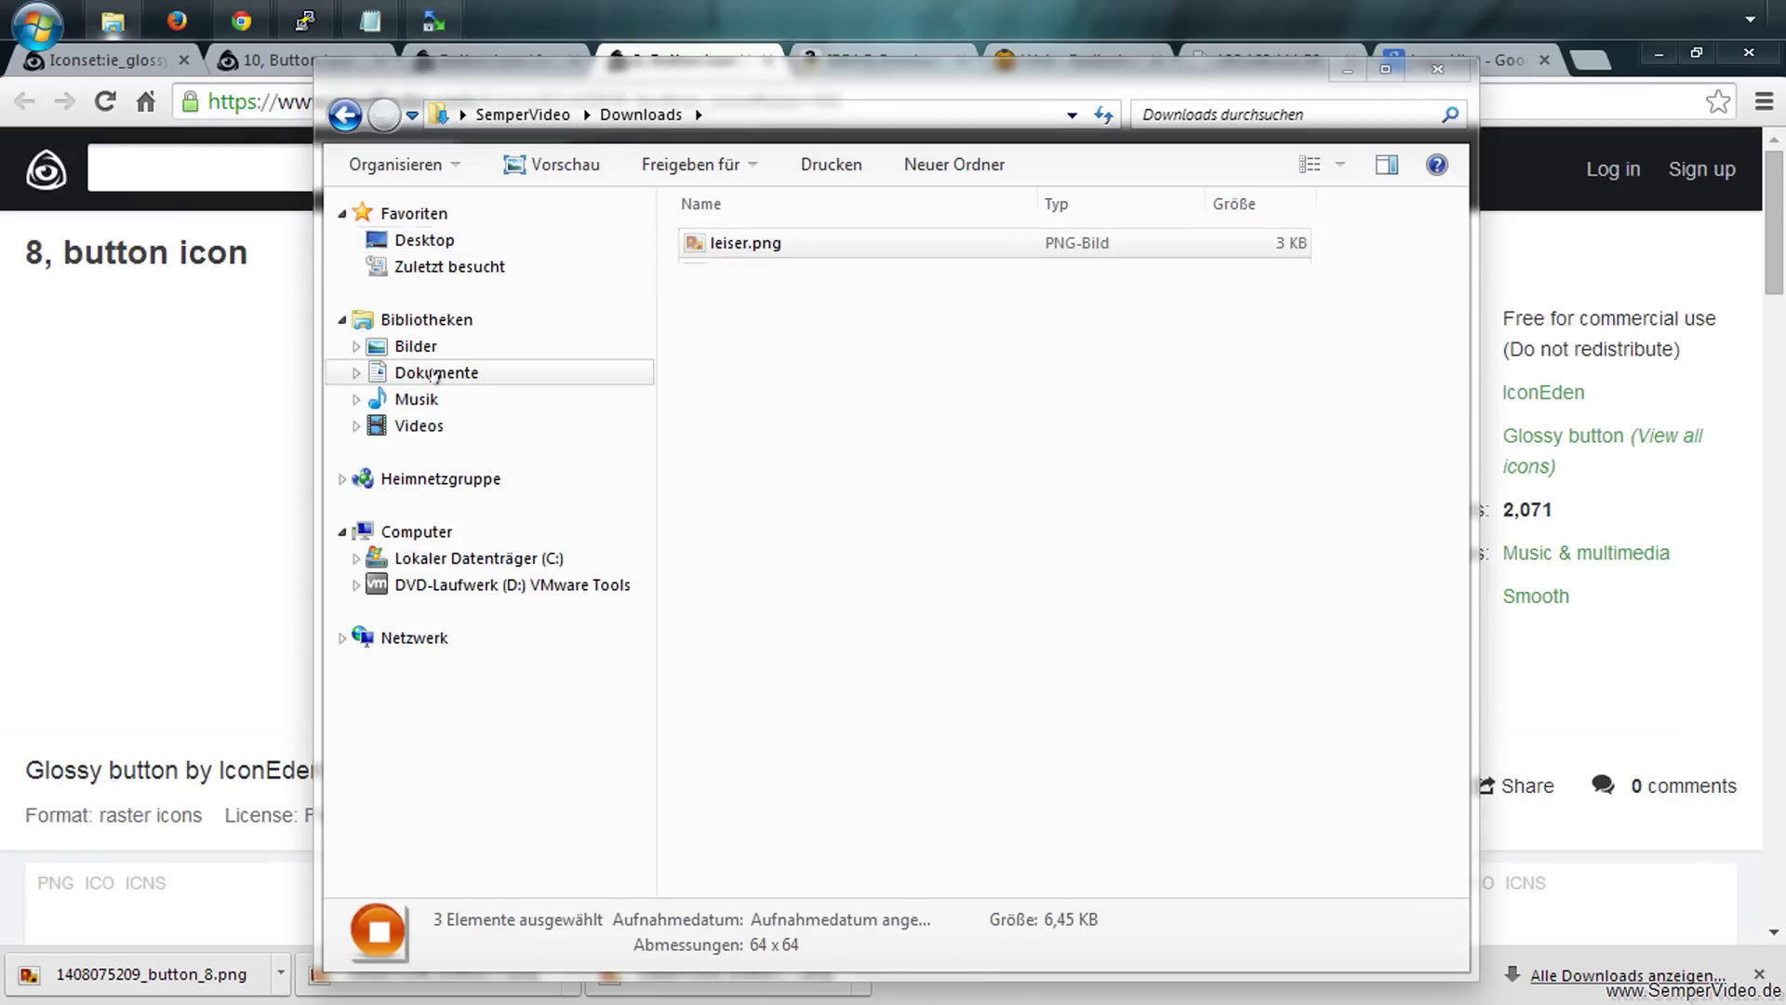
pyautogui.hotkey('ctrl', 'v')
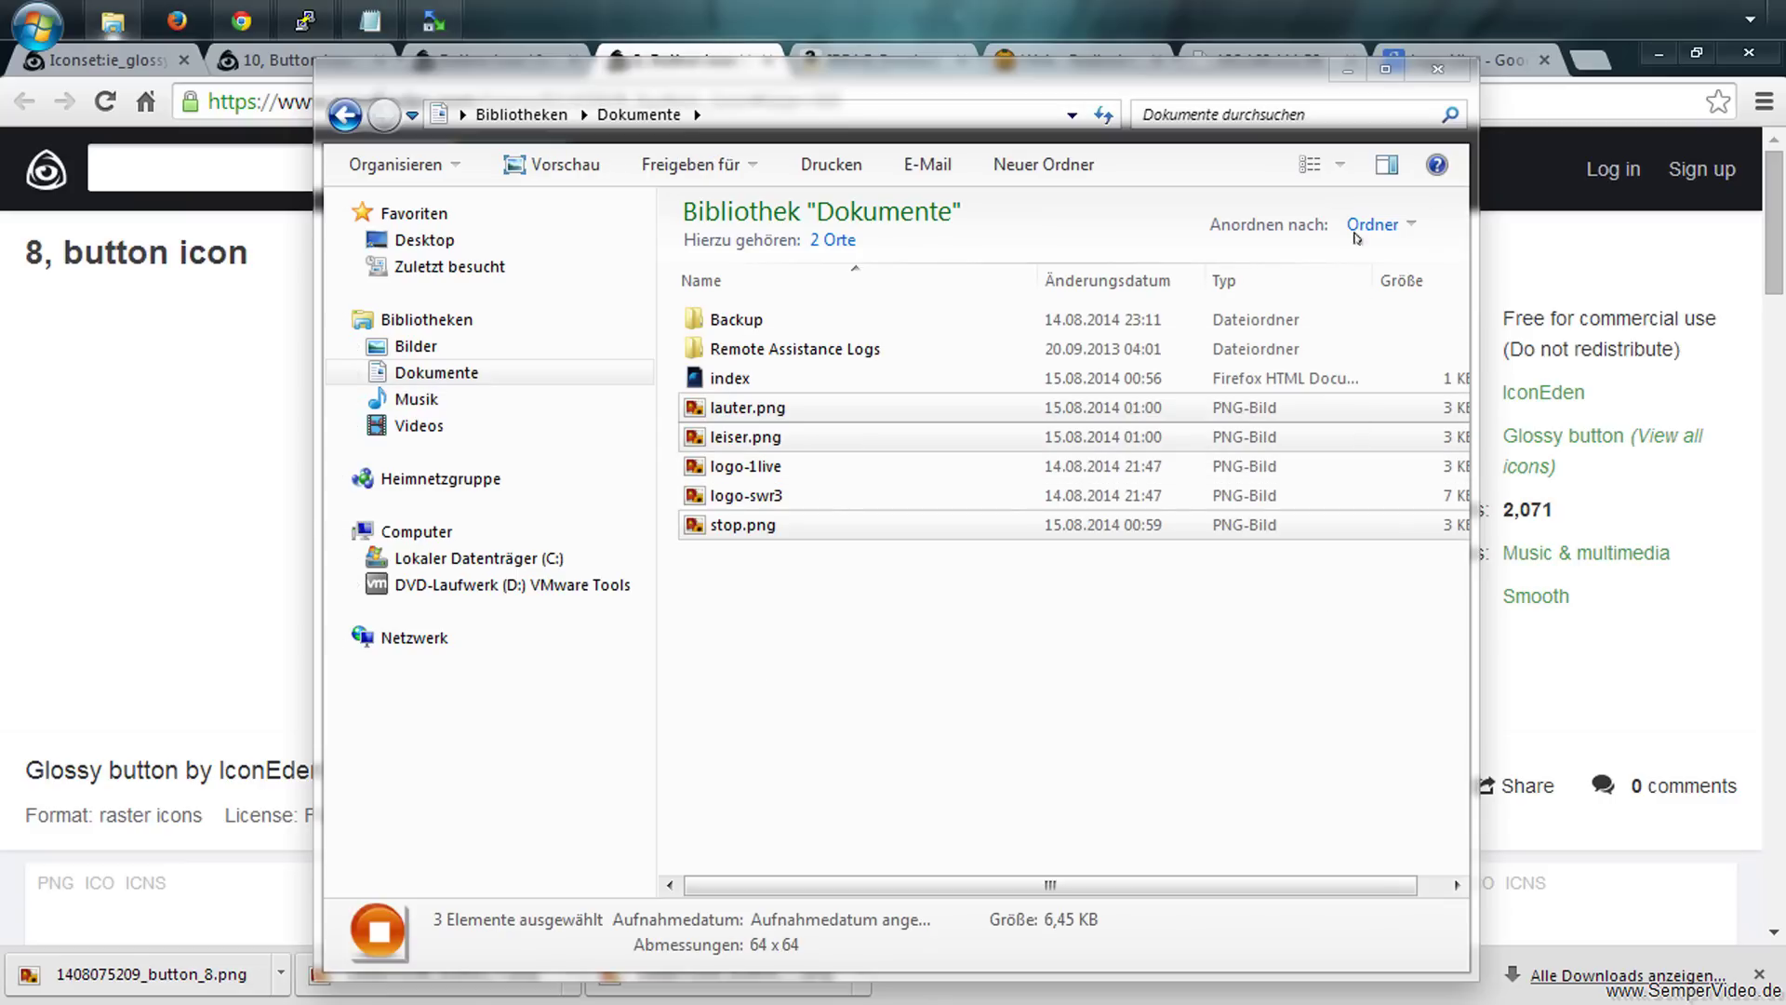
pyautogui.click(1349, 75)
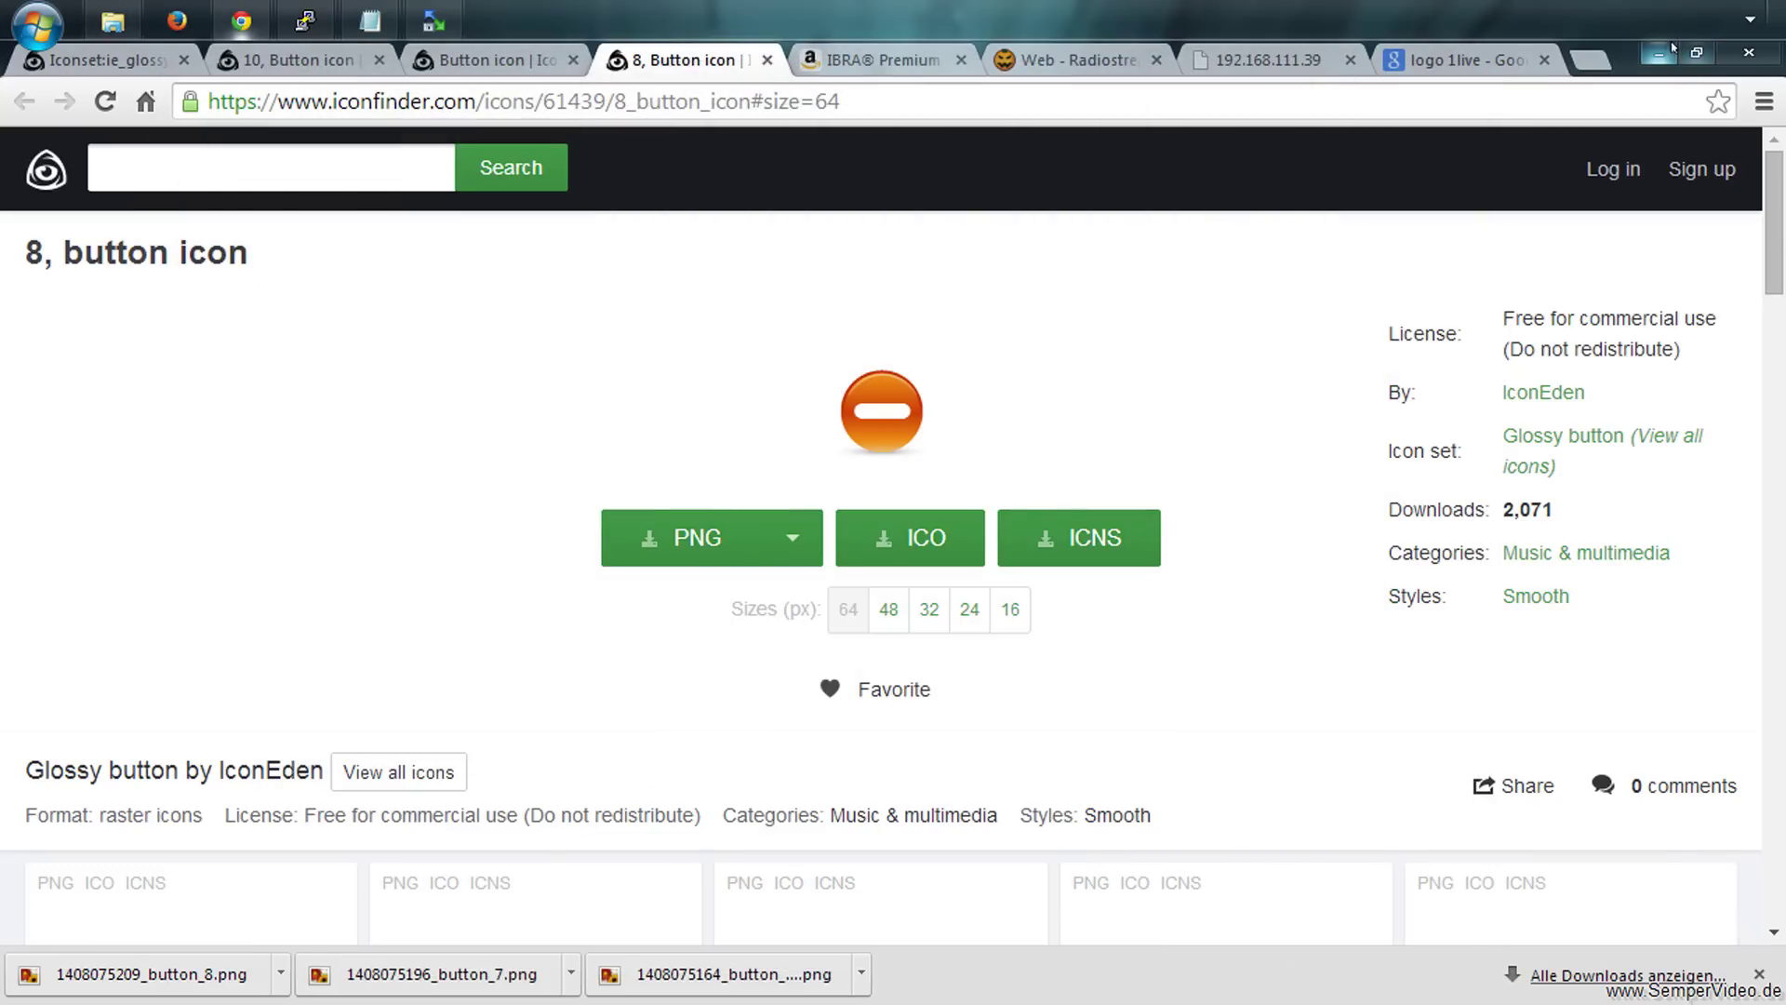
pyautogui.click(1698, 54)
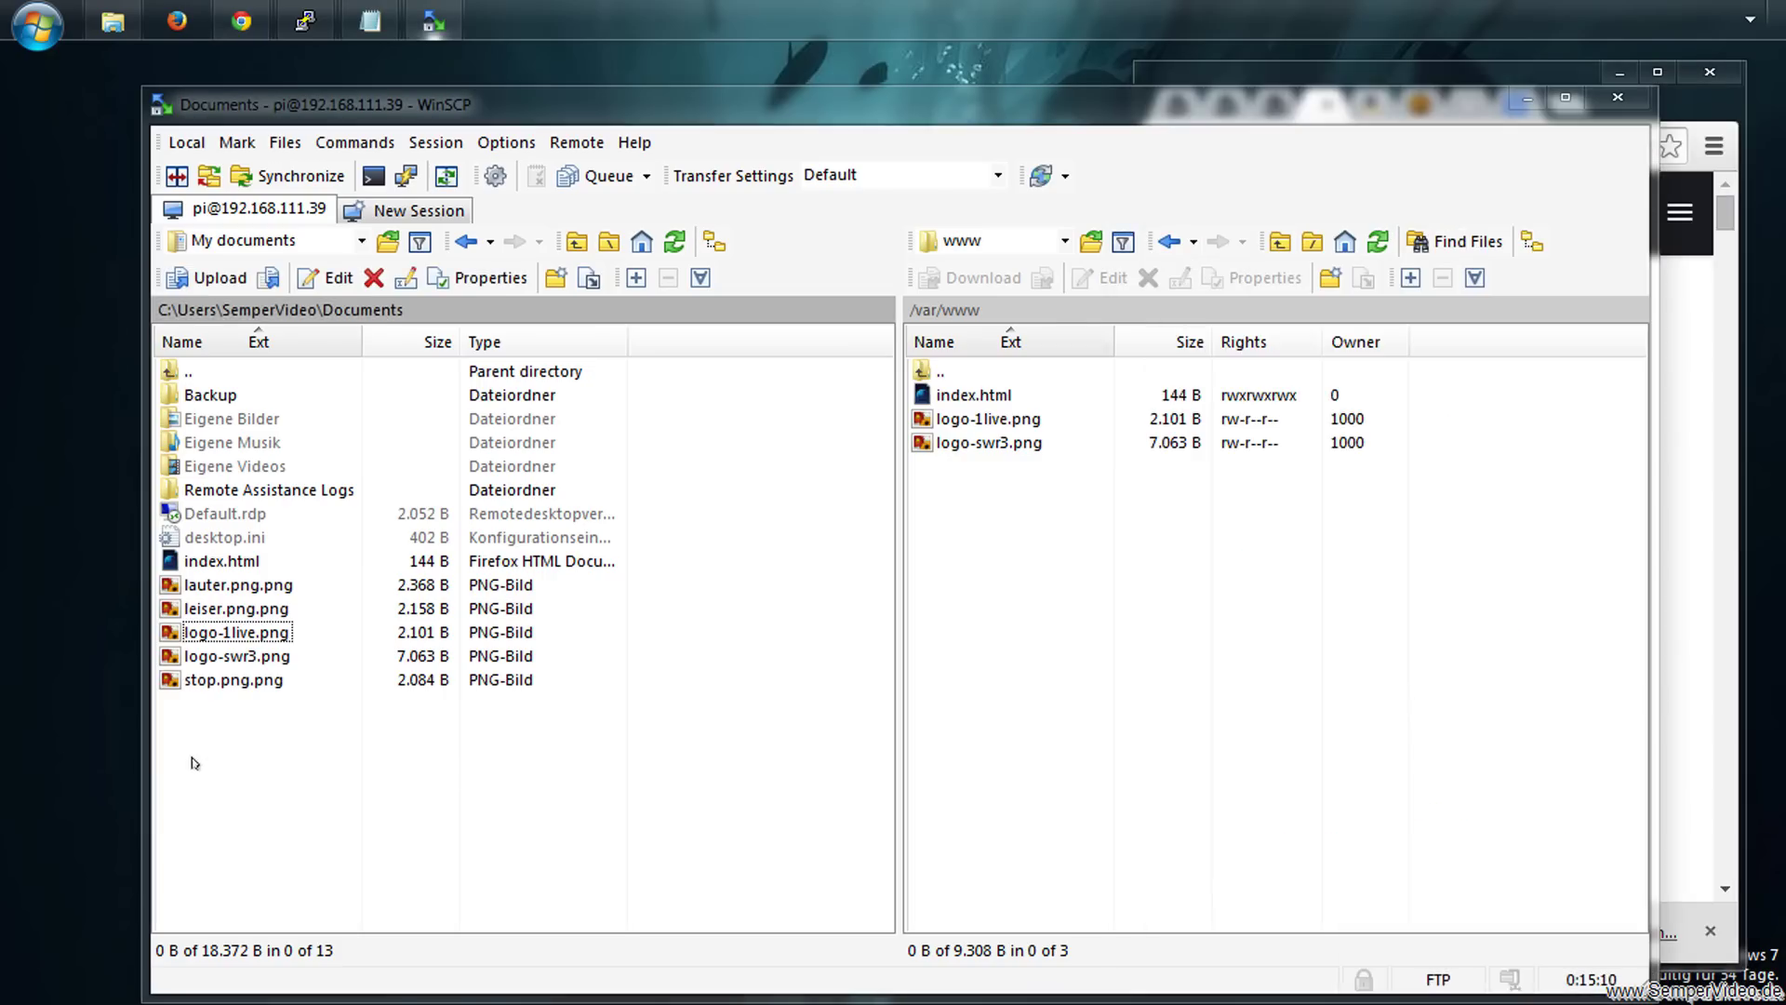
# Rename lauter.png.png to lauter.png in WinSCP's local panel
pyautogui.click(232, 685)
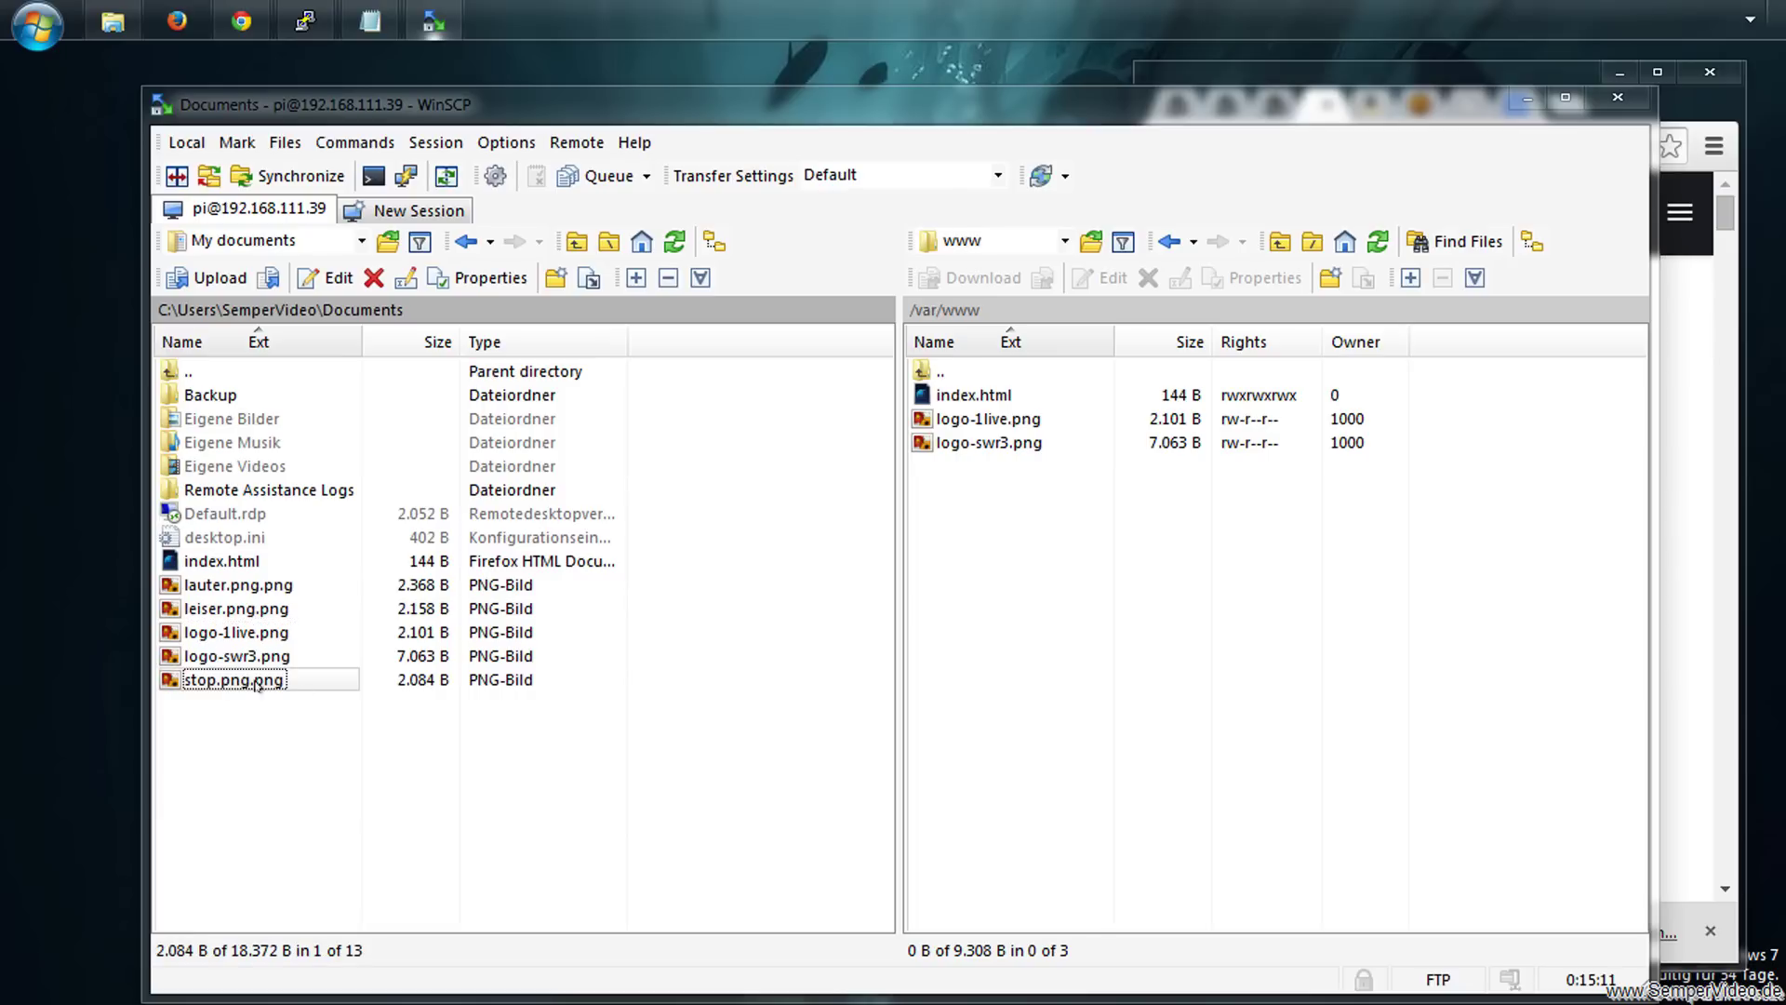
pyautogui.keyDown('ctrl'); pyautogui.click(262, 609); pyautogui.keyUp('ctrl')
pyautogui.keyDown('ctrl'); pyautogui.click(238, 585); pyautogui.keyUp('ctrl')
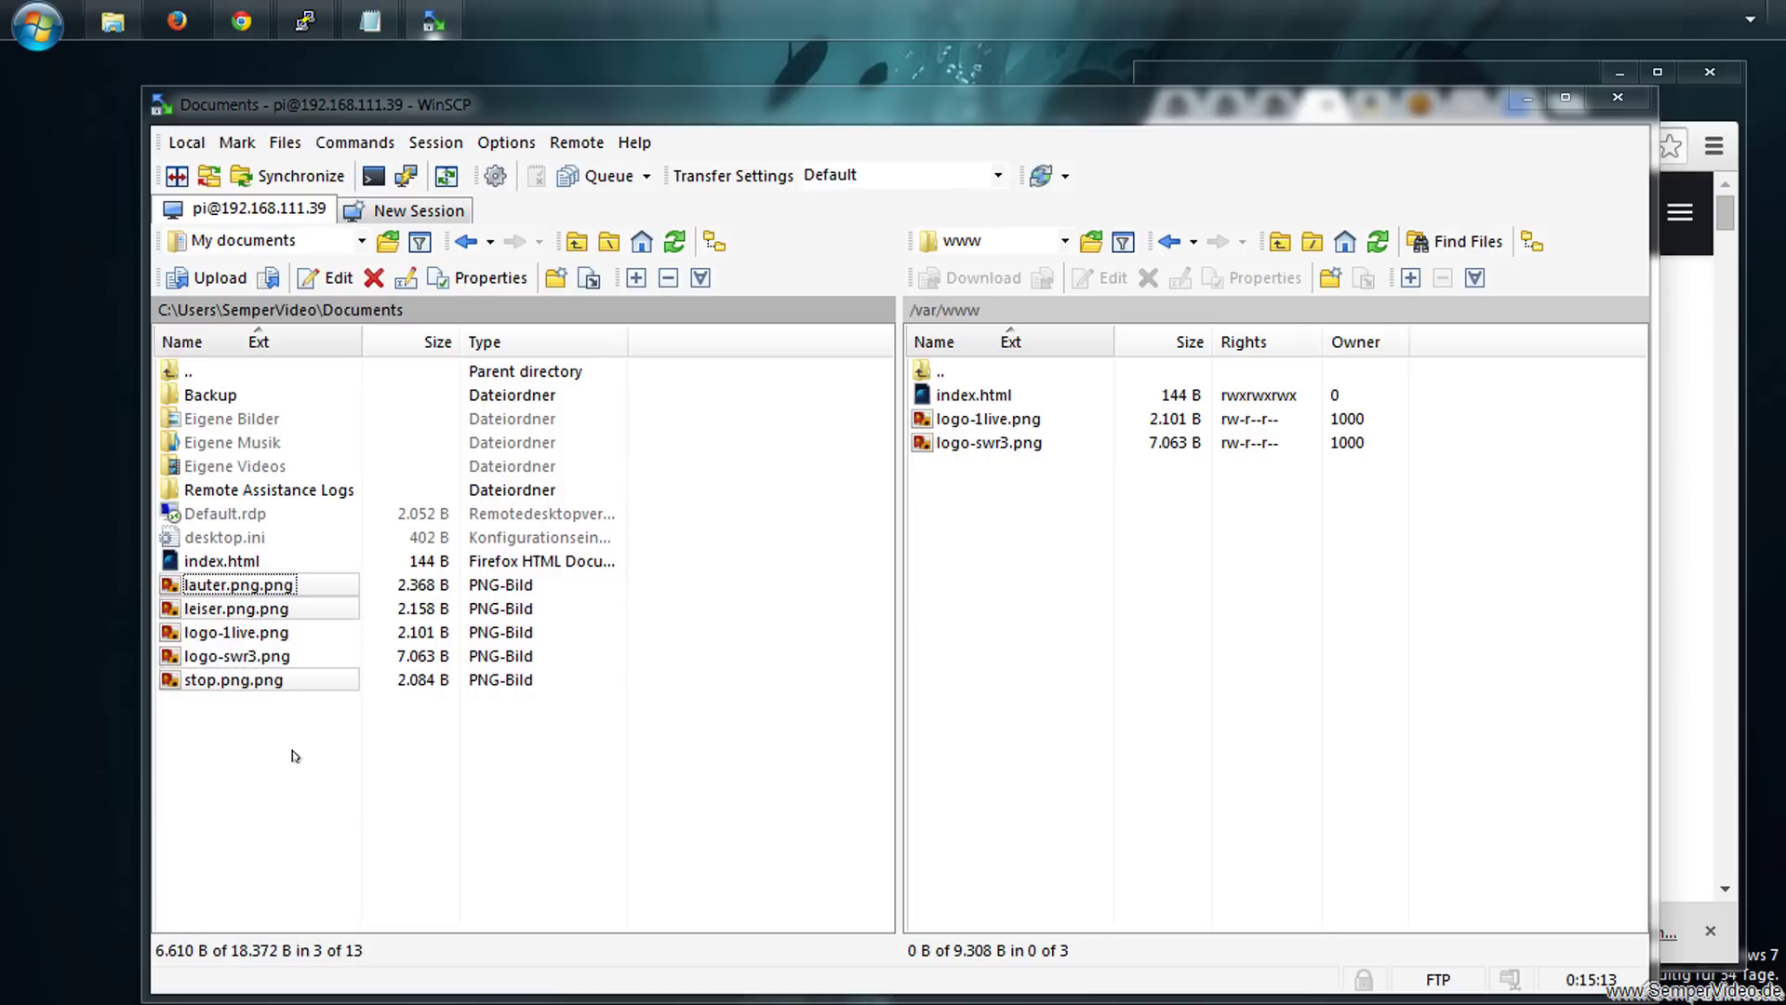
pyautogui.click(250, 753)
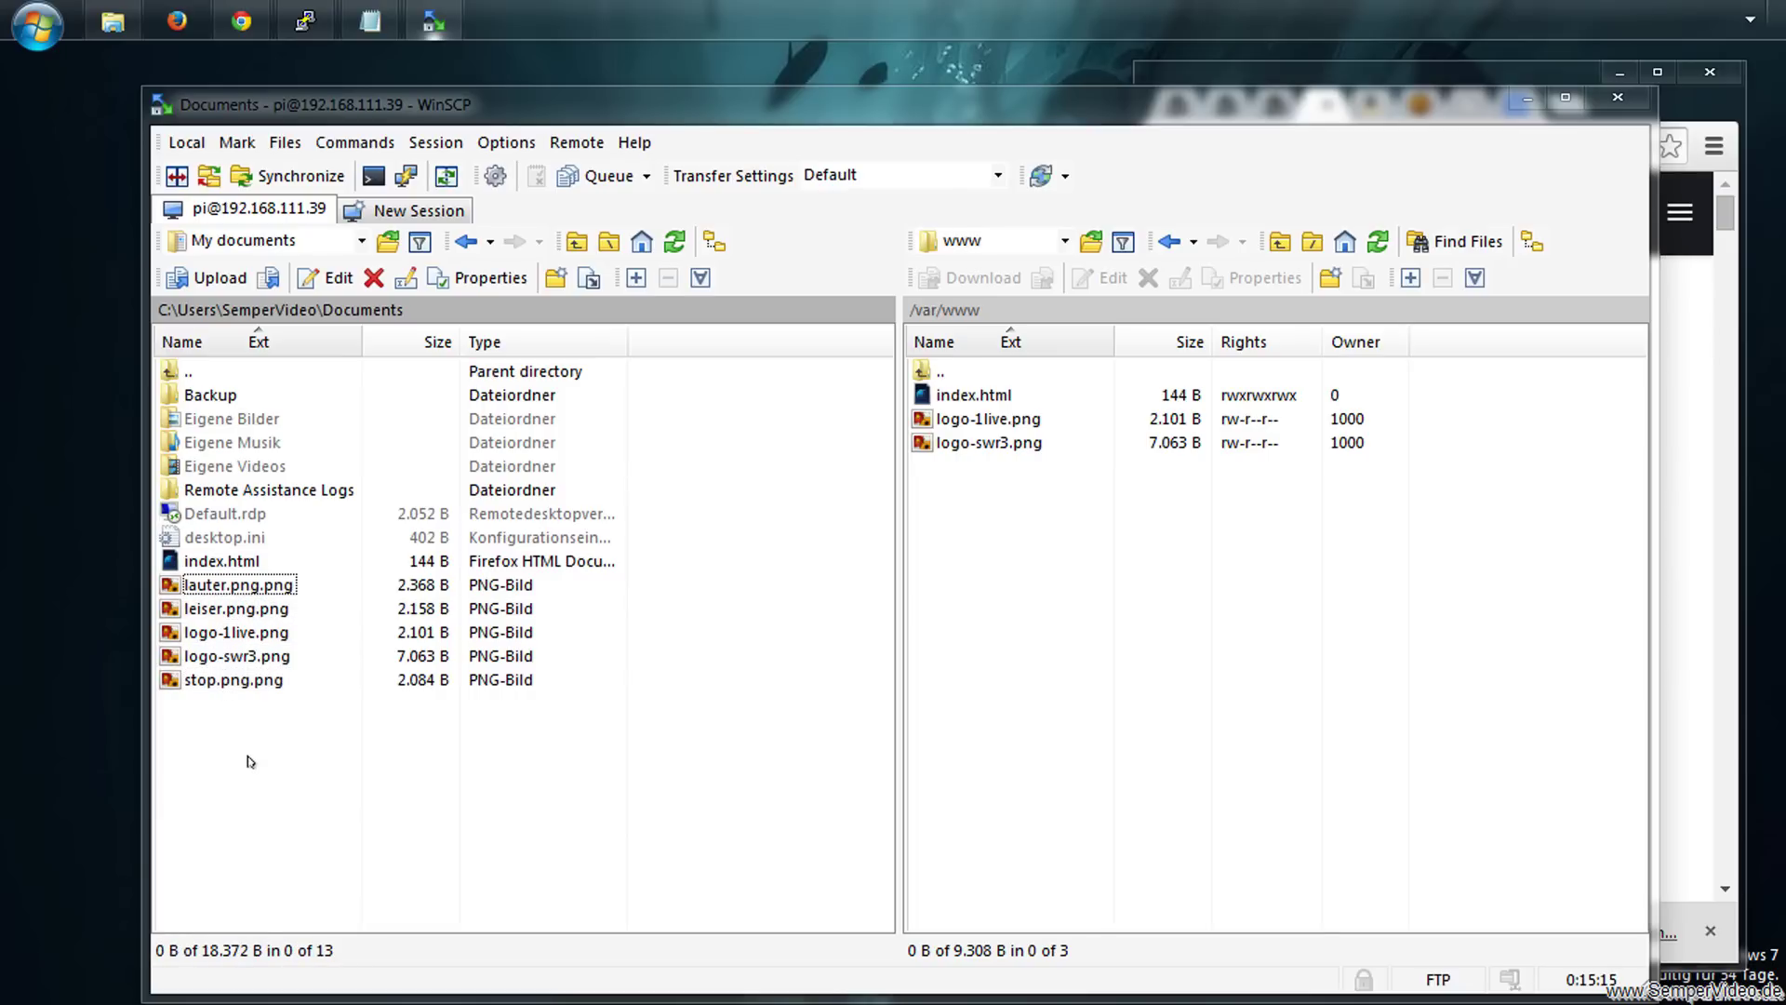
pyautogui.rightClick(239, 587)
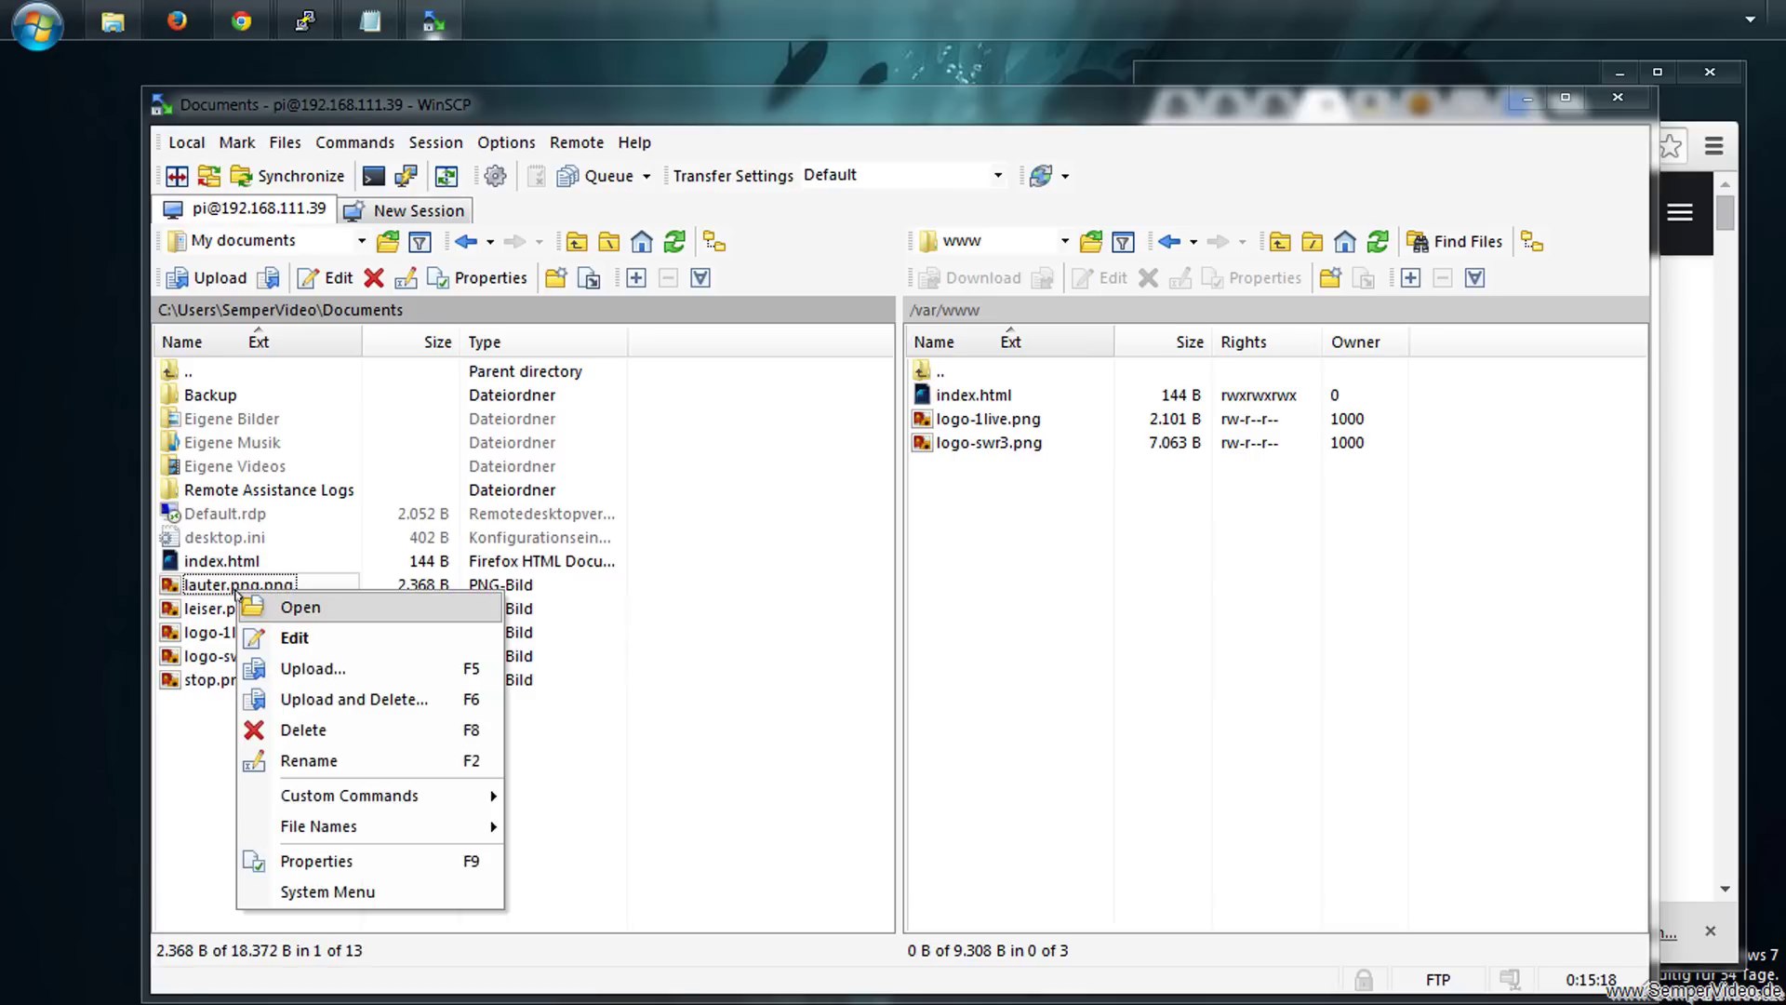
pyautogui.click(310, 761)
pyautogui.press('Right')
pyautogui.press('Left')
pyautogui.press('Left')
pyautogui.press('BackSpace')
pyautogui.press('Delete')
pyautogui.press('Delete')
pyautogui.press('Delete')
pyautogui.press('Return')
# Rename leiser.png.png to leiser.png
pyautogui.rightClick(239, 609)
pyautogui.click(321, 791)
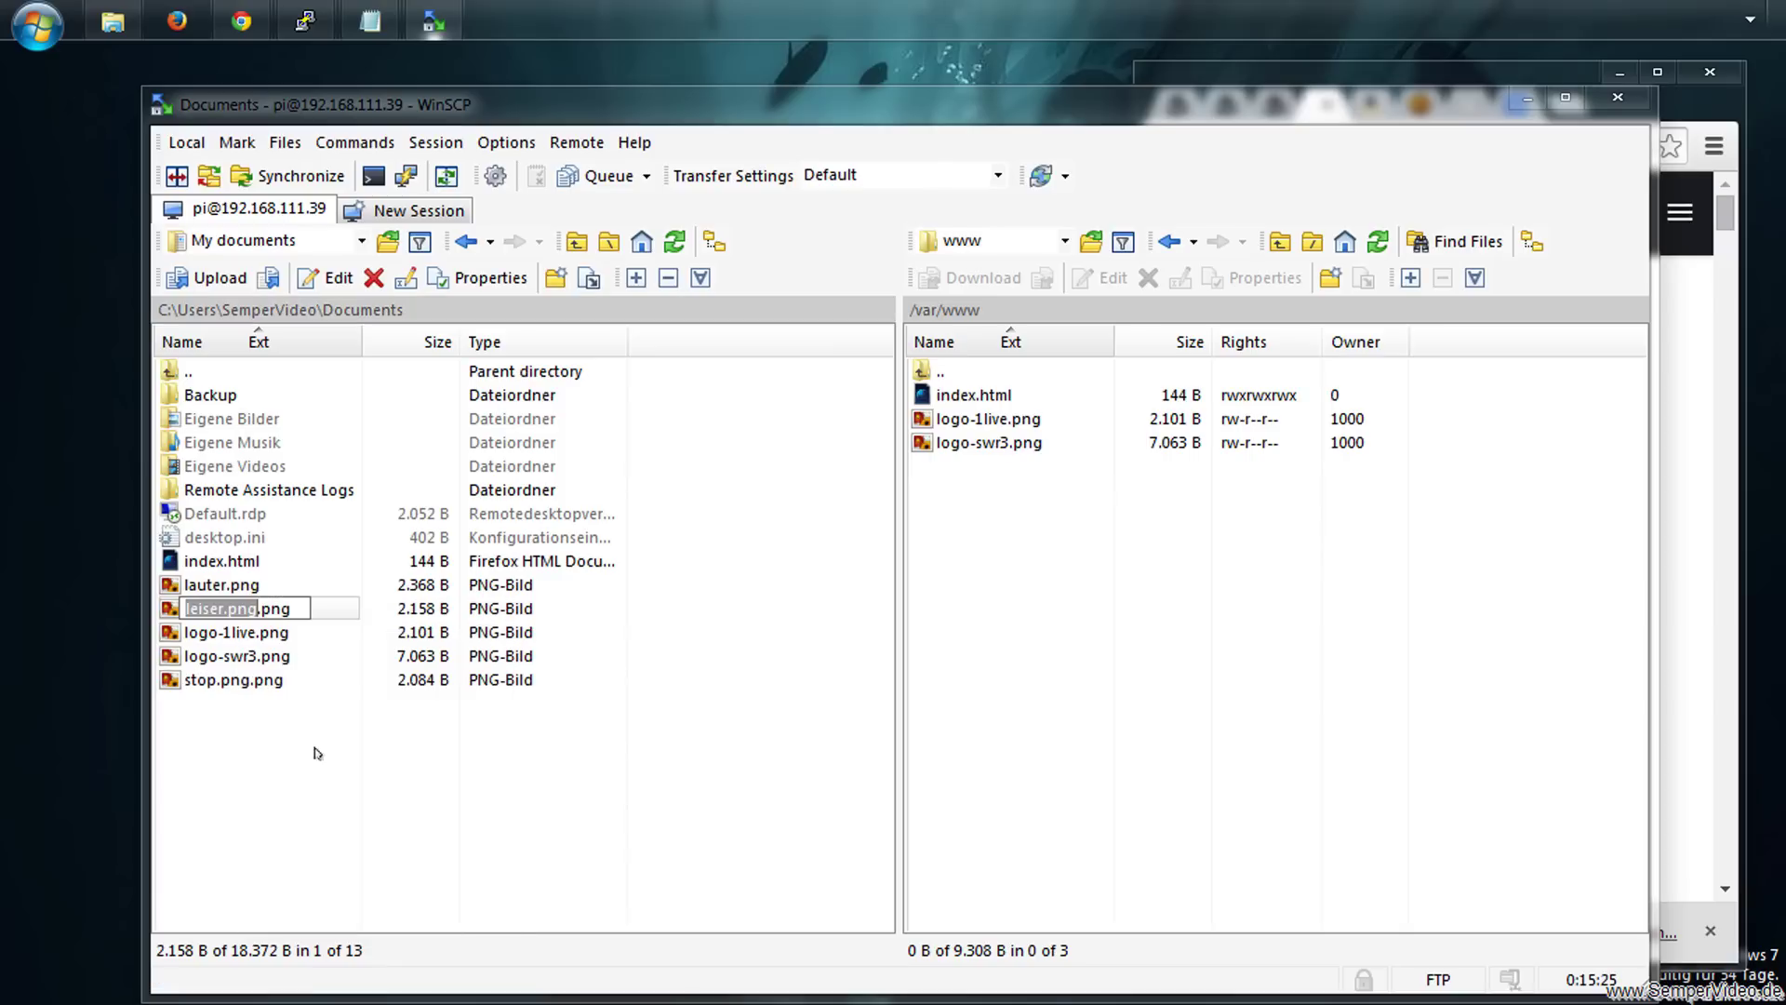
pyautogui.press('Right')
pyautogui.press('Left')
pyautogui.press('Left')
pyautogui.press('Delete')
pyautogui.press('Delete')
pyautogui.press('Delete')
pyautogui.press('Delete')
pyautogui.press('Delete')
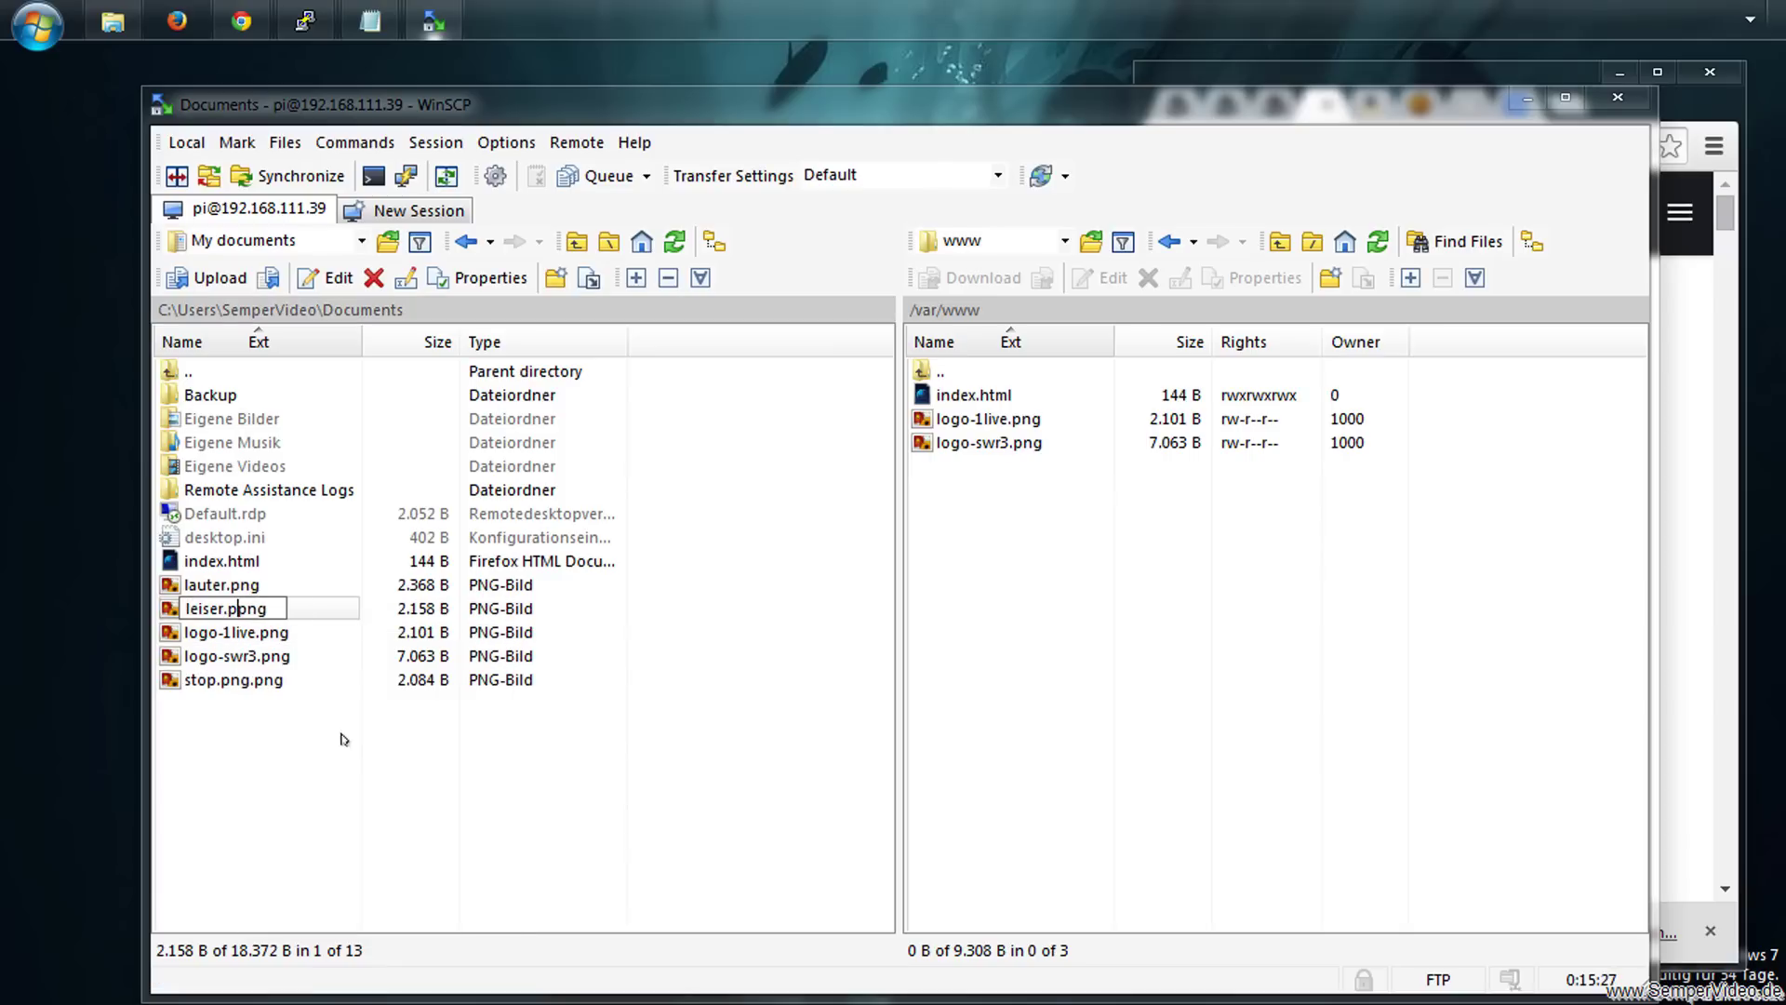
pyautogui.write('.')
pyautogui.press('Return')
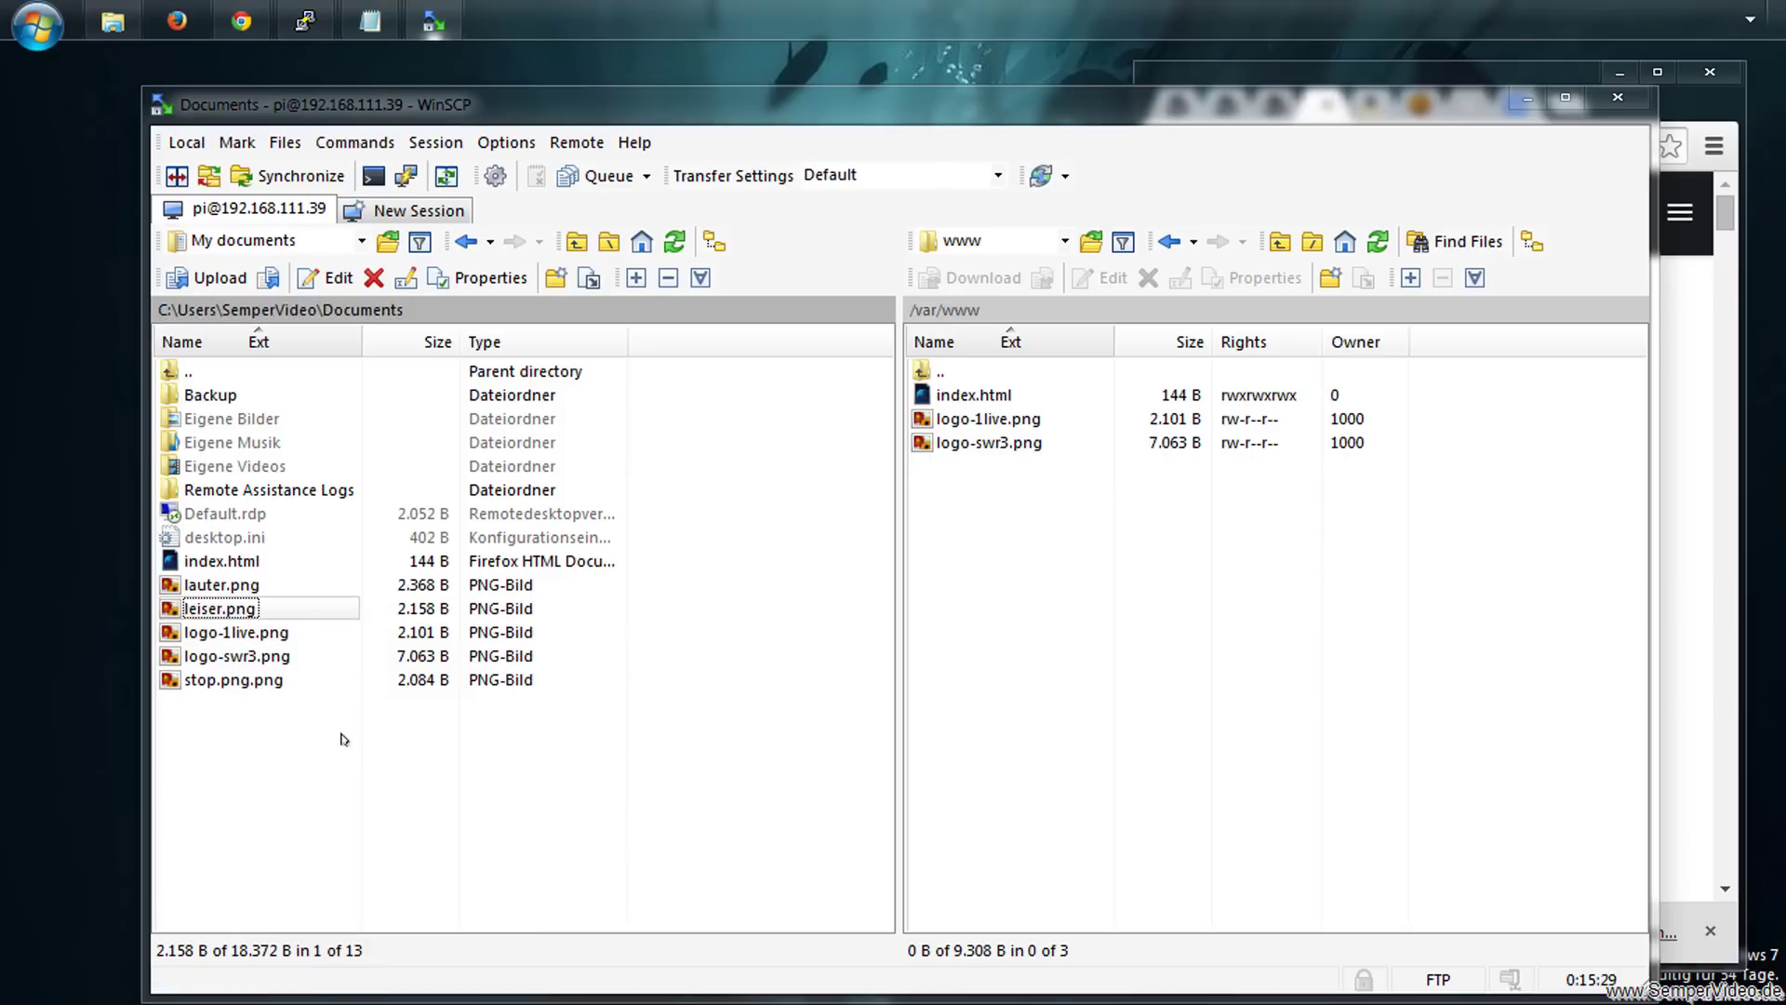
pyautogui.click(343, 739)
# Rename stop.png.png to stop.png
pyautogui.hotkey('ctrl', 'End')
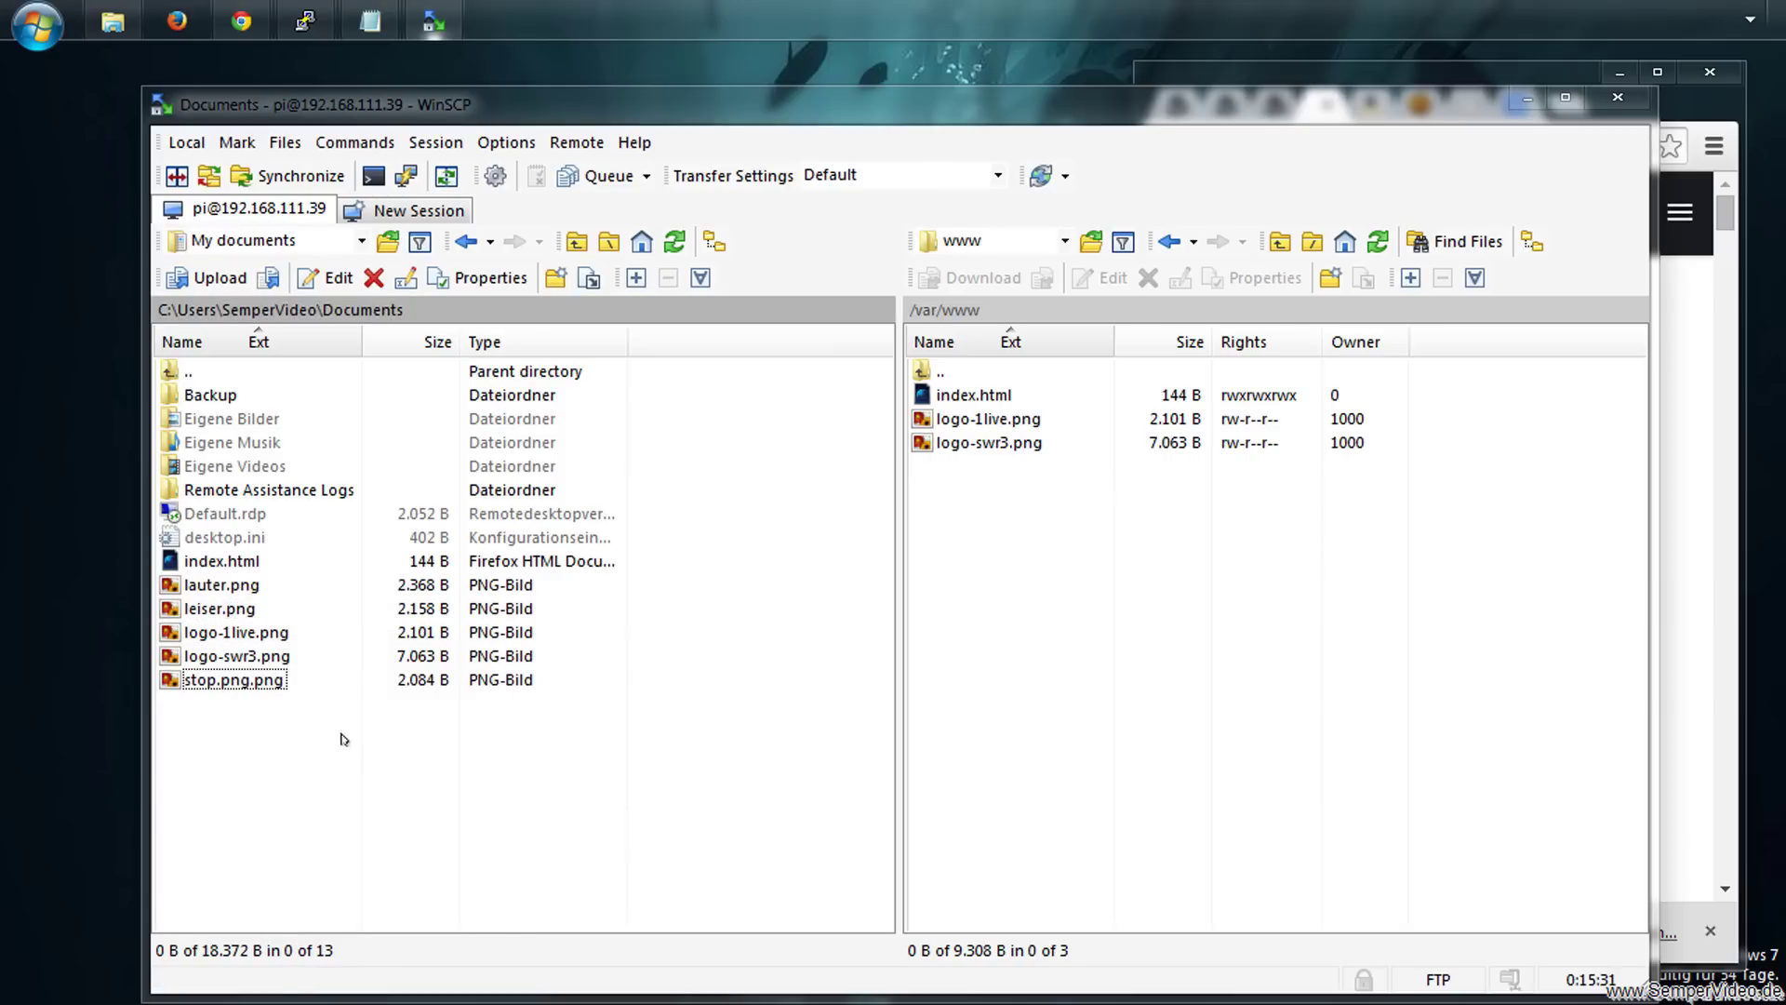
pyautogui.rightClick(248, 691)
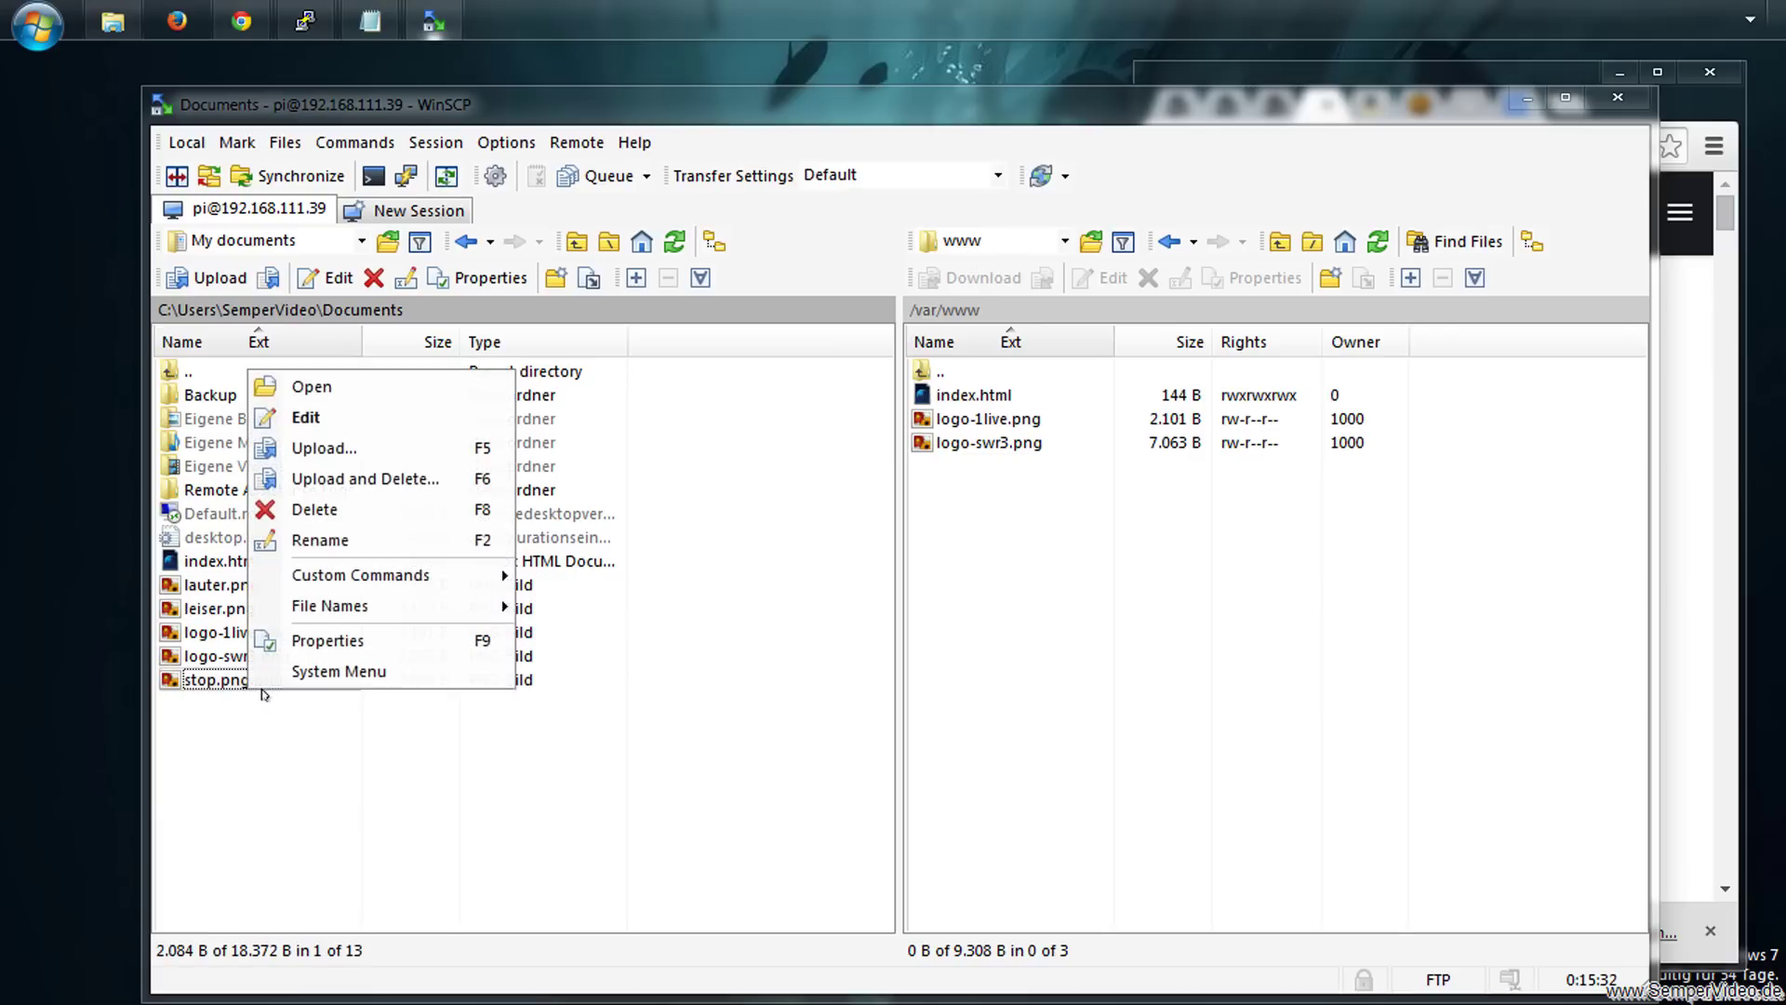
pyautogui.click(395, 542)
pyautogui.click(223, 680)
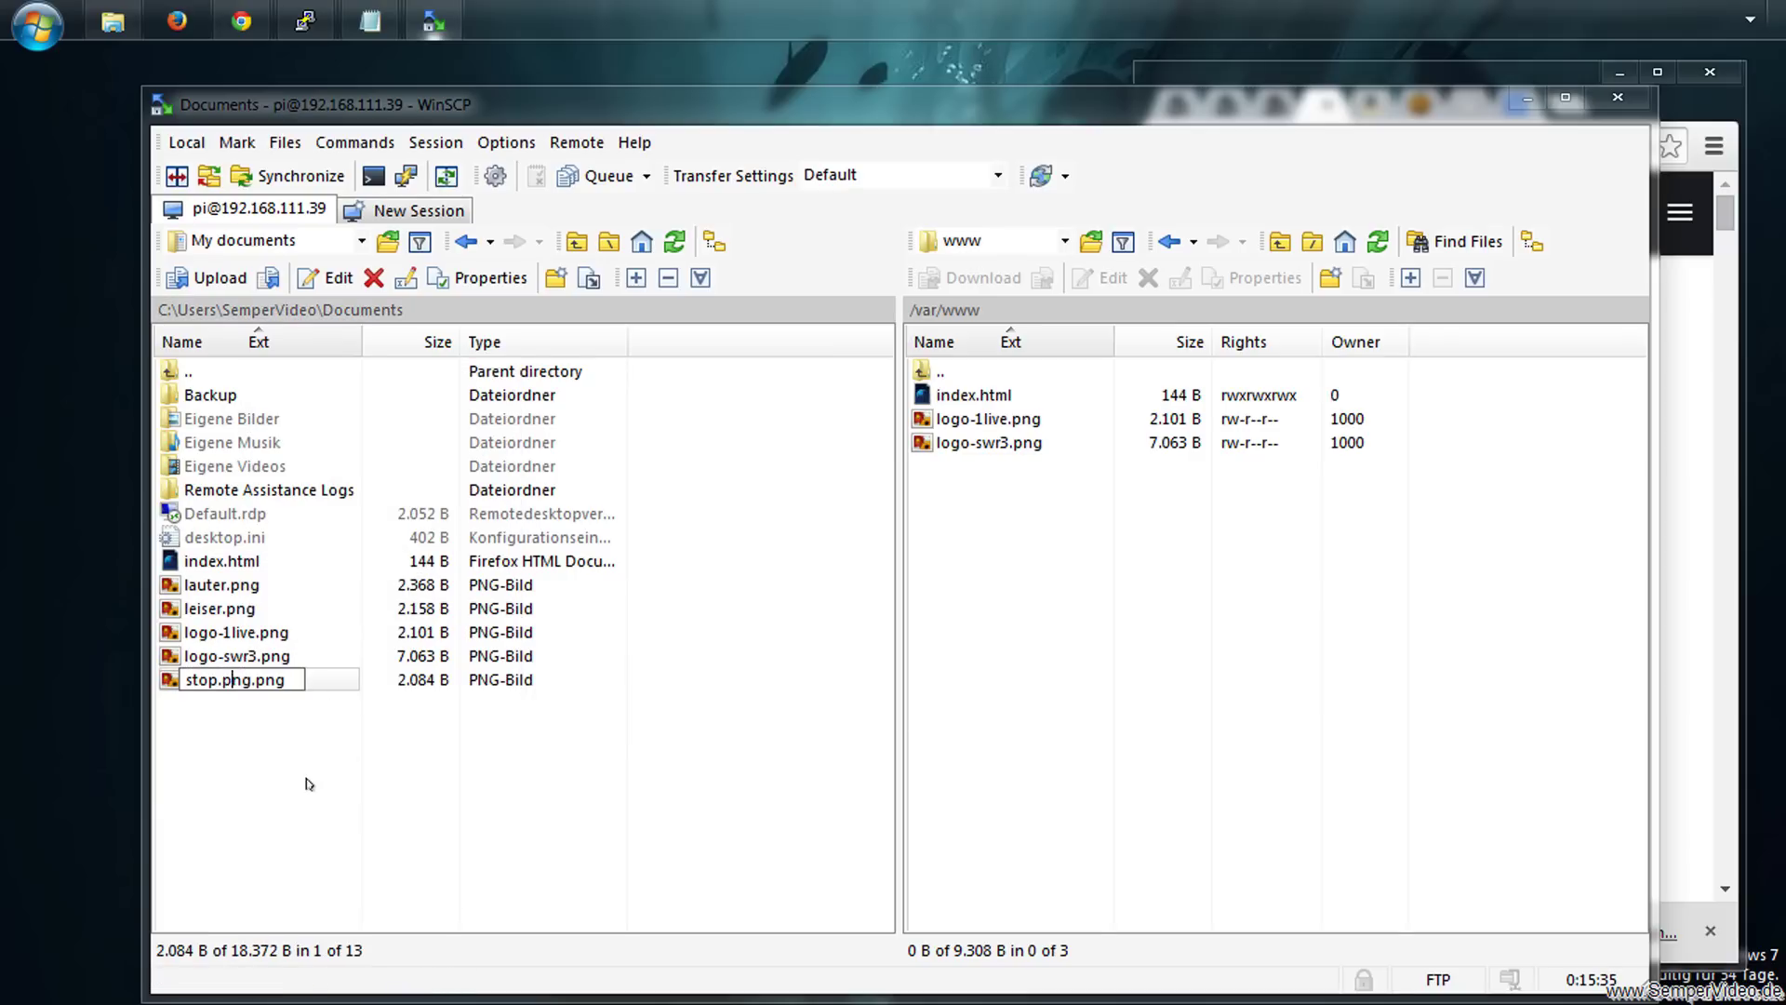
pyautogui.press('Delete')
pyautogui.press('Delete')
pyautogui.press('Delete')
pyautogui.press('Delete')
pyautogui.press('Return')
# Upload stop.png, leiser.png and lauter.png to /var/www on the Pi
pyautogui.keyDown('ctrl'); pyautogui.click(279, 608); pyautogui.keyUp('ctrl')
pyautogui.keyDown('ctrl'); pyautogui.click(223, 585); pyautogui.keyUp('ctrl')
pyautogui.moveTo(1169, 679); pyautogui.dragTo(1166, 677)
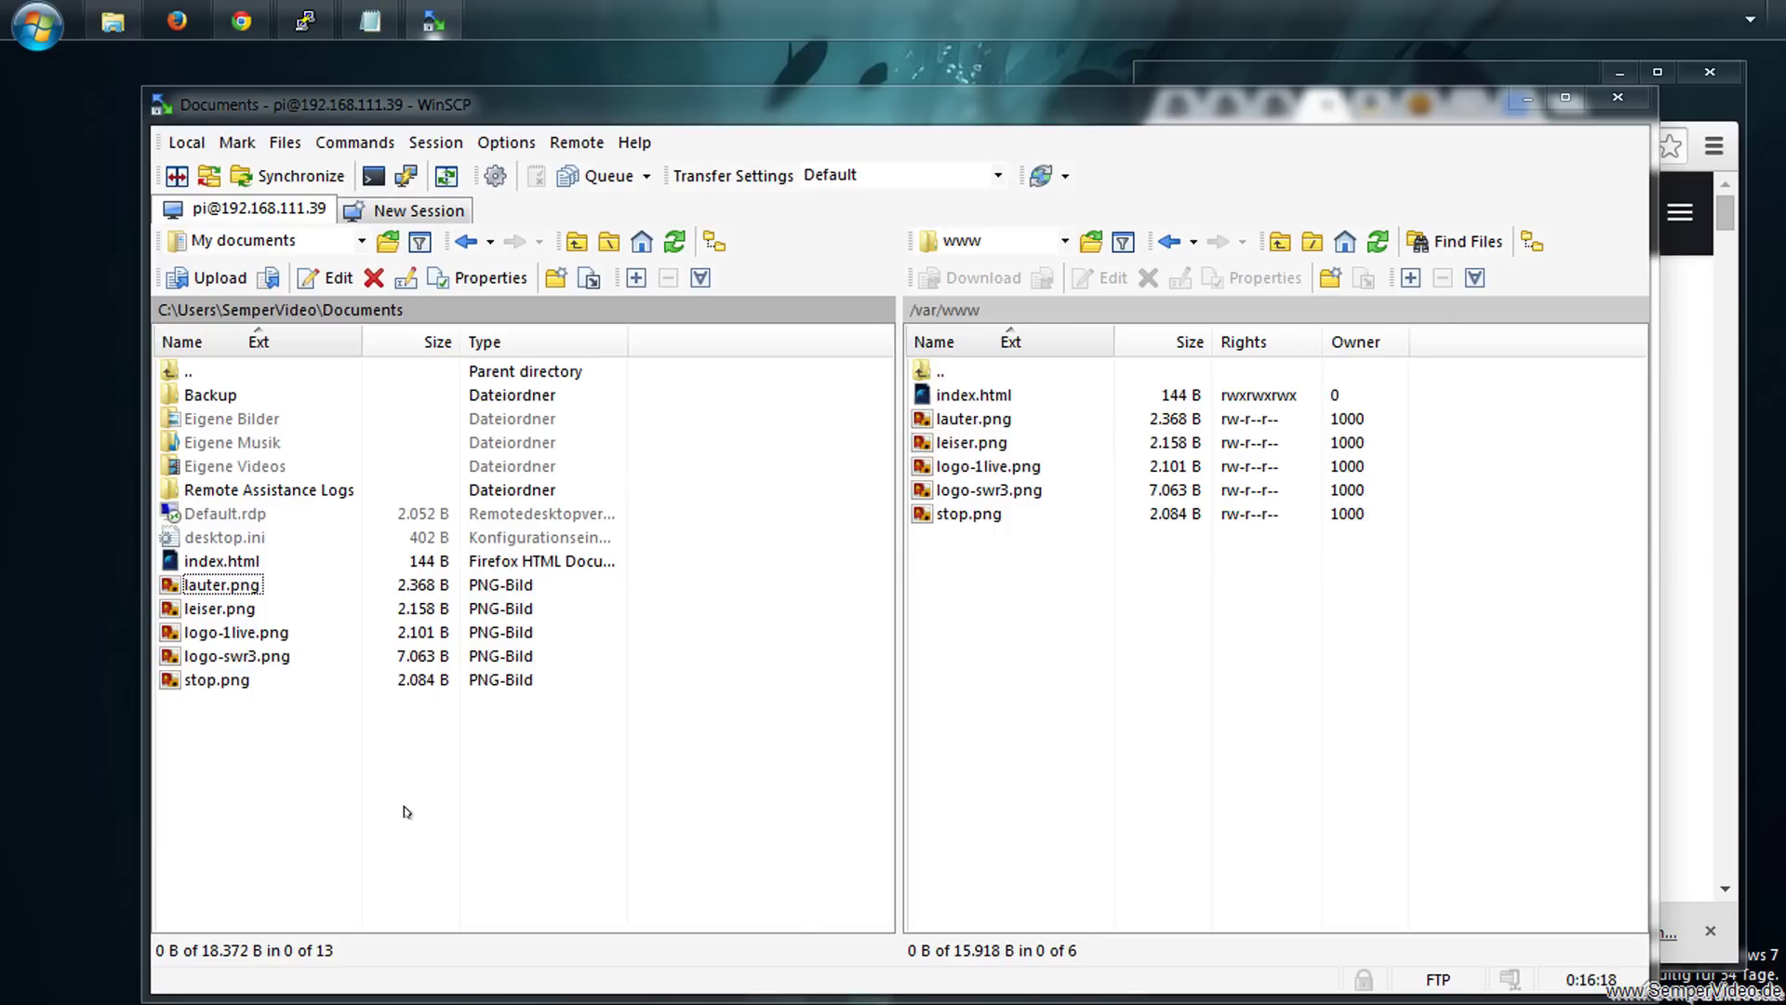
pyautogui.click(209, 560)
# Open index.html in the editor and add a <br><br> line below the 1LIVE logo
pyautogui.rightClick(209, 561)
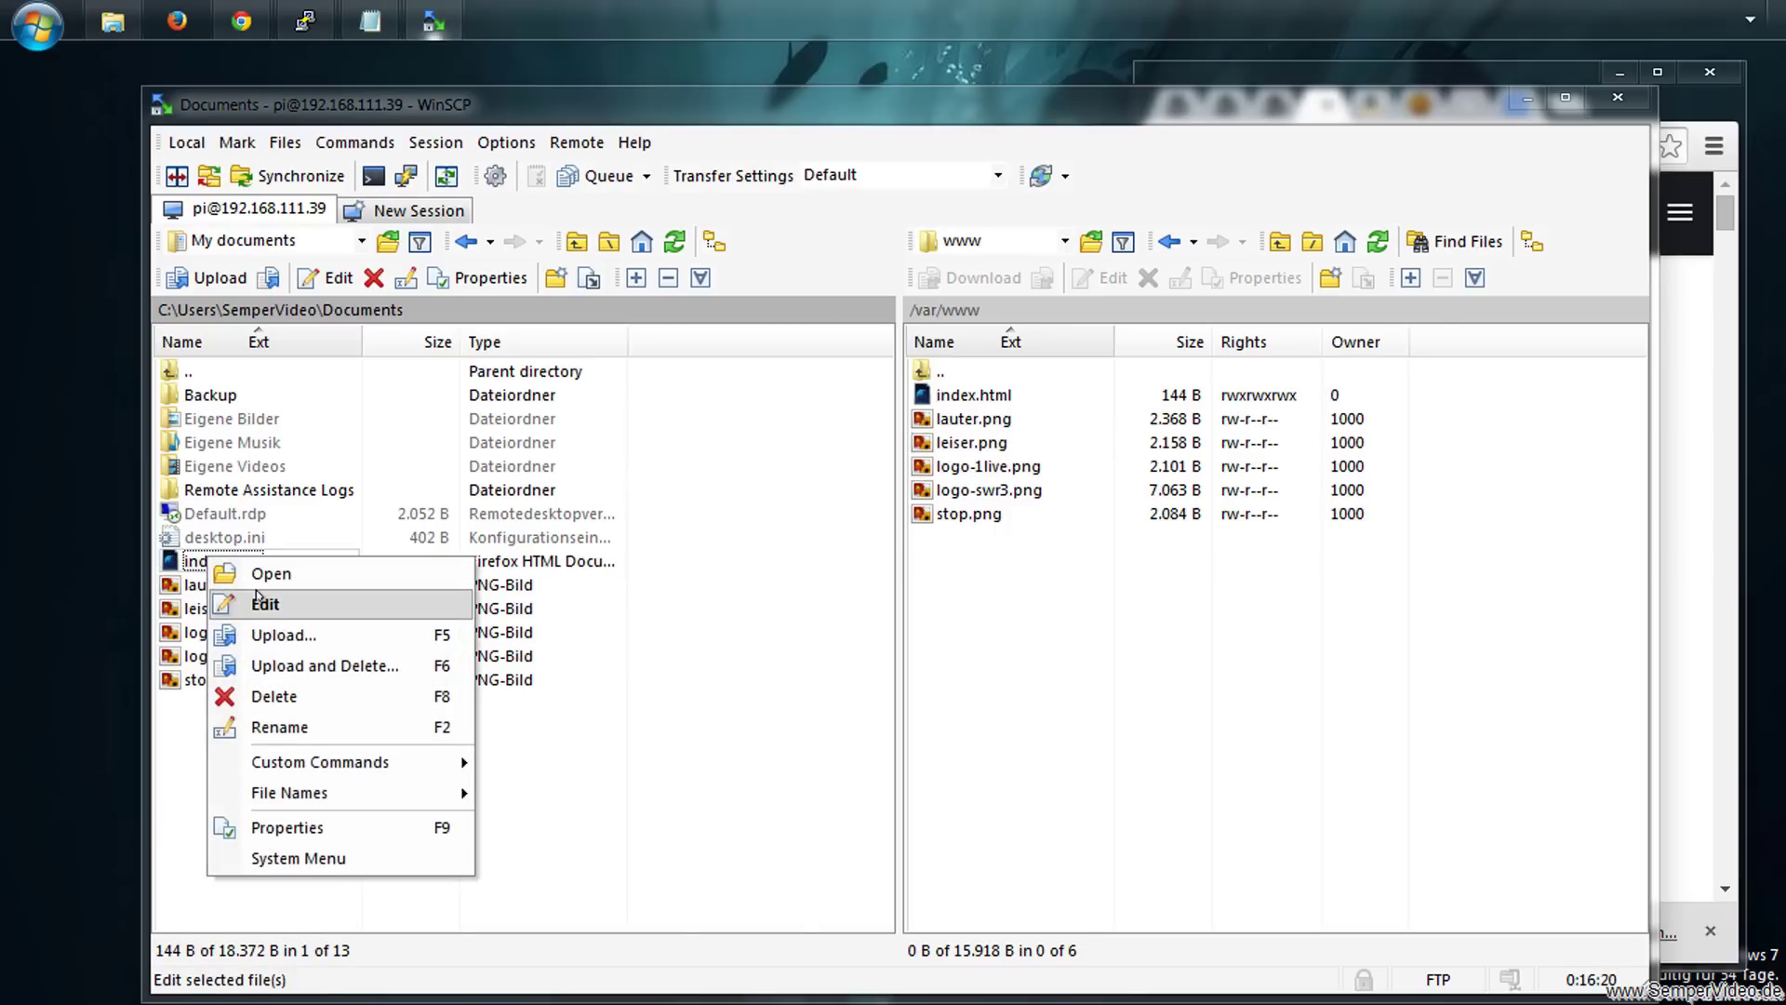
pyautogui.click(244, 603)
pyautogui.press('Down')
pyautogui.press('Down')
pyautogui.press('Down')
pyautogui.press('Down')
pyautogui.press('Down')
pyautogui.press('Down')
pyautogui.press('Down')
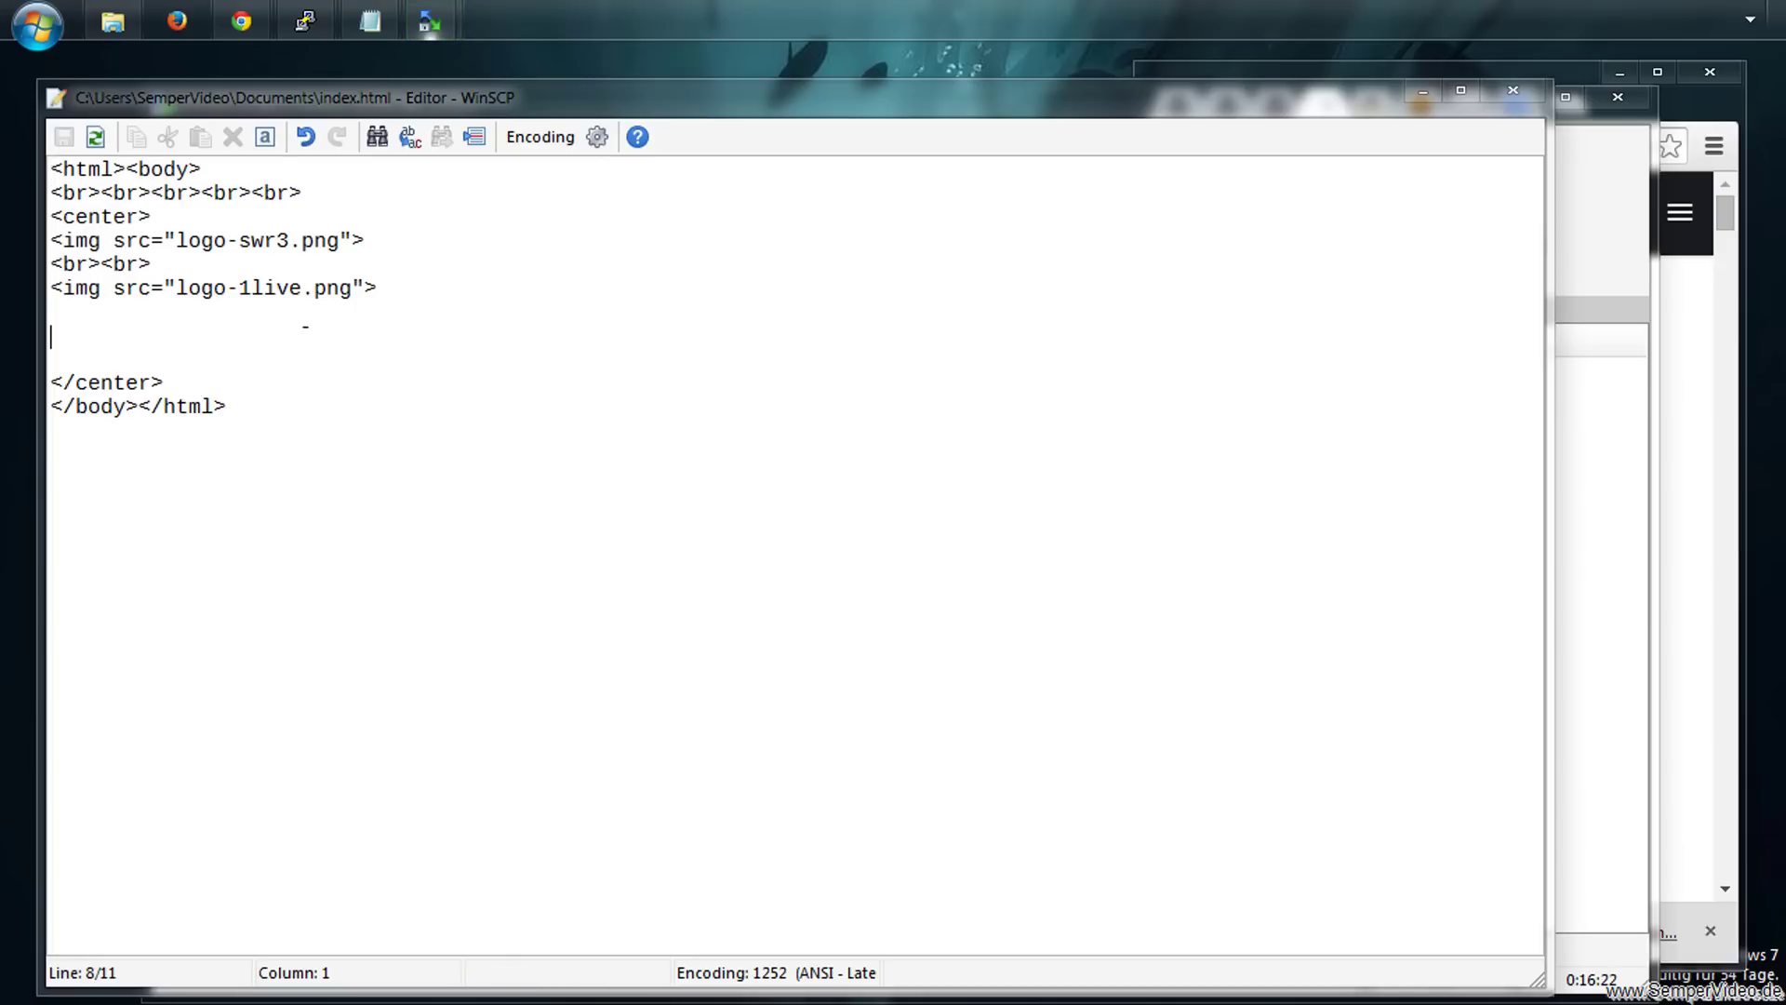
pyautogui.press('Up')
pyautogui.press('Up')
pyautogui.hotkey('shift', 'Up')
pyautogui.hotkey('ctrl', 'c')
pyautogui.press('Down')
pyautogui.press('Down')
pyautogui.hotkey('ctrl', 'v')
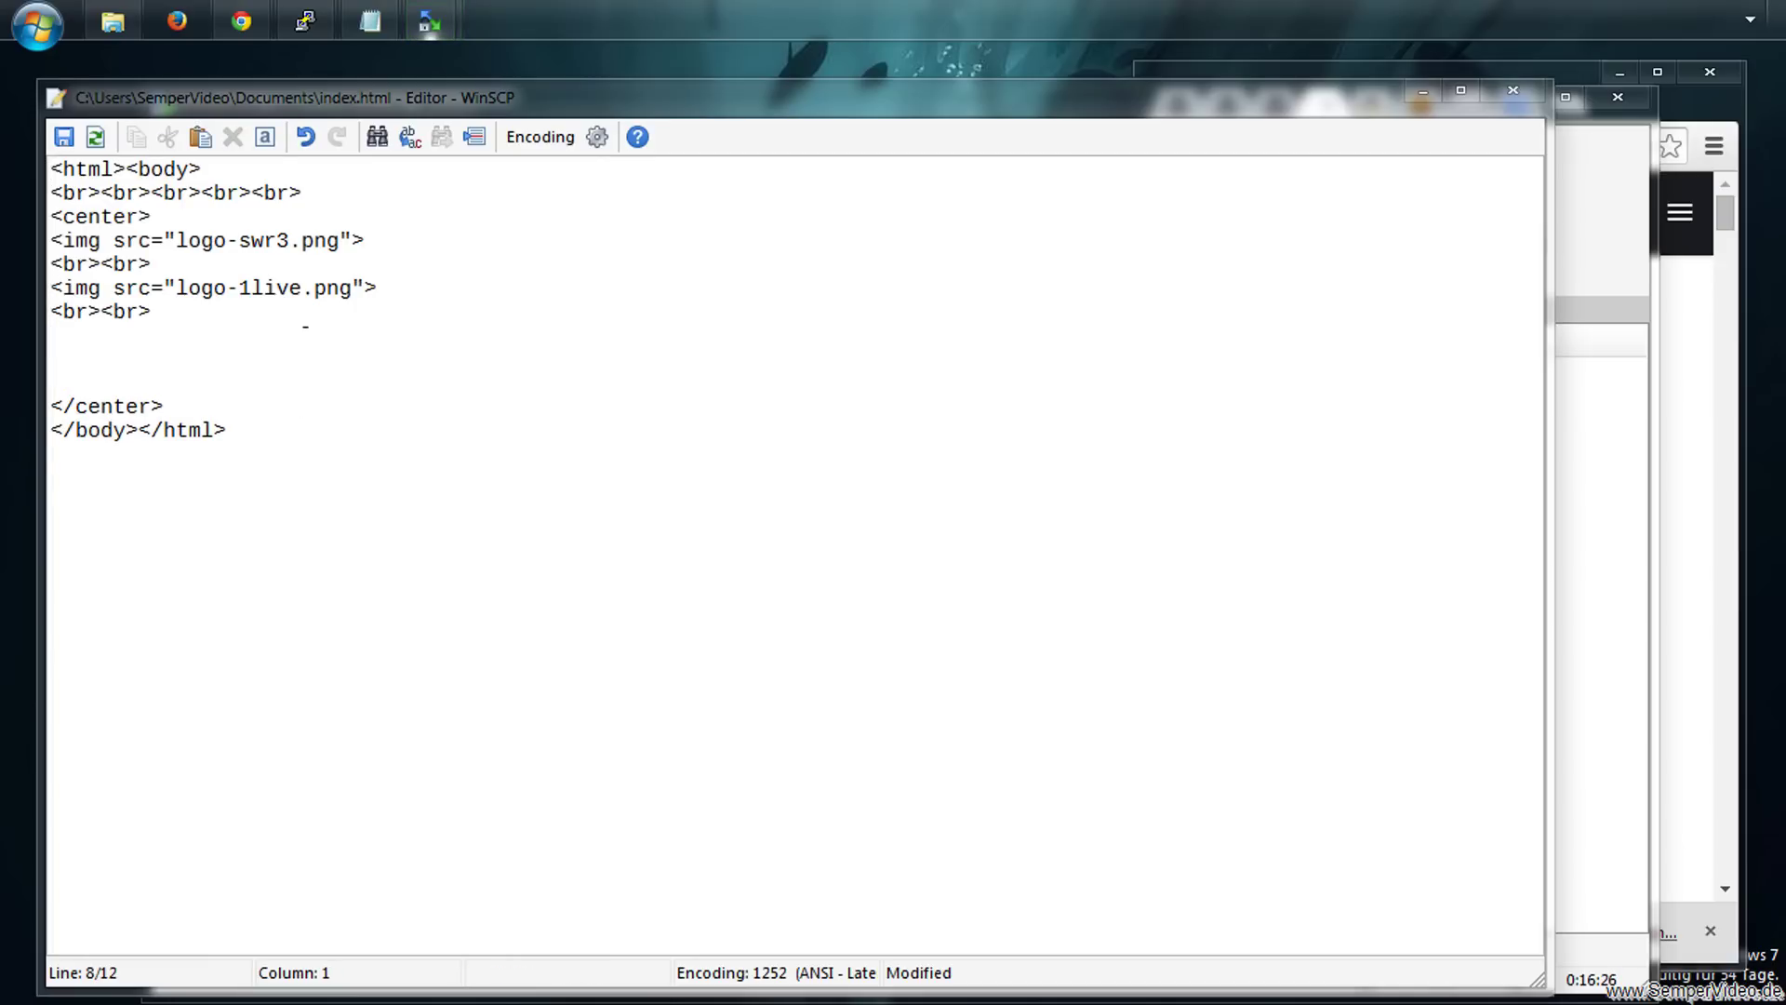
# Add three copies of the logo-1live img line under the new break
pyautogui.press('Up')
pyautogui.hotkey('shift', 'End')
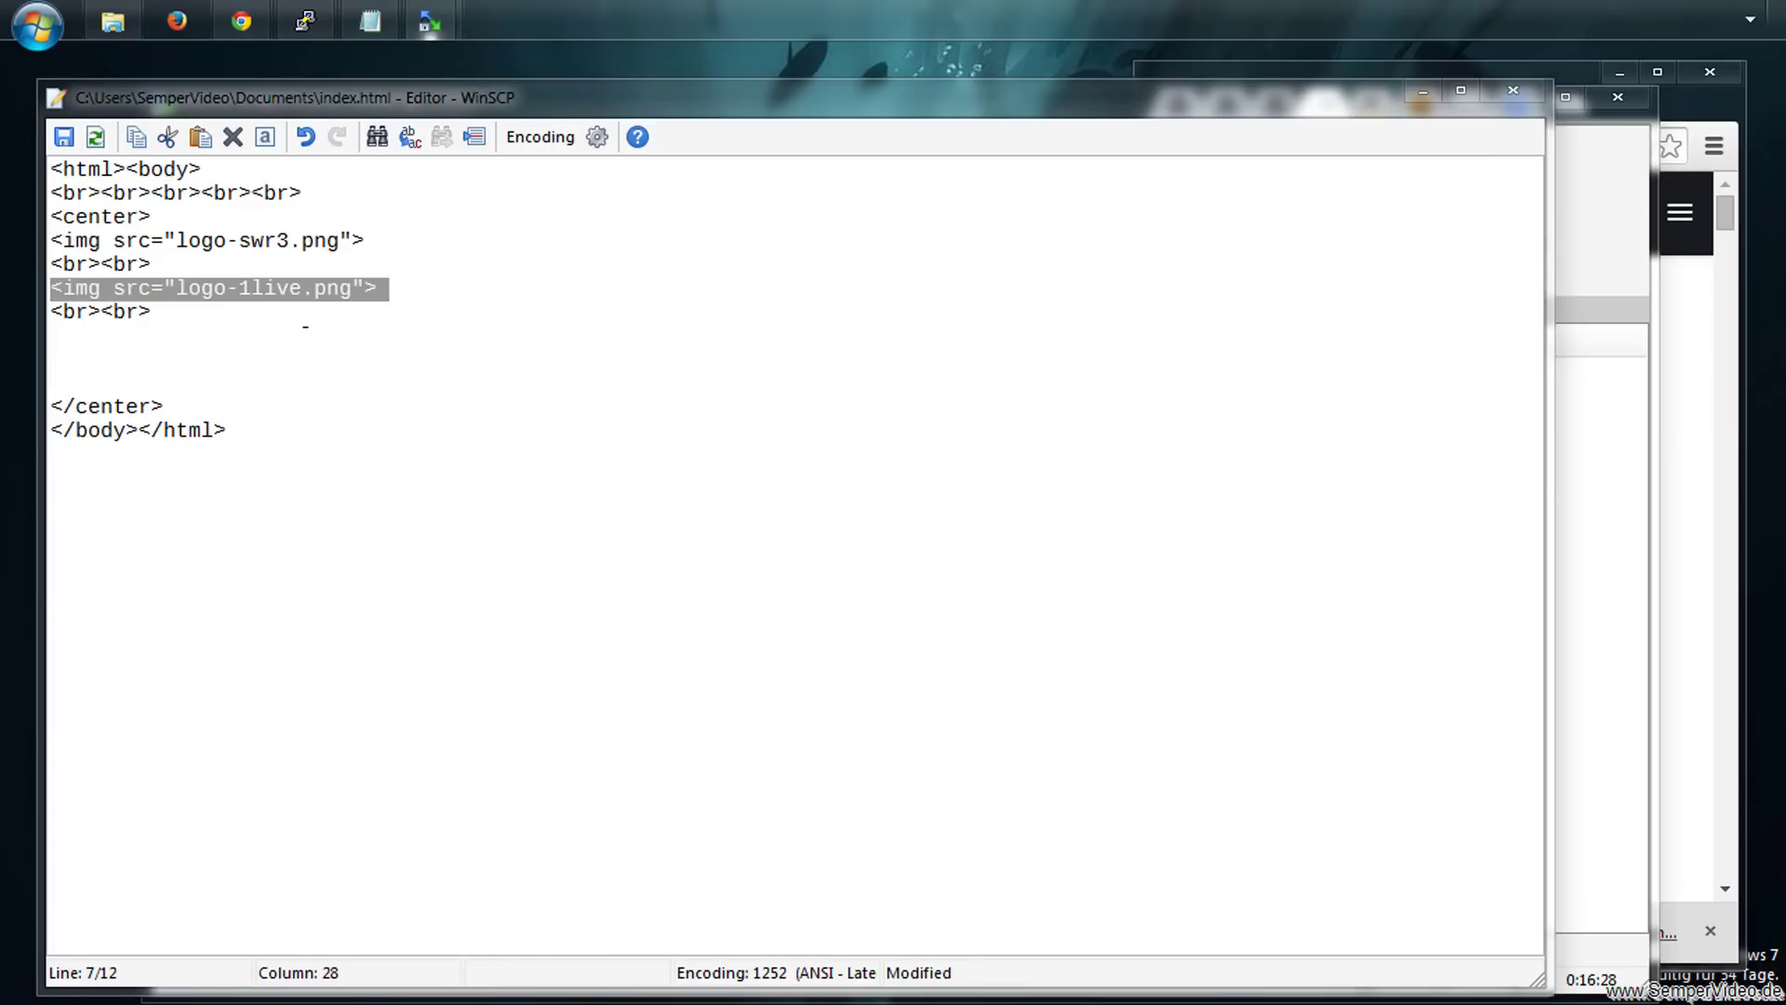
pyautogui.press('Home')
pyautogui.press('Down')
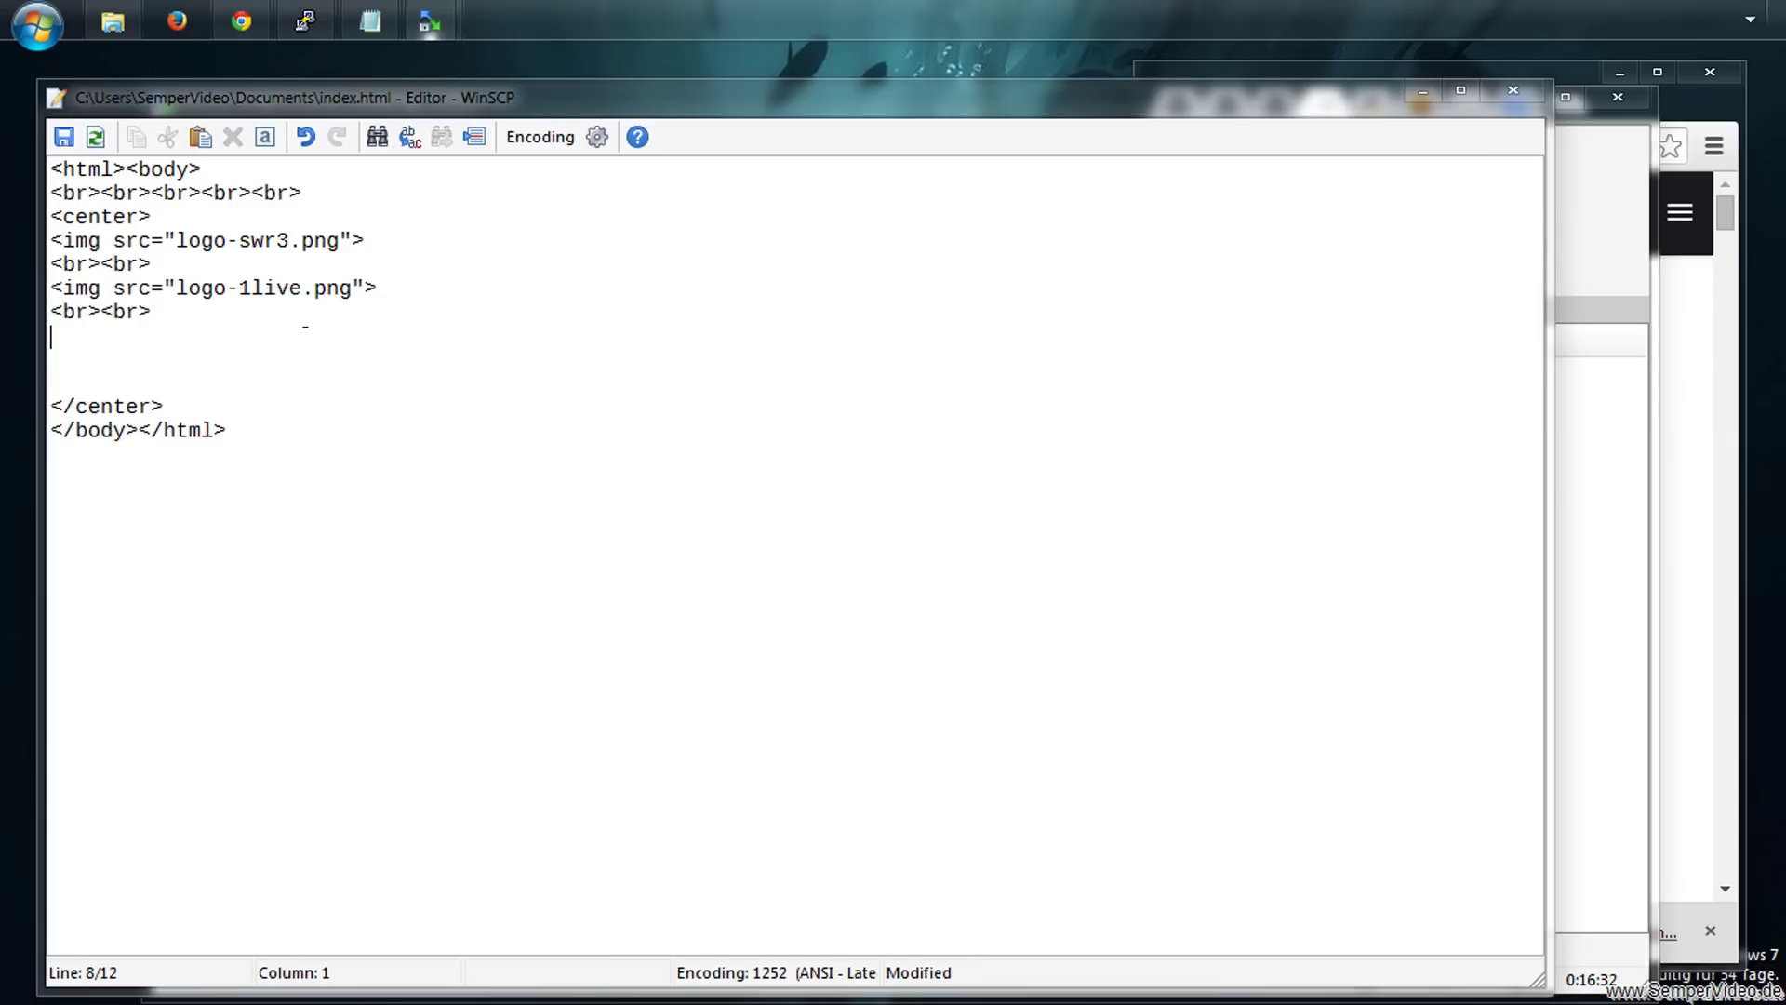
pyautogui.hotkey('ctrl', 'v')
pyautogui.press('Return')
pyautogui.hotkey('ctrl', 'v')
pyautogui.press('Return')
pyautogui.hotkey('ctrl', 'v')
pyautogui.press('Return')
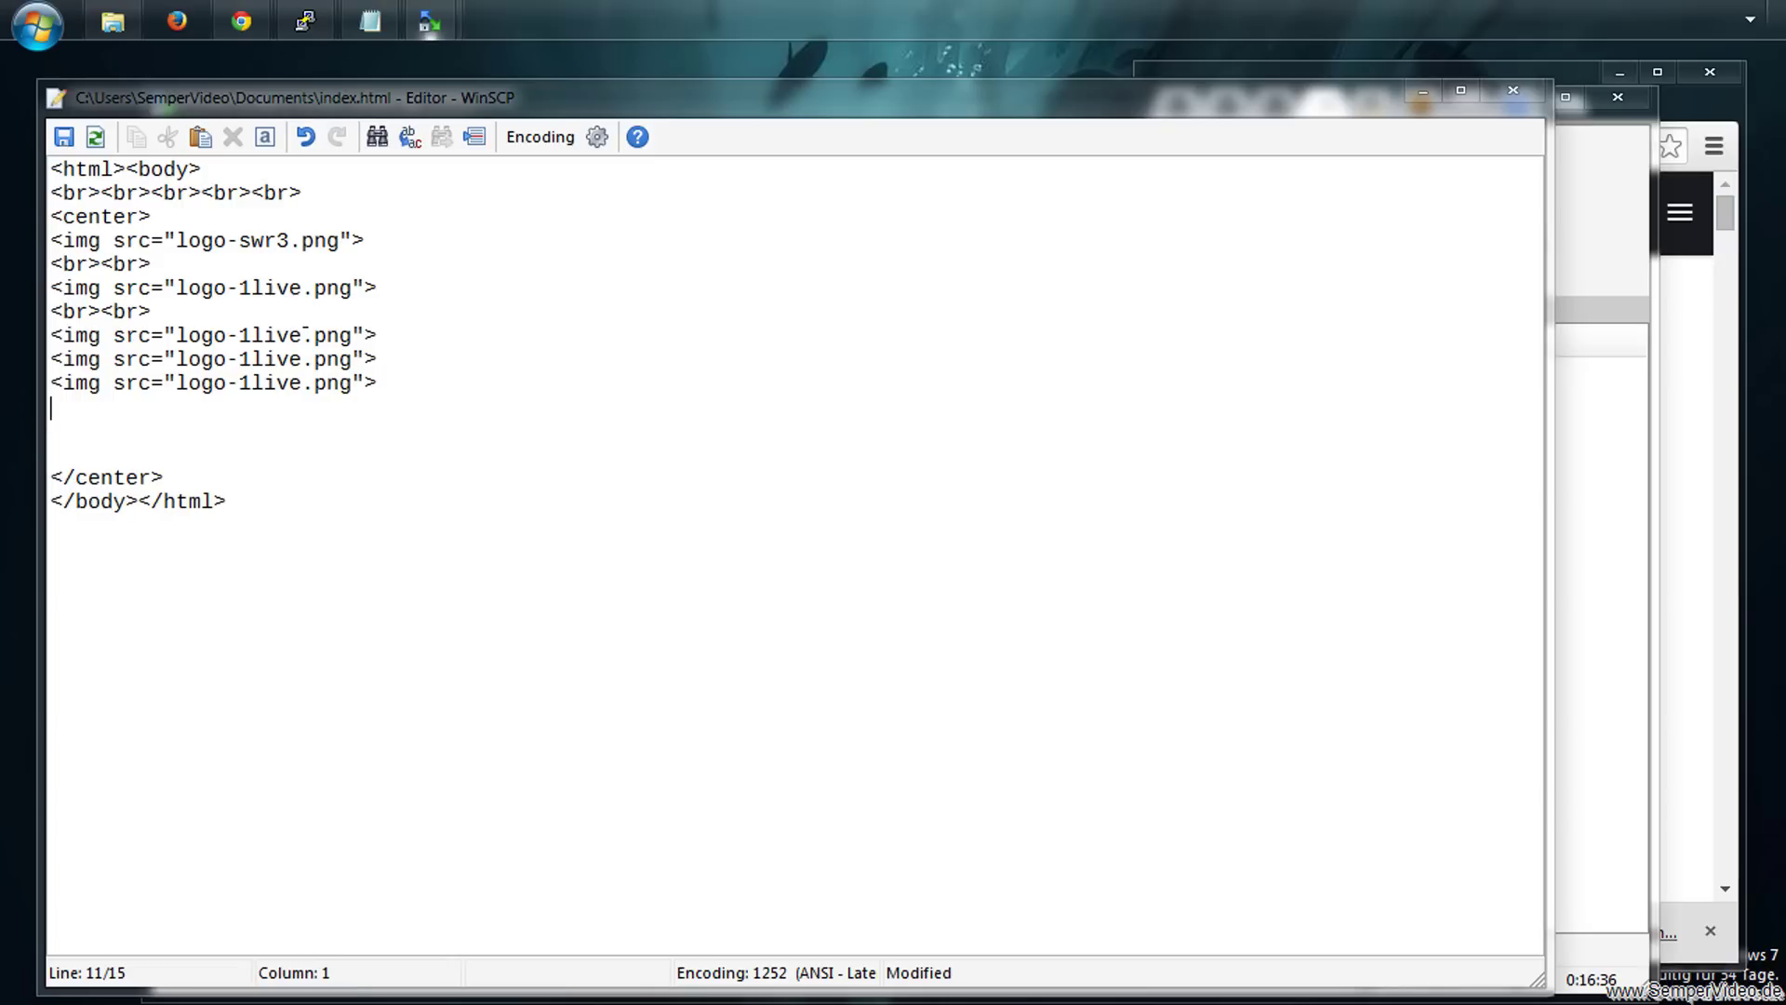
# Change the three copied img sources to leiser.png, stop.png and lauter.png
pyautogui.press('Up')
pyautogui.press('Left')
pyautogui.press('Left')
pyautogui.press('Left')
pyautogui.press('Left')
pyautogui.press('Left')
pyautogui.press('Left')
pyautogui.press('Left')
pyautogui.press('Left')
pyautogui.press('Up')
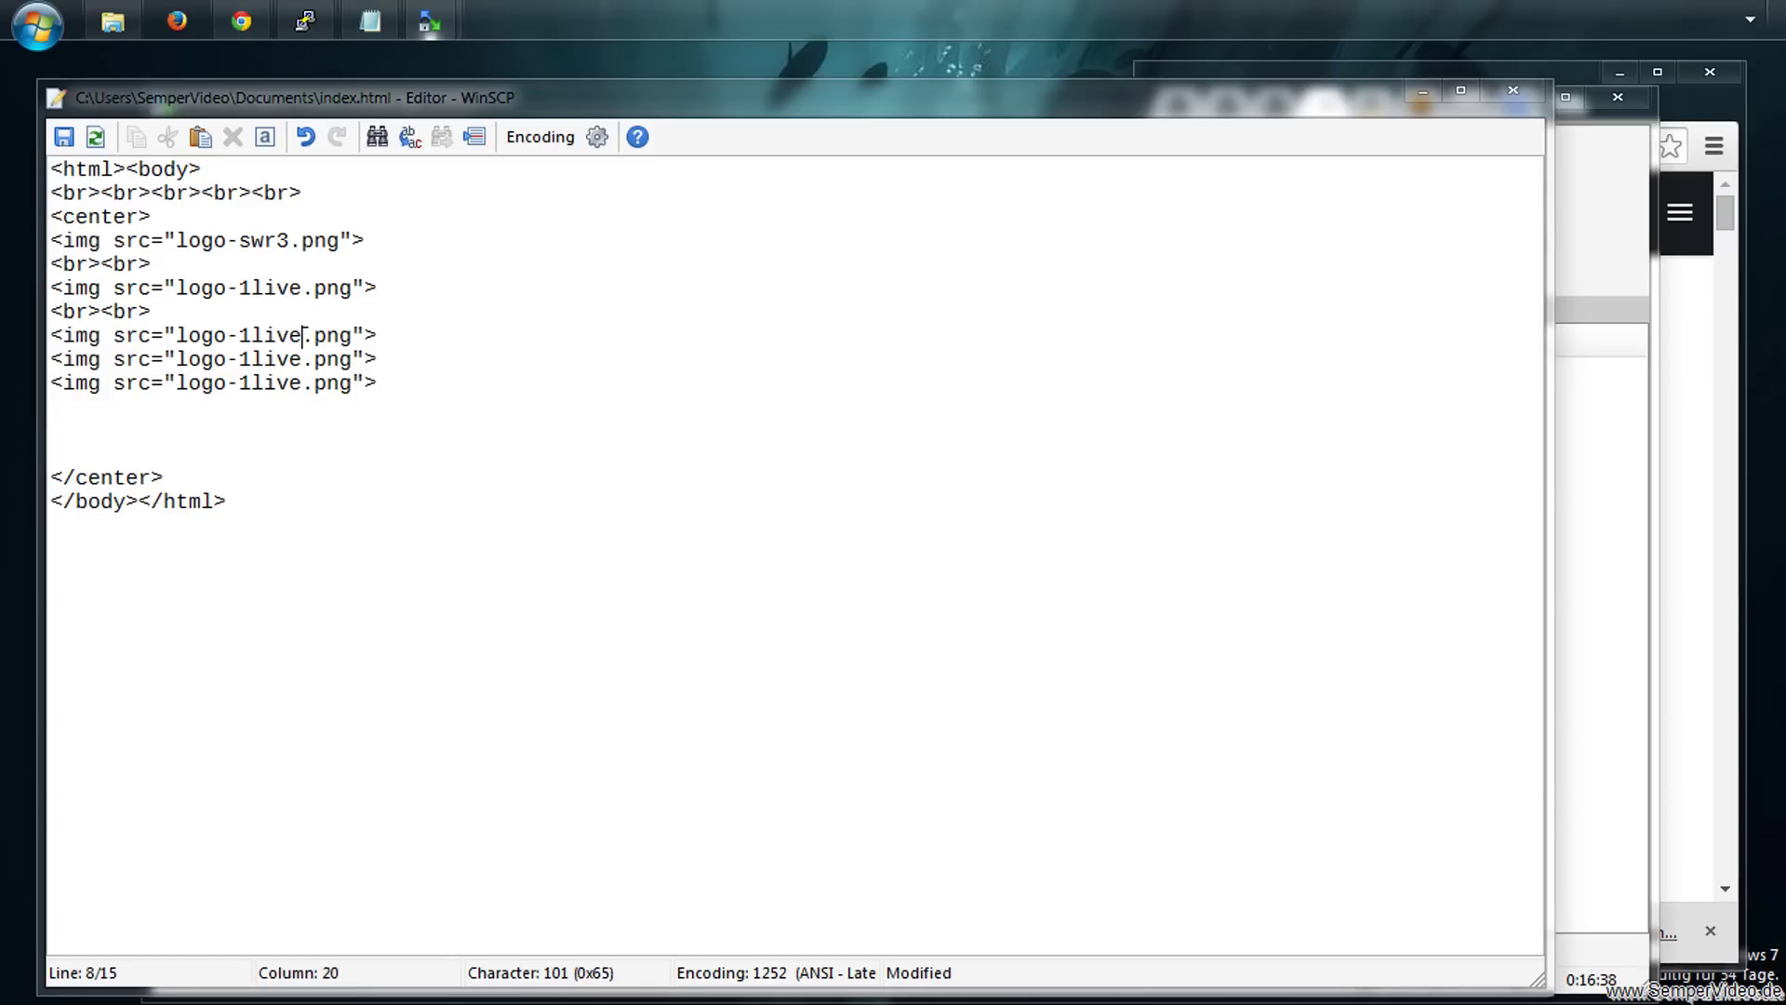
pyautogui.press('BackSpace')
pyautogui.press('BackSpace')
pyautogui.press('BackSpace')
pyautogui.press('BackSpace')
pyautogui.press('BackSpace')
pyautogui.press('BackSpace')
pyautogui.press('BackSpace')
pyautogui.press('BackSpace')
pyautogui.press('BackSpace')
pyautogui.press('BackSpace')
pyautogui.write('st')
pyautogui.press('BackSpace')
pyautogui.press('BackSpace')
pyautogui.write('leiser')
pyautogui.click(251, 360)
pyautogui.press('BackSpace')
pyautogui.press('BackSpace')
pyautogui.press('BackSpace')
pyautogui.press('BackSpace')
pyautogui.press('BackSpace')
pyautogui.press('BackSpace')
pyautogui.write('stop')
pyautogui.press('Delete')
pyautogui.press('Delete')
pyautogui.press('Delete')
pyautogui.press('Delete')
pyautogui.press('Down')
pyautogui.press('BackSpace')
pyautogui.press('BackSpace')
pyautogui.press('BackSpace')
pyautogui.write('auter')
pyautogui.press('Delete')
pyautogui.press('Delete')
pyautogui.press('Delete')
pyautogui.press('Delete')
pyautogui.press('Delete')
pyautogui.press('Delete')
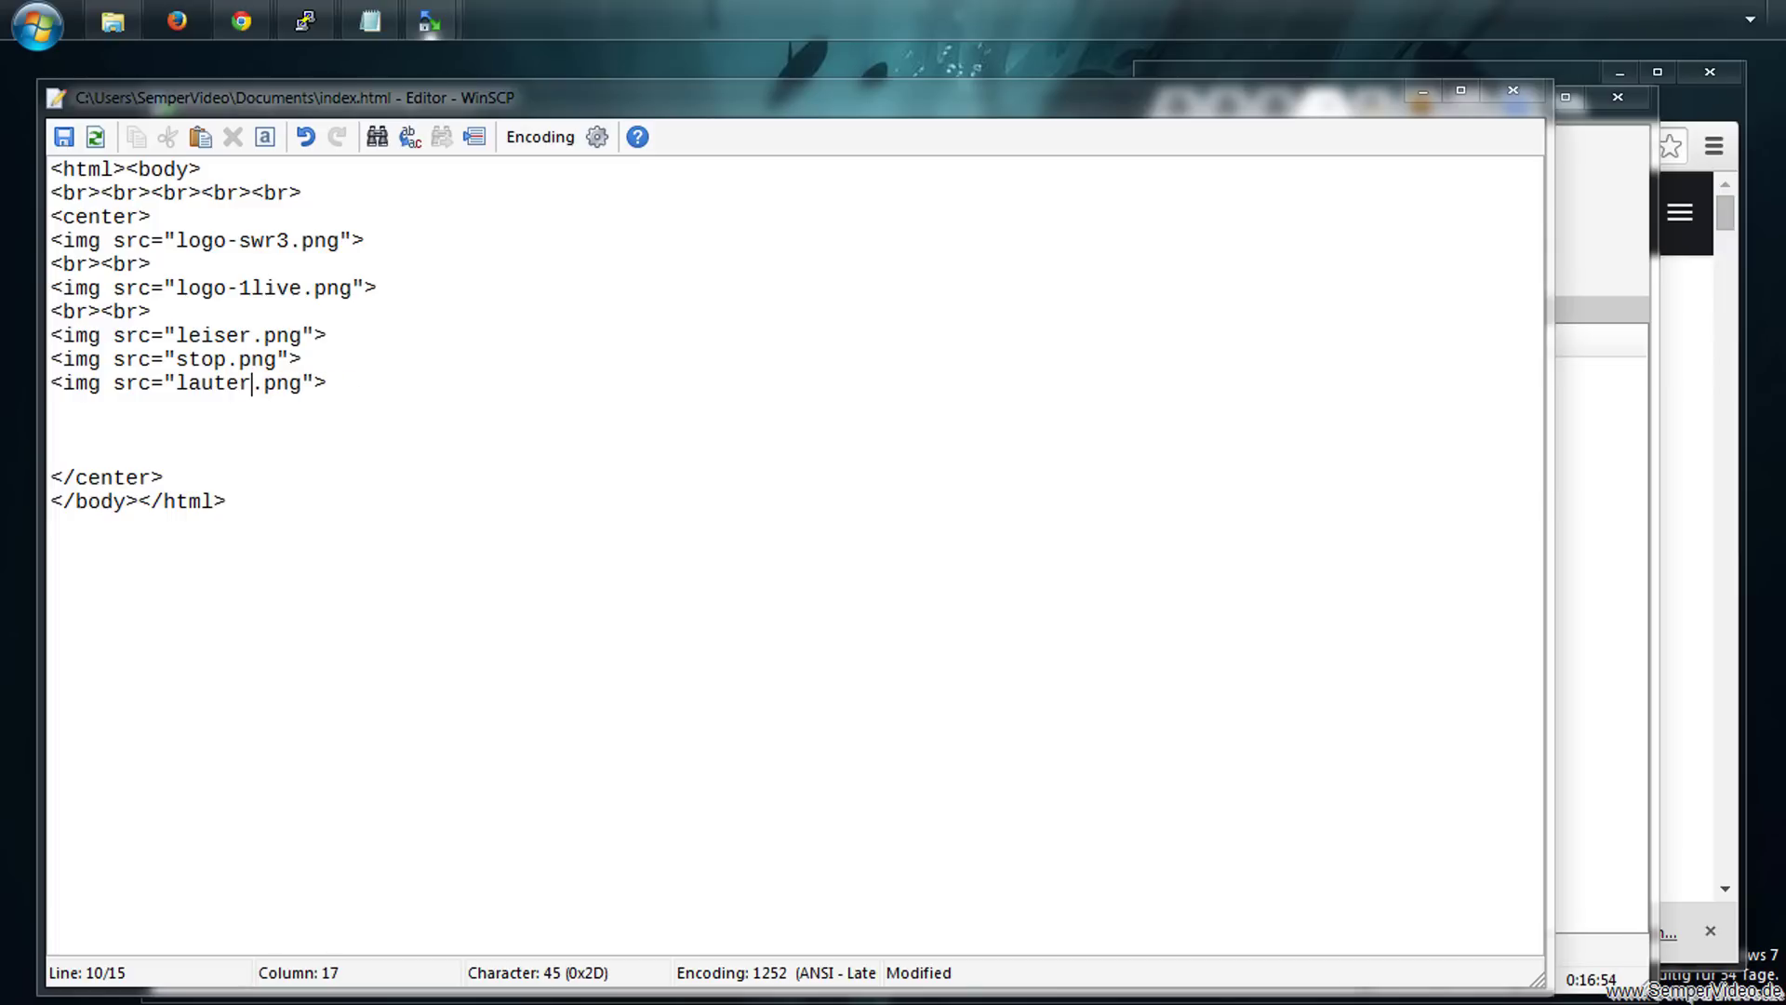
# Save index.html and upload it to /var/www, replacing the server's copy
pyautogui.click(56, 137)
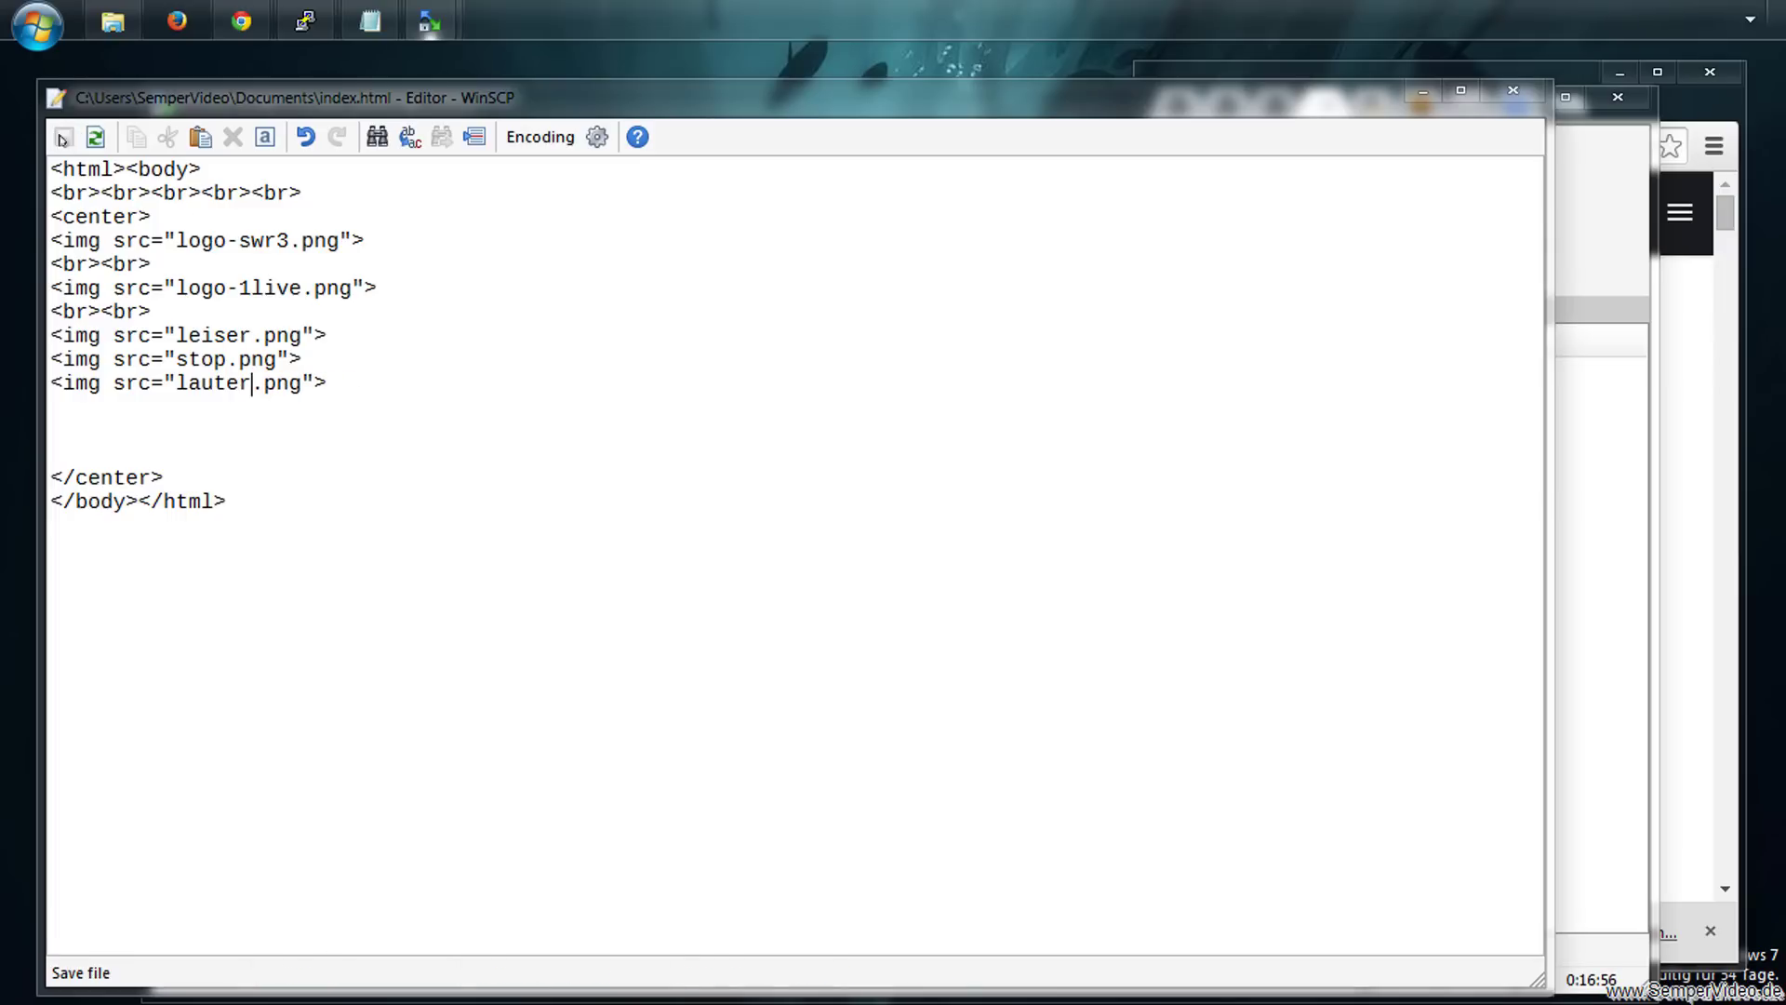
pyautogui.click(1513, 90)
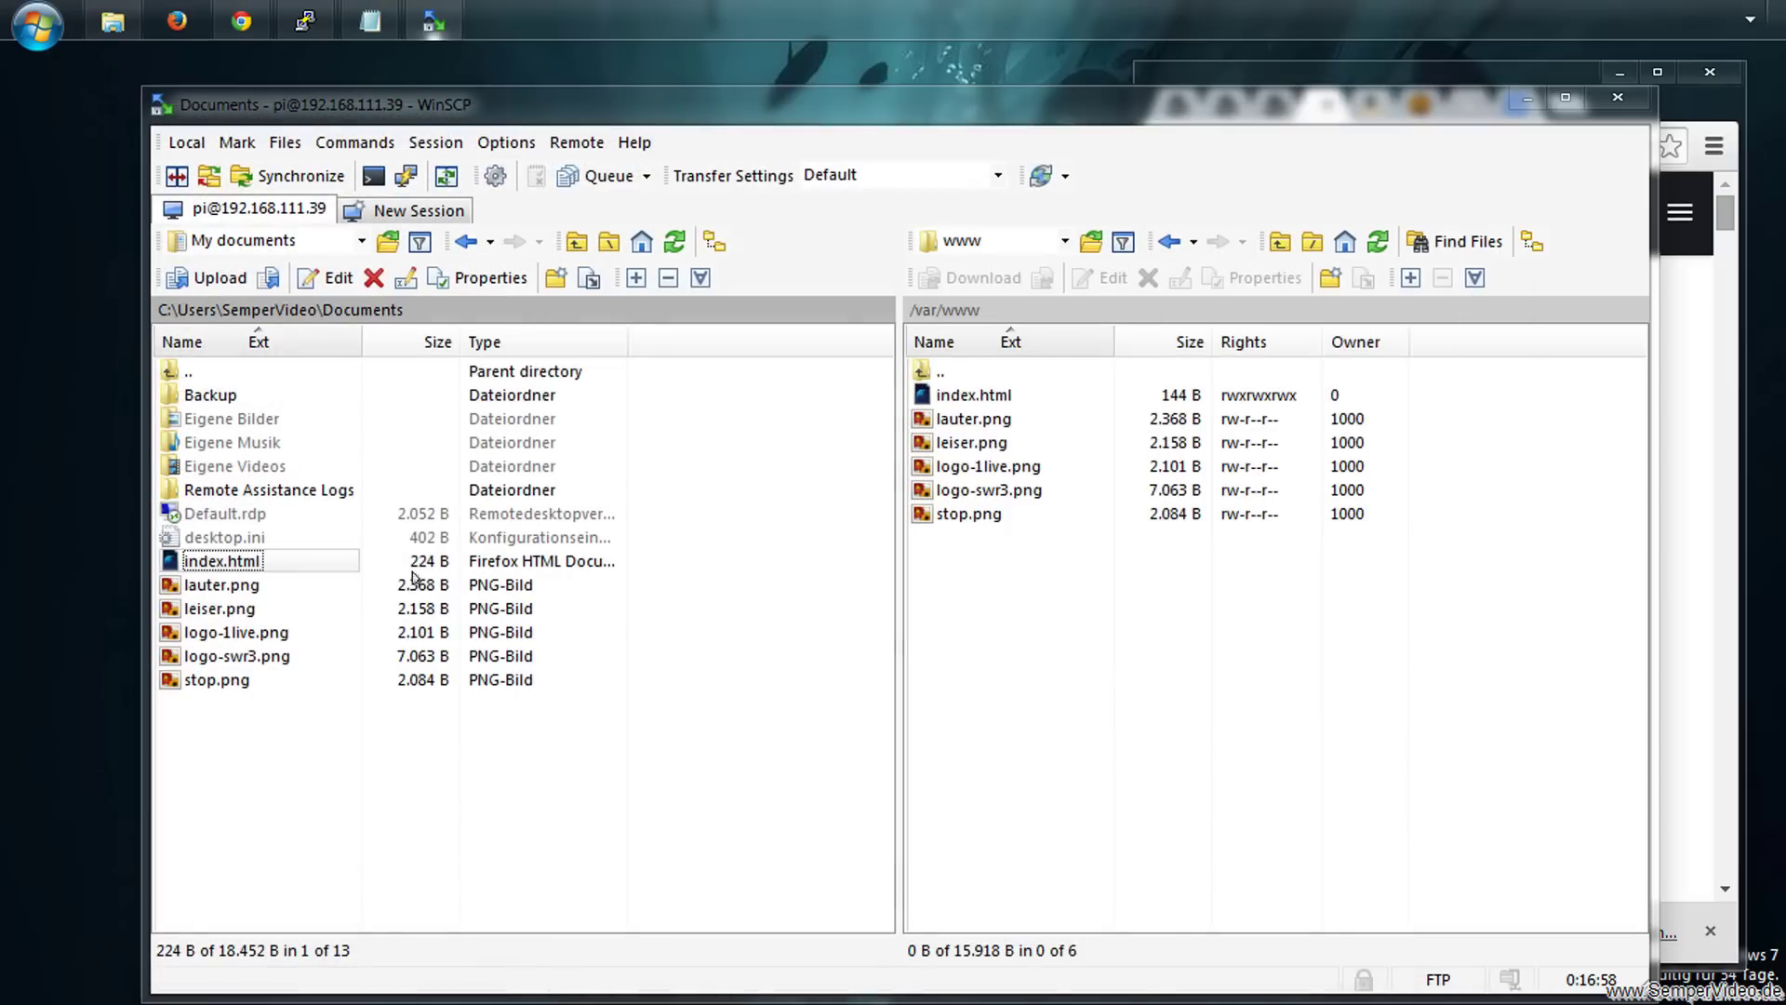
pyautogui.moveTo(211, 566); pyautogui.dragTo(1177, 646)
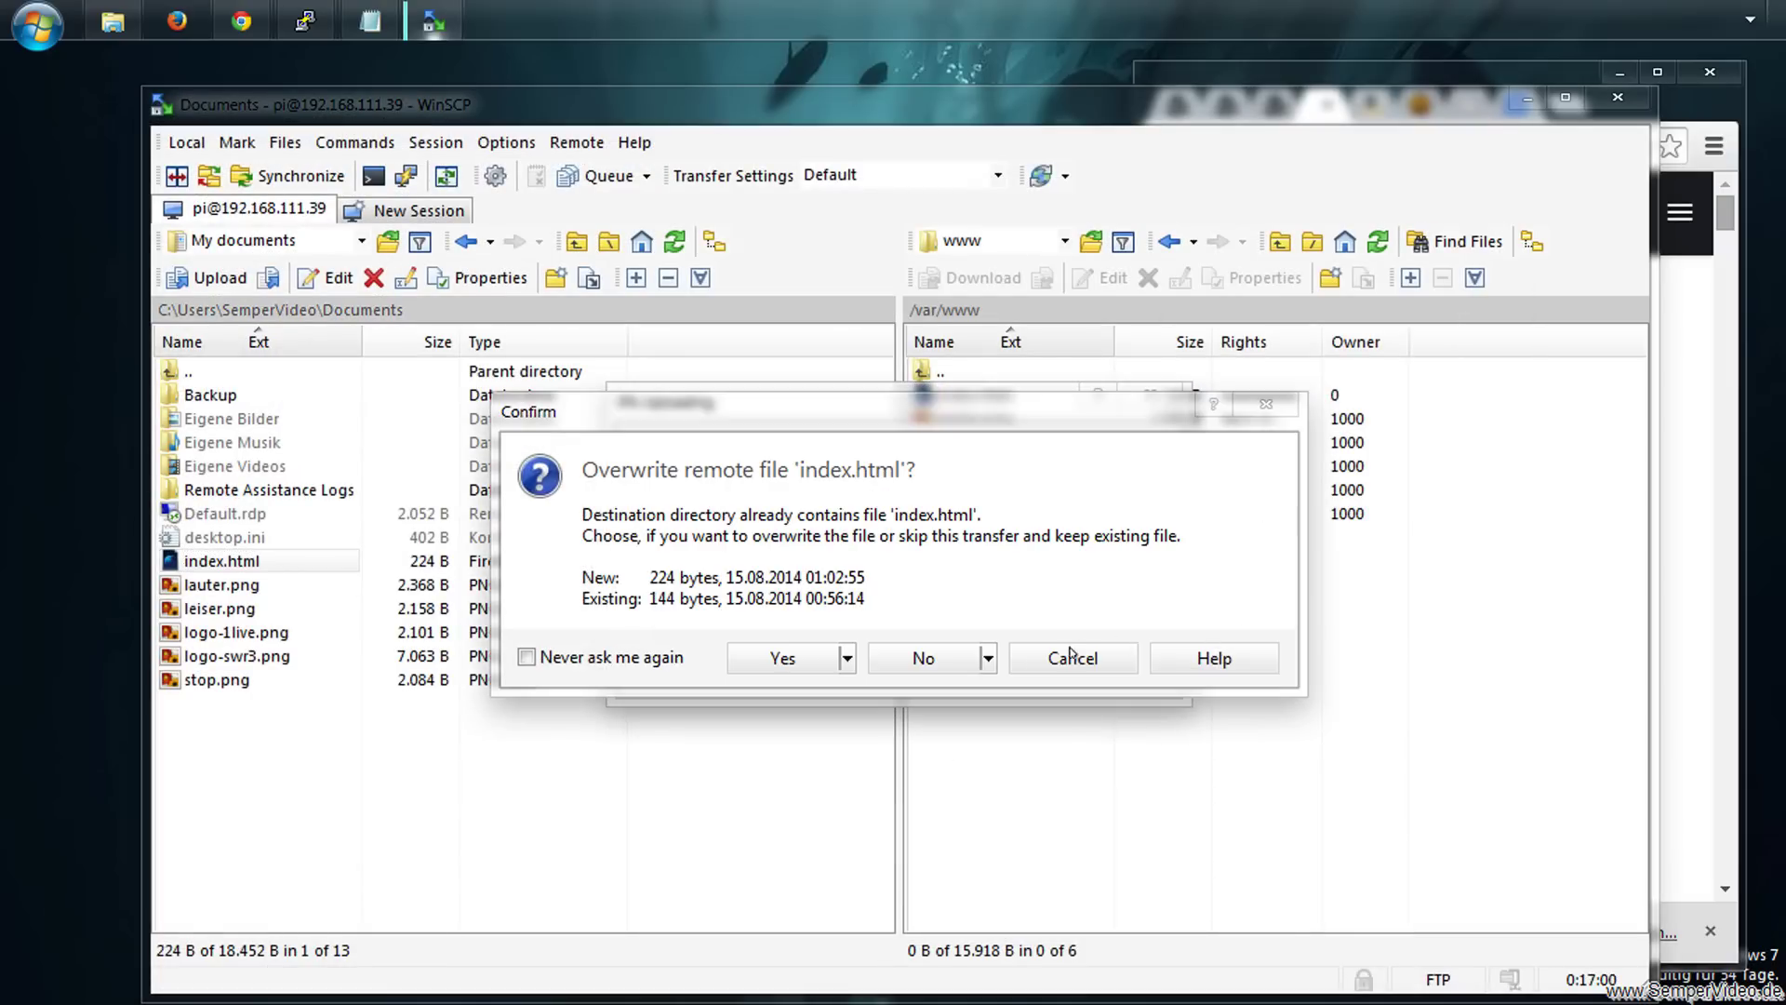
pyautogui.click(826, 663)
pyautogui.click(1693, 330)
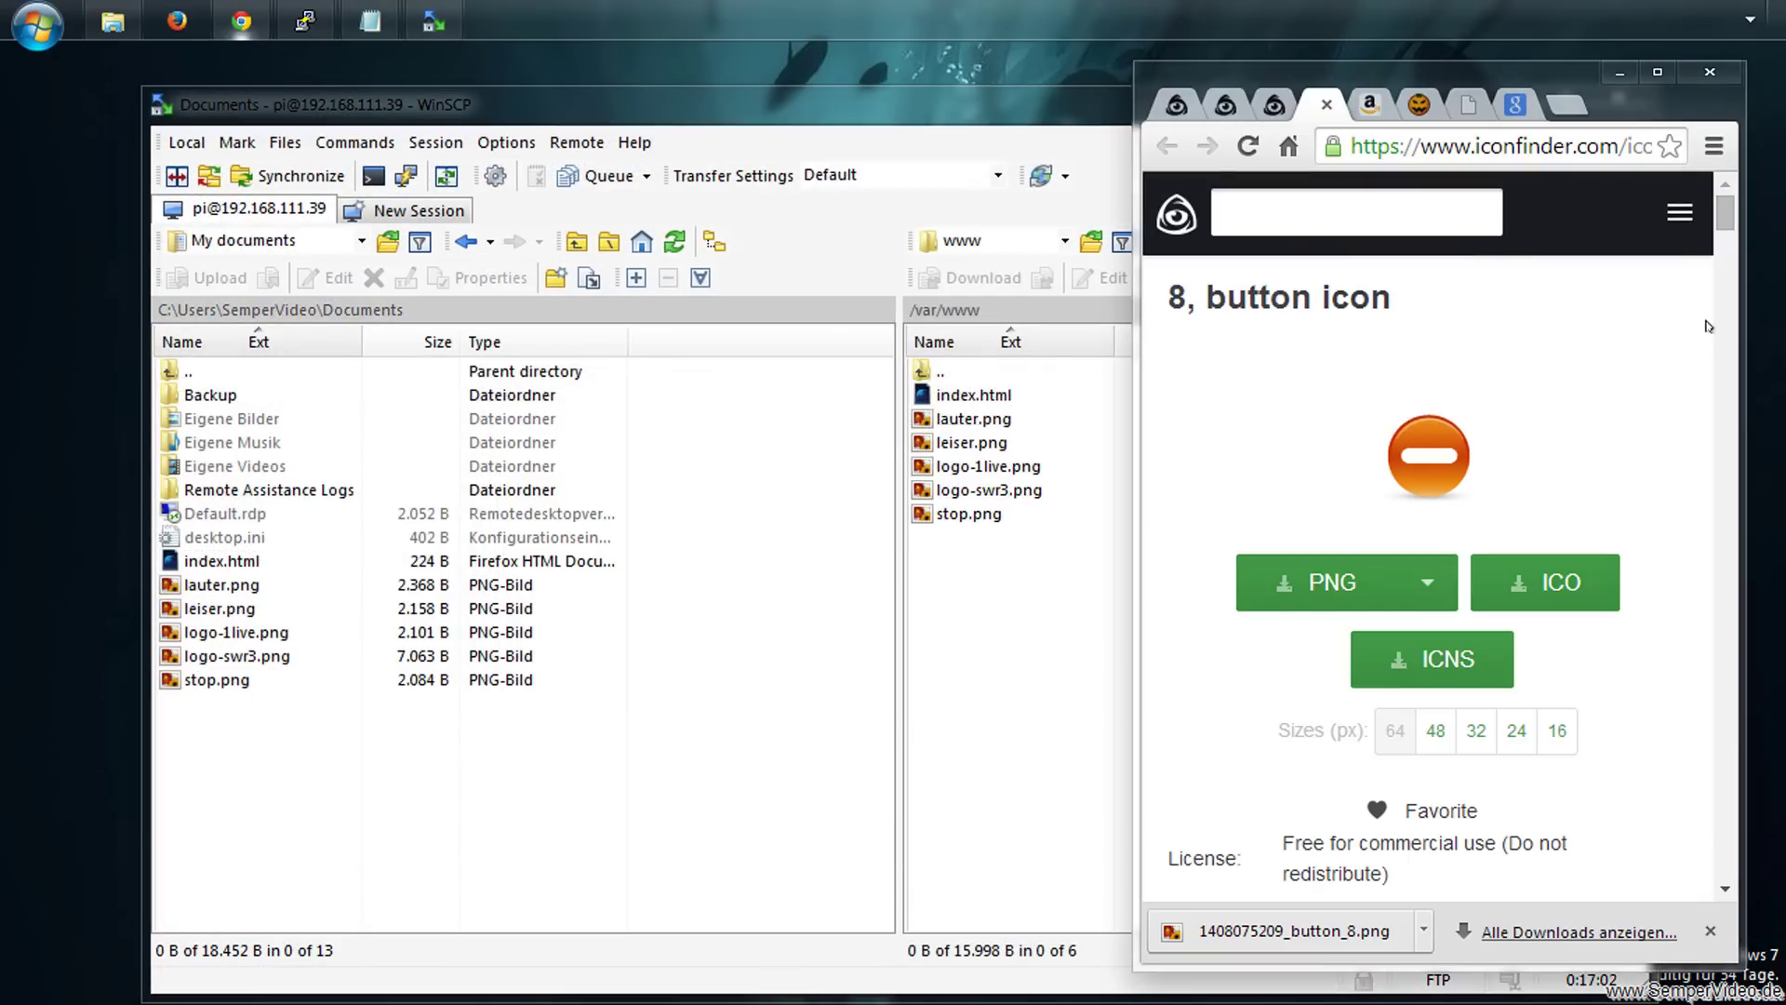
# Reload the 192.168.111.39 page to show the minus, stop and plus buttons, and close the downloads bar
pyautogui.click(1479, 107)
pyautogui.click(1249, 147)
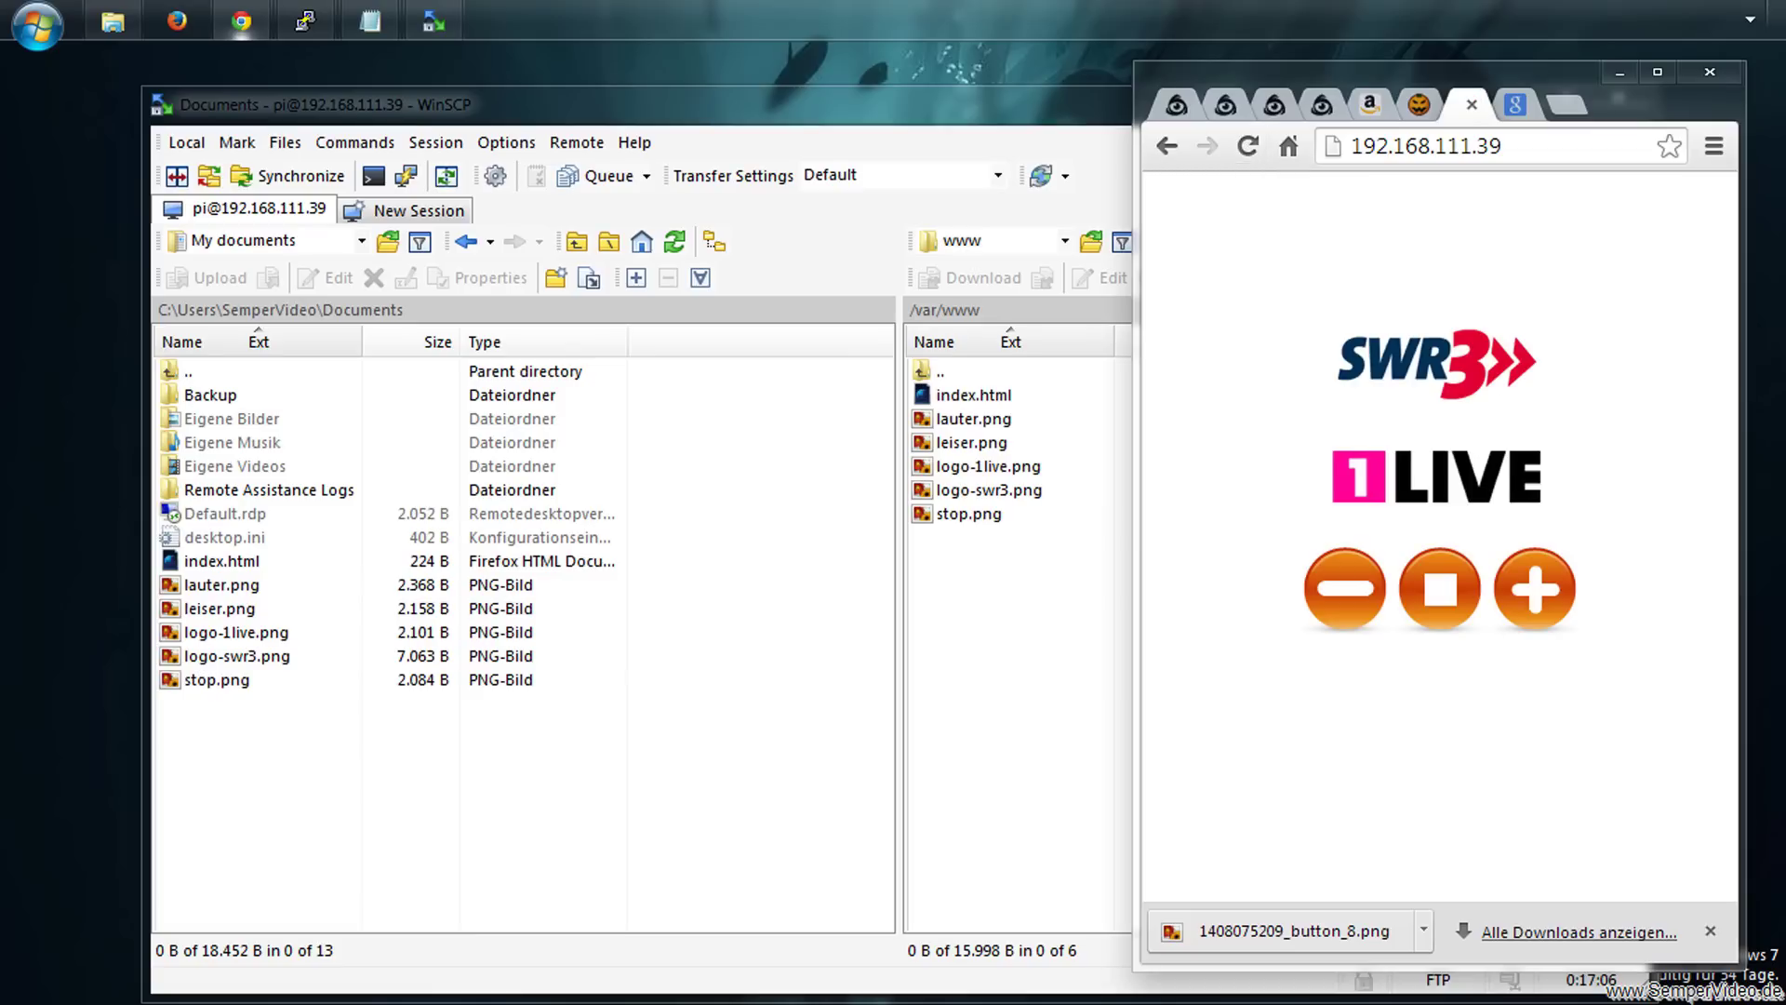
pyautogui.click(1710, 930)
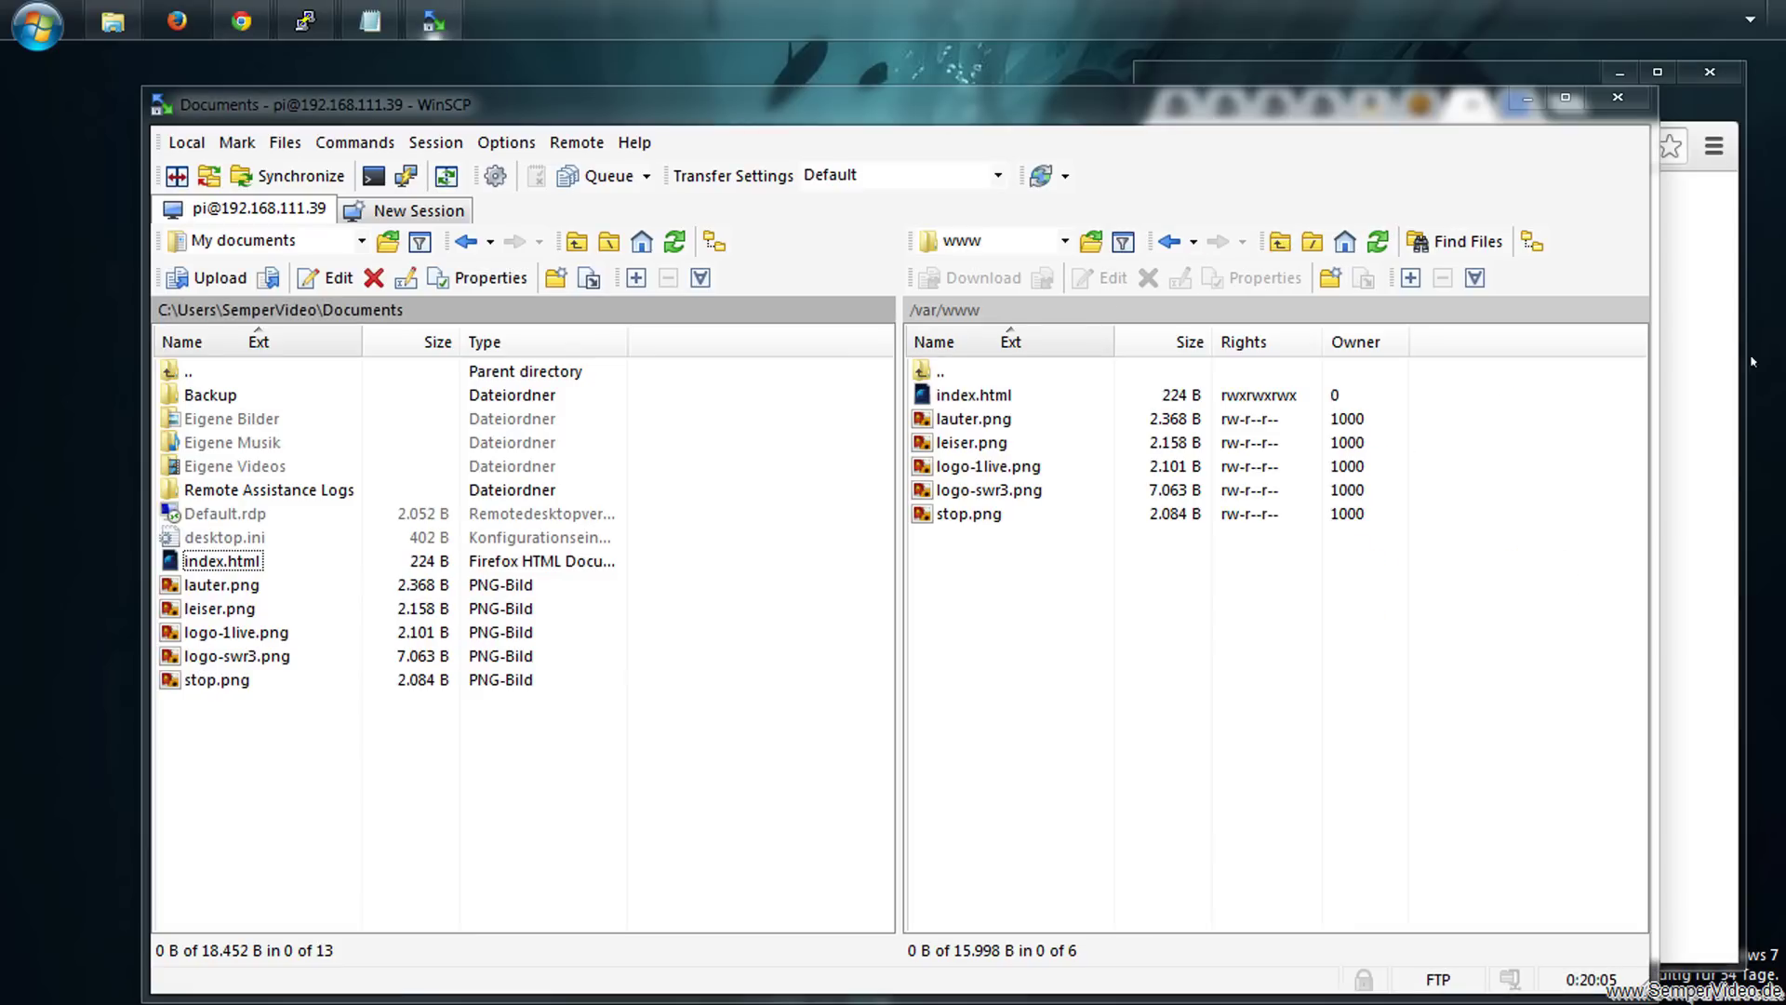
pyautogui.click(1694, 315)
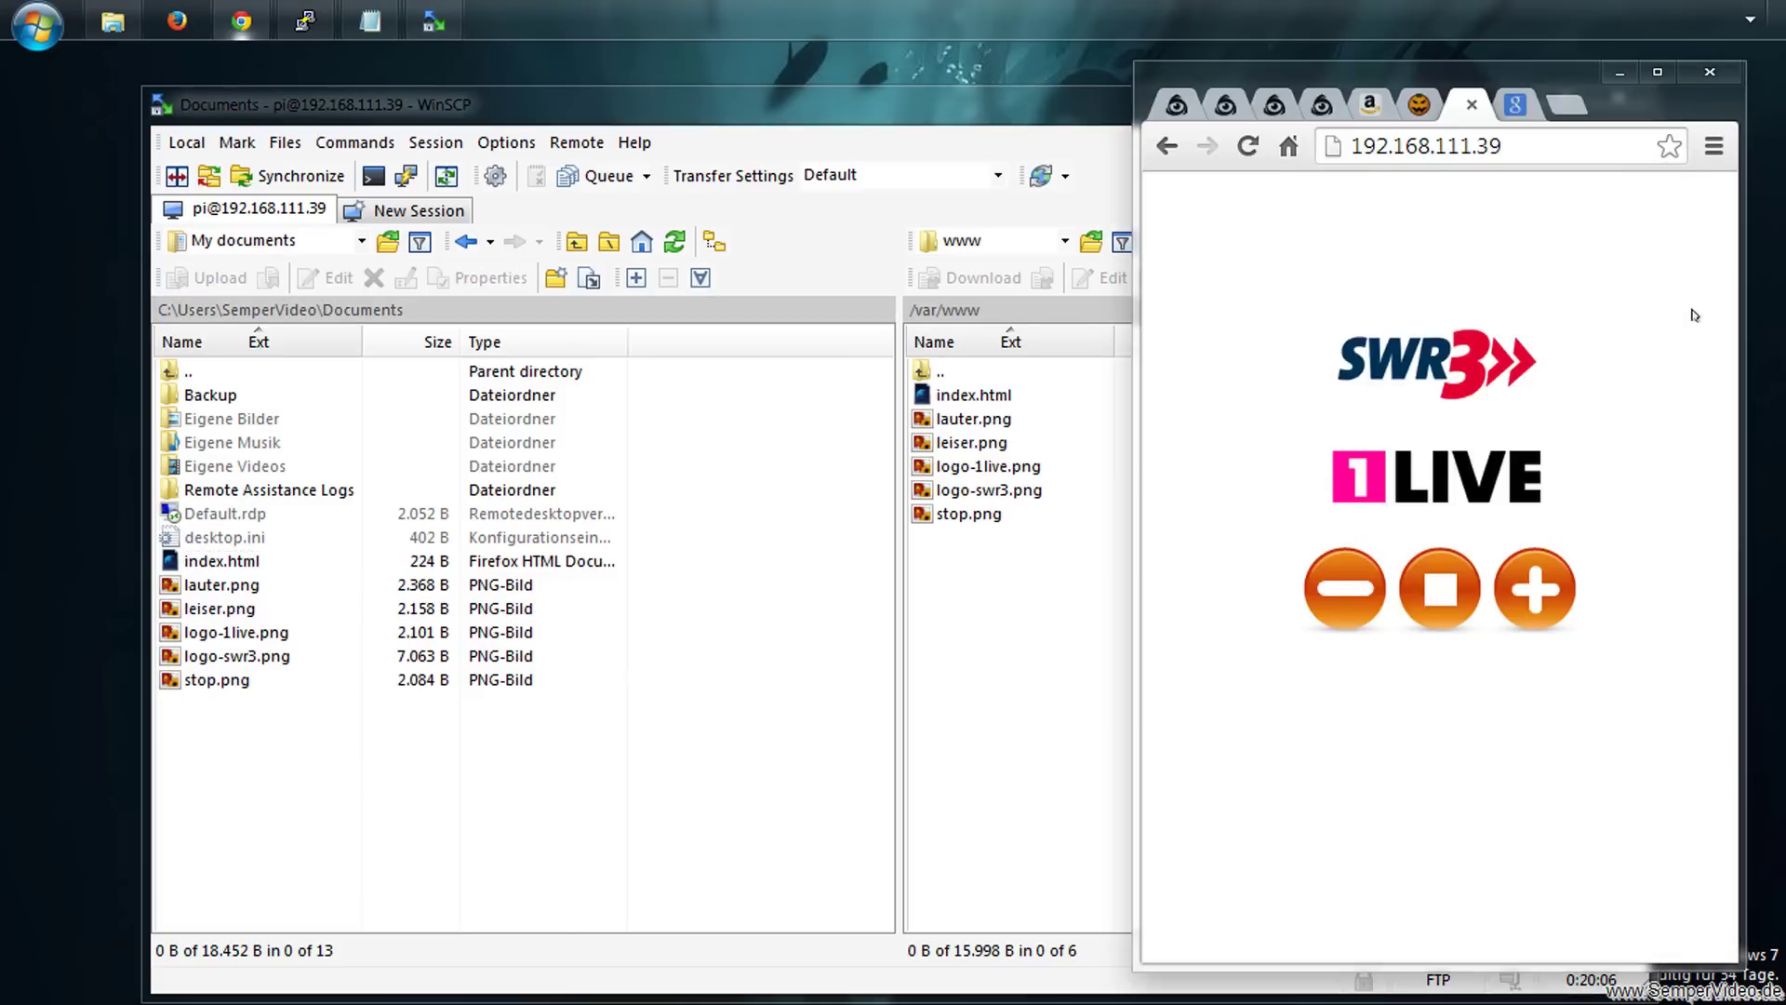